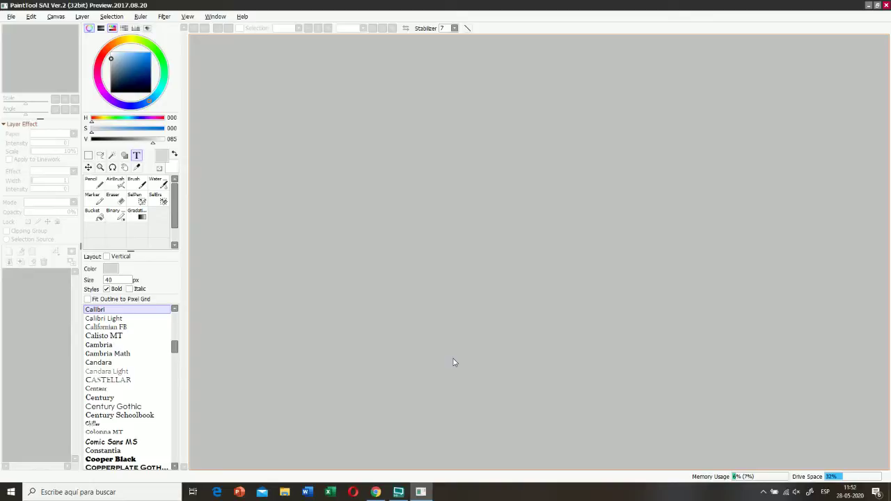
- Create a new canvas with the default settings and choose the Pencil for sketching
{"action": "left_click", "coordinate": [11, 16]}
{"action": "left_click", "coordinate": [18, 29]}
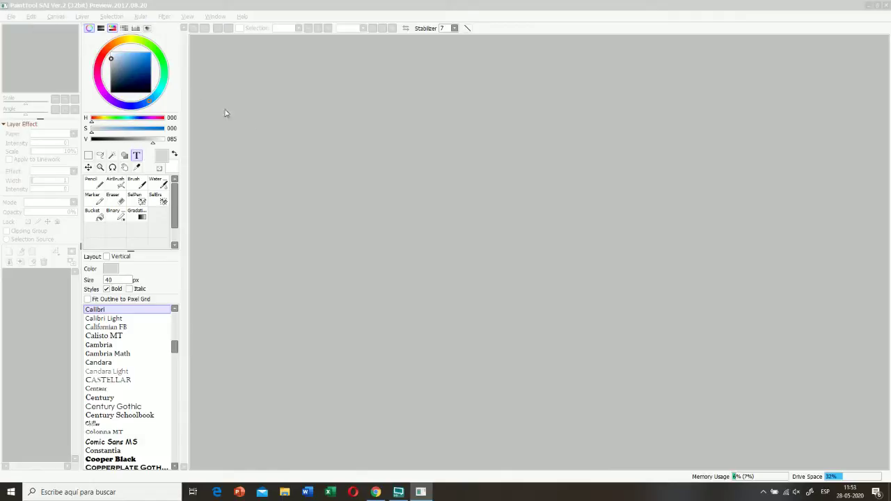
{"action": "left_click", "coordinate": [475, 298]}
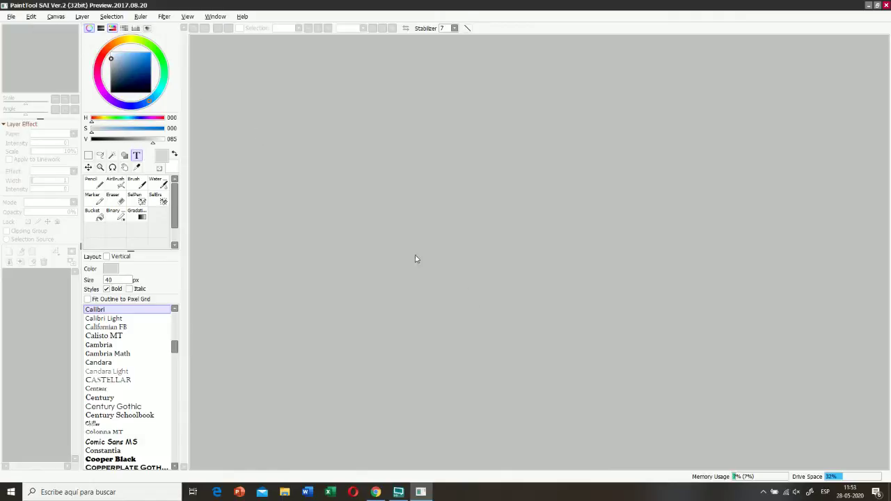
{"action": "left_click", "coordinate": [97, 184]}
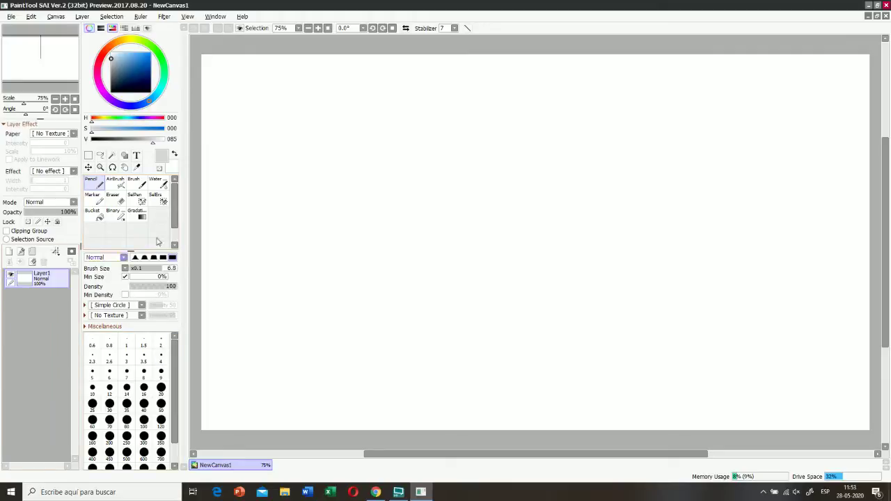
- Sketch a round head with facial guidelines, a short neck mark and a tapered torso outline below it
{"action": "left_click_drag", "start_coordinate": [318, 169], "coordinate": [316, 171]}
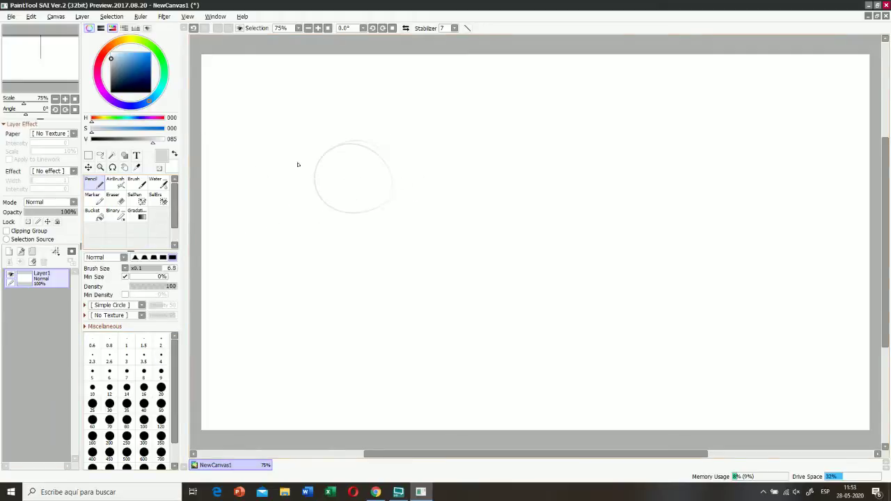
{"action": "left_click_drag", "start_coordinate": [325, 186], "coordinate": [367, 185]}
{"action": "left_click_drag", "start_coordinate": [363, 153], "coordinate": [355, 227]}
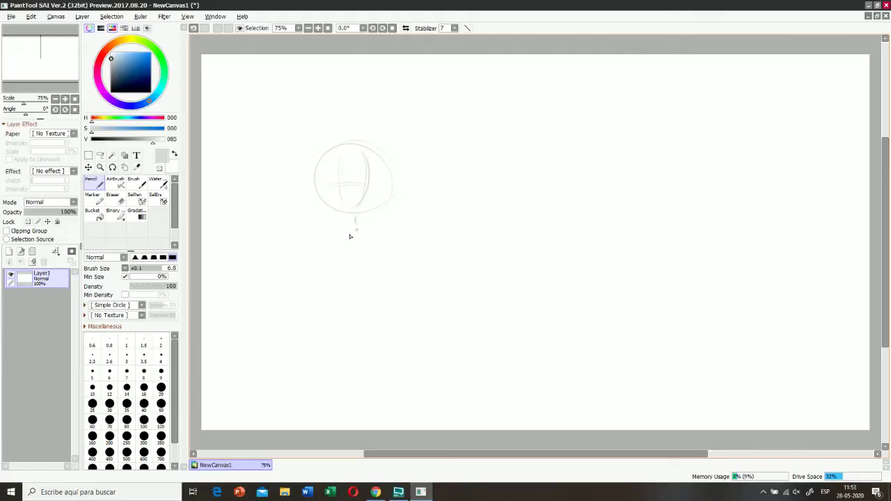
{"action": "left_click_drag", "start_coordinate": [324, 257], "coordinate": [385, 244]}
{"action": "left_click_drag", "start_coordinate": [319, 270], "coordinate": [331, 321]}
{"action": "left_click_drag", "start_coordinate": [383, 267], "coordinate": [374, 314]}
{"action": "mouse_move", "coordinate": [374, 315]}
{"action": "left_mouse_down"}
{"action": "mouse_move", "coordinate": [346, 324]}
{"action": "mouse_move", "coordinate": [318, 255]}
{"action": "mouse_move", "coordinate": [375, 233]}
{"action": "mouse_move", "coordinate": [384, 254]}
{"action": "mouse_move", "coordinate": [363, 320]}
{"action": "left_mouse_up"}
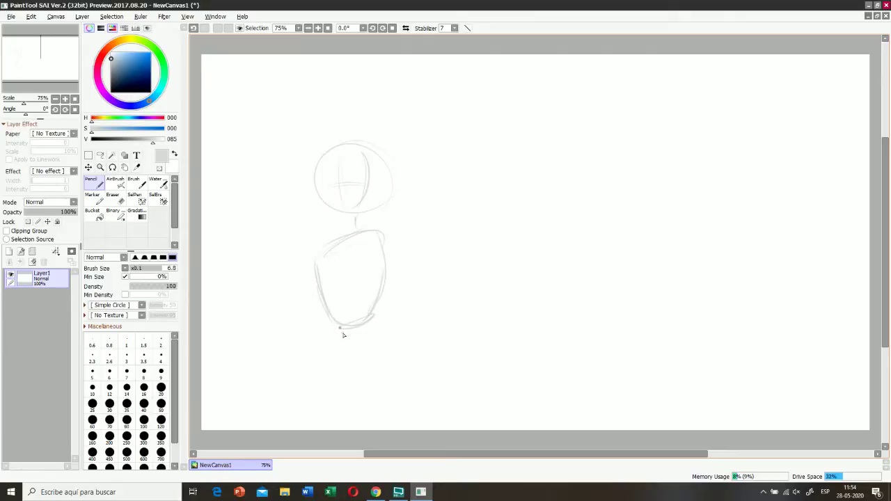
- Reinforce the torso and sketch arms reaching towards a second round head beside it
{"action": "left_click_drag", "start_coordinate": [318, 261], "coordinate": [374, 316]}
{"action": "left_click_drag", "start_coordinate": [382, 236], "coordinate": [407, 265]}
{"action": "left_click_drag", "start_coordinate": [404, 297], "coordinate": [380, 316]}
{"action": "left_click_drag", "start_coordinate": [380, 317], "coordinate": [404, 280]}
{"action": "mouse_move", "coordinate": [406, 266]}
{"action": "left_mouse_down"}
{"action": "mouse_move", "coordinate": [476, 246]}
{"action": "mouse_move", "coordinate": [447, 254]}
{"action": "mouse_move", "coordinate": [487, 300]}
{"action": "mouse_move", "coordinate": [513, 277]}
{"action": "mouse_move", "coordinate": [485, 234]}
{"action": "mouse_move", "coordinate": [465, 228]}
{"action": "mouse_move", "coordinate": [439, 262]}
{"action": "mouse_move", "coordinate": [416, 259]}
{"action": "left_mouse_up"}
{"action": "mouse_move", "coordinate": [476, 229]}
{"action": "left_mouse_down"}
{"action": "mouse_move", "coordinate": [452, 228]}
{"action": "mouse_move", "coordinate": [423, 248]}
{"action": "mouse_move", "coordinate": [388, 243]}
{"action": "left_mouse_up"}
{"action": "mouse_move", "coordinate": [351, 316]}
{"action": "left_mouse_down"}
{"action": "mouse_move", "coordinate": [378, 343]}
{"action": "mouse_move", "coordinate": [379, 330]}
{"action": "mouse_move", "coordinate": [425, 308]}
{"action": "mouse_move", "coordinate": [395, 337]}
{"action": "mouse_move", "coordinate": [464, 304]}
{"action": "left_mouse_up"}
- Sketch large eyes on the second head and jointed limbs spreading out beneath it
{"action": "left_click_drag", "start_coordinate": [501, 252], "coordinate": [470, 291]}
{"action": "left_click_drag", "start_coordinate": [472, 323], "coordinate": [465, 333]}
{"action": "mouse_move", "coordinate": [430, 269]}
{"action": "left_mouse_down"}
{"action": "mouse_move", "coordinate": [398, 281]}
{"action": "mouse_move", "coordinate": [407, 316]}
{"action": "mouse_move", "coordinate": [456, 299]}
{"action": "left_mouse_up"}
{"action": "mouse_move", "coordinate": [407, 282]}
{"action": "left_mouse_down"}
{"action": "mouse_move", "coordinate": [460, 255]}
{"action": "mouse_move", "coordinate": [445, 305]}
{"action": "mouse_move", "coordinate": [464, 295]}
{"action": "left_mouse_up"}
{"action": "mouse_move", "coordinate": [419, 324]}
{"action": "left_mouse_down"}
{"action": "mouse_move", "coordinate": [447, 334]}
{"action": "mouse_move", "coordinate": [415, 382]}
{"action": "left_mouse_up"}
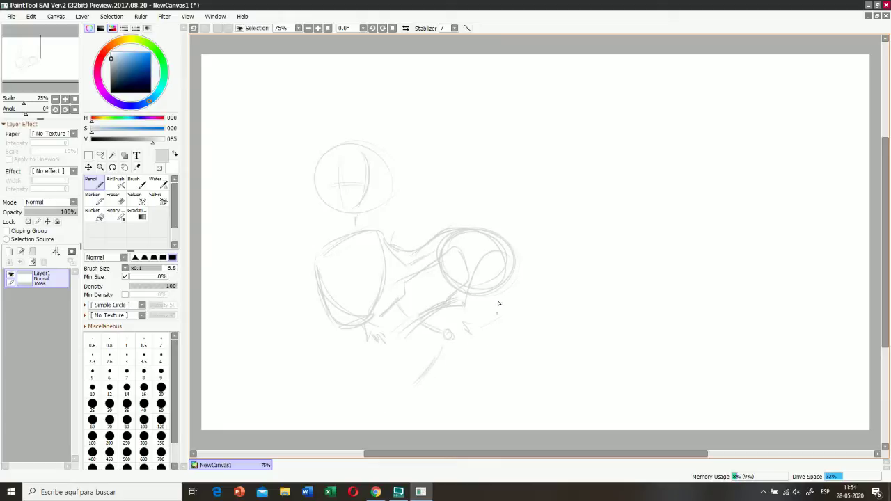
{"action": "left_click_drag", "start_coordinate": [478, 311], "coordinate": [509, 334]}
{"action": "mouse_move", "coordinate": [522, 278]}
{"action": "left_mouse_down"}
{"action": "mouse_move", "coordinate": [503, 338]}
{"action": "mouse_move", "coordinate": [527, 340]}
{"action": "mouse_move", "coordinate": [514, 341]}
{"action": "mouse_move", "coordinate": [547, 303]}
{"action": "mouse_move", "coordinate": [588, 364]}
{"action": "left_mouse_up"}
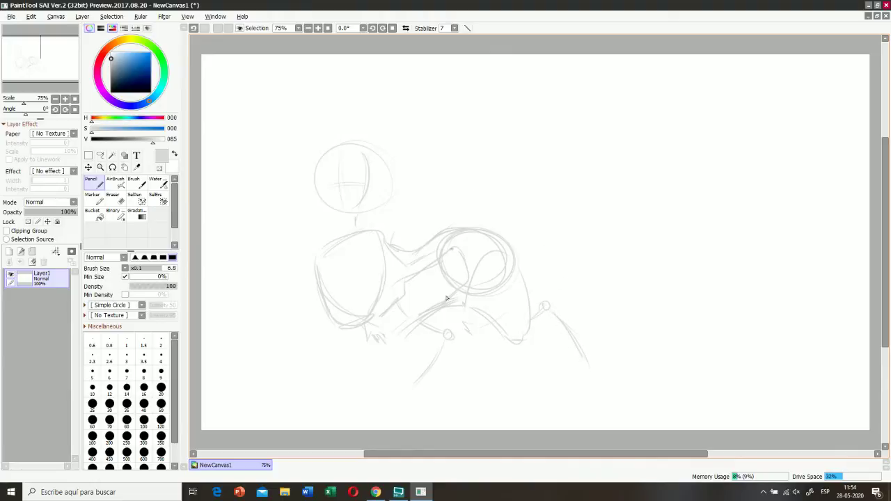
- Write "Nope" above the sketch and clear everything drawn on Layer1
{"action": "mouse_move", "coordinate": [443, 140]}
{"action": "left_mouse_down"}
{"action": "mouse_move", "coordinate": [459, 144]}
{"action": "mouse_move", "coordinate": [460, 124]}
{"action": "left_mouse_up"}
{"action": "mouse_move", "coordinate": [478, 131]}
{"action": "left_mouse_down"}
{"action": "mouse_move", "coordinate": [486, 120]}
{"action": "mouse_move", "coordinate": [503, 128]}
{"action": "left_mouse_up"}
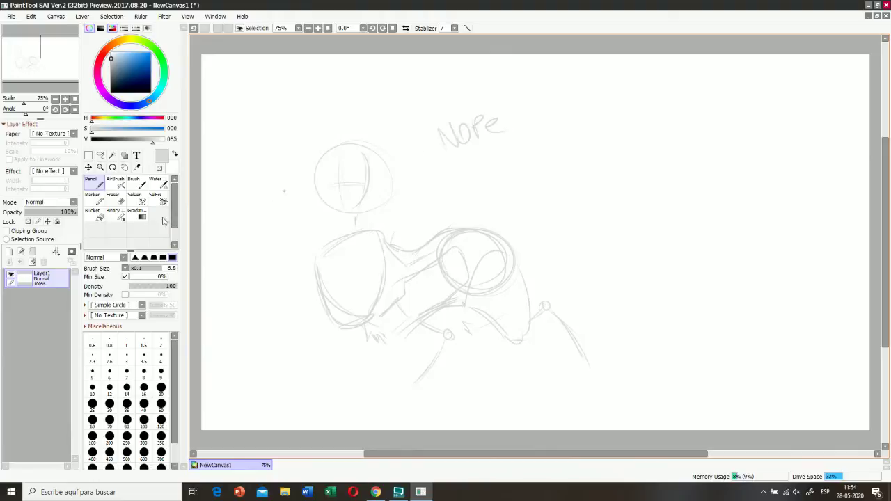
{"action": "key", "text": "Delete"}
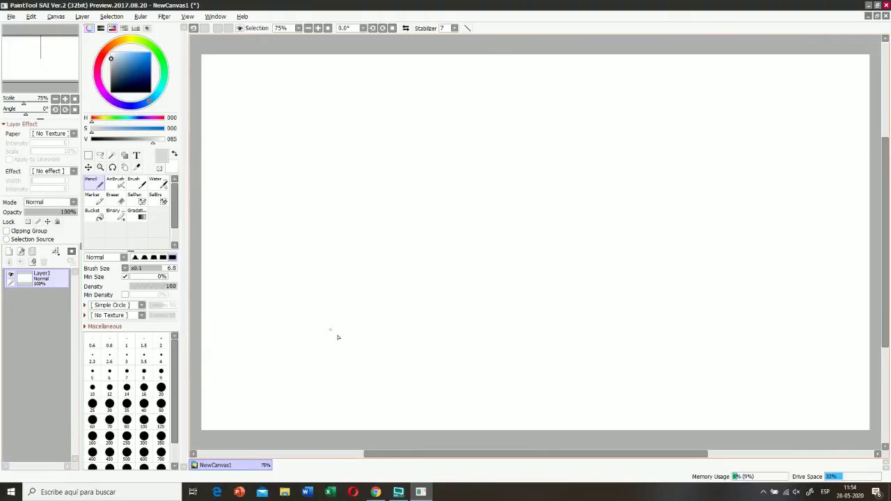
- Sketch a head circle crossed by long sweeping body curves, and move the sketch higher on the canvas
{"action": "mouse_move", "coordinate": [590, 150]}
{"action": "left_mouse_down"}
{"action": "mouse_move", "coordinate": [486, 173]}
{"action": "mouse_move", "coordinate": [446, 264]}
{"action": "left_mouse_up"}
{"action": "mouse_move", "coordinate": [602, 151]}
{"action": "left_mouse_down"}
{"action": "mouse_move", "coordinate": [460, 226]}
{"action": "mouse_move", "coordinate": [439, 215]}
{"action": "mouse_move", "coordinate": [459, 280]}
{"action": "left_mouse_up"}
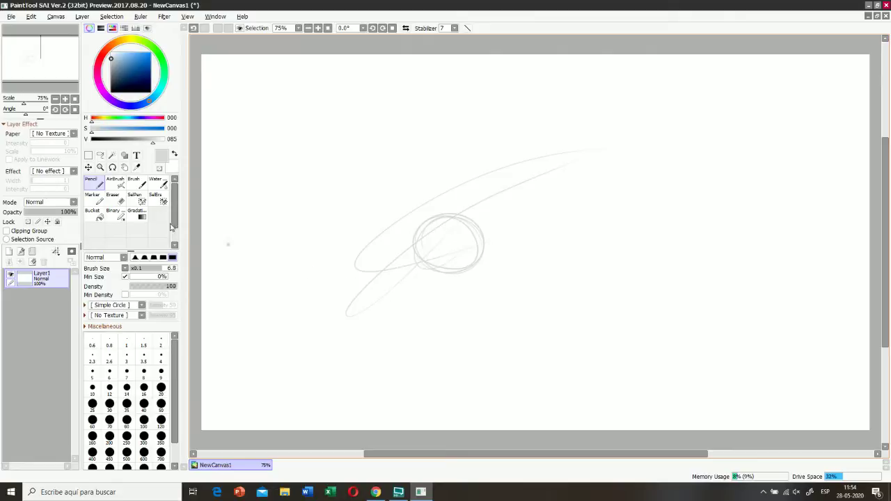
{"action": "left_click", "coordinate": [88, 167]}
{"action": "mouse_move", "coordinate": [450, 237]}
{"action": "left_mouse_down"}
{"action": "mouse_move", "coordinate": [455, 177]}
{"action": "mouse_move", "coordinate": [454, 239]}
{"action": "left_mouse_up"}
- Sketch the rounded hip of the first figure with long lines trailing down towards the canvas's lower-left corner
{"action": "key", "text": "n"}
{"action": "mouse_move", "coordinate": [354, 221]}
{"action": "left_mouse_down"}
{"action": "mouse_move", "coordinate": [439, 213]}
{"action": "mouse_move", "coordinate": [343, 242]}
{"action": "mouse_move", "coordinate": [393, 187]}
{"action": "mouse_move", "coordinate": [411, 262]}
{"action": "left_mouse_up"}
{"action": "mouse_move", "coordinate": [339, 259]}
{"action": "left_mouse_down"}
{"action": "mouse_move", "coordinate": [297, 325]}
{"action": "mouse_move", "coordinate": [369, 214]}
{"action": "mouse_move", "coordinate": [263, 367]}
{"action": "left_mouse_up"}
{"action": "mouse_move", "coordinate": [418, 238]}
{"action": "left_mouse_down"}
{"action": "mouse_move", "coordinate": [250, 345]}
{"action": "mouse_move", "coordinate": [405, 243]}
{"action": "mouse_move", "coordinate": [281, 328]}
{"action": "left_mouse_up"}
{"action": "left_click_drag", "start_coordinate": [340, 252], "coordinate": [273, 378]}
- Sketch the shoulders and bent arms around the head, plus two long curves sweeping from the body across the canvas
{"action": "mouse_move", "coordinate": [445, 149]}
{"action": "left_mouse_down"}
{"action": "mouse_move", "coordinate": [541, 168]}
{"action": "mouse_move", "coordinate": [503, 184]}
{"action": "left_mouse_up"}
{"action": "mouse_move", "coordinate": [486, 134]}
{"action": "left_mouse_down"}
{"action": "mouse_move", "coordinate": [425, 143]}
{"action": "mouse_move", "coordinate": [449, 126]}
{"action": "mouse_move", "coordinate": [492, 130]}
{"action": "left_mouse_up"}
{"action": "mouse_move", "coordinate": [518, 185]}
{"action": "left_mouse_down"}
{"action": "mouse_move", "coordinate": [475, 243]}
{"action": "mouse_move", "coordinate": [520, 184]}
{"action": "left_mouse_up"}
{"action": "mouse_move", "coordinate": [465, 223]}
{"action": "left_mouse_down"}
{"action": "mouse_move", "coordinate": [493, 241]}
{"action": "mouse_move", "coordinate": [529, 196]}
{"action": "mouse_move", "coordinate": [466, 223]}
{"action": "mouse_move", "coordinate": [461, 297]}
{"action": "mouse_move", "coordinate": [471, 277]}
{"action": "mouse_move", "coordinate": [464, 262]}
{"action": "mouse_move", "coordinate": [453, 298]}
{"action": "mouse_move", "coordinate": [465, 242]}
{"action": "left_mouse_up"}
{"action": "left_click_drag", "start_coordinate": [394, 163], "coordinate": [409, 155]}
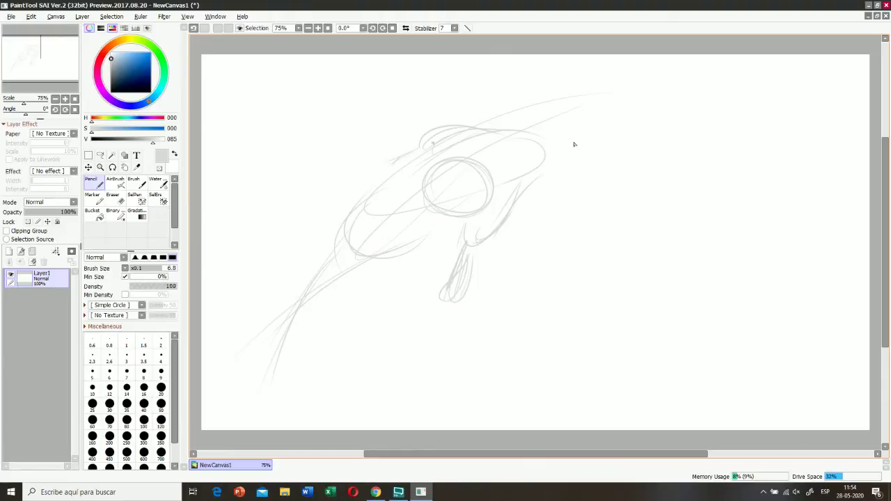
{"action": "mouse_move", "coordinate": [692, 133]}
{"action": "left_mouse_down"}
{"action": "mouse_move", "coordinate": [550, 145]}
{"action": "mouse_move", "coordinate": [787, 192]}
{"action": "left_mouse_up"}
{"action": "mouse_move", "coordinate": [565, 141]}
{"action": "left_mouse_down"}
{"action": "mouse_move", "coordinate": [834, 129]}
{"action": "mouse_move", "coordinate": [747, 138]}
{"action": "mouse_move", "coordinate": [820, 101]}
{"action": "mouse_move", "coordinate": [762, 135]}
{"action": "mouse_move", "coordinate": [803, 135]}
{"action": "mouse_move", "coordinate": [827, 120]}
{"action": "left_mouse_up"}
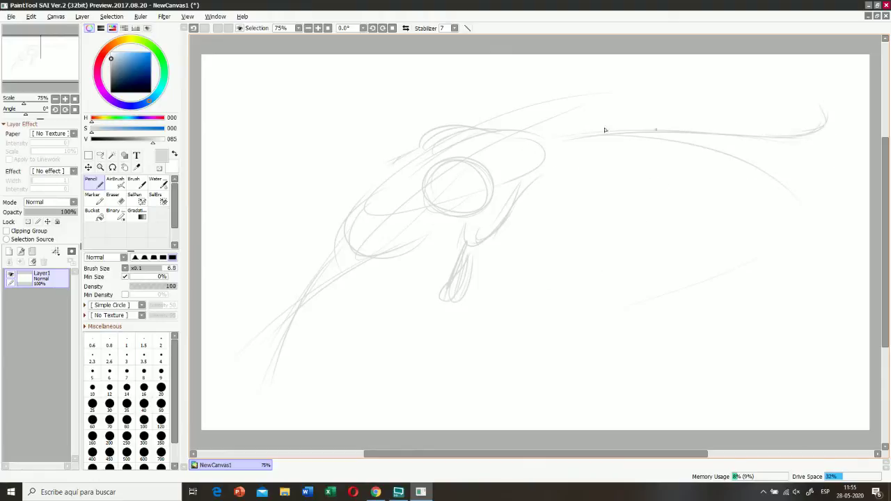
- Sketch the eyes, a round muzzle and pointed ears on the first figure's head circle
{"action": "mouse_move", "coordinate": [473, 178]}
{"action": "left_mouse_down"}
{"action": "mouse_move", "coordinate": [438, 207]}
{"action": "mouse_move", "coordinate": [444, 189]}
{"action": "mouse_move", "coordinate": [475, 198]}
{"action": "mouse_move", "coordinate": [479, 174]}
{"action": "mouse_move", "coordinate": [459, 206]}
{"action": "mouse_move", "coordinate": [468, 215]}
{"action": "mouse_move", "coordinate": [461, 216]}
{"action": "mouse_move", "coordinate": [469, 192]}
{"action": "mouse_move", "coordinate": [482, 195]}
{"action": "mouse_move", "coordinate": [465, 211]}
{"action": "mouse_move", "coordinate": [481, 217]}
{"action": "mouse_move", "coordinate": [484, 211]}
{"action": "mouse_move", "coordinate": [453, 213]}
{"action": "mouse_move", "coordinate": [471, 196]}
{"action": "mouse_move", "coordinate": [451, 198]}
{"action": "mouse_move", "coordinate": [457, 223]}
{"action": "left_mouse_up"}
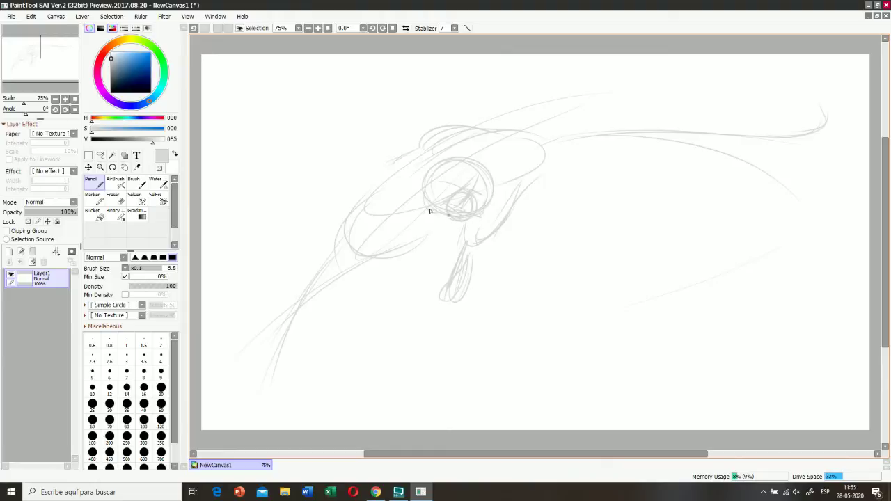
{"action": "mouse_move", "coordinate": [471, 138]}
{"action": "left_mouse_down"}
{"action": "mouse_move", "coordinate": [468, 165]}
{"action": "mouse_move", "coordinate": [477, 124]}
{"action": "mouse_move", "coordinate": [415, 174]}
{"action": "left_mouse_up"}
{"action": "mouse_move", "coordinate": [485, 169]}
{"action": "left_mouse_down"}
{"action": "mouse_move", "coordinate": [519, 162]}
{"action": "mouse_move", "coordinate": [493, 199]}
{"action": "mouse_move", "coordinate": [472, 163]}
{"action": "mouse_move", "coordinate": [464, 184]}
{"action": "mouse_move", "coordinate": [451, 177]}
{"action": "mouse_move", "coordinate": [462, 186]}
{"action": "mouse_move", "coordinate": [450, 192]}
{"action": "mouse_move", "coordinate": [475, 202]}
{"action": "left_mouse_up"}
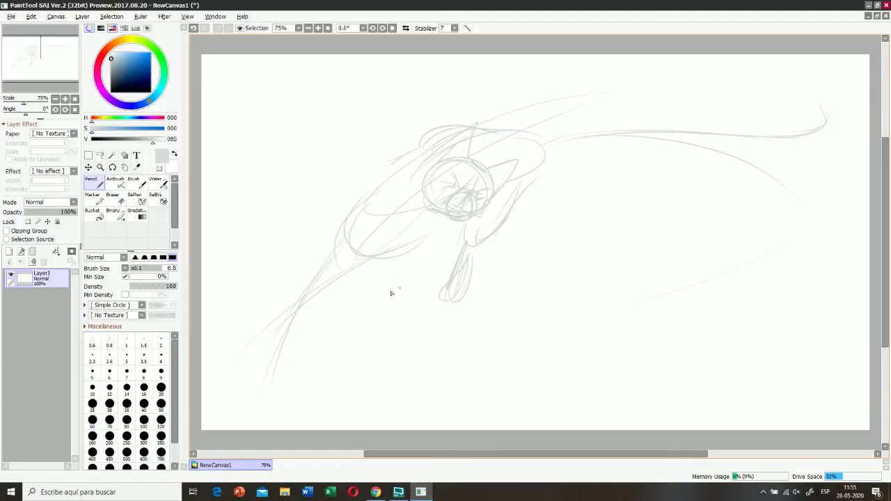
- Sketch the first figure's long leg with a wide rounded foot, and add trailing lines behind it
{"action": "left_click_drag", "start_coordinate": [289, 286], "coordinate": [315, 287]}
{"action": "left_click_drag", "start_coordinate": [315, 296], "coordinate": [286, 371]}
{"action": "left_click_drag", "start_coordinate": [328, 286], "coordinate": [316, 355]}
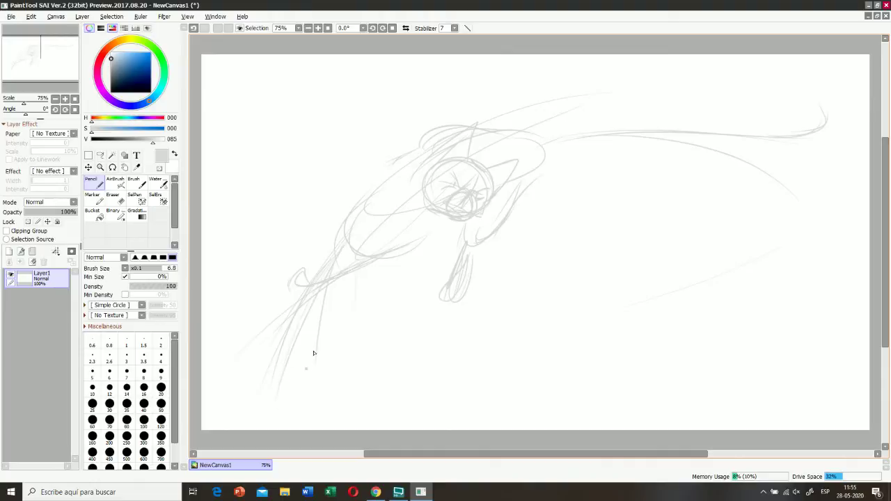
{"action": "left_click_drag", "start_coordinate": [325, 285], "coordinate": [295, 385]}
{"action": "left_click_drag", "start_coordinate": [359, 261], "coordinate": [375, 388]}
{"action": "left_click_drag", "start_coordinate": [349, 280], "coordinate": [373, 387]}
{"action": "left_click_drag", "start_coordinate": [312, 404], "coordinate": [371, 394]}
{"action": "mouse_move", "coordinate": [301, 407]}
{"action": "left_mouse_down"}
{"action": "mouse_move", "coordinate": [372, 391]}
{"action": "mouse_move", "coordinate": [328, 378]}
{"action": "mouse_move", "coordinate": [348, 404]}
{"action": "mouse_move", "coordinate": [296, 410]}
{"action": "mouse_move", "coordinate": [309, 410]}
{"action": "mouse_move", "coordinate": [316, 376]}
{"action": "mouse_move", "coordinate": [379, 388]}
{"action": "mouse_move", "coordinate": [344, 378]}
{"action": "mouse_move", "coordinate": [343, 396]}
{"action": "mouse_move", "coordinate": [331, 397]}
{"action": "mouse_move", "coordinate": [373, 396]}
{"action": "left_mouse_up"}
{"action": "left_click_drag", "start_coordinate": [367, 369], "coordinate": [362, 243]}
{"action": "left_click_drag", "start_coordinate": [312, 357], "coordinate": [364, 206]}
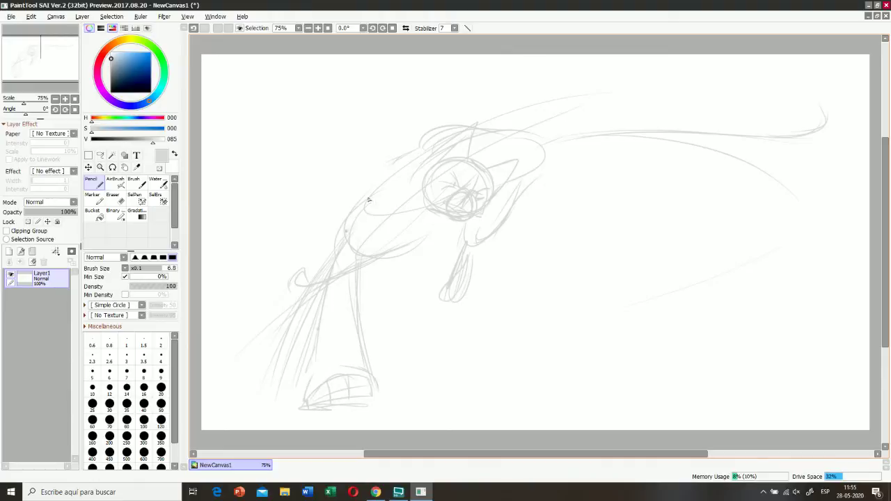
- Sketch short curved strokes at the first figure's hip, just above the leg
{"action": "left_click_drag", "start_coordinate": [417, 242], "coordinate": [367, 270]}
{"action": "left_click_drag", "start_coordinate": [395, 218], "coordinate": [356, 306]}
{"action": "left_click_drag", "start_coordinate": [424, 249], "coordinate": [367, 290]}
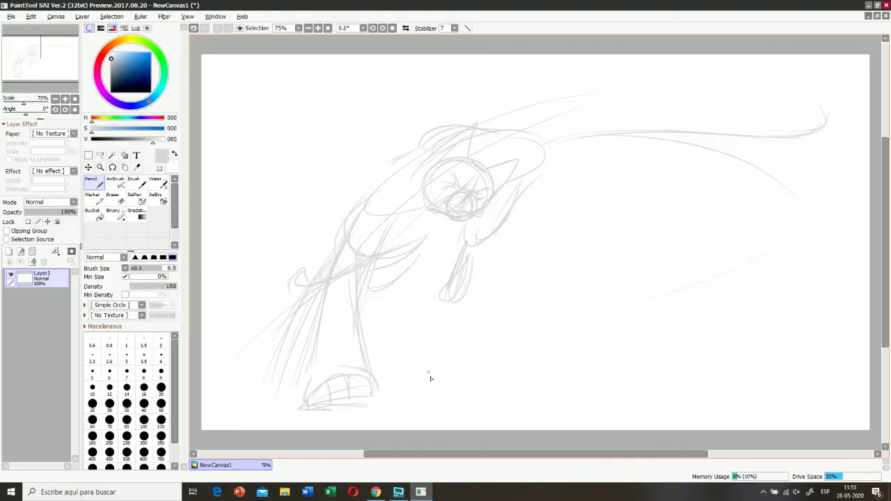
- Sketch a second character on the right half of the canvas as a head circle, an oval body and rounded hindquarters
{"action": "mouse_move", "coordinate": [764, 178]}
{"action": "left_mouse_down"}
{"action": "mouse_move", "coordinate": [682, 226]}
{"action": "mouse_move", "coordinate": [699, 272]}
{"action": "mouse_move", "coordinate": [788, 248]}
{"action": "mouse_move", "coordinate": [660, 297]}
{"action": "left_mouse_up"}
{"action": "left_click_drag", "start_coordinate": [645, 260], "coordinate": [602, 341]}
{"action": "left_click_drag", "start_coordinate": [725, 314], "coordinate": [640, 407]}
{"action": "left_click_drag", "start_coordinate": [612, 300], "coordinate": [593, 384]}
{"action": "mouse_move", "coordinate": [579, 276]}
{"action": "left_mouse_down"}
{"action": "mouse_move", "coordinate": [536, 327]}
{"action": "mouse_move", "coordinate": [585, 390]}
{"action": "mouse_move", "coordinate": [602, 379]}
{"action": "left_mouse_up"}
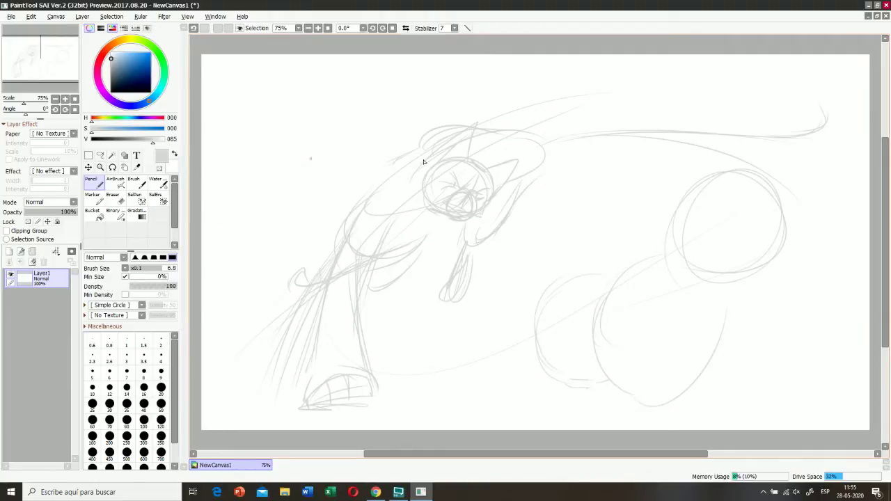
- Scale the whole sketch down with a free transform, reposition it higher, stretch it slightly downwards and apply
{"action": "key", "text": "ctrl+t"}
{"action": "mouse_move", "coordinate": [827, 92]}
{"action": "left_mouse_down"}
{"action": "mouse_move", "coordinate": [756, 114]}
{"action": "mouse_move", "coordinate": [745, 131]}
{"action": "left_mouse_up"}
{"action": "mouse_move", "coordinate": [521, 282]}
{"action": "left_mouse_down"}
{"action": "mouse_move", "coordinate": [534, 209]}
{"action": "mouse_move", "coordinate": [526, 214]}
{"action": "left_mouse_up"}
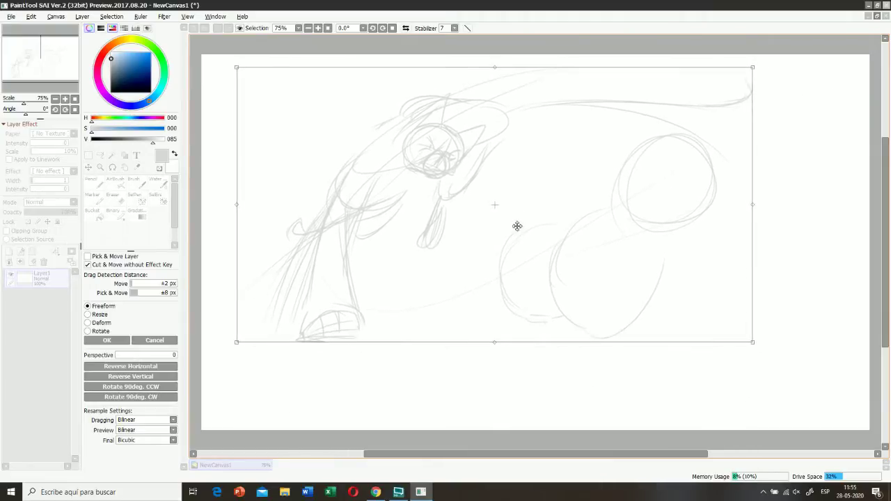
{"action": "left_click_drag", "start_coordinate": [495, 343], "coordinate": [496, 359]}
{"action": "left_click", "coordinate": [106, 339]}
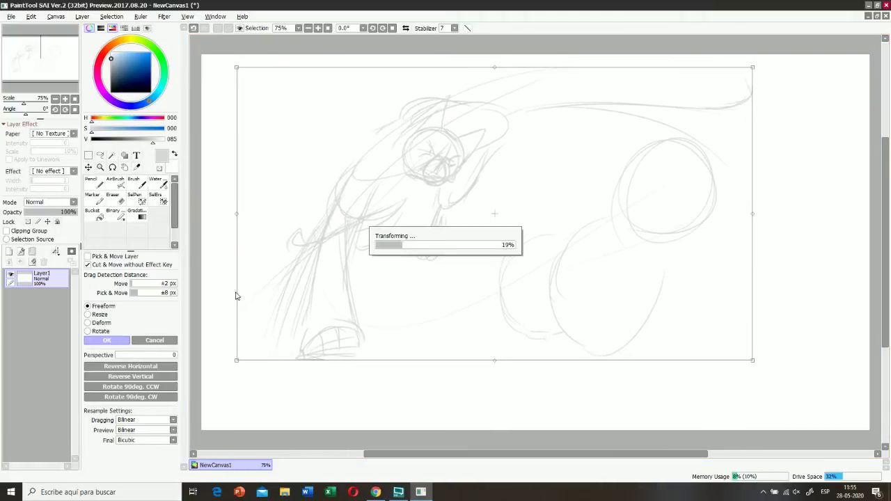
- Reinforce the second character's body and hindquarters and sketch a long ear stretching back from its head
{"action": "mouse_move", "coordinate": [685, 270]}
{"action": "left_mouse_down"}
{"action": "mouse_move", "coordinate": [657, 330]}
{"action": "mouse_move", "coordinate": [613, 351]}
{"action": "left_mouse_up"}
{"action": "mouse_move", "coordinate": [529, 269]}
{"action": "left_mouse_down"}
{"action": "mouse_move", "coordinate": [505, 304]}
{"action": "mouse_move", "coordinate": [515, 352]}
{"action": "mouse_move", "coordinate": [522, 344]}
{"action": "mouse_move", "coordinate": [508, 292]}
{"action": "left_mouse_up"}
{"action": "left_click_drag", "start_coordinate": [588, 237], "coordinate": [619, 202]}
{"action": "left_click_drag", "start_coordinate": [601, 164], "coordinate": [509, 171]}
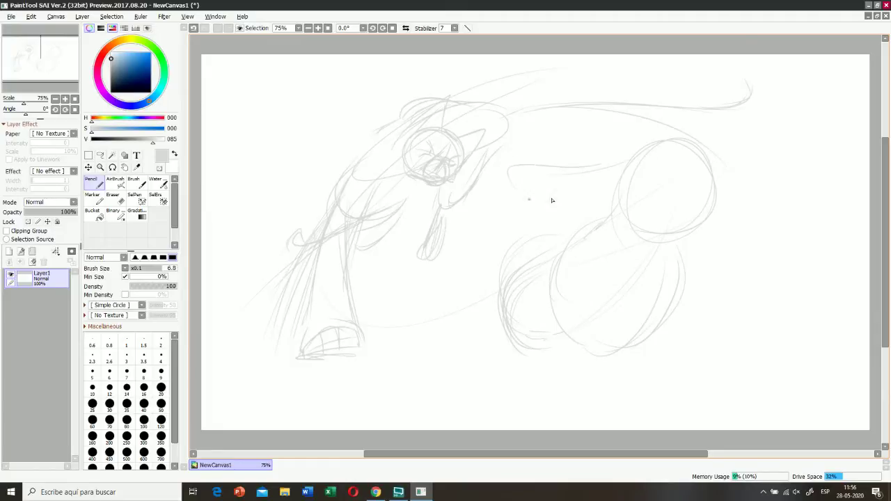
- Sketch the rabbit's eyes, nose and mouth, its second ear and its front paws
{"action": "mouse_move", "coordinate": [616, 175]}
{"action": "left_mouse_down"}
{"action": "mouse_move", "coordinate": [669, 142]}
{"action": "mouse_move", "coordinate": [628, 124]}
{"action": "mouse_move", "coordinate": [622, 132]}
{"action": "mouse_move", "coordinate": [674, 149]}
{"action": "mouse_move", "coordinate": [668, 187]}
{"action": "mouse_move", "coordinate": [651, 181]}
{"action": "mouse_move", "coordinate": [660, 170]}
{"action": "mouse_move", "coordinate": [699, 170]}
{"action": "left_mouse_up"}
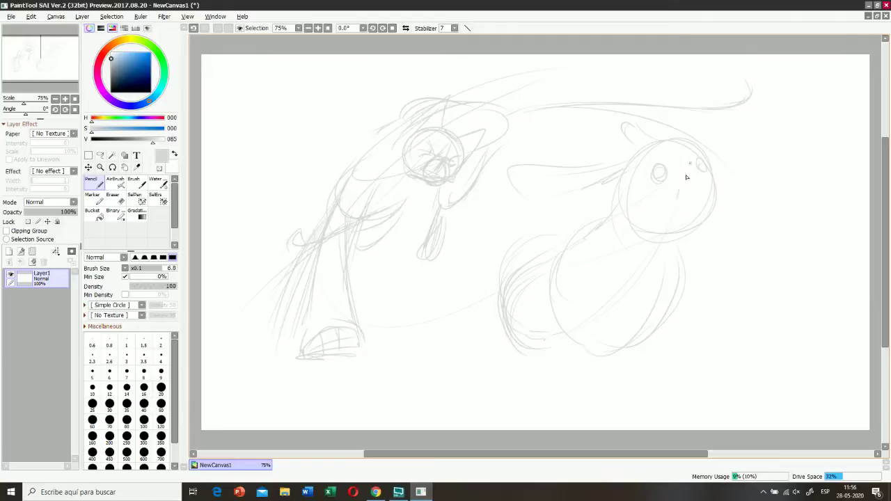
{"action": "left_click_drag", "start_coordinate": [681, 223], "coordinate": [694, 228]}
{"action": "left_click_drag", "start_coordinate": [736, 250], "coordinate": [762, 283]}
{"action": "mouse_move", "coordinate": [658, 282]}
{"action": "left_mouse_down"}
{"action": "mouse_move", "coordinate": [625, 292]}
{"action": "mouse_move", "coordinate": [632, 317]}
{"action": "mouse_move", "coordinate": [674, 262]}
{"action": "mouse_move", "coordinate": [652, 296]}
{"action": "mouse_move", "coordinate": [665, 313]}
{"action": "mouse_move", "coordinate": [626, 274]}
{"action": "left_mouse_up"}
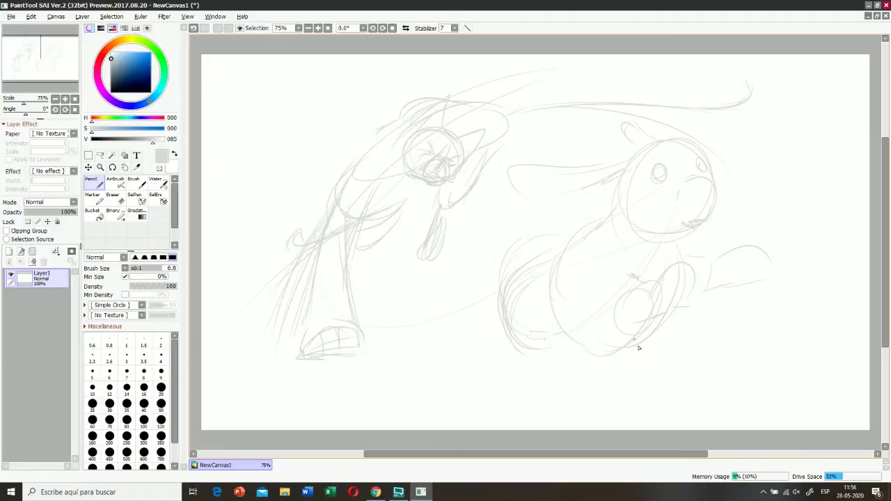
- Sketch the rabbit's hind leg and feet, and write "Rabbet" below the character
{"action": "mouse_move", "coordinate": [518, 301]}
{"action": "left_mouse_down"}
{"action": "mouse_move", "coordinate": [494, 345]}
{"action": "mouse_move", "coordinate": [518, 267]}
{"action": "mouse_move", "coordinate": [520, 349]}
{"action": "mouse_move", "coordinate": [485, 362]}
{"action": "mouse_move", "coordinate": [504, 272]}
{"action": "mouse_move", "coordinate": [483, 351]}
{"action": "left_mouse_up"}
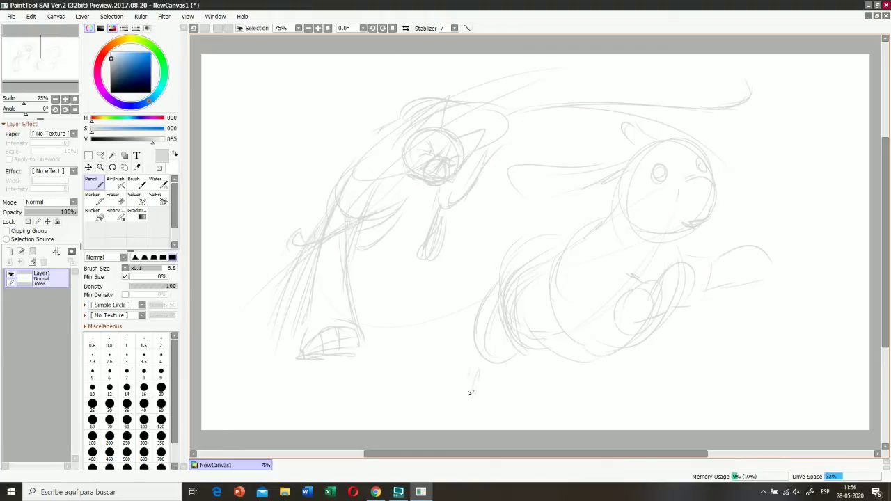
{"action": "mouse_move", "coordinate": [572, 276]}
{"action": "left_mouse_down"}
{"action": "mouse_move", "coordinate": [557, 342]}
{"action": "mouse_move", "coordinate": [565, 363]}
{"action": "left_mouse_up"}
{"action": "mouse_move", "coordinate": [642, 376]}
{"action": "left_mouse_down"}
{"action": "mouse_move", "coordinate": [662, 369]}
{"action": "mouse_move", "coordinate": [677, 376]}
{"action": "mouse_move", "coordinate": [672, 362]}
{"action": "mouse_move", "coordinate": [704, 372]}
{"action": "left_mouse_up"}
{"action": "left_click_drag", "start_coordinate": [699, 365], "coordinate": [712, 359]}
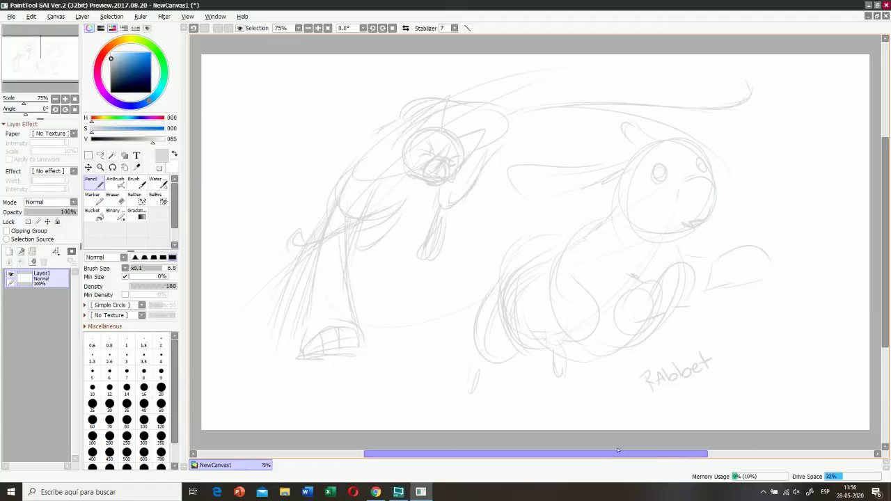
- Add a new layer above the sketch and lower Layer1's opacity to 34%
{"action": "left_click", "coordinate": [9, 251]}
{"action": "left_click", "coordinate": [52, 298]}
{"action": "left_click_drag", "start_coordinate": [70, 211], "coordinate": [42, 216]}
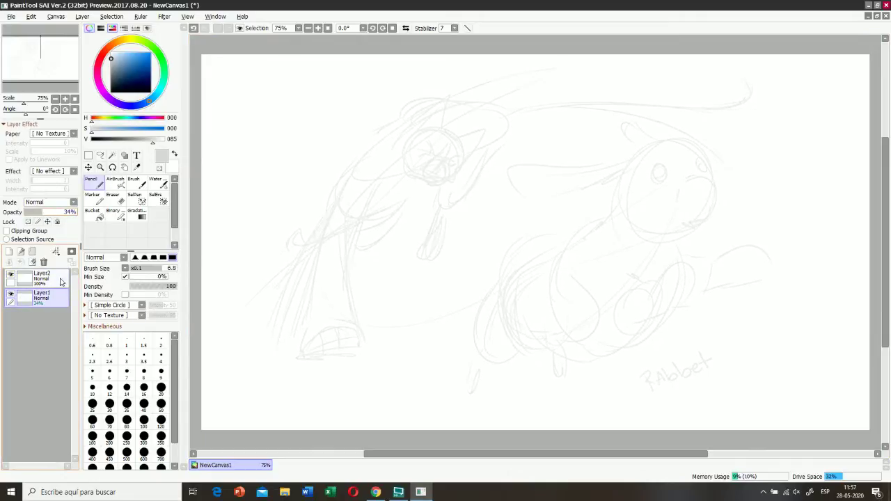
- On Layer2, set up the Marker with brush size 350 and a dark gray color (H 158, S 0, V 24)
{"action": "left_click", "coordinate": [308, 28]}
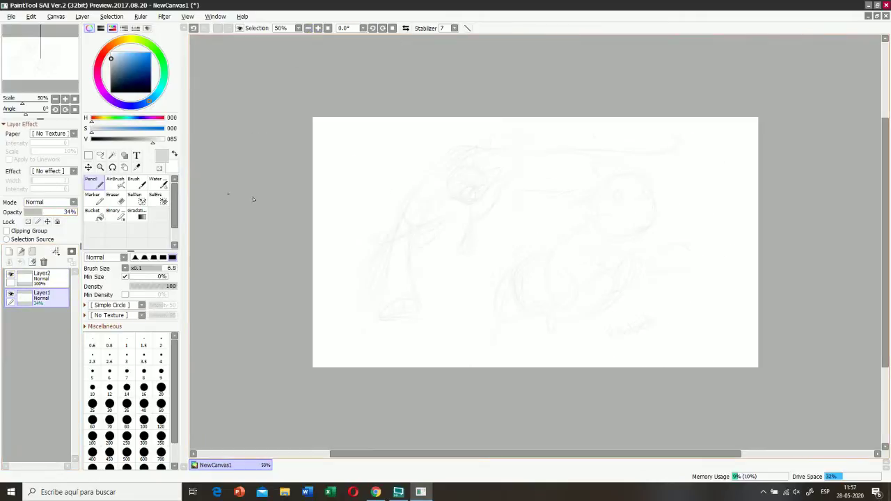
{"action": "left_click", "coordinate": [124, 167]}
{"action": "left_click_drag", "start_coordinate": [340, 215], "coordinate": [264, 186]}
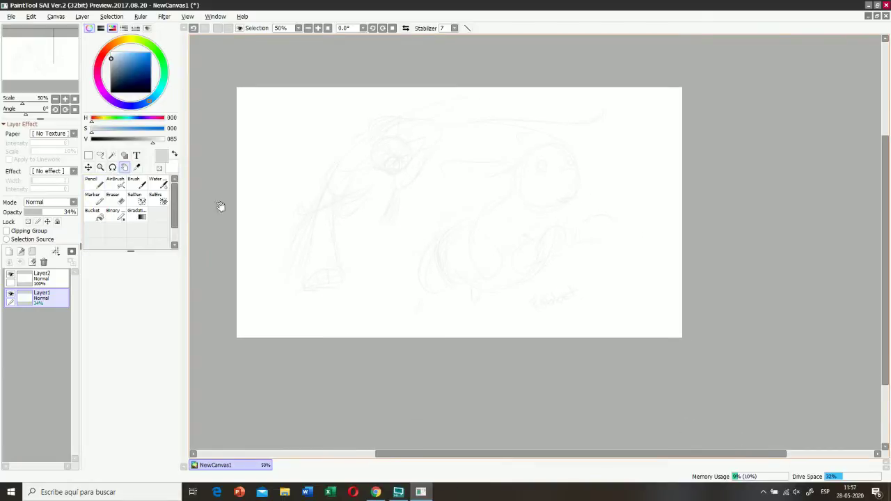
{"action": "left_click", "coordinate": [42, 277]}
{"action": "left_click", "coordinate": [97, 200]}
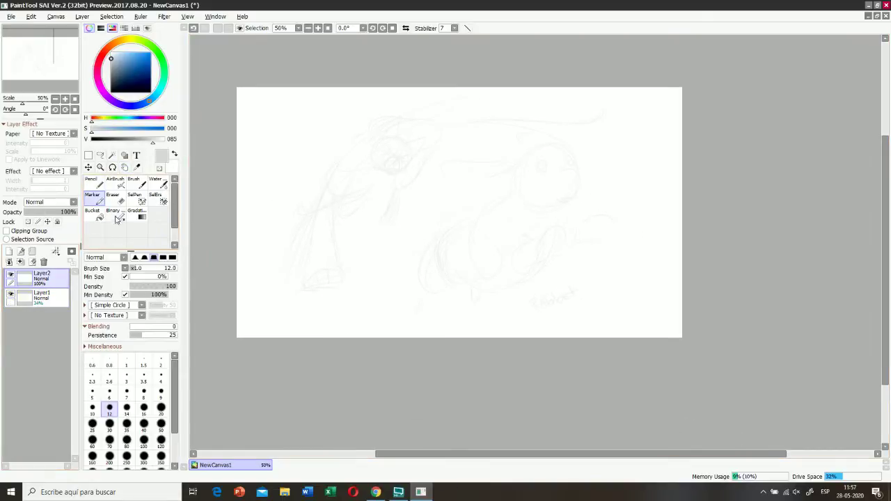
{"action": "left_click", "coordinate": [165, 77]}
{"action": "left_click_drag", "start_coordinate": [122, 78], "coordinate": [111, 83]}
{"action": "left_click_drag", "start_coordinate": [159, 268], "coordinate": [199, 272]}
{"action": "left_click", "coordinate": [160, 459]}
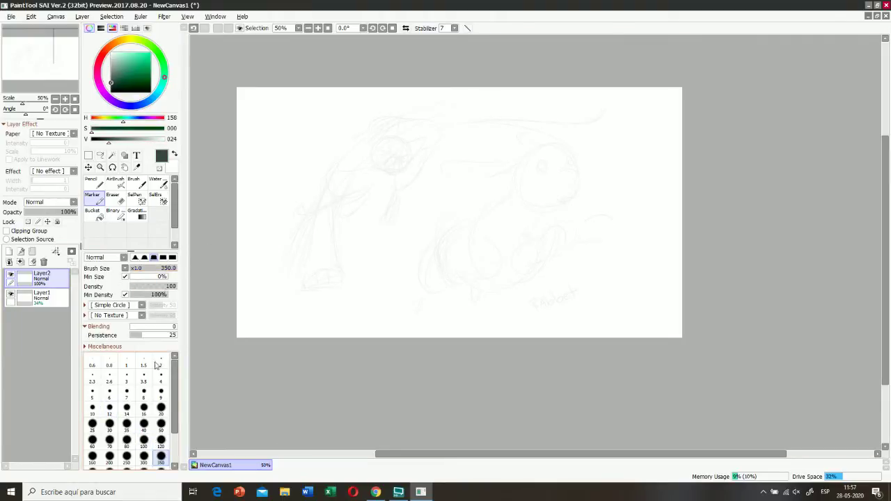
- Paint a dark sloping ground and faint gray background shading with the Water brush at size 350
{"action": "left_click", "coordinate": [158, 184]}
{"action": "mouse_move", "coordinate": [471, 341]}
{"action": "left_mouse_down"}
{"action": "mouse_move", "coordinate": [676, 341]}
{"action": "mouse_move", "coordinate": [449, 369]}
{"action": "mouse_move", "coordinate": [571, 295]}
{"action": "mouse_move", "coordinate": [422, 325]}
{"action": "mouse_move", "coordinate": [300, 315]}
{"action": "mouse_move", "coordinate": [552, 302]}
{"action": "mouse_move", "coordinate": [376, 289]}
{"action": "mouse_move", "coordinate": [208, 325]}
{"action": "mouse_move", "coordinate": [636, 258]}
{"action": "mouse_move", "coordinate": [756, 265]}
{"action": "mouse_move", "coordinate": [284, 332]}
{"action": "mouse_move", "coordinate": [384, 323]}
{"action": "mouse_move", "coordinate": [744, 235]}
{"action": "mouse_move", "coordinate": [680, 285]}
{"action": "mouse_move", "coordinate": [582, 321]}
{"action": "mouse_move", "coordinate": [494, 318]}
{"action": "mouse_move", "coordinate": [661, 327]}
{"action": "left_mouse_up"}
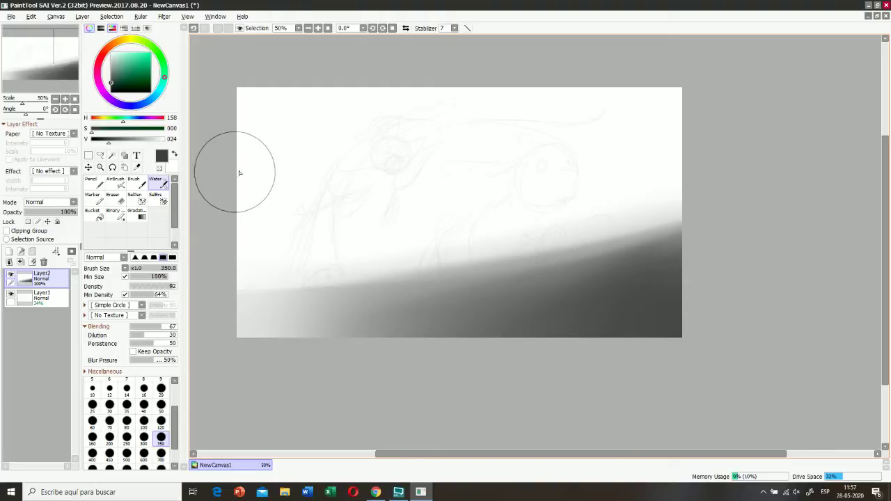
{"action": "mouse_move", "coordinate": [245, 188]}
{"action": "left_mouse_down"}
{"action": "mouse_move", "coordinate": [514, 142]}
{"action": "mouse_move", "coordinate": [516, 200]}
{"action": "mouse_move", "coordinate": [678, 165]}
{"action": "mouse_move", "coordinate": [641, 123]}
{"action": "mouse_move", "coordinate": [359, 118]}
{"action": "mouse_move", "coordinate": [229, 135]}
{"action": "mouse_move", "coordinate": [272, 96]}
{"action": "mouse_move", "coordinate": [215, 135]}
{"action": "mouse_move", "coordinate": [362, 181]}
{"action": "mouse_move", "coordinate": [690, 95]}
{"action": "mouse_move", "coordinate": [782, 132]}
{"action": "mouse_move", "coordinate": [285, 249]}
{"action": "left_mouse_up"}
- Reduce the Water brush size to 30 and then 25, painting curved grass blades in the canvas's lower-left corner
{"action": "left_click_drag", "start_coordinate": [165, 269], "coordinate": [148, 269]}
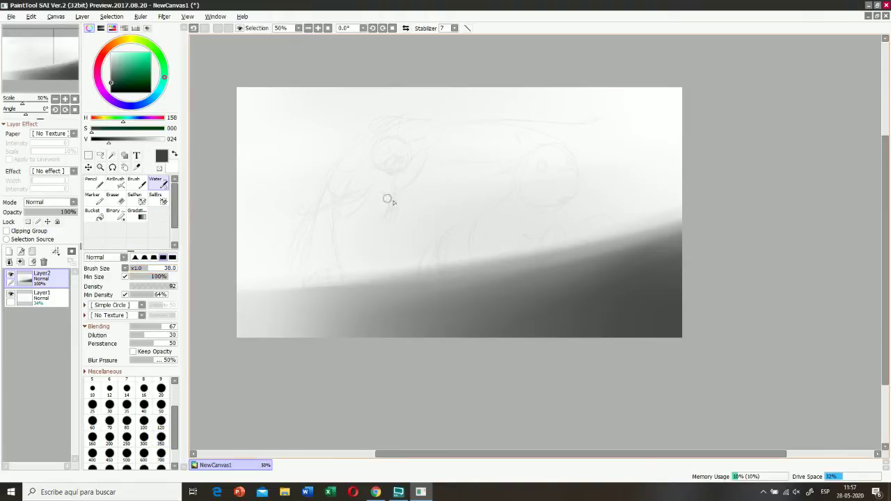
{"action": "mouse_move", "coordinate": [254, 337]}
{"action": "left_mouse_down"}
{"action": "mouse_move", "coordinate": [327, 249]}
{"action": "mouse_move", "coordinate": [292, 235]}
{"action": "left_mouse_up"}
{"action": "left_click_drag", "start_coordinate": [258, 343], "coordinate": [307, 314]}
{"action": "left_click", "coordinate": [91, 405]}
{"action": "left_click_drag", "start_coordinate": [239, 337], "coordinate": [271, 234]}
{"action": "left_click_drag", "start_coordinate": [244, 337], "coordinate": [291, 272]}
{"action": "left_click_drag", "start_coordinate": [285, 337], "coordinate": [357, 308]}
- Paint a few grass blades at the canvas's right edge and along the rim of the slope
{"action": "left_click_drag", "start_coordinate": [651, 147], "coordinate": [691, 205]}
{"action": "left_click_drag", "start_coordinate": [679, 252], "coordinate": [664, 245]}
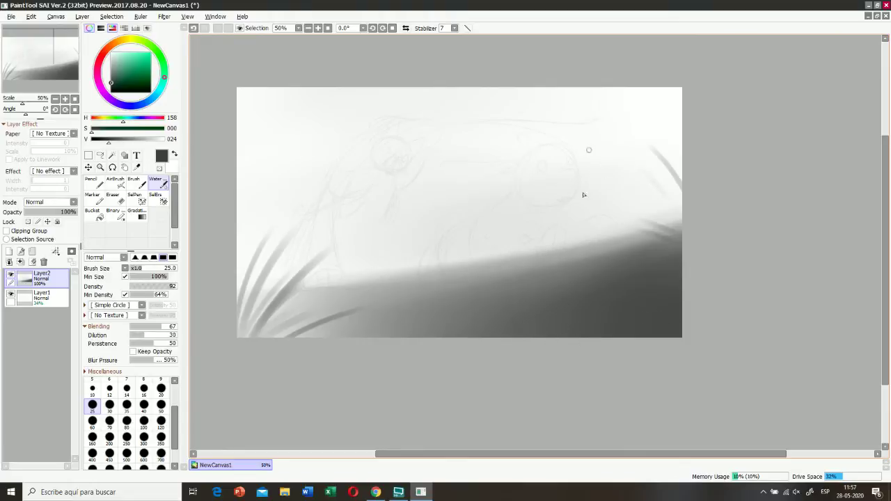
{"action": "left_click_drag", "start_coordinate": [568, 228], "coordinate": [575, 243]}
- Examine the custom tool properties of the Eraser, Pencil, Marker and Water Color tools without changing them
{"action": "double_click", "coordinate": [120, 202]}
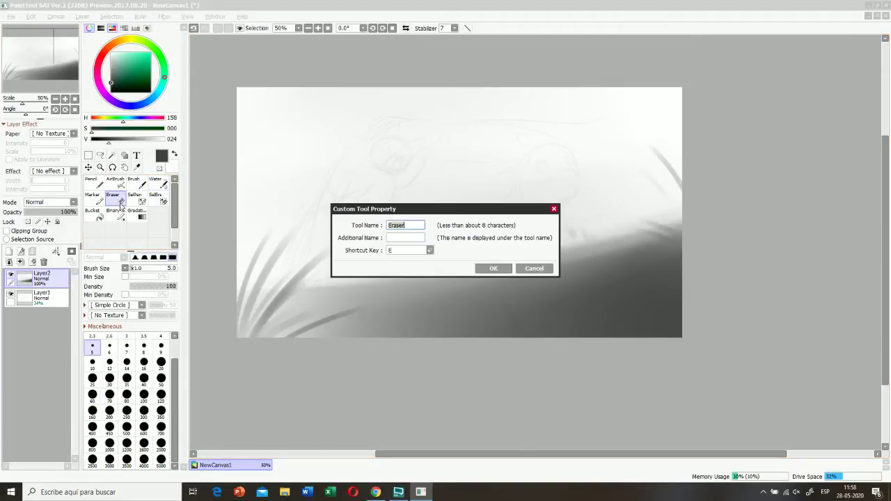
{"action": "left_click", "coordinate": [555, 209]}
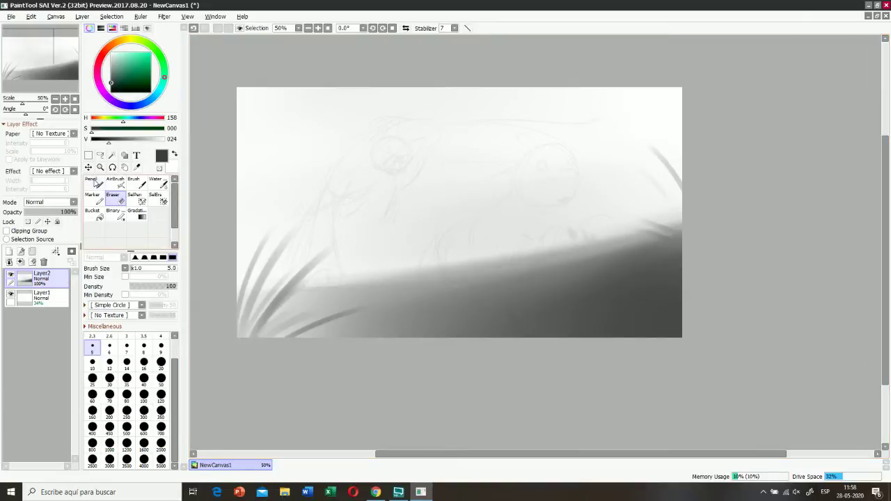
{"action": "left_click", "coordinate": [94, 183]}
{"action": "double_click", "coordinate": [94, 183]}
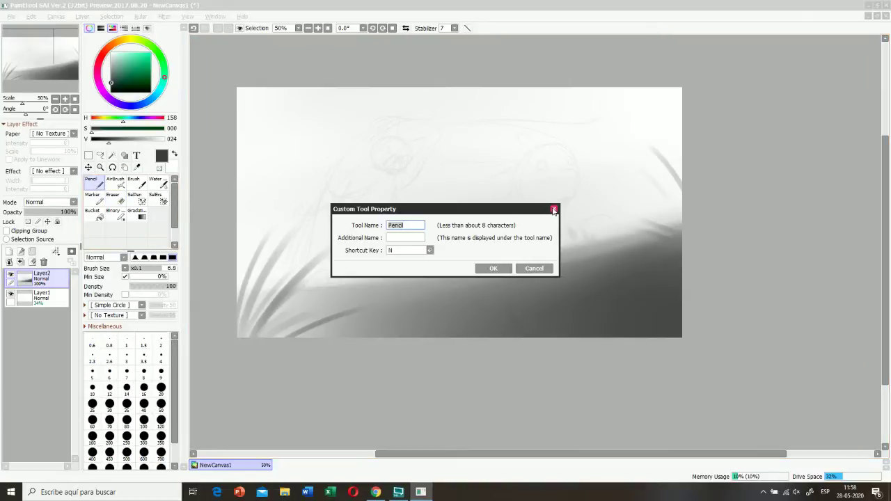
{"action": "left_click", "coordinate": [554, 209]}
{"action": "left_click", "coordinate": [94, 199]}
{"action": "double_click", "coordinate": [94, 199]}
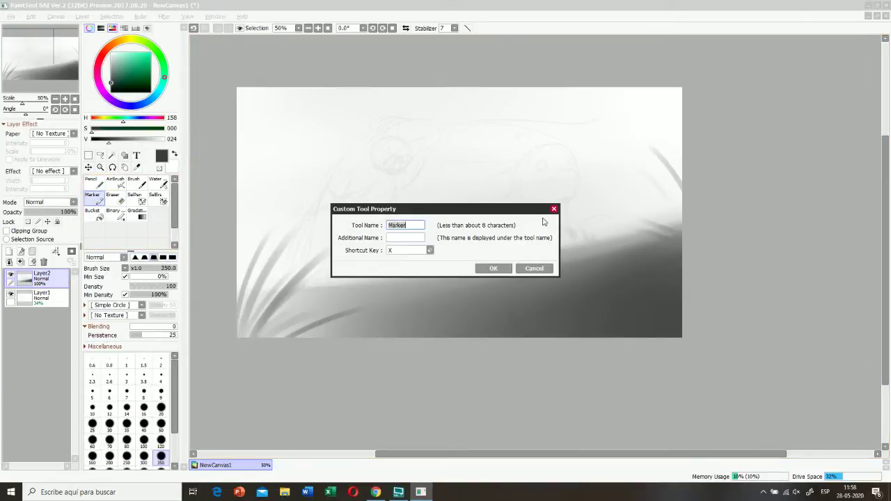
{"action": "left_click", "coordinate": [554, 209]}
{"action": "left_click", "coordinate": [157, 183]}
{"action": "double_click", "coordinate": [158, 183]}
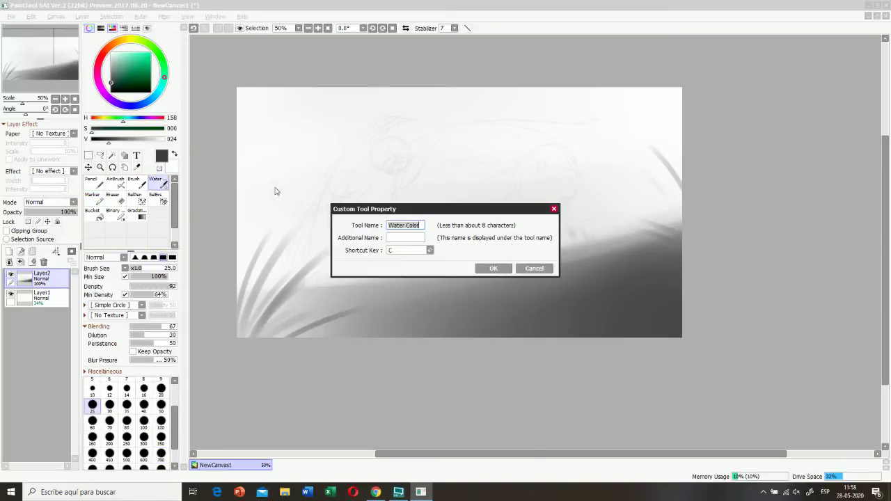
{"action": "left_click", "coordinate": [554, 208]}
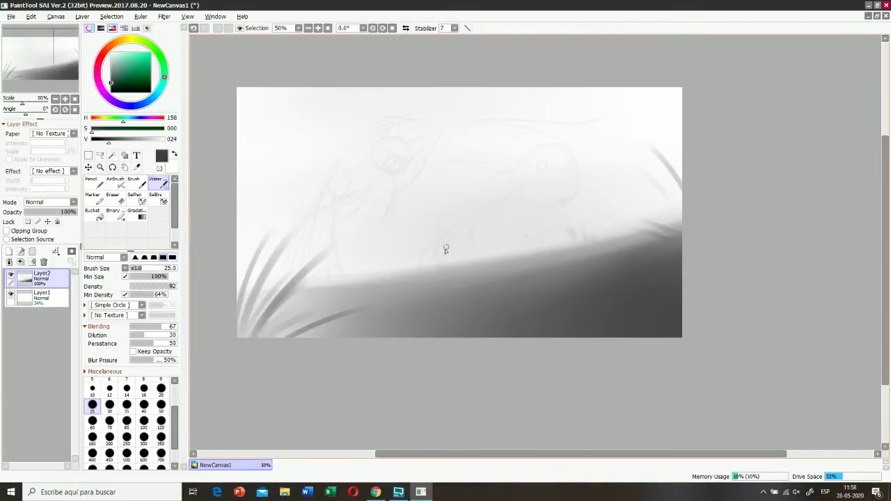
- Hide the panels and paint a dark, slightly leaning tree trunk on the slope near the canvas's right side
{"action": "key", "text": "Tab"}
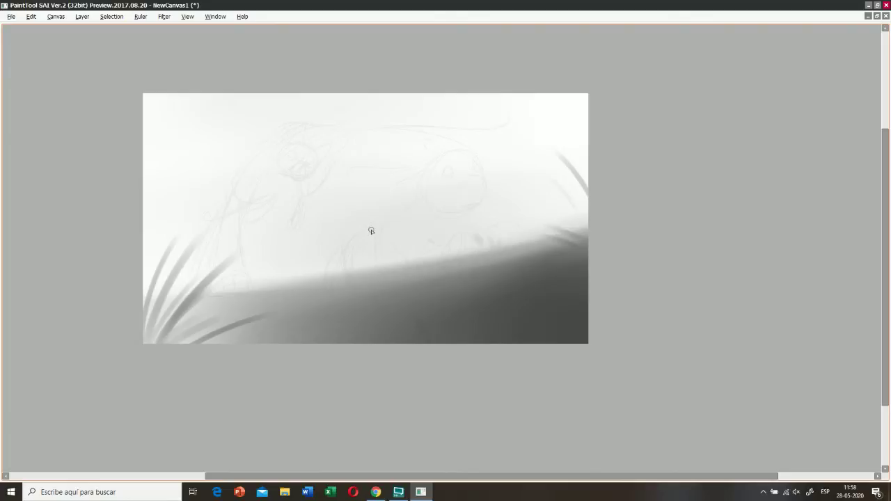
{"action": "mouse_move", "coordinate": [380, 233]}
{"action": "left_mouse_down"}
{"action": "mouse_move", "coordinate": [405, 230]}
{"action": "mouse_move", "coordinate": [372, 230]}
{"action": "left_mouse_up"}
{"action": "left_click_drag", "start_coordinate": [516, 147], "coordinate": [526, 212]}
{"action": "left_click_drag", "start_coordinate": [513, 138], "coordinate": [540, 226]}
{"action": "mouse_move", "coordinate": [518, 149]}
{"action": "left_mouse_down"}
{"action": "mouse_move", "coordinate": [531, 232]}
{"action": "mouse_move", "coordinate": [514, 142]}
{"action": "mouse_move", "coordinate": [500, 122]}
{"action": "mouse_move", "coordinate": [522, 183]}
{"action": "left_mouse_up"}
{"action": "mouse_move", "coordinate": [502, 128]}
{"action": "left_mouse_down"}
{"action": "mouse_move", "coordinate": [535, 215]}
{"action": "mouse_move", "coordinate": [519, 237]}
{"action": "left_mouse_up"}
{"action": "mouse_move", "coordinate": [528, 198]}
{"action": "left_mouse_down"}
{"action": "mouse_move", "coordinate": [524, 231]}
{"action": "mouse_move", "coordinate": [540, 223]}
{"action": "mouse_move", "coordinate": [513, 134]}
{"action": "left_mouse_up"}
{"action": "left_click_drag", "start_coordinate": [514, 160], "coordinate": [529, 216]}
{"action": "mouse_move", "coordinate": [502, 120]}
{"action": "left_mouse_down"}
{"action": "mouse_move", "coordinate": [520, 172]}
{"action": "mouse_move", "coordinate": [502, 117]}
{"action": "mouse_move", "coordinate": [518, 154]}
{"action": "left_mouse_up"}
- Paint a second forked trunk at the canvas's right edge and a side branch on the first trunk
{"action": "left_click_drag", "start_coordinate": [563, 224], "coordinate": [535, 121]}
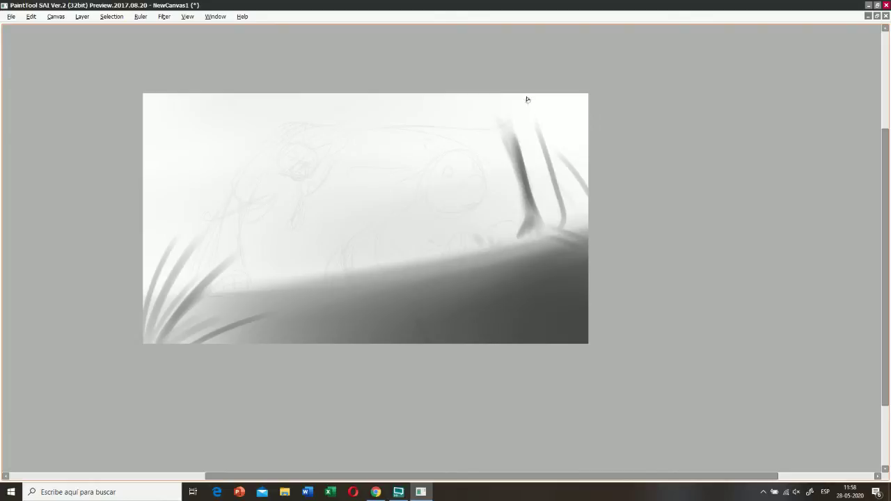
{"action": "mouse_move", "coordinate": [580, 221]}
{"action": "left_mouse_down"}
{"action": "mouse_move", "coordinate": [571, 228]}
{"action": "mouse_move", "coordinate": [523, 74]}
{"action": "mouse_move", "coordinate": [571, 202]}
{"action": "mouse_move", "coordinate": [567, 224]}
{"action": "mouse_move", "coordinate": [522, 99]}
{"action": "mouse_move", "coordinate": [577, 222]}
{"action": "mouse_move", "coordinate": [567, 215]}
{"action": "mouse_move", "coordinate": [544, 133]}
{"action": "mouse_move", "coordinate": [555, 116]}
{"action": "mouse_move", "coordinate": [550, 93]}
{"action": "left_mouse_up"}
{"action": "left_click_drag", "start_coordinate": [508, 153], "coordinate": [491, 131]}
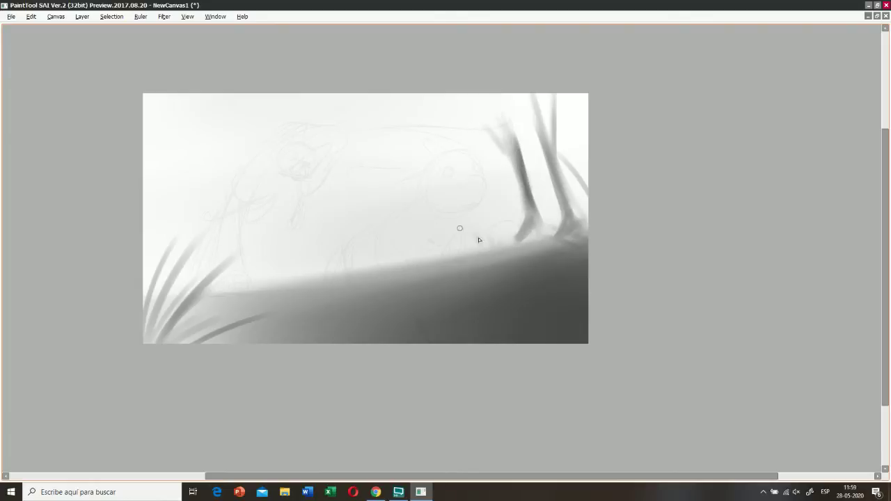
- Paint a larger leaning tree trunk with layered strokes to the left of the two right-hand trees
{"action": "left_click_drag", "start_coordinate": [507, 236], "coordinate": [471, 180]}
{"action": "left_click_drag", "start_coordinate": [493, 217], "coordinate": [451, 154]}
{"action": "left_click_drag", "start_coordinate": [468, 232], "coordinate": [443, 168]}
{"action": "left_click_drag", "start_coordinate": [456, 255], "coordinate": [418, 121]}
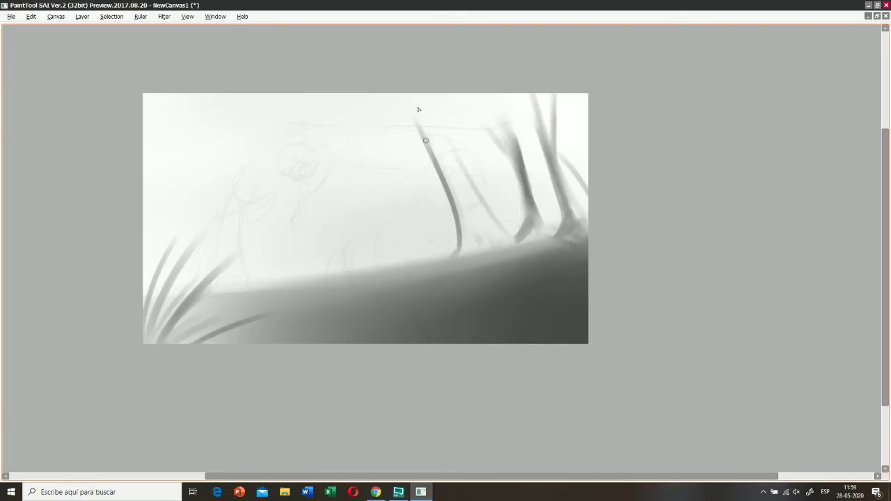
{"action": "mouse_move", "coordinate": [477, 219]}
{"action": "left_mouse_down"}
{"action": "mouse_move", "coordinate": [439, 134]}
{"action": "mouse_move", "coordinate": [452, 152]}
{"action": "left_mouse_up"}
{"action": "left_click_drag", "start_coordinate": [467, 192], "coordinate": [477, 224]}
{"action": "mouse_move", "coordinate": [465, 259]}
{"action": "left_mouse_down"}
{"action": "mouse_move", "coordinate": [470, 229]}
{"action": "mouse_move", "coordinate": [424, 93]}
{"action": "left_mouse_up"}
{"action": "mouse_move", "coordinate": [477, 234]}
{"action": "left_mouse_down"}
{"action": "mouse_move", "coordinate": [477, 220]}
{"action": "mouse_move", "coordinate": [471, 253]}
{"action": "mouse_move", "coordinate": [464, 194]}
{"action": "mouse_move", "coordinate": [419, 97]}
{"action": "left_mouse_up"}
{"action": "mouse_move", "coordinate": [466, 233]}
{"action": "left_mouse_down"}
{"action": "mouse_move", "coordinate": [409, 73]}
{"action": "mouse_move", "coordinate": [464, 179]}
{"action": "mouse_move", "coordinate": [429, 88]}
{"action": "mouse_move", "coordinate": [473, 192]}
{"action": "left_mouse_up"}
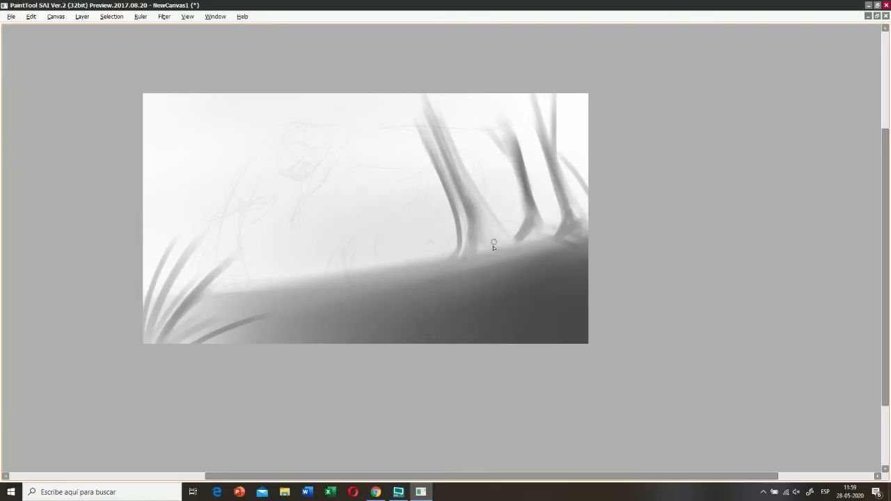
- Add spreading roots to the large leaning tree and fork its top into branches reaching the canvas's upper edge
{"action": "mouse_move", "coordinate": [483, 234]}
{"action": "left_mouse_down"}
{"action": "mouse_move", "coordinate": [460, 262]}
{"action": "mouse_move", "coordinate": [487, 240]}
{"action": "mouse_move", "coordinate": [498, 247]}
{"action": "left_mouse_up"}
{"action": "left_click_drag", "start_coordinate": [499, 228], "coordinate": [537, 243]}
{"action": "mouse_move", "coordinate": [497, 230]}
{"action": "left_mouse_down"}
{"action": "mouse_move", "coordinate": [472, 204]}
{"action": "mouse_move", "coordinate": [453, 163]}
{"action": "left_mouse_up"}
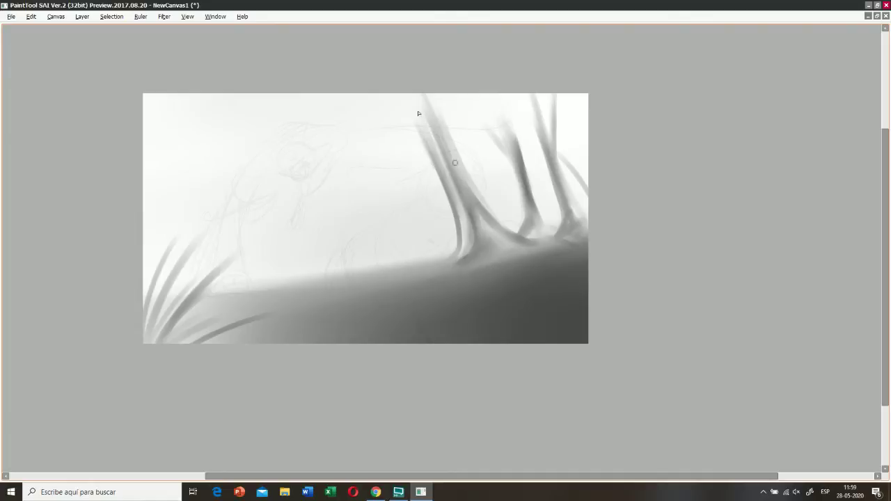
{"action": "mouse_move", "coordinate": [456, 169]}
{"action": "left_mouse_down"}
{"action": "mouse_move", "coordinate": [446, 96]}
{"action": "mouse_move", "coordinate": [456, 62]}
{"action": "left_mouse_up"}
{"action": "mouse_move", "coordinate": [450, 143]}
{"action": "left_mouse_down"}
{"action": "mouse_move", "coordinate": [447, 88]}
{"action": "mouse_move", "coordinate": [441, 131]}
{"action": "mouse_move", "coordinate": [373, 88]}
{"action": "mouse_move", "coordinate": [425, 150]}
{"action": "left_mouse_up"}
{"action": "left_click_drag", "start_coordinate": [413, 117], "coordinate": [371, 88]}
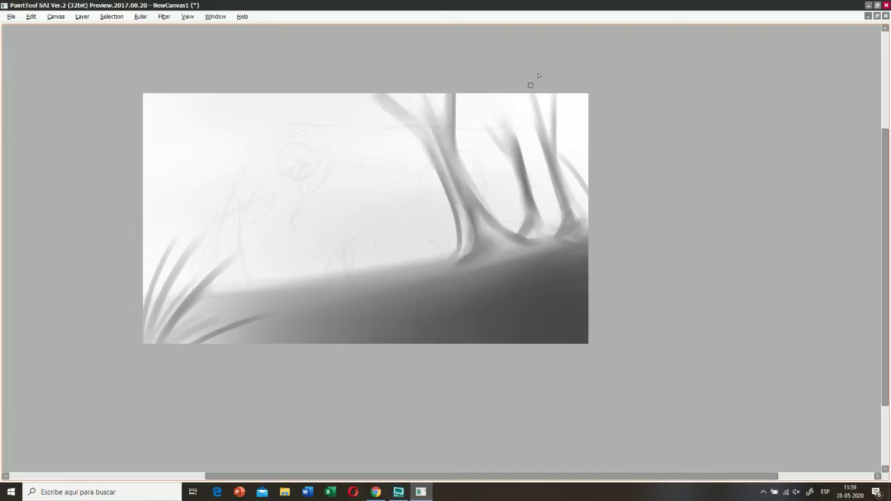
- Extend the two right-hand trees to the canvas's upper edge and thicken the rightmost tree's branch and roots
{"action": "mouse_move", "coordinate": [527, 196]}
{"action": "left_mouse_down"}
{"action": "mouse_move", "coordinate": [516, 234]}
{"action": "mouse_move", "coordinate": [522, 184]}
{"action": "left_mouse_up"}
{"action": "mouse_move", "coordinate": [504, 140]}
{"action": "left_mouse_down"}
{"action": "mouse_move", "coordinate": [523, 182]}
{"action": "mouse_move", "coordinate": [511, 126]}
{"action": "left_mouse_up"}
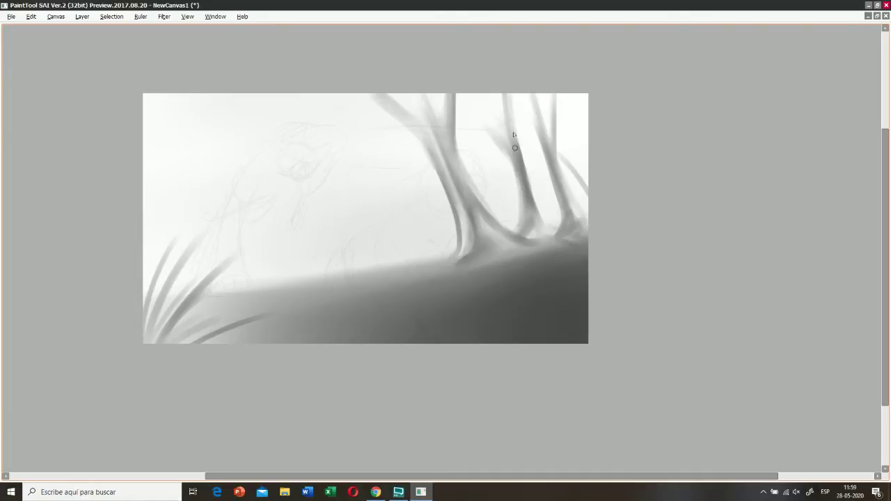
{"action": "left_click_drag", "start_coordinate": [561, 159], "coordinate": [602, 234]}
{"action": "left_click_drag", "start_coordinate": [549, 150], "coordinate": [517, 80]}
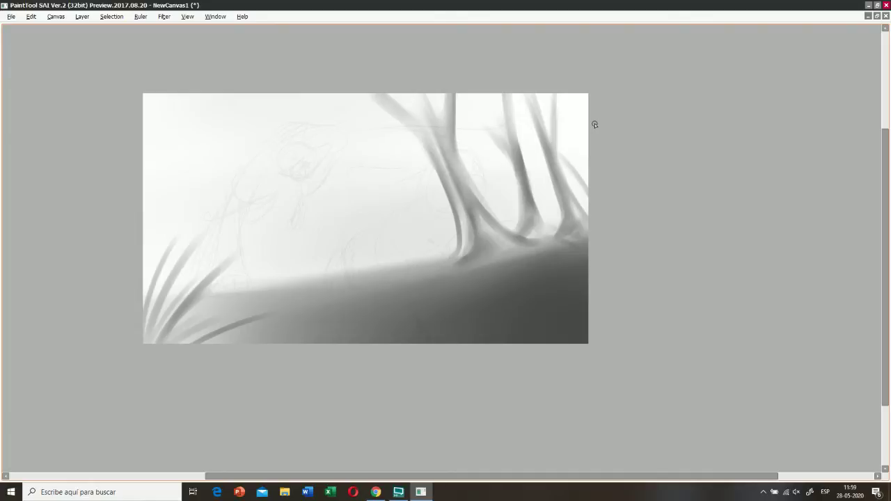
- Paint a tall tree with a thick shaded trunk and forked upper branches along the canvas's left edge
{"action": "left_click_drag", "start_coordinate": [172, 291], "coordinate": [185, 130]}
{"action": "mouse_move", "coordinate": [144, 249]}
{"action": "left_mouse_down"}
{"action": "mouse_move", "coordinate": [177, 113]}
{"action": "mouse_move", "coordinate": [169, 132]}
{"action": "left_mouse_up"}
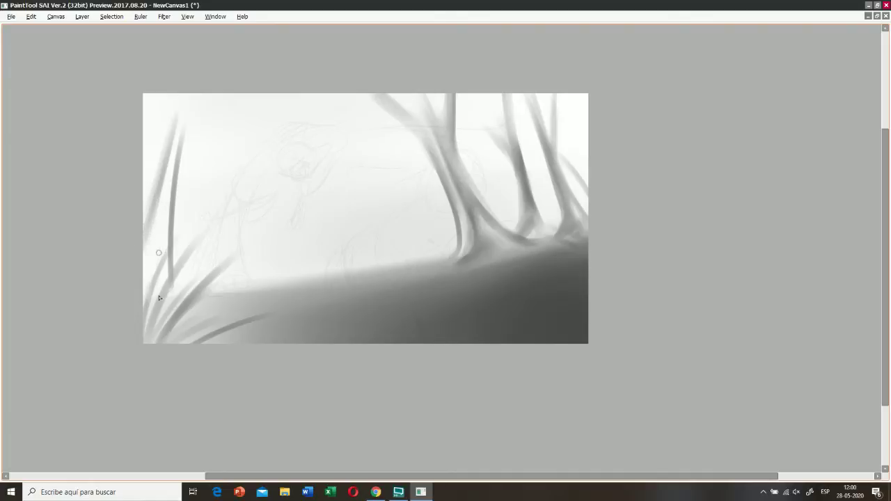
{"action": "mouse_move", "coordinate": [167, 288]}
{"action": "left_mouse_down"}
{"action": "mouse_move", "coordinate": [165, 178]}
{"action": "mouse_move", "coordinate": [166, 188]}
{"action": "left_mouse_up"}
{"action": "left_click_drag", "start_coordinate": [151, 293], "coordinate": [155, 213]}
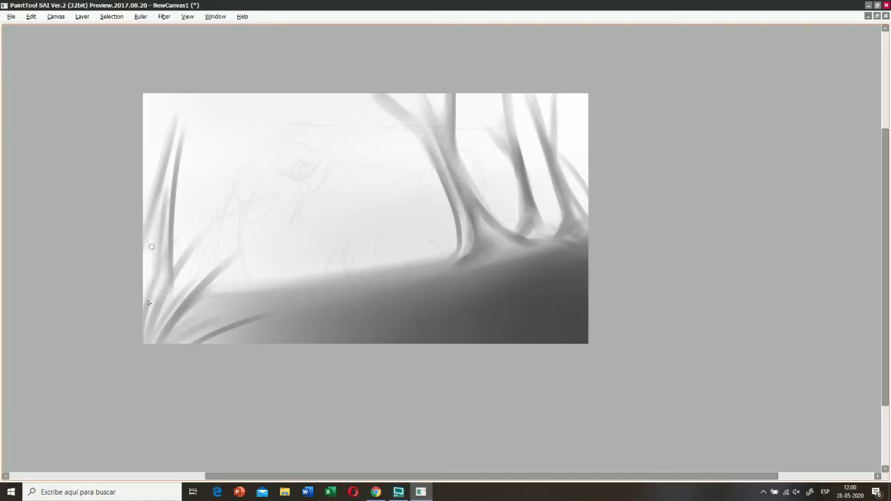
{"action": "mouse_move", "coordinate": [163, 281]}
{"action": "left_mouse_down"}
{"action": "mouse_move", "coordinate": [180, 121]}
{"action": "mouse_move", "coordinate": [161, 221]}
{"action": "mouse_move", "coordinate": [173, 124]}
{"action": "mouse_move", "coordinate": [169, 136]}
{"action": "left_mouse_up"}
{"action": "mouse_move", "coordinate": [174, 94]}
{"action": "left_mouse_down"}
{"action": "mouse_move", "coordinate": [179, 127]}
{"action": "mouse_move", "coordinate": [200, 96]}
{"action": "mouse_move", "coordinate": [165, 199]}
{"action": "mouse_move", "coordinate": [181, 101]}
{"action": "left_mouse_up"}
{"action": "left_click_drag", "start_coordinate": [165, 138], "coordinate": [173, 92]}
{"action": "left_click_drag", "start_coordinate": [133, 211], "coordinate": [164, 95]}
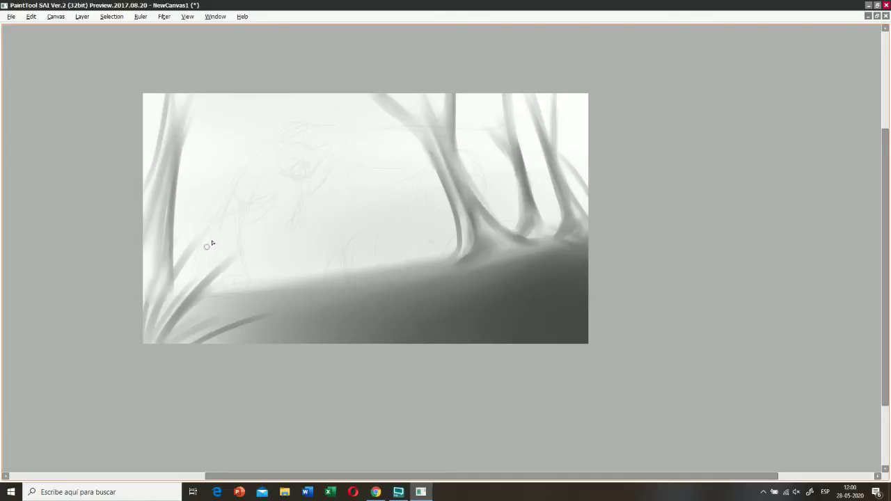
{"action": "mouse_move", "coordinate": [183, 286]}
{"action": "left_mouse_down"}
{"action": "mouse_move", "coordinate": [179, 188]}
{"action": "mouse_move", "coordinate": [186, 151]}
{"action": "mouse_move", "coordinate": [174, 228]}
{"action": "mouse_move", "coordinate": [209, 91]}
{"action": "mouse_move", "coordinate": [183, 139]}
{"action": "mouse_move", "coordinate": [210, 85]}
{"action": "left_mouse_up"}
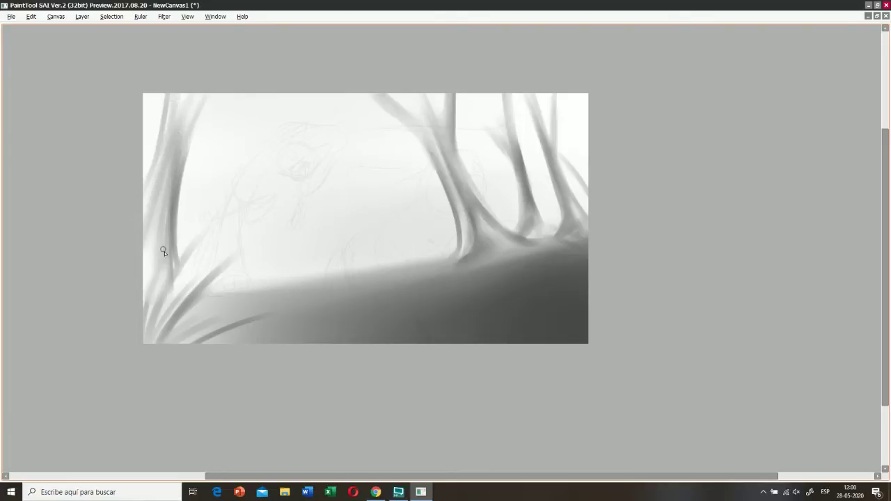
- Darken the grass blades over the left tree's base and add root strokes beneath the right-hand trees
{"action": "mouse_move", "coordinate": [152, 328]}
{"action": "left_mouse_down"}
{"action": "mouse_move", "coordinate": [197, 248]}
{"action": "mouse_move", "coordinate": [165, 269]}
{"action": "left_mouse_up"}
{"action": "left_click_drag", "start_coordinate": [150, 343], "coordinate": [190, 286]}
{"action": "mouse_move", "coordinate": [158, 374]}
{"action": "left_mouse_down"}
{"action": "mouse_move", "coordinate": [196, 330]}
{"action": "mouse_move", "coordinate": [214, 331]}
{"action": "left_mouse_up"}
{"action": "left_click_drag", "start_coordinate": [519, 233], "coordinate": [600, 269]}
{"action": "mouse_move", "coordinate": [570, 198]}
{"action": "left_mouse_down"}
{"action": "mouse_move", "coordinate": [604, 216]}
{"action": "mouse_move", "coordinate": [590, 209]}
{"action": "left_mouse_up"}
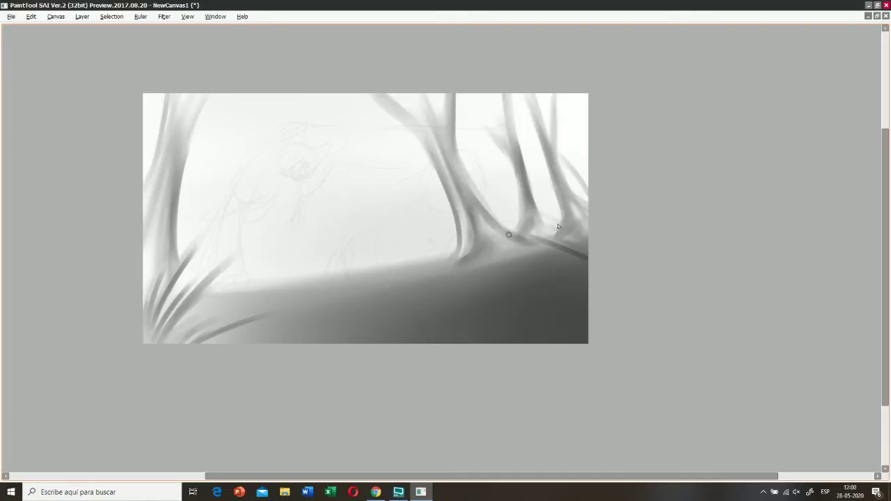
- Paint and fill a dark angular rock on the slope at the base of the right-hand trees
{"action": "left_click_drag", "start_coordinate": [526, 252], "coordinate": [515, 257]}
{"action": "mouse_move", "coordinate": [515, 222]}
{"action": "left_mouse_down"}
{"action": "mouse_move", "coordinate": [502, 250]}
{"action": "mouse_move", "coordinate": [517, 229]}
{"action": "mouse_move", "coordinate": [541, 228]}
{"action": "left_mouse_up"}
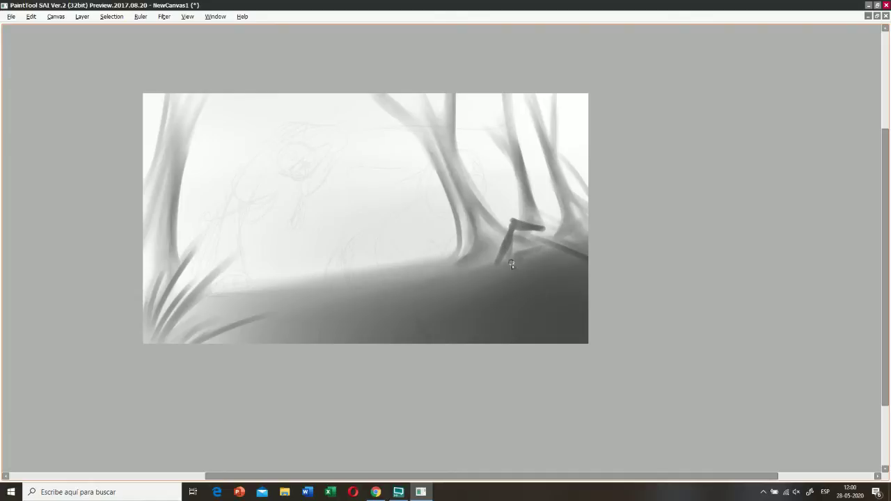
{"action": "mouse_move", "coordinate": [504, 263]}
{"action": "left_mouse_down"}
{"action": "mouse_move", "coordinate": [498, 239]}
{"action": "mouse_move", "coordinate": [522, 228]}
{"action": "mouse_move", "coordinate": [543, 237]}
{"action": "mouse_move", "coordinate": [512, 262]}
{"action": "left_mouse_up"}
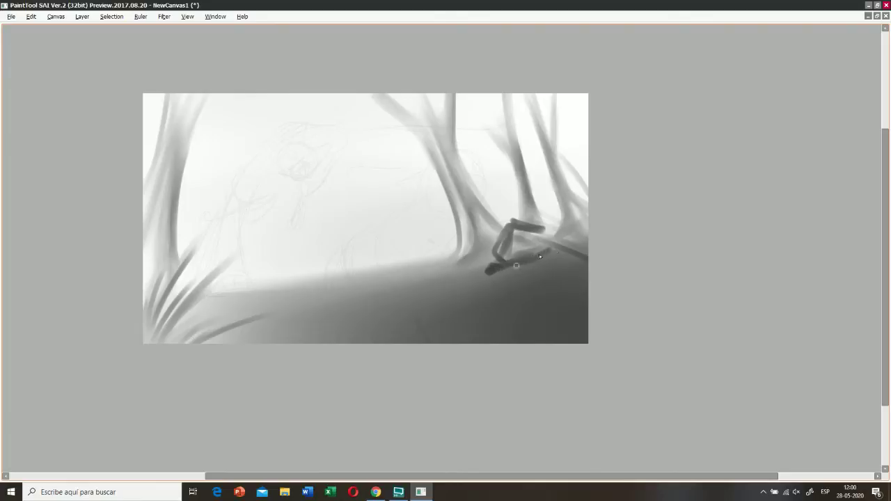
{"action": "mouse_move", "coordinate": [551, 229]}
{"action": "left_mouse_down"}
{"action": "mouse_move", "coordinate": [569, 226]}
{"action": "mouse_move", "coordinate": [575, 239]}
{"action": "mouse_move", "coordinate": [549, 233]}
{"action": "left_mouse_up"}
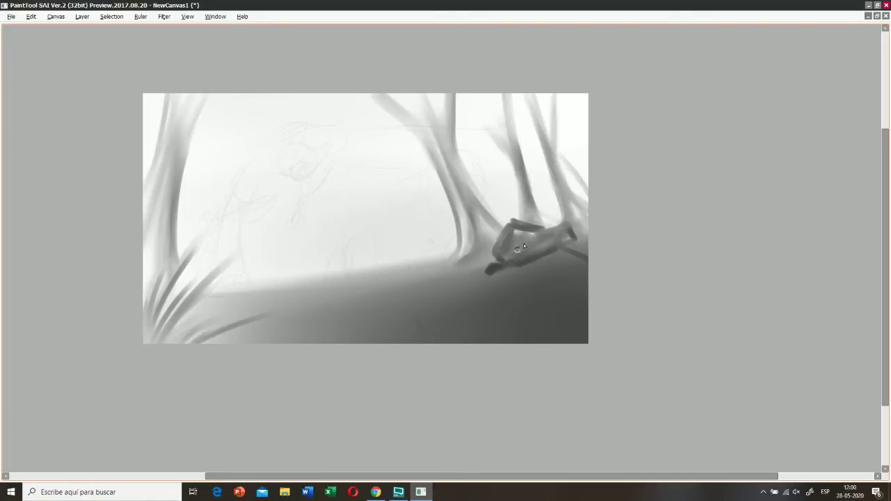
{"action": "mouse_move", "coordinate": [540, 233]}
{"action": "left_mouse_down"}
{"action": "mouse_move", "coordinate": [497, 259]}
{"action": "mouse_move", "coordinate": [496, 251]}
{"action": "mouse_move", "coordinate": [540, 232]}
{"action": "left_mouse_up"}
- Paint long dark grass blades across the rock to the lower-right corner and a short blade along the lower edge
{"action": "left_click_drag", "start_coordinate": [545, 189], "coordinate": [612, 368]}
{"action": "left_click_drag", "start_coordinate": [501, 238], "coordinate": [635, 357]}
{"action": "mouse_move", "coordinate": [515, 212]}
{"action": "left_mouse_down"}
{"action": "mouse_move", "coordinate": [582, 323]}
{"action": "mouse_move", "coordinate": [615, 351]}
{"action": "left_mouse_up"}
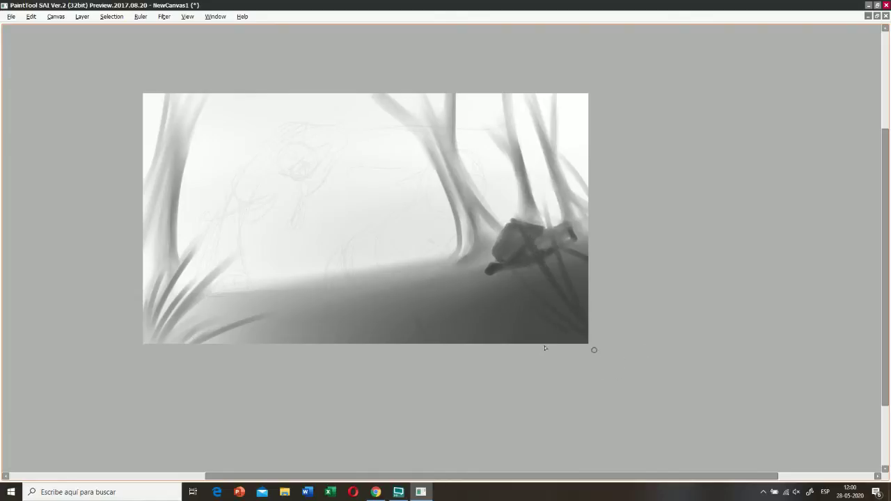
{"action": "left_click_drag", "start_coordinate": [284, 319], "coordinate": [279, 342]}
{"action": "mouse_move", "coordinate": [228, 163]}
{"action": "left_mouse_down"}
{"action": "mouse_move", "coordinate": [189, 251]}
{"action": "mouse_move", "coordinate": [194, 243]}
{"action": "left_mouse_up"}
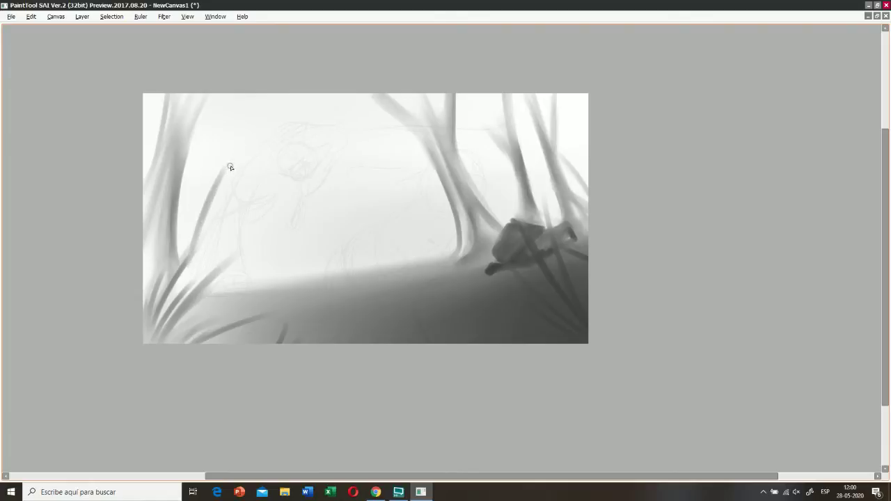
{"action": "key", "text": "ctrl+z"}
{"action": "key", "text": "ctrl+z"}
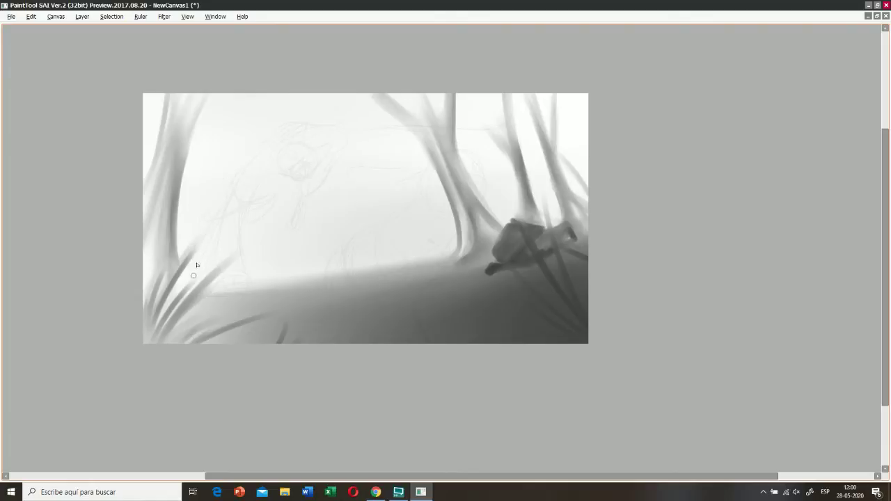
- Paint faint distant tree trunks beside the left tree and in the middle of the clearing
{"action": "left_click_drag", "start_coordinate": [201, 245], "coordinate": [236, 151]}
{"action": "left_click_drag", "start_coordinate": [235, 156], "coordinate": [198, 256]}
{"action": "left_click_drag", "start_coordinate": [313, 162], "coordinate": [359, 258]}
{"action": "left_click_drag", "start_coordinate": [358, 247], "coordinate": [327, 195]}
{"action": "mouse_move", "coordinate": [360, 258]}
{"action": "left_mouse_down"}
{"action": "mouse_move", "coordinate": [319, 169]}
{"action": "mouse_move", "coordinate": [339, 209]}
{"action": "left_mouse_up"}
{"action": "left_click_drag", "start_coordinate": [332, 173], "coordinate": [341, 203]}
{"action": "left_click_drag", "start_coordinate": [268, 260], "coordinate": [266, 239]}
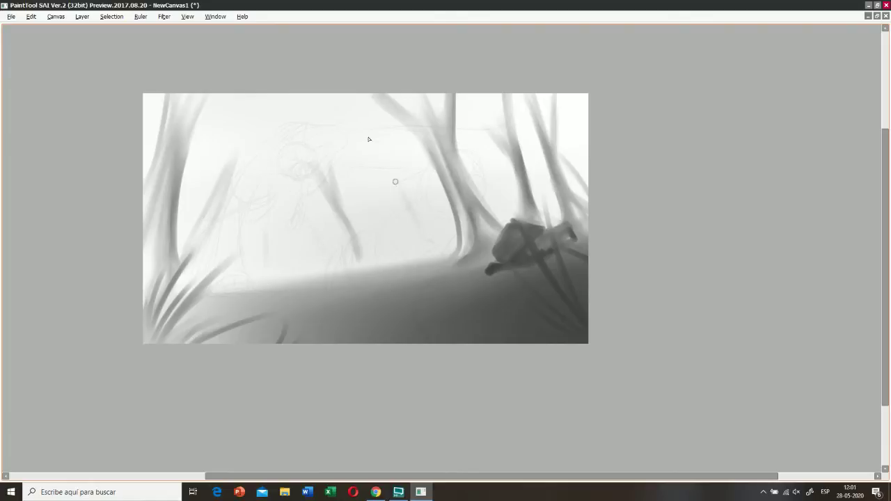
{"action": "left_click_drag", "start_coordinate": [378, 180], "coordinate": [408, 231]}
- Increase the Water brush size to 100 and paint soft gray foliage clumps around the top of the left tree
{"action": "key", "text": "Tab"}
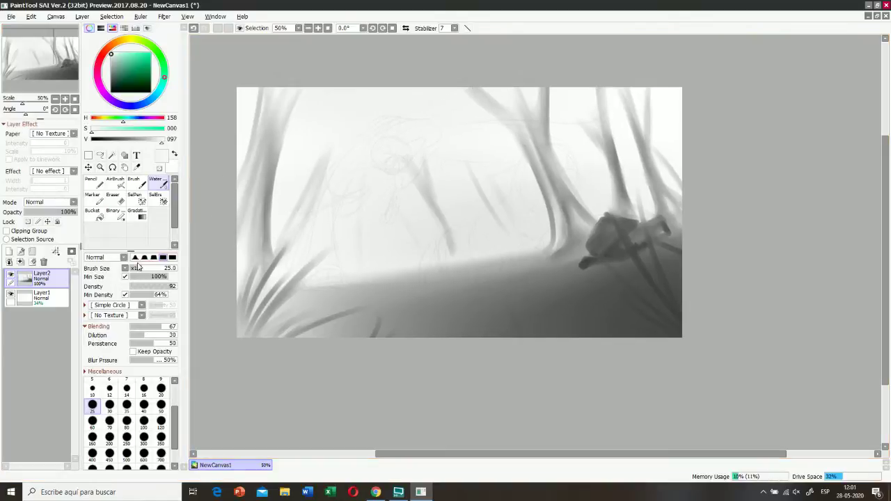
{"action": "key", "text": "Tab"}
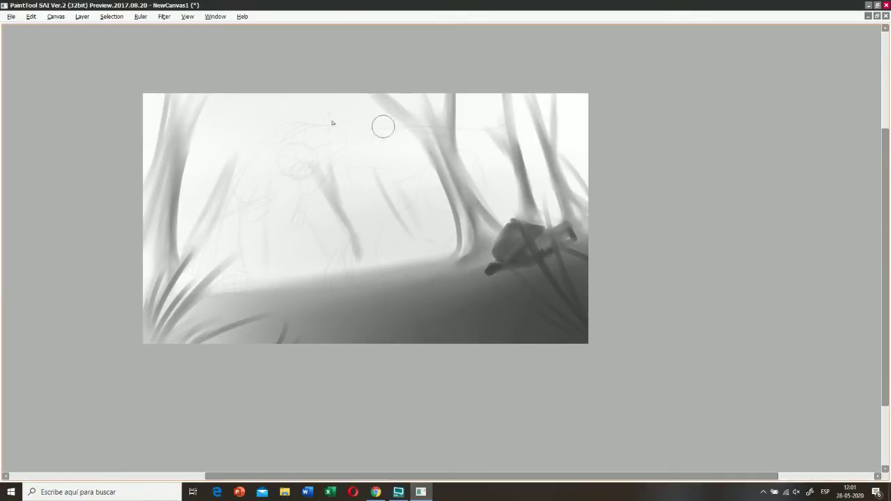
{"action": "mouse_move", "coordinate": [237, 99]}
{"action": "left_mouse_down"}
{"action": "mouse_move", "coordinate": [279, 84]}
{"action": "mouse_move", "coordinate": [229, 114]}
{"action": "mouse_move", "coordinate": [202, 147]}
{"action": "mouse_move", "coordinate": [222, 90]}
{"action": "mouse_move", "coordinate": [210, 156]}
{"action": "mouse_move", "coordinate": [251, 123]}
{"action": "mouse_move", "coordinate": [252, 183]}
{"action": "mouse_move", "coordinate": [203, 157]}
{"action": "mouse_move", "coordinate": [227, 81]}
{"action": "mouse_move", "coordinate": [212, 110]}
{"action": "left_mouse_up"}
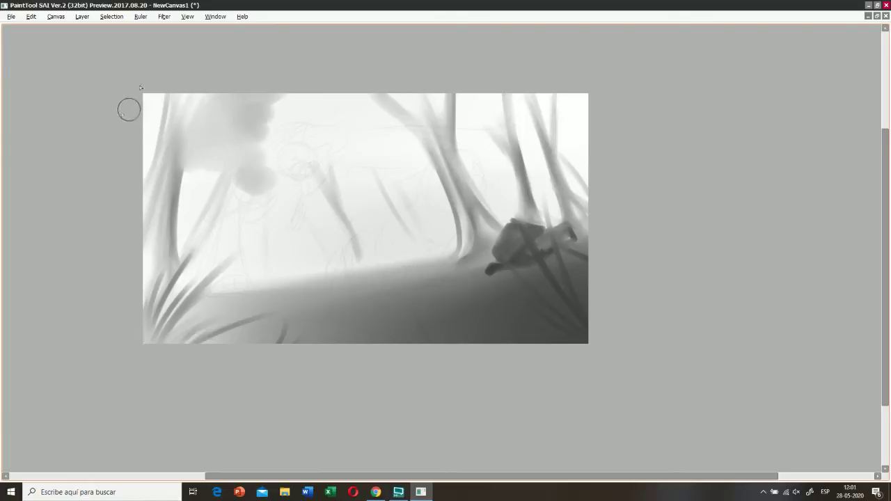
{"action": "mouse_move", "coordinate": [286, 154]}
{"action": "left_mouse_down"}
{"action": "mouse_move", "coordinate": [298, 109]}
{"action": "mouse_move", "coordinate": [137, 88]}
{"action": "mouse_move", "coordinate": [238, 119]}
{"action": "mouse_move", "coordinate": [219, 104]}
{"action": "mouse_move", "coordinate": [172, 95]}
{"action": "mouse_move", "coordinate": [208, 121]}
{"action": "mouse_move", "coordinate": [169, 91]}
{"action": "mouse_move", "coordinate": [239, 91]}
{"action": "mouse_move", "coordinate": [278, 121]}
{"action": "mouse_move", "coordinate": [205, 93]}
{"action": "mouse_move", "coordinate": [356, 97]}
{"action": "mouse_move", "coordinate": [272, 135]}
{"action": "mouse_move", "coordinate": [386, 127]}
{"action": "mouse_move", "coordinate": [281, 119]}
{"action": "mouse_move", "coordinate": [403, 96]}
{"action": "mouse_move", "coordinate": [422, 101]}
{"action": "mouse_move", "coordinate": [476, 83]}
{"action": "mouse_move", "coordinate": [493, 105]}
{"action": "mouse_move", "coordinate": [588, 93]}
{"action": "mouse_move", "coordinate": [589, 139]}
{"action": "mouse_move", "coordinate": [558, 117]}
{"action": "mouse_move", "coordinate": [474, 124]}
{"action": "mouse_move", "coordinate": [479, 116]}
{"action": "mouse_move", "coordinate": [376, 126]}
{"action": "mouse_move", "coordinate": [314, 151]}
{"action": "mouse_move", "coordinate": [304, 141]}
{"action": "mouse_move", "coordinate": [211, 155]}
{"action": "mouse_move", "coordinate": [206, 124]}
{"action": "mouse_move", "coordinate": [159, 100]}
{"action": "mouse_move", "coordinate": [287, 132]}
{"action": "mouse_move", "coordinate": [268, 150]}
{"action": "mouse_move", "coordinate": [459, 113]}
{"action": "mouse_move", "coordinate": [243, 144]}
{"action": "left_mouse_up"}
{"action": "mouse_move", "coordinate": [181, 130]}
{"action": "left_mouse_down"}
{"action": "mouse_move", "coordinate": [174, 145]}
{"action": "mouse_move", "coordinate": [179, 114]}
{"action": "mouse_move", "coordinate": [166, 181]}
{"action": "left_mouse_up"}
- Repaint the upper trunks of the left tree and the large leaning tree over the gray foliage canopy
{"action": "key", "text": "Tab"}
{"action": "key", "text": "Tab"}
{"action": "left_click_drag", "start_coordinate": [169, 149], "coordinate": [188, 77]}
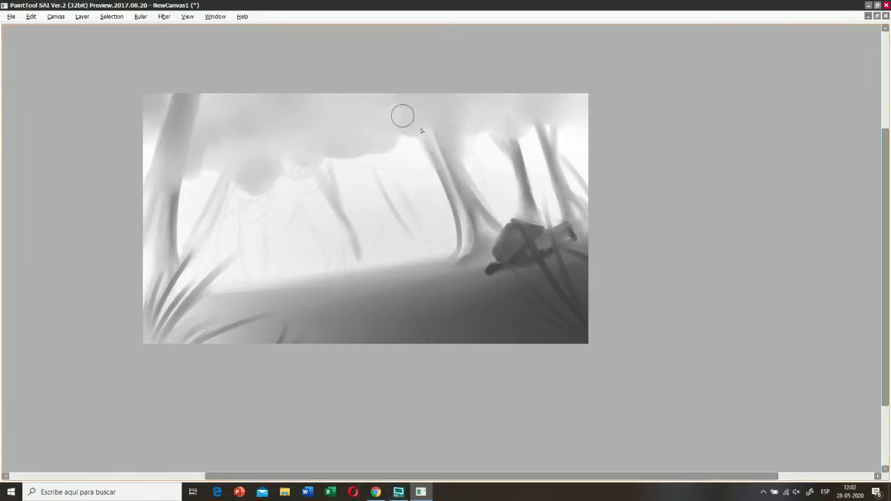
{"action": "mouse_move", "coordinate": [438, 139]}
{"action": "left_mouse_down"}
{"action": "mouse_move", "coordinate": [401, 75]}
{"action": "mouse_move", "coordinate": [398, 89]}
{"action": "left_mouse_up"}
{"action": "left_click_drag", "start_coordinate": [196, 184], "coordinate": [183, 182]}
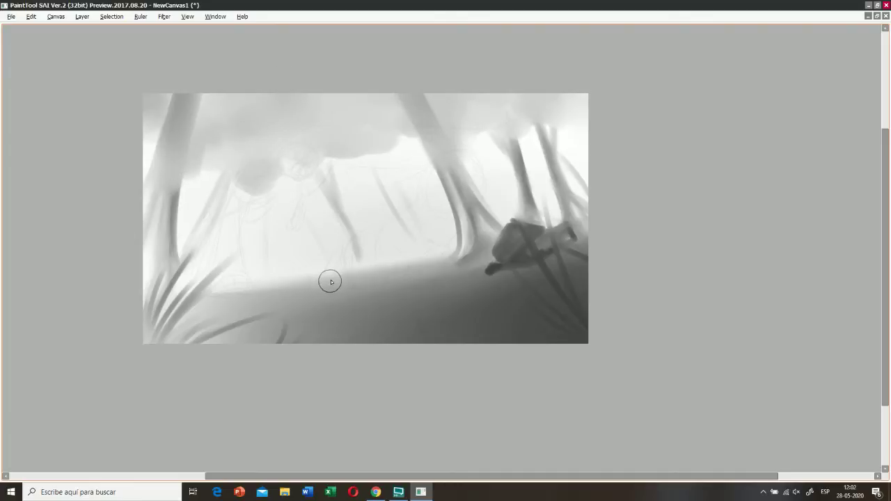
- Set the Water brush size to 20 and paint a dark bark streak up the outer side of the left tree's trunk
{"action": "key", "text": "Tab"}
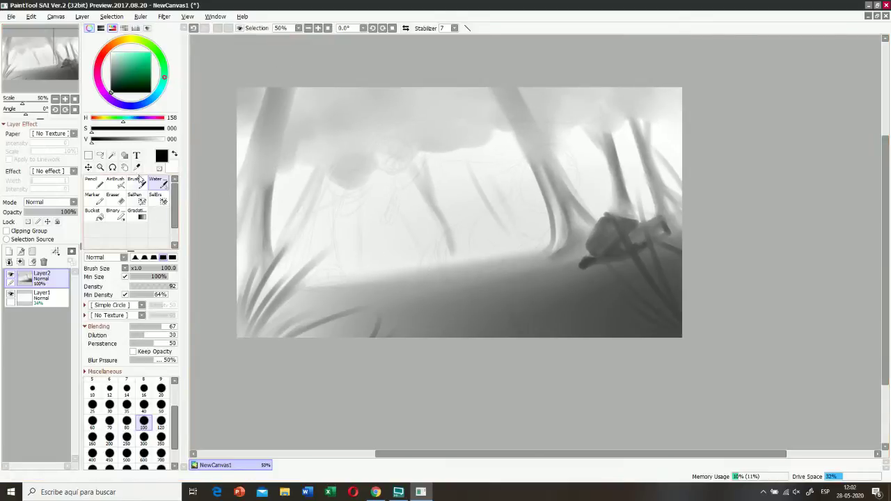
{"action": "key", "text": "Tab"}
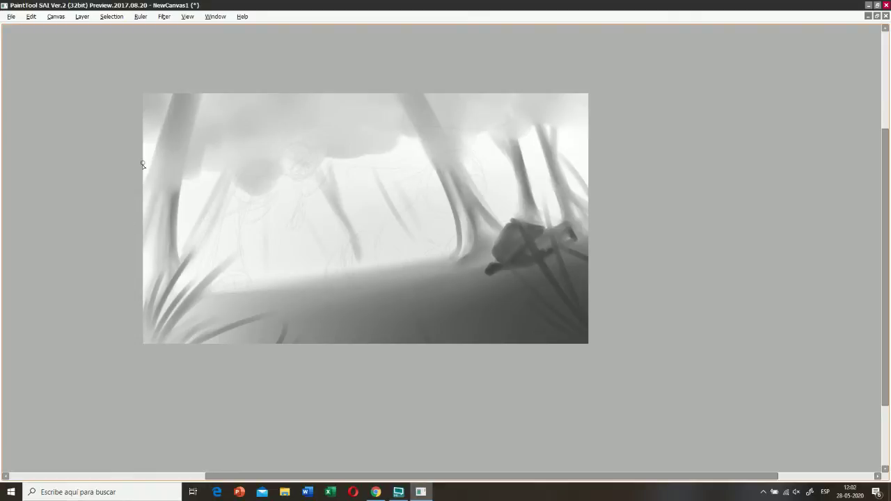
{"action": "key", "text": "Tab"}
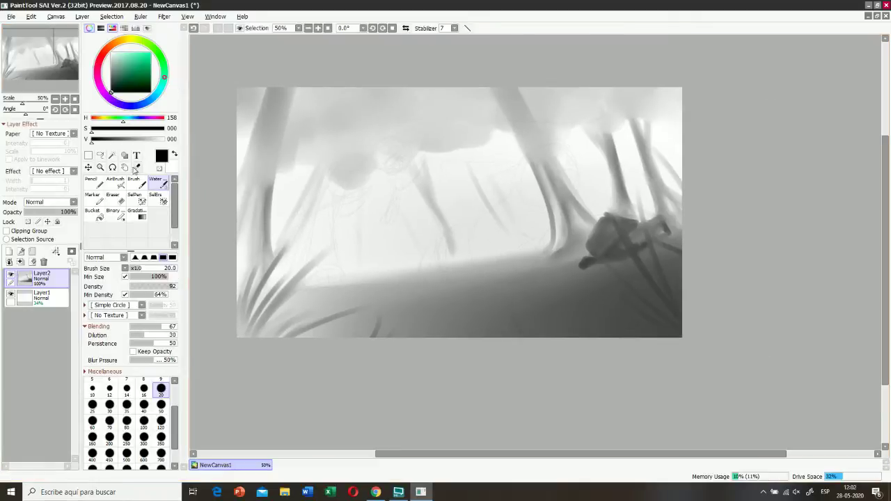
{"action": "left_click", "coordinate": [100, 168]}
{"action": "key", "text": "Tab"}
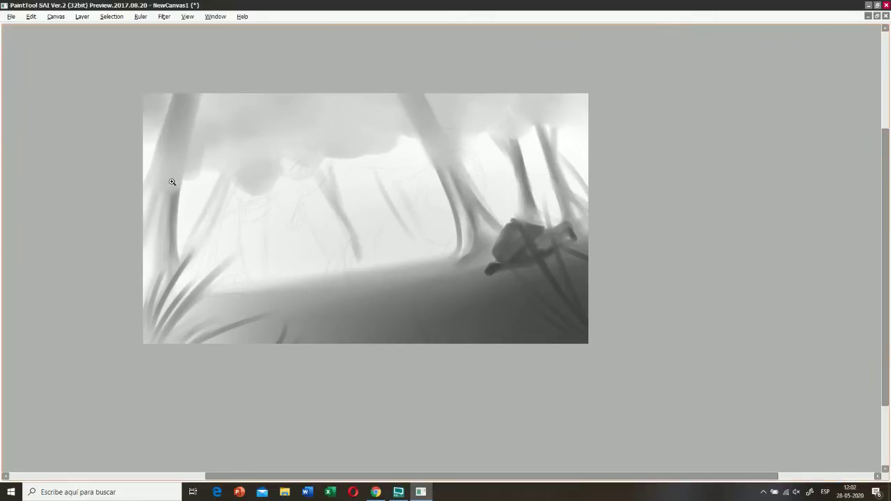
{"action": "left_click", "coordinate": [166, 182]}
{"action": "left_click", "coordinate": [166, 182]}
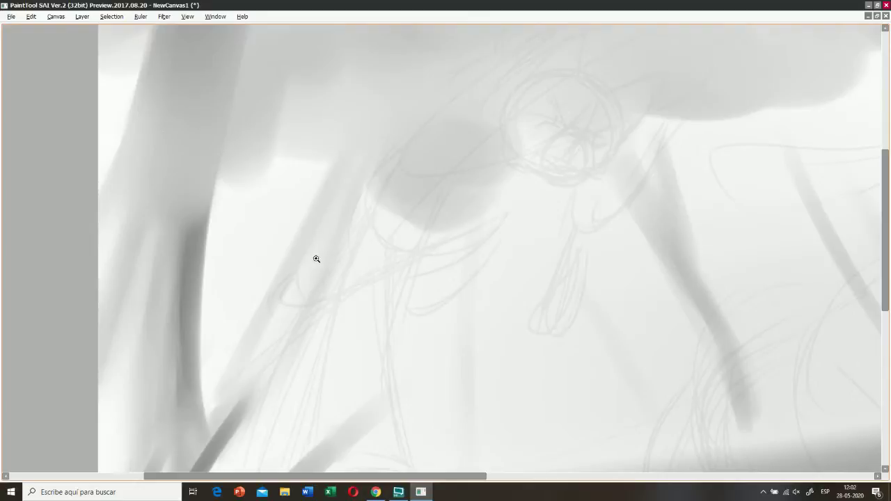
{"action": "mouse_move", "coordinate": [128, 264]}
{"action": "left_mouse_down"}
{"action": "mouse_move", "coordinate": [186, 85]}
{"action": "mouse_move", "coordinate": [105, 333]}
{"action": "mouse_move", "coordinate": [126, 268]}
{"action": "mouse_move", "coordinate": [99, 308]}
{"action": "mouse_move", "coordinate": [99, 340]}
{"action": "left_mouse_up"}
{"action": "left_click_drag", "start_coordinate": [136, 243], "coordinate": [170, 119]}
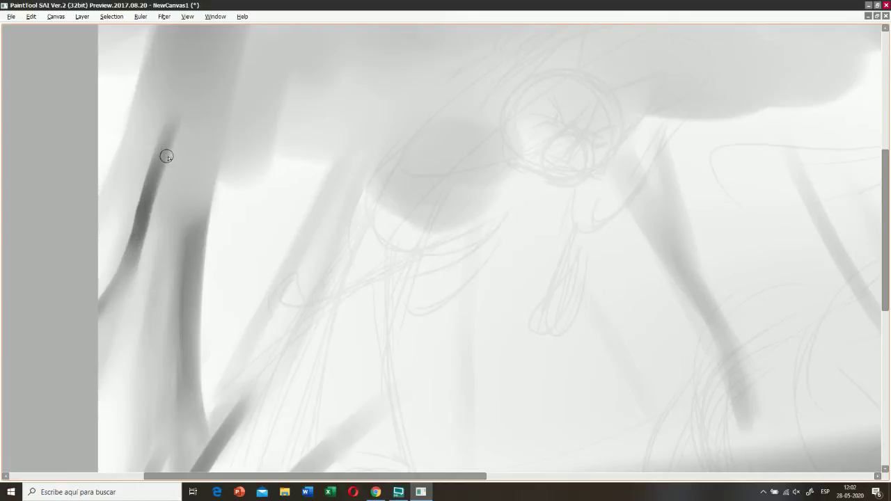
- Blend the bark streak and shade the left tree's outer edge with additional dark grooves along the middle trunk
{"action": "key", "text": "h"}
{"action": "scroll", "coordinate": [182, 162], "scroll_direction": "left", "scroll_amount": 5}
{"action": "left_click_drag", "start_coordinate": [161, 127], "coordinate": [102, 291]}
{"action": "left_click_drag", "start_coordinate": [97, 256], "coordinate": [130, 146]}
{"action": "left_click_drag", "start_coordinate": [89, 241], "coordinate": [147, 84]}
{"action": "mouse_move", "coordinate": [131, 127]}
{"action": "left_mouse_down"}
{"action": "mouse_move", "coordinate": [104, 217]}
{"action": "mouse_move", "coordinate": [150, 74]}
{"action": "mouse_move", "coordinate": [108, 223]}
{"action": "mouse_move", "coordinate": [154, 98]}
{"action": "mouse_move", "coordinate": [137, 130]}
{"action": "left_mouse_up"}
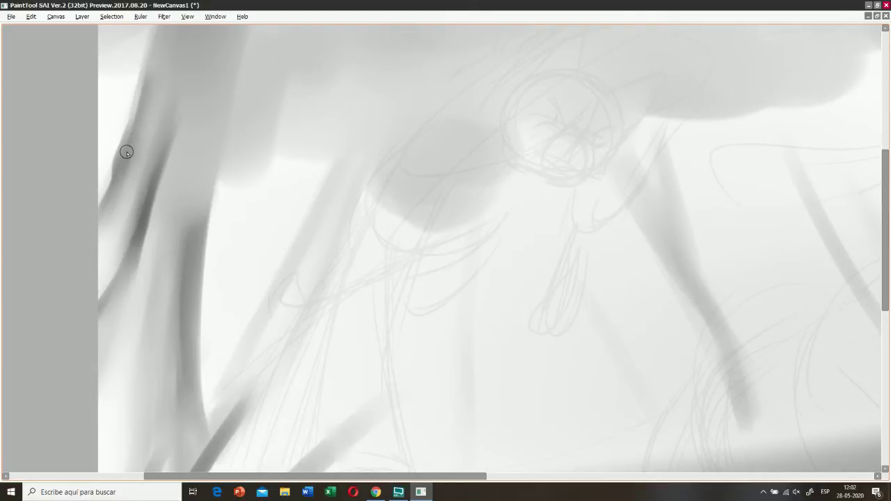
{"action": "left_click_drag", "start_coordinate": [148, 148], "coordinate": [182, 61]}
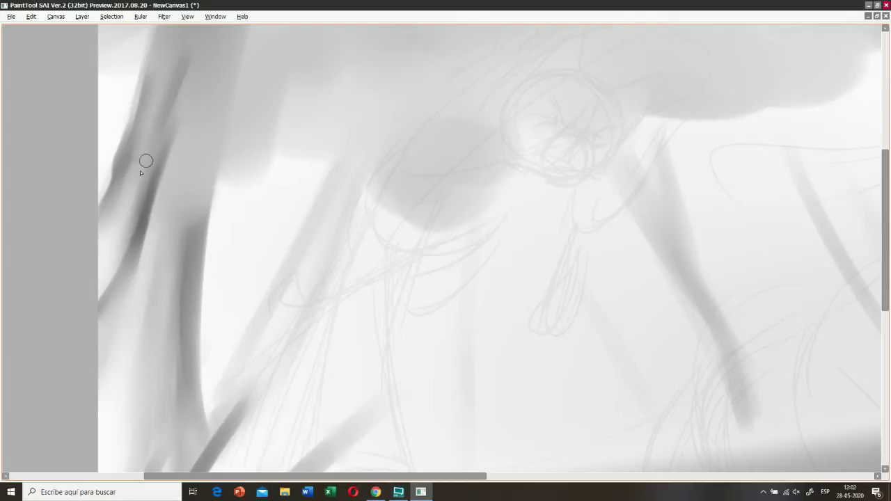
- Extend the dark bark groove into the left tree's upper trunk and shade its outer edge up to the canvas border
{"action": "scroll", "coordinate": [845, 190], "scroll_direction": "up", "scroll_amount": 2}
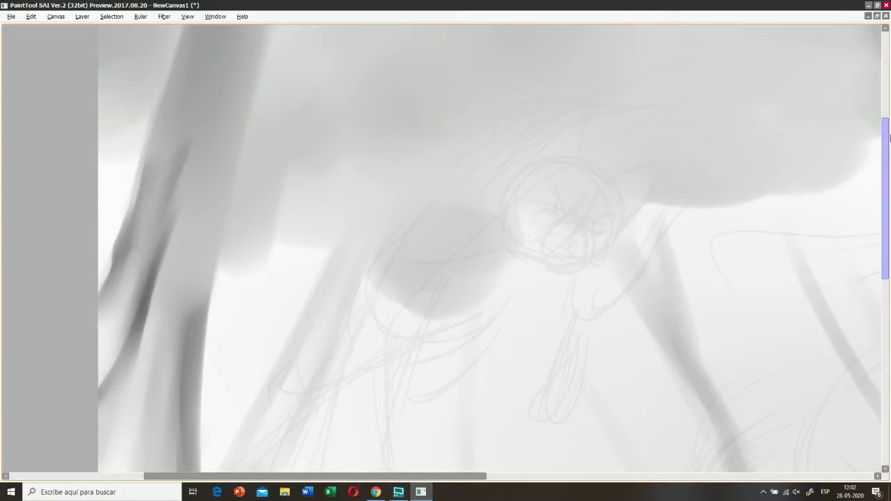
{"action": "scroll", "coordinate": [178, 288], "scroll_direction": "up", "scroll_amount": 5}
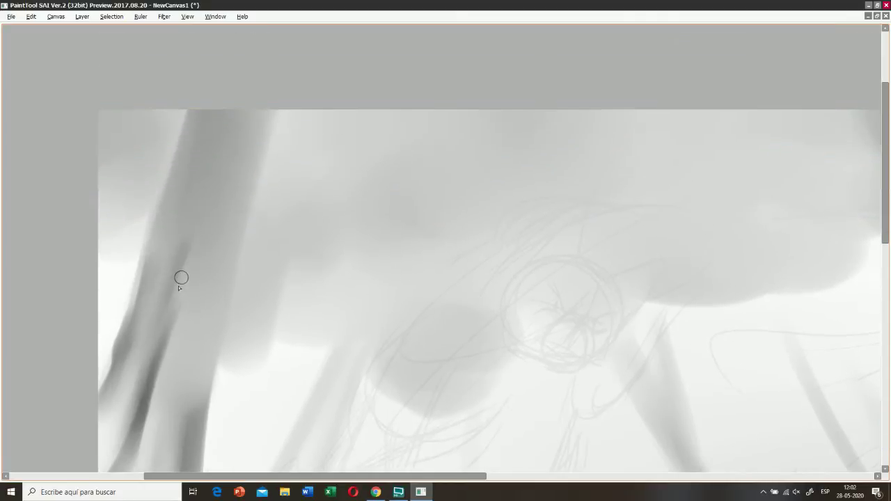
{"action": "left_click_drag", "start_coordinate": [155, 338], "coordinate": [229, 151]}
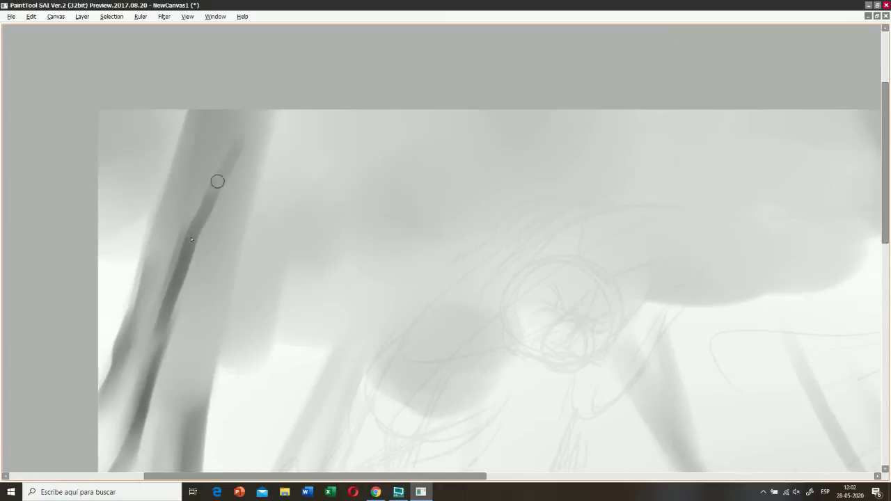
{"action": "left_click_drag", "start_coordinate": [179, 248], "coordinate": [223, 159]}
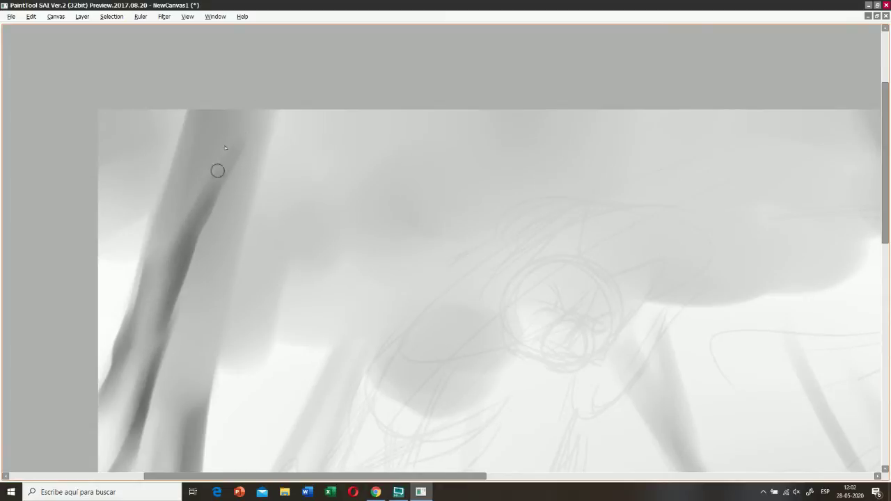
{"action": "left_click_drag", "start_coordinate": [142, 277], "coordinate": [197, 116]}
{"action": "left_click_drag", "start_coordinate": [168, 227], "coordinate": [199, 126]}
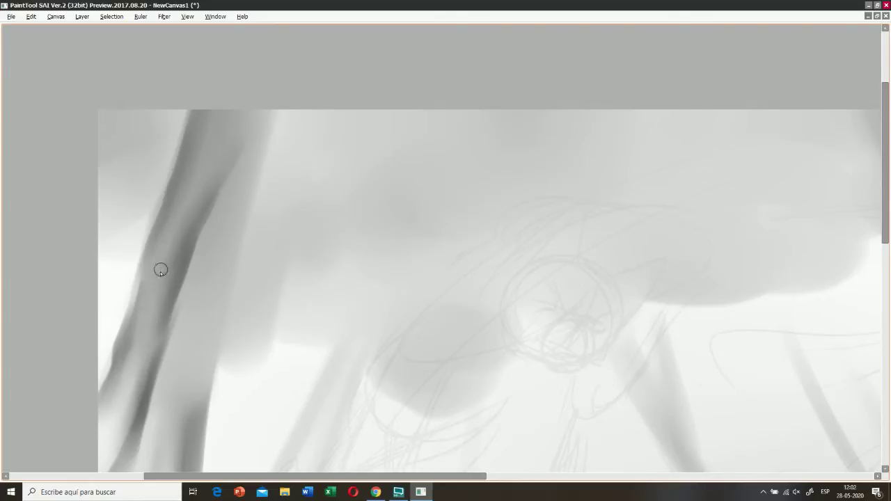
- Paint shadowed grooves between the roots of the left tree's lower trunk, just above the grass blades
{"action": "scroll", "coordinate": [161, 268], "scroll_direction": "down", "scroll_amount": 10}
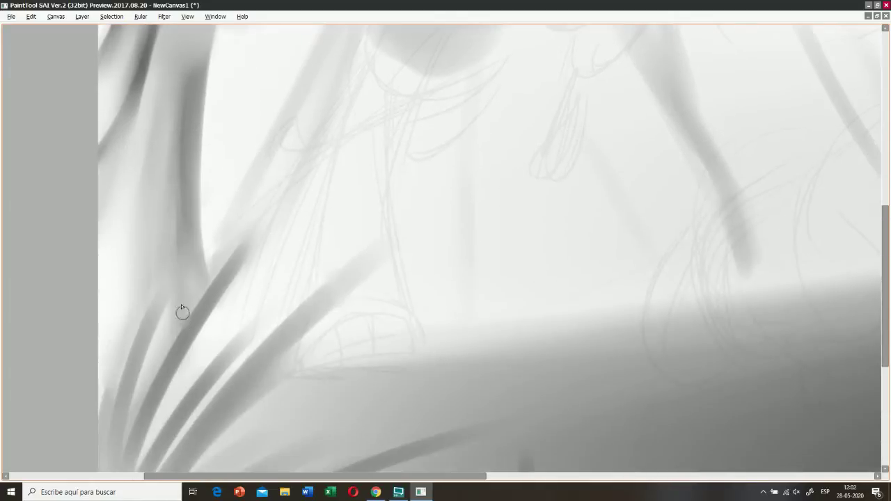
{"action": "mouse_move", "coordinate": [183, 313]}
{"action": "left_mouse_down"}
{"action": "mouse_move", "coordinate": [171, 233]}
{"action": "mouse_move", "coordinate": [175, 82]}
{"action": "mouse_move", "coordinate": [169, 288]}
{"action": "mouse_move", "coordinate": [165, 246]}
{"action": "mouse_move", "coordinate": [162, 259]}
{"action": "mouse_move", "coordinate": [174, 296]}
{"action": "mouse_move", "coordinate": [168, 249]}
{"action": "mouse_move", "coordinate": [170, 337]}
{"action": "mouse_move", "coordinate": [145, 323]}
{"action": "mouse_move", "coordinate": [163, 141]}
{"action": "left_mouse_up"}
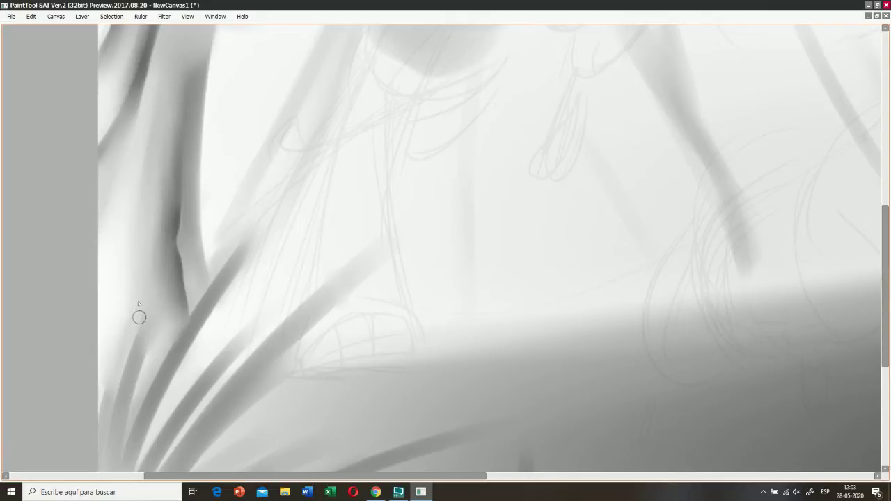
{"action": "left_click_drag", "start_coordinate": [112, 350], "coordinate": [153, 99]}
{"action": "left_click_drag", "start_coordinate": [111, 285], "coordinate": [159, 77]}
{"action": "mouse_move", "coordinate": [100, 308]}
{"action": "left_mouse_down"}
{"action": "mouse_move", "coordinate": [147, 108]}
{"action": "mouse_move", "coordinate": [104, 338]}
{"action": "mouse_move", "coordinate": [137, 156]}
{"action": "left_mouse_up"}
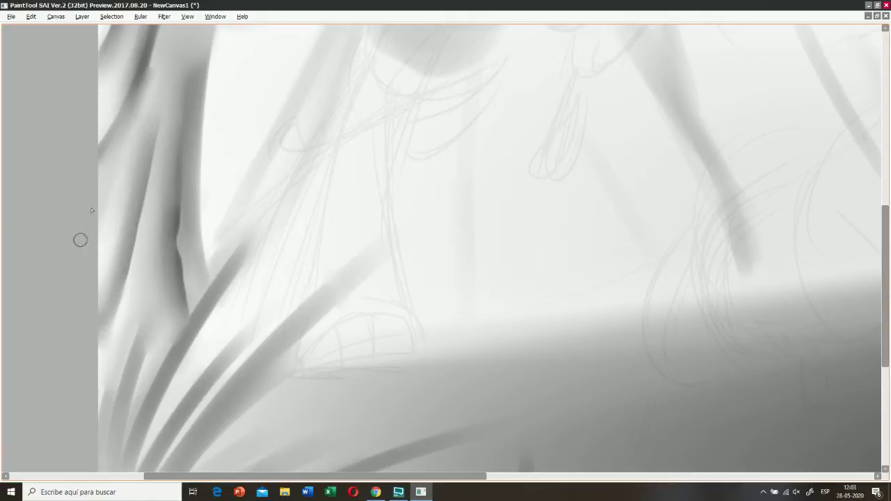
- Shade the inner edge of the left tree's upper trunk with a dark streak tapering down the bark
{"action": "scroll", "coordinate": [125, 163], "scroll_direction": "up", "scroll_amount": 3}
{"action": "scroll", "coordinate": [140, 209], "scroll_direction": "up", "scroll_amount": 3}
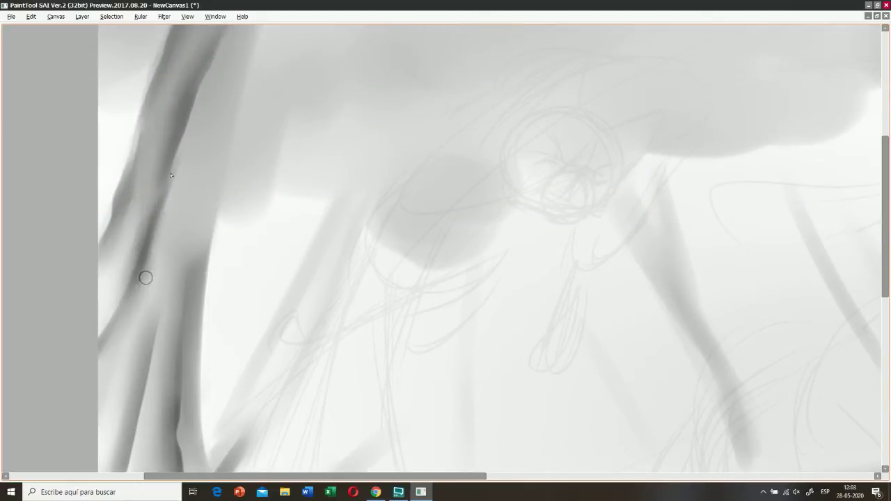
{"action": "scroll", "coordinate": [187, 229], "scroll_direction": "up", "scroll_amount": 3}
{"action": "scroll", "coordinate": [210, 286], "scroll_direction": "up", "scroll_amount": 1}
{"action": "mouse_move", "coordinate": [210, 286]}
{"action": "left_mouse_down"}
{"action": "mouse_move", "coordinate": [198, 360]}
{"action": "mouse_move", "coordinate": [277, 95]}
{"action": "mouse_move", "coordinate": [187, 376]}
{"action": "mouse_move", "coordinate": [220, 271]}
{"action": "mouse_move", "coordinate": [194, 385]}
{"action": "mouse_move", "coordinate": [220, 207]}
{"action": "mouse_move", "coordinate": [209, 265]}
{"action": "mouse_move", "coordinate": [266, 86]}
{"action": "mouse_move", "coordinate": [191, 324]}
{"action": "left_mouse_up"}
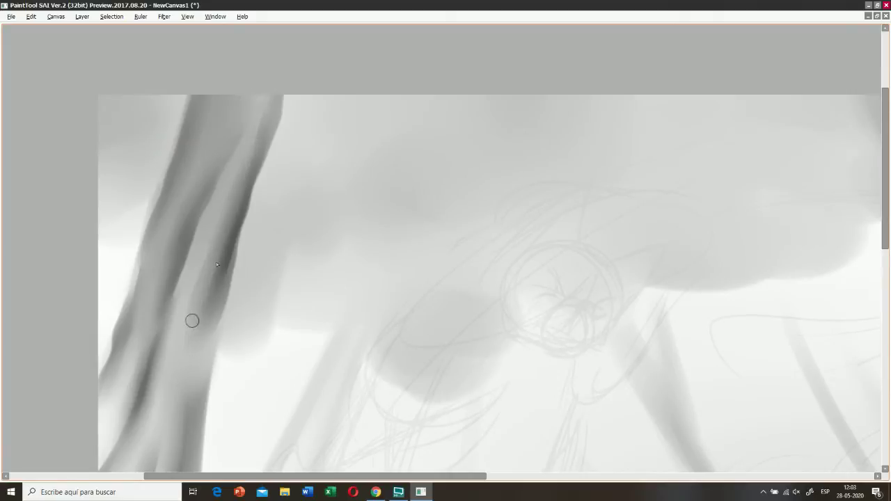
- Darken the left tree's outer contour at the canvas edge and add a diagonal bark shadow across the upper trunk
{"action": "scroll", "coordinate": [184, 363], "scroll_direction": "down", "scroll_amount": 1}
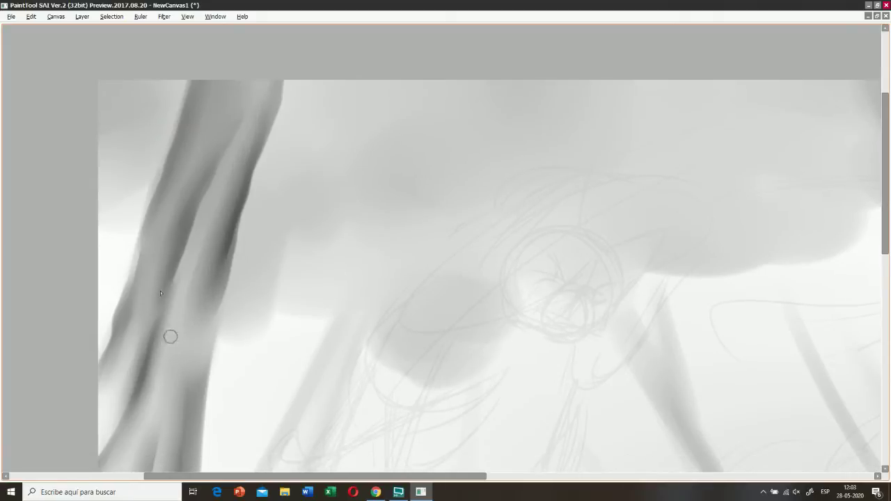
{"action": "mouse_move", "coordinate": [105, 367]}
{"action": "left_mouse_down"}
{"action": "mouse_move", "coordinate": [145, 271]}
{"action": "mouse_move", "coordinate": [111, 370]}
{"action": "mouse_move", "coordinate": [133, 316]}
{"action": "mouse_move", "coordinate": [131, 338]}
{"action": "mouse_move", "coordinate": [120, 334]}
{"action": "mouse_move", "coordinate": [110, 367]}
{"action": "mouse_move", "coordinate": [147, 257]}
{"action": "mouse_move", "coordinate": [111, 379]}
{"action": "mouse_move", "coordinate": [163, 191]}
{"action": "left_mouse_up"}
{"action": "mouse_move", "coordinate": [197, 151]}
{"action": "left_mouse_down"}
{"action": "mouse_move", "coordinate": [214, 132]}
{"action": "mouse_move", "coordinate": [177, 188]}
{"action": "mouse_move", "coordinate": [135, 291]}
{"action": "mouse_move", "coordinate": [144, 246]}
{"action": "mouse_move", "coordinate": [234, 95]}
{"action": "mouse_move", "coordinate": [157, 214]}
{"action": "mouse_move", "coordinate": [143, 283]}
{"action": "mouse_move", "coordinate": [222, 130]}
{"action": "mouse_move", "coordinate": [138, 315]}
{"action": "mouse_move", "coordinate": [246, 84]}
{"action": "mouse_move", "coordinate": [189, 176]}
{"action": "left_mouse_up"}
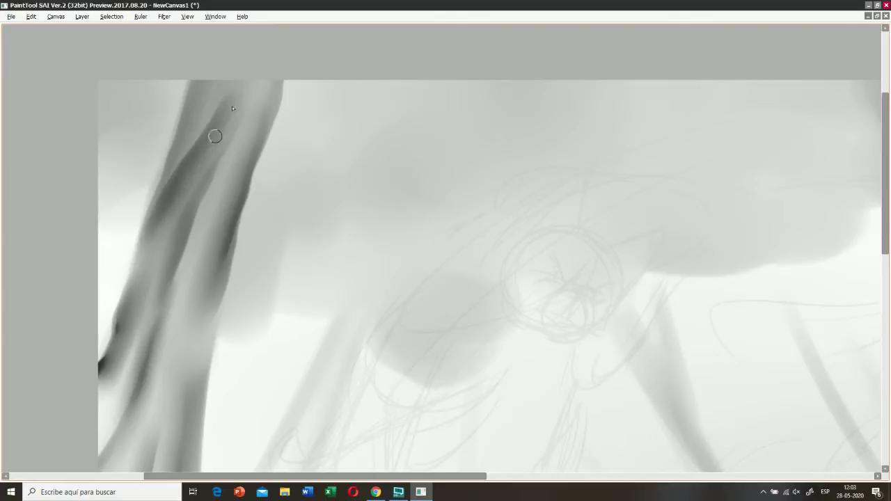
{"action": "left_click_drag", "start_coordinate": [102, 386], "coordinate": [101, 370]}
- Paint and blend a dark shadow on the outermost root at the left tree's base, beside the canvas edge
{"action": "scroll", "coordinate": [134, 287], "scroll_direction": "down", "scroll_amount": 3}
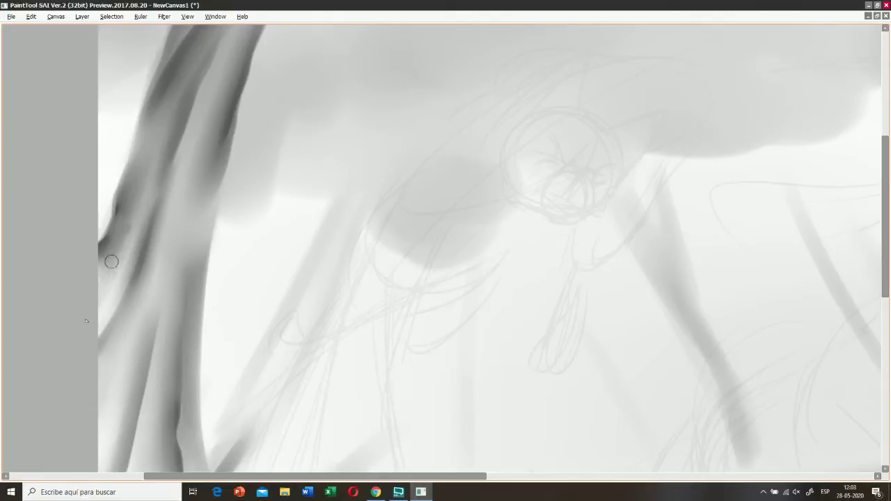
{"action": "scroll", "coordinate": [121, 280], "scroll_direction": "down", "scroll_amount": 6}
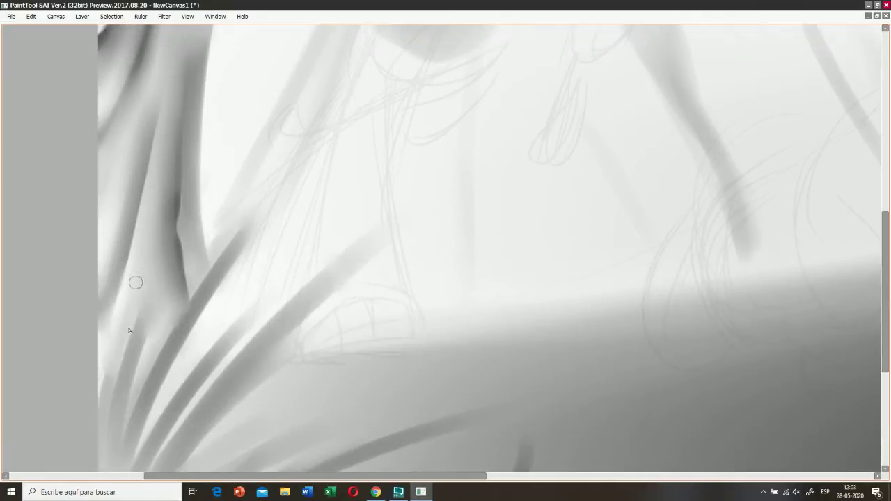
{"action": "mouse_move", "coordinate": [111, 364]}
{"action": "left_mouse_down"}
{"action": "mouse_move", "coordinate": [110, 251]}
{"action": "mouse_move", "coordinate": [109, 322]}
{"action": "mouse_move", "coordinate": [112, 268]}
{"action": "left_mouse_up"}
{"action": "left_click_drag", "start_coordinate": [112, 217], "coordinate": [95, 282]}
{"action": "mouse_move", "coordinate": [131, 355]}
{"action": "left_mouse_down"}
{"action": "mouse_move", "coordinate": [116, 324]}
{"action": "mouse_move", "coordinate": [123, 354]}
{"action": "mouse_move", "coordinate": [122, 192]}
{"action": "mouse_move", "coordinate": [101, 326]}
{"action": "left_mouse_up"}
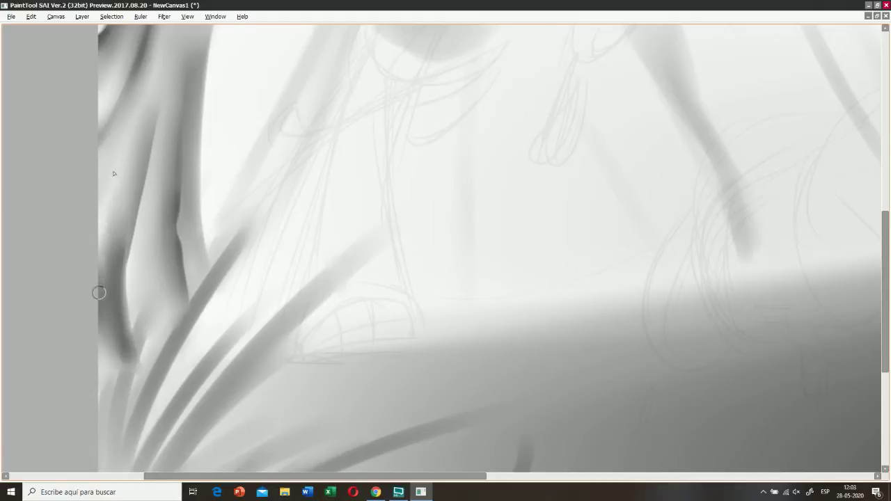
{"action": "left_click_drag", "start_coordinate": [119, 266], "coordinate": [120, 344]}
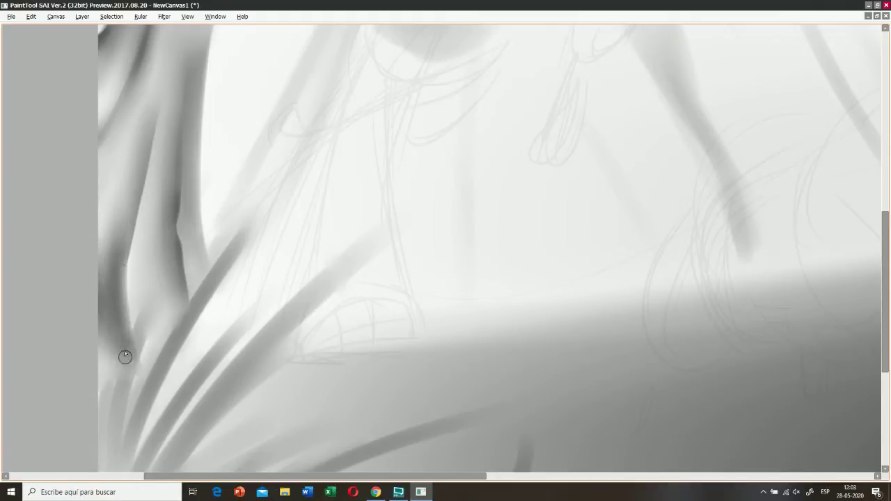
- Paint a winding dark crack from the left tree's inner edge down to the canvas border and blend it into the bark
{"action": "scroll", "coordinate": [123, 292], "scroll_direction": "up", "scroll_amount": 3}
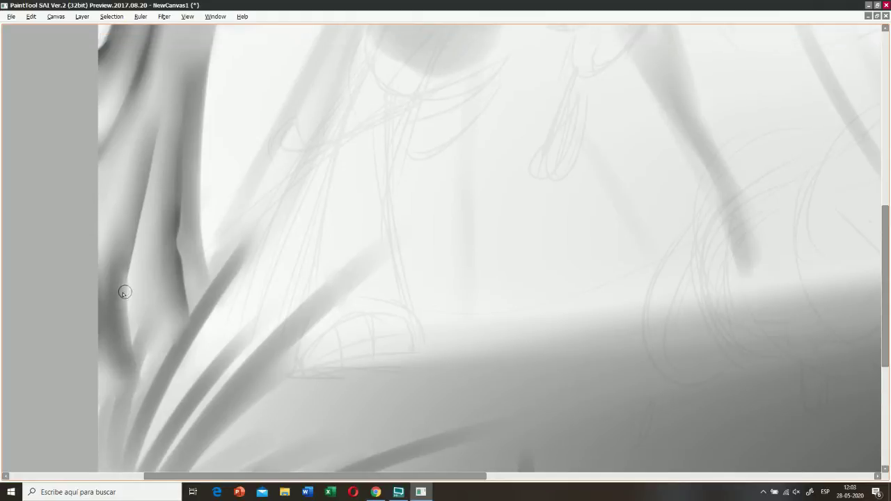
{"action": "scroll", "coordinate": [121, 299], "scroll_direction": "up", "scroll_amount": 10}
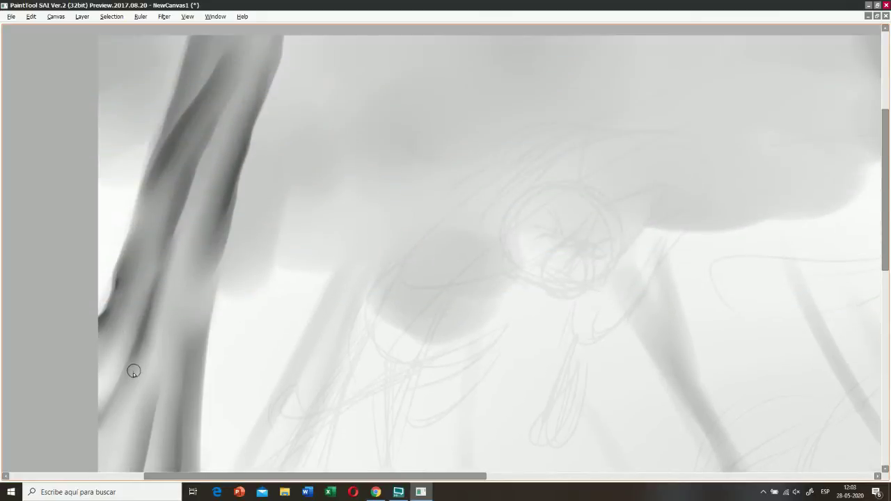
{"action": "left_click_drag", "start_coordinate": [157, 343], "coordinate": [227, 184]}
{"action": "left_click_drag", "start_coordinate": [171, 322], "coordinate": [95, 425]}
{"action": "left_click_drag", "start_coordinate": [126, 398], "coordinate": [94, 440]}
{"action": "left_click_drag", "start_coordinate": [146, 385], "coordinate": [94, 433]}
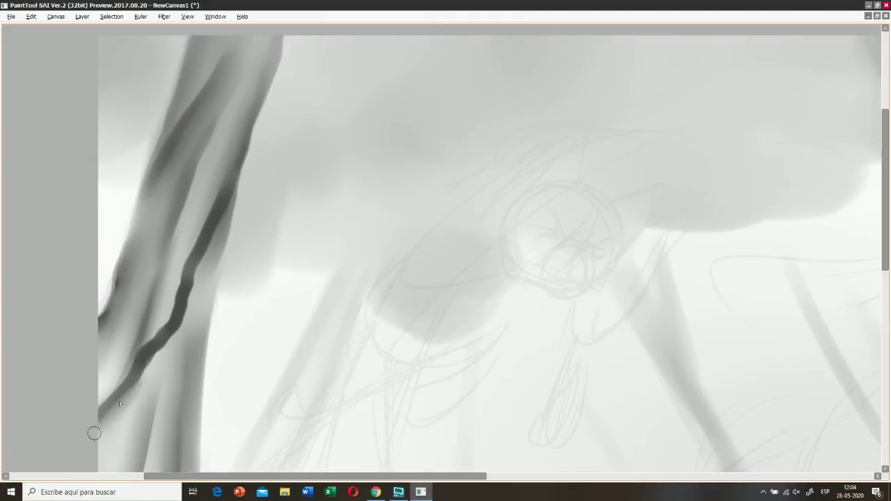
{"action": "mouse_move", "coordinate": [156, 352]}
{"action": "left_mouse_down"}
{"action": "mouse_move", "coordinate": [103, 435]}
{"action": "mouse_move", "coordinate": [136, 376]}
{"action": "mouse_move", "coordinate": [176, 337]}
{"action": "mouse_move", "coordinate": [161, 352]}
{"action": "mouse_move", "coordinate": [219, 238]}
{"action": "left_mouse_up"}
{"action": "left_click_drag", "start_coordinate": [195, 290], "coordinate": [119, 436]}
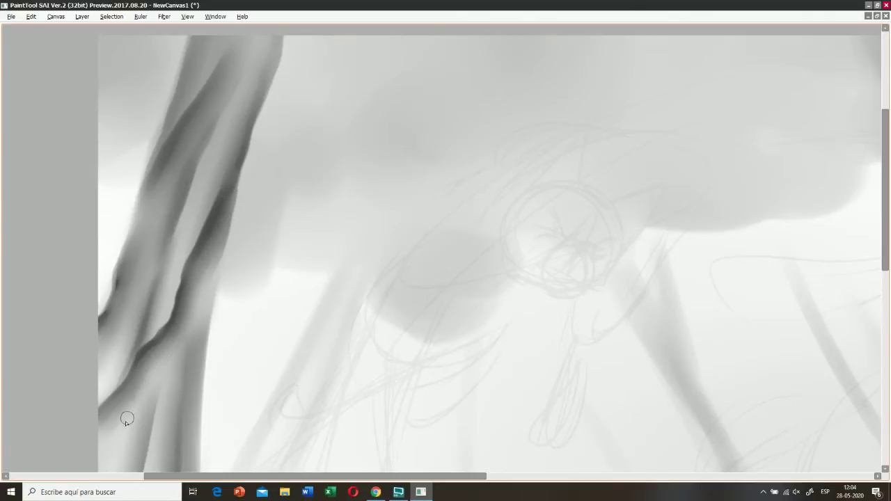
- Add a dark wavy groove beside the crack on the left tree and blend its shading up the upper trunk
{"action": "mouse_move", "coordinate": [143, 367]}
{"action": "left_mouse_down"}
{"action": "mouse_move", "coordinate": [175, 321]}
{"action": "mouse_move", "coordinate": [163, 339]}
{"action": "mouse_move", "coordinate": [129, 291]}
{"action": "mouse_move", "coordinate": [132, 350]}
{"action": "mouse_move", "coordinate": [117, 381]}
{"action": "mouse_move", "coordinate": [160, 226]}
{"action": "left_mouse_up"}
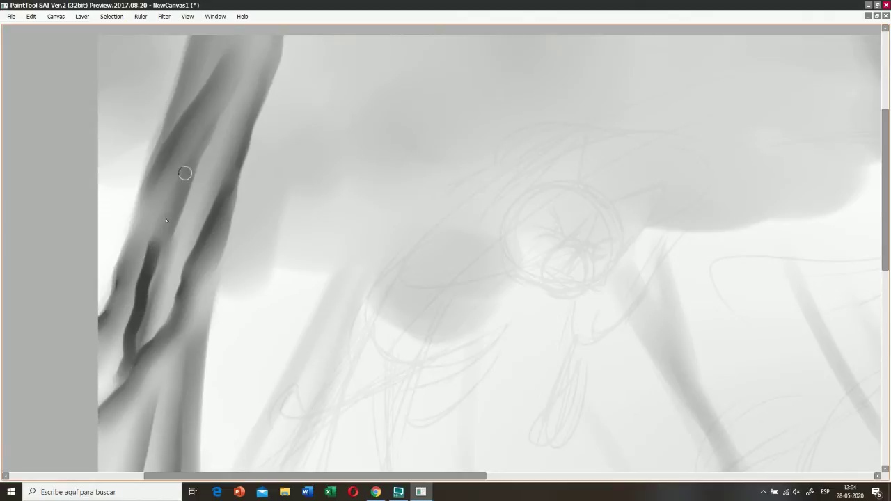
{"action": "mouse_move", "coordinate": [120, 361]}
{"action": "left_mouse_down"}
{"action": "mouse_move", "coordinate": [133, 294]}
{"action": "mouse_move", "coordinate": [119, 370]}
{"action": "mouse_move", "coordinate": [155, 230]}
{"action": "mouse_move", "coordinate": [126, 306]}
{"action": "left_mouse_up"}
{"action": "mouse_move", "coordinate": [115, 376]}
{"action": "left_mouse_down"}
{"action": "mouse_move", "coordinate": [130, 290]}
{"action": "mouse_move", "coordinate": [99, 373]}
{"action": "mouse_move", "coordinate": [134, 264]}
{"action": "left_mouse_up"}
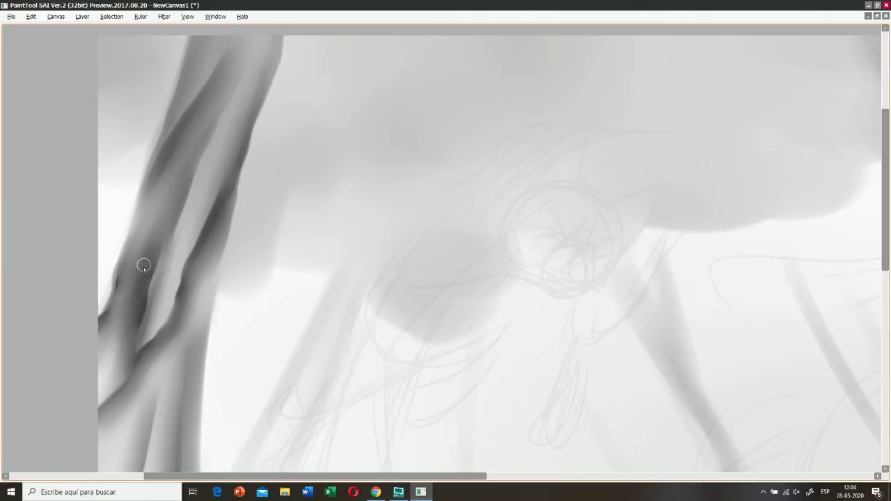
{"action": "mouse_move", "coordinate": [168, 227]}
{"action": "left_mouse_down"}
{"action": "mouse_move", "coordinate": [190, 182]}
{"action": "mouse_move", "coordinate": [137, 280]}
{"action": "mouse_move", "coordinate": [210, 137]}
{"action": "left_mouse_up"}
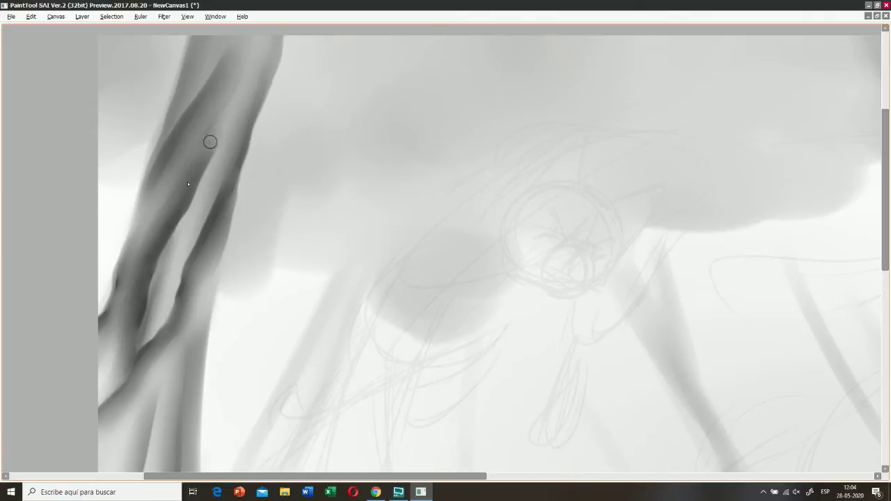
{"action": "mouse_move", "coordinate": [132, 256]}
{"action": "left_mouse_down"}
{"action": "mouse_move", "coordinate": [189, 128]}
{"action": "mouse_move", "coordinate": [135, 264]}
{"action": "mouse_move", "coordinate": [191, 131]}
{"action": "mouse_move", "coordinate": [188, 153]}
{"action": "mouse_move", "coordinate": [243, 73]}
{"action": "mouse_move", "coordinate": [241, 43]}
{"action": "left_mouse_up"}
- Paint dark grooves between the left tree's lower strands and roots, and blend them into the bark
{"action": "scroll", "coordinate": [187, 278], "scroll_direction": "down", "scroll_amount": 1}
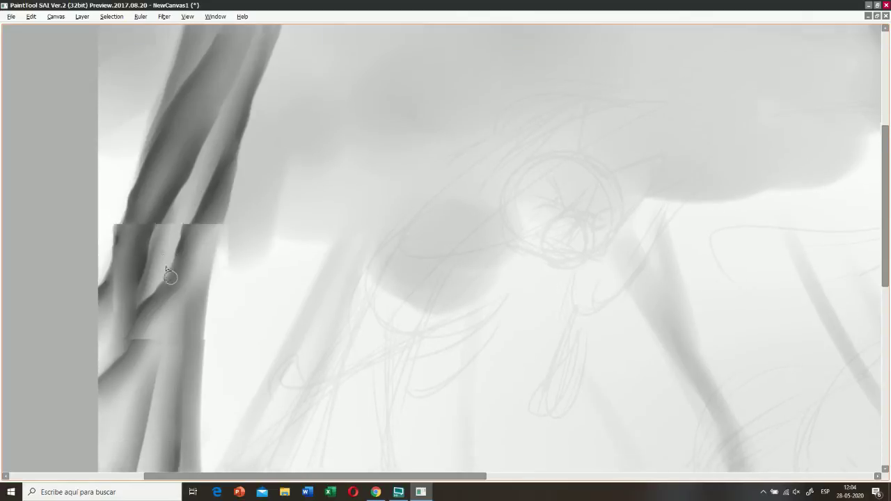
{"action": "scroll", "coordinate": [176, 285], "scroll_direction": "down", "scroll_amount": 15}
{"action": "mouse_move", "coordinate": [197, 73]}
{"action": "left_mouse_down"}
{"action": "mouse_move", "coordinate": [144, 174]}
{"action": "mouse_move", "coordinate": [103, 327]}
{"action": "mouse_move", "coordinate": [125, 201]}
{"action": "mouse_move", "coordinate": [102, 303]}
{"action": "mouse_move", "coordinate": [116, 227]}
{"action": "mouse_move", "coordinate": [178, 105]}
{"action": "mouse_move", "coordinate": [140, 154]}
{"action": "left_mouse_up"}
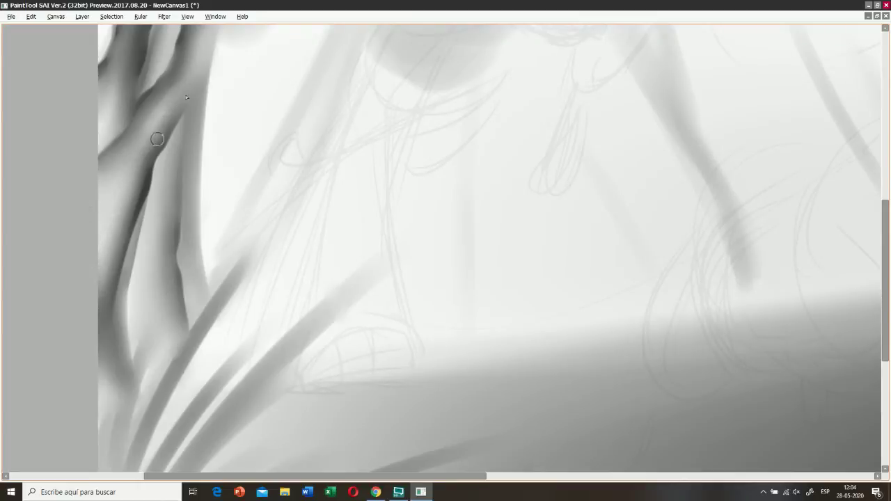
{"action": "mouse_move", "coordinate": [180, 322]}
{"action": "left_mouse_down"}
{"action": "mouse_move", "coordinate": [166, 189]}
{"action": "mouse_move", "coordinate": [185, 321]}
{"action": "mouse_move", "coordinate": [167, 285]}
{"action": "left_mouse_up"}
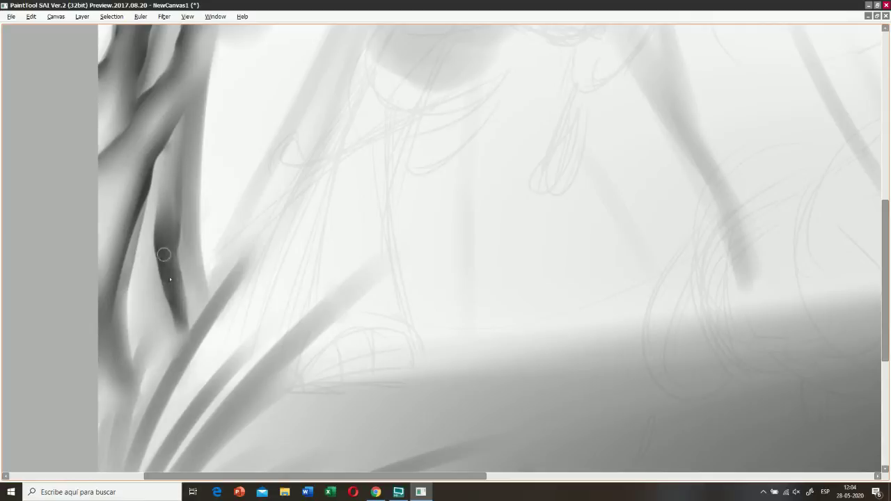
{"action": "left_click_drag", "start_coordinate": [147, 368], "coordinate": [139, 268]}
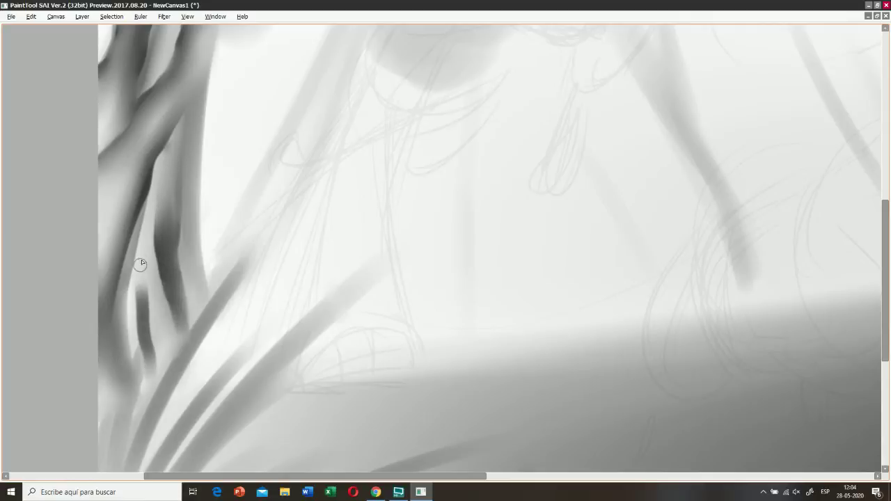
{"action": "mouse_move", "coordinate": [157, 376]}
{"action": "left_mouse_down"}
{"action": "mouse_move", "coordinate": [140, 277]}
{"action": "mouse_move", "coordinate": [148, 216]}
{"action": "mouse_move", "coordinate": [150, 389]}
{"action": "left_mouse_up"}
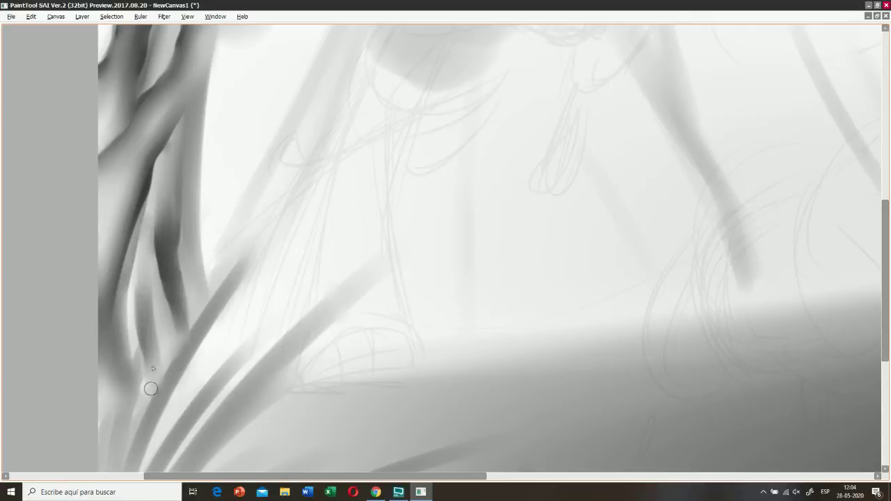
{"action": "left_click_drag", "start_coordinate": [182, 300], "coordinate": [193, 274]}
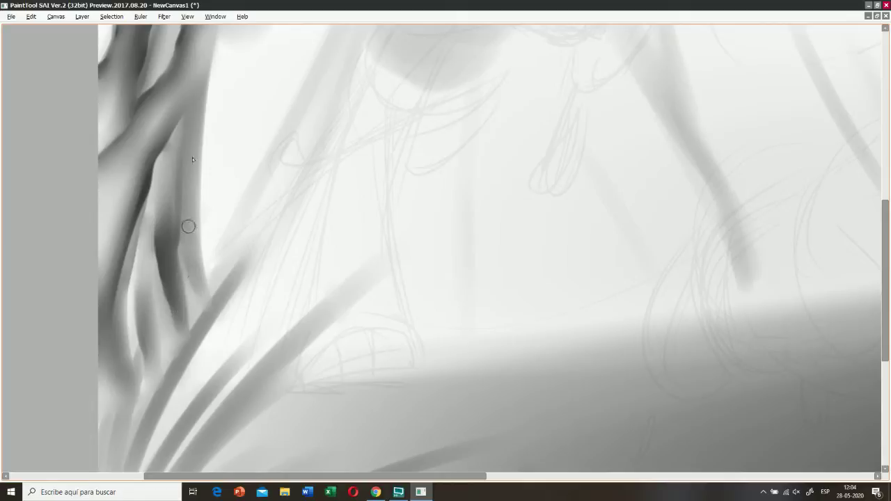
- Paint a short dark branch forking off the outer side of the left tree's top up to the canvas edge
{"action": "key", "text": "Up"}
{"action": "key", "text": "Up"}
{"action": "key", "text": "Up"}
{"action": "key", "text": "Up"}
{"action": "key", "text": "Up"}
{"action": "key", "text": "Up"}
{"action": "key", "text": "Up"}
{"action": "key", "text": "Up"}
{"action": "key", "text": "Up"}
{"action": "key", "text": "Up"}
{"action": "key", "text": "Up"}
{"action": "key", "text": "Up"}
{"action": "key", "text": "Up"}
{"action": "key", "text": "Up"}
{"action": "key", "text": "Up"}
{"action": "key", "text": "Up"}
{"action": "key", "text": "Up"}
{"action": "key", "text": "Up"}
{"action": "key", "text": "Up"}
{"action": "key", "text": "Up"}
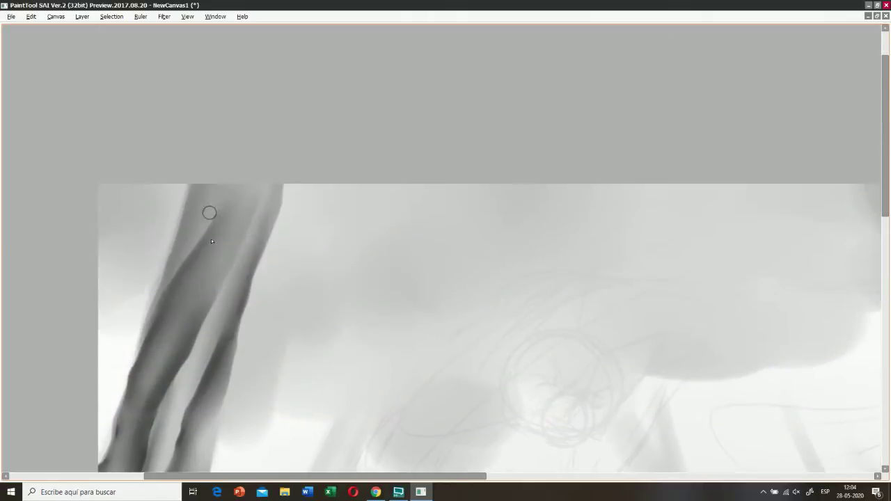
{"action": "mouse_move", "coordinate": [179, 232]}
{"action": "left_mouse_down"}
{"action": "mouse_move", "coordinate": [171, 245]}
{"action": "mouse_move", "coordinate": [177, 209]}
{"action": "left_mouse_up"}
{"action": "left_click_drag", "start_coordinate": [179, 256], "coordinate": [173, 164]}
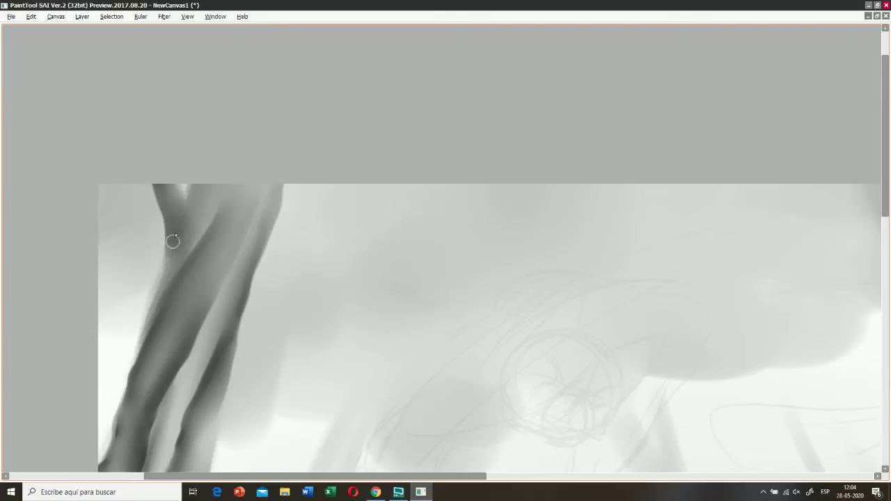
- Paint a long diagonal branch from the left tree's inner side up to the canvas edge, blend its base, and add a faint twig
{"action": "mouse_move", "coordinate": [245, 301]}
{"action": "left_mouse_down"}
{"action": "mouse_move", "coordinate": [243, 318]}
{"action": "mouse_move", "coordinate": [438, 149]}
{"action": "left_mouse_up"}
{"action": "mouse_move", "coordinate": [232, 348]}
{"action": "left_mouse_down"}
{"action": "mouse_move", "coordinate": [229, 364]}
{"action": "mouse_move", "coordinate": [360, 218]}
{"action": "left_mouse_up"}
{"action": "mouse_move", "coordinate": [247, 307]}
{"action": "left_mouse_down"}
{"action": "mouse_move", "coordinate": [358, 201]}
{"action": "mouse_move", "coordinate": [220, 374]}
{"action": "left_mouse_up"}
{"action": "left_click_drag", "start_coordinate": [251, 321], "coordinate": [222, 376]}
{"action": "left_click_drag", "start_coordinate": [369, 201], "coordinate": [285, 269]}
{"action": "left_click_drag", "start_coordinate": [237, 311], "coordinate": [206, 368]}
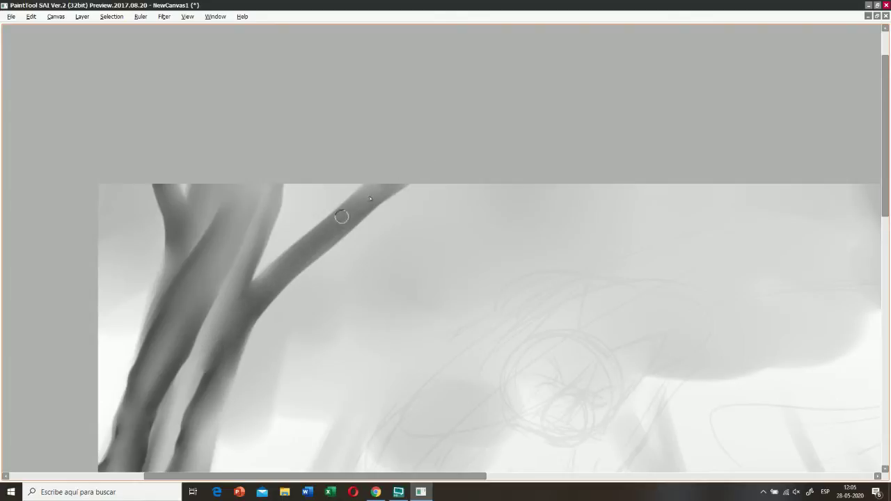
{"action": "left_click_drag", "start_coordinate": [275, 272], "coordinate": [344, 183]}
{"action": "mouse_move", "coordinate": [323, 231]}
{"action": "left_mouse_down"}
{"action": "mouse_move", "coordinate": [339, 197]}
{"action": "mouse_move", "coordinate": [327, 222]}
{"action": "left_mouse_up"}
- Shade the roots of the large leaning tree beside the rocks with dark curved edges and small hollows between them
{"action": "key", "text": "Right"}
{"action": "key", "text": "Right"}
{"action": "key", "text": "Right"}
{"action": "key", "text": "Right"}
{"action": "key", "text": "Right"}
{"action": "key", "text": "Right"}
{"action": "key", "text": "Right"}
{"action": "key", "text": "Right"}
{"action": "key", "text": "Right"}
{"action": "key", "text": "Right"}
{"action": "key", "text": "Right"}
{"action": "key", "text": "Right"}
{"action": "key", "text": "Right"}
{"action": "key", "text": "Right"}
{"action": "key", "text": "Right"}
{"action": "key", "text": "Right"}
{"action": "key", "text": "Right"}
{"action": "key", "text": "Right"}
{"action": "key", "text": "Right"}
{"action": "key", "text": "Right"}
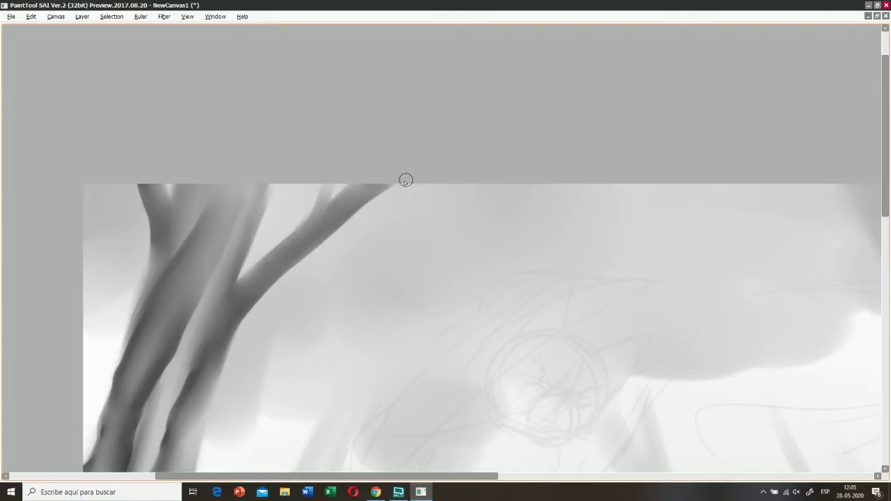
{"action": "scroll", "coordinate": [396, 188], "scroll_direction": "right", "scroll_amount": 4}
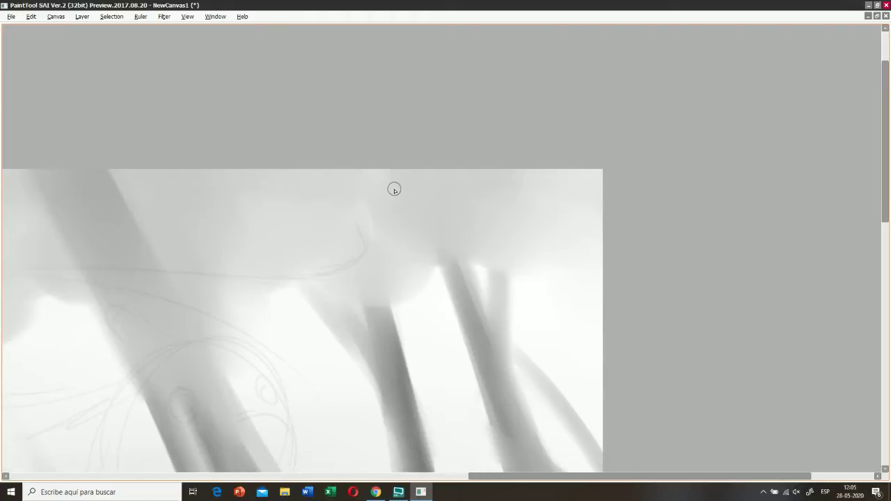
{"action": "scroll", "coordinate": [393, 188], "scroll_direction": "down", "scroll_amount": 10}
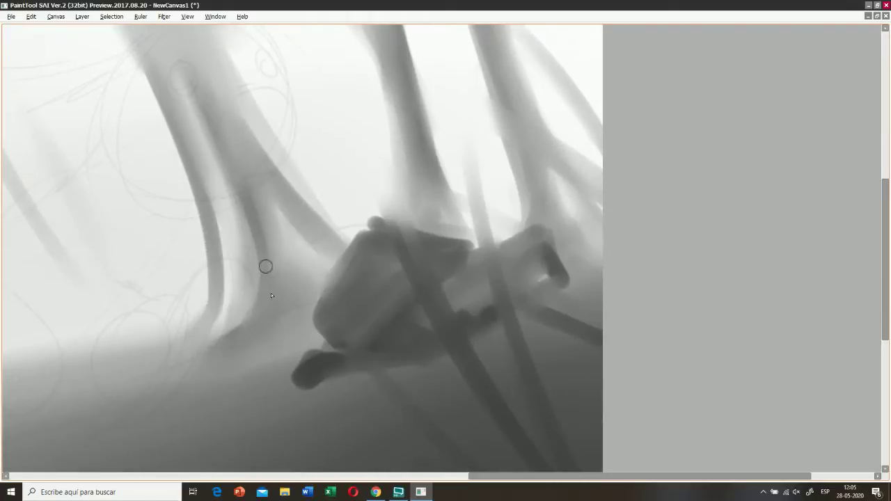
{"action": "scroll", "coordinate": [270, 293], "scroll_direction": "up", "scroll_amount": 1}
{"action": "left_click_drag", "start_coordinate": [259, 345], "coordinate": [260, 241]}
{"action": "mouse_move", "coordinate": [238, 353]}
{"action": "left_mouse_down"}
{"action": "mouse_move", "coordinate": [249, 350]}
{"action": "mouse_move", "coordinate": [258, 233]}
{"action": "mouse_move", "coordinate": [243, 231]}
{"action": "mouse_move", "coordinate": [259, 252]}
{"action": "mouse_move", "coordinate": [250, 347]}
{"action": "left_mouse_up"}
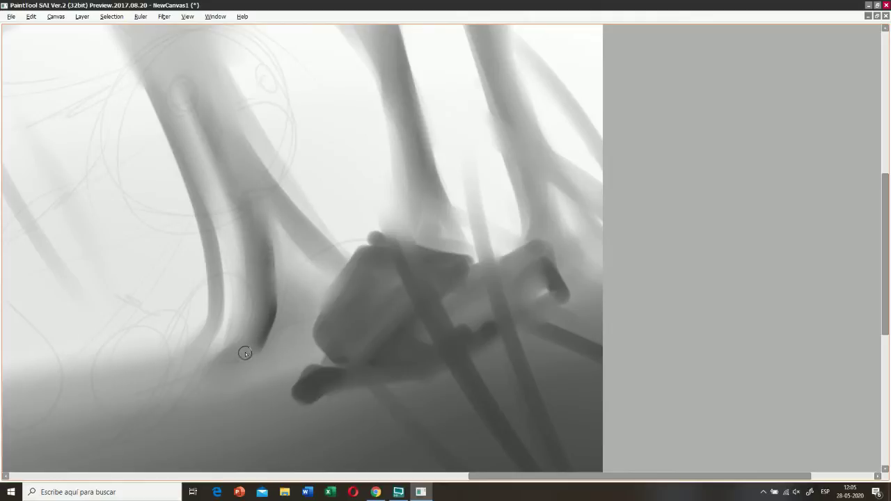
{"action": "mouse_move", "coordinate": [283, 270]}
{"action": "left_mouse_down"}
{"action": "mouse_move", "coordinate": [299, 307]}
{"action": "mouse_move", "coordinate": [280, 234]}
{"action": "mouse_move", "coordinate": [304, 279]}
{"action": "mouse_move", "coordinate": [278, 237]}
{"action": "mouse_move", "coordinate": [322, 278]}
{"action": "mouse_move", "coordinate": [275, 262]}
{"action": "mouse_move", "coordinate": [309, 299]}
{"action": "mouse_move", "coordinate": [304, 283]}
{"action": "left_mouse_up"}
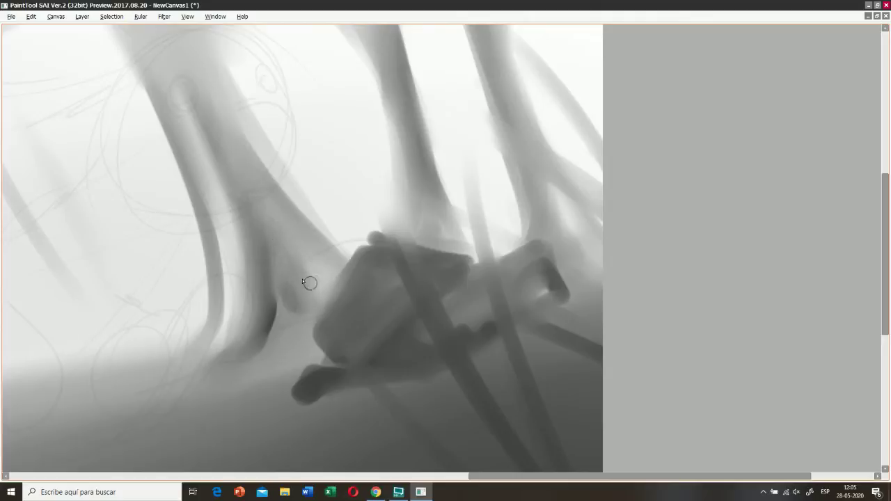
{"action": "mouse_move", "coordinate": [293, 248]}
{"action": "left_mouse_down"}
{"action": "mouse_move", "coordinate": [314, 279]}
{"action": "mouse_move", "coordinate": [310, 290]}
{"action": "mouse_move", "coordinate": [293, 242]}
{"action": "mouse_move", "coordinate": [314, 272]}
{"action": "left_mouse_up"}
{"action": "mouse_move", "coordinate": [208, 344]}
{"action": "left_mouse_down"}
{"action": "mouse_move", "coordinate": [230, 248]}
{"action": "mouse_move", "coordinate": [216, 326]}
{"action": "mouse_move", "coordinate": [239, 252]}
{"action": "mouse_move", "coordinate": [239, 190]}
{"action": "left_mouse_up"}
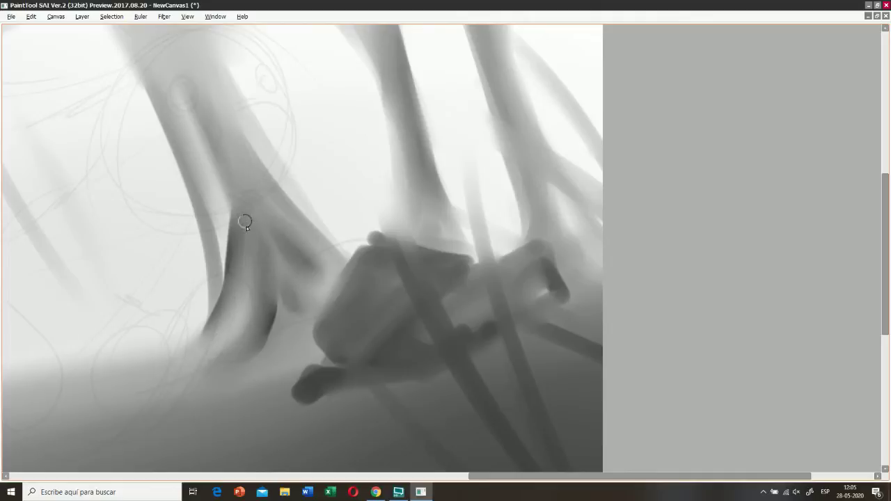
{"action": "left_click_drag", "start_coordinate": [299, 303], "coordinate": [286, 282]}
- Darken the leaning tree's thin outer strand along its length and blend the shadow up into the trunk
{"action": "scroll", "coordinate": [285, 279], "scroll_direction": "up", "scroll_amount": 5}
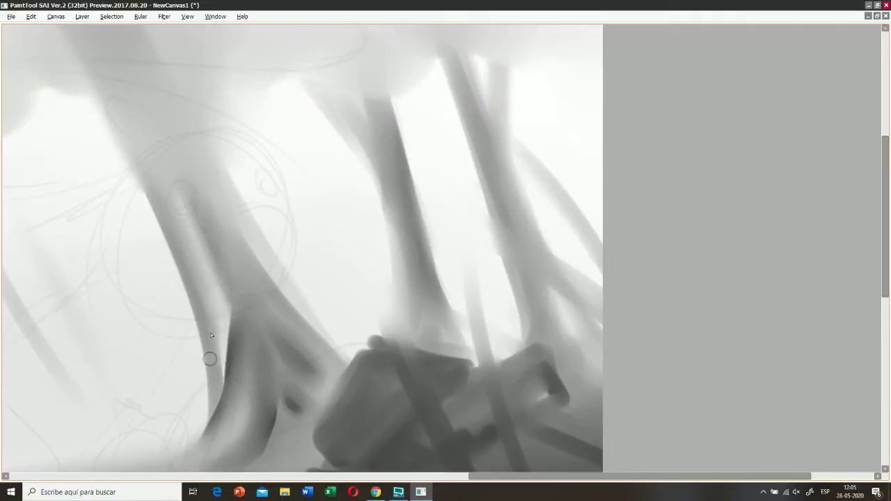
{"action": "left_click_drag", "start_coordinate": [181, 223], "coordinate": [206, 320]}
{"action": "mouse_move", "coordinate": [169, 159]}
{"action": "left_mouse_down"}
{"action": "mouse_move", "coordinate": [202, 337]}
{"action": "mouse_move", "coordinate": [166, 188]}
{"action": "left_mouse_up"}
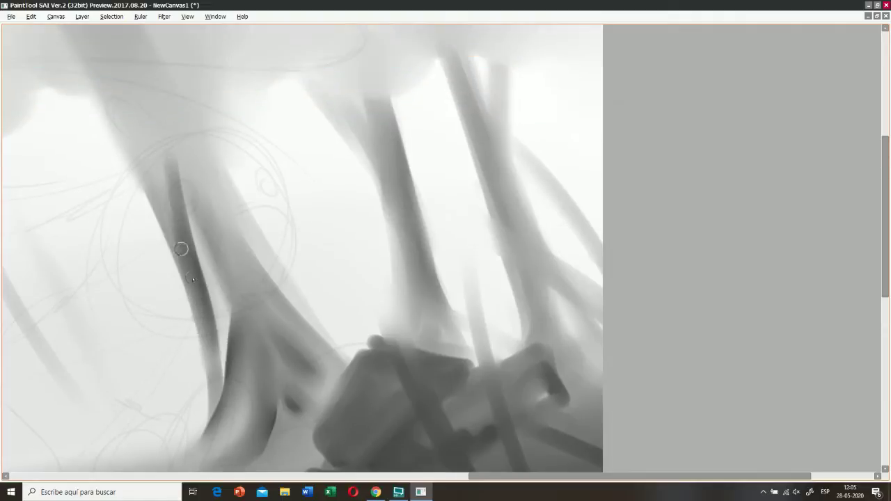
{"action": "left_click_drag", "start_coordinate": [177, 241], "coordinate": [157, 163]}
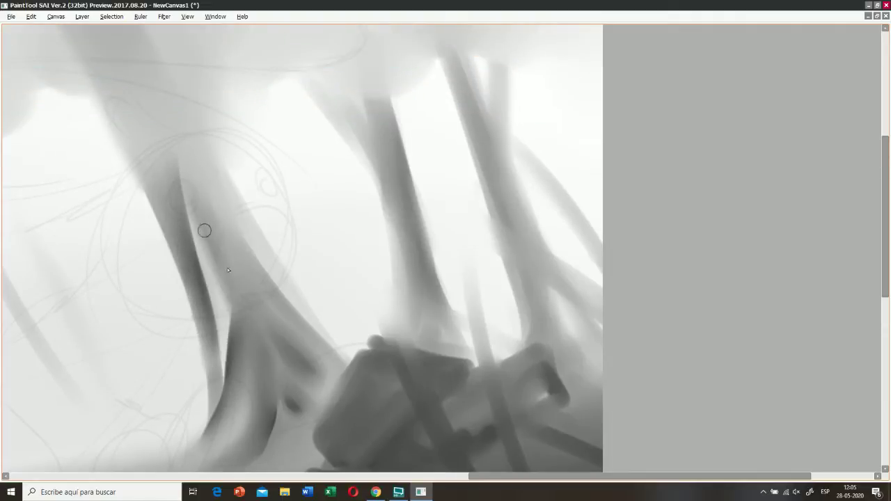
- Paint and blend a dark shadow down the leaning tree's main strand, from mid-trunk to where the roots split
{"action": "left_click_drag", "start_coordinate": [237, 300], "coordinate": [213, 222]}
{"action": "left_click_drag", "start_coordinate": [242, 319], "coordinate": [218, 244]}
{"action": "mouse_move", "coordinate": [235, 300]}
{"action": "left_mouse_down"}
{"action": "mouse_move", "coordinate": [214, 253]}
{"action": "mouse_move", "coordinate": [209, 203]}
{"action": "left_mouse_up"}
{"action": "left_click_drag", "start_coordinate": [247, 331], "coordinate": [218, 216]}
{"action": "left_click_drag", "start_coordinate": [243, 299], "coordinate": [213, 199]}
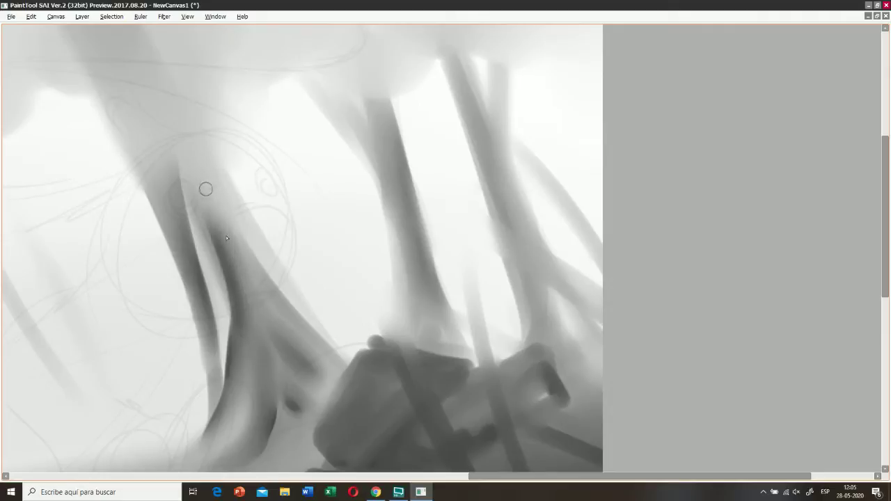
{"action": "mouse_move", "coordinate": [243, 328]}
{"action": "left_mouse_down"}
{"action": "mouse_move", "coordinate": [235, 288]}
{"action": "mouse_move", "coordinate": [226, 257]}
{"action": "mouse_move", "coordinate": [239, 338]}
{"action": "mouse_move", "coordinate": [212, 235]}
{"action": "left_mouse_up"}
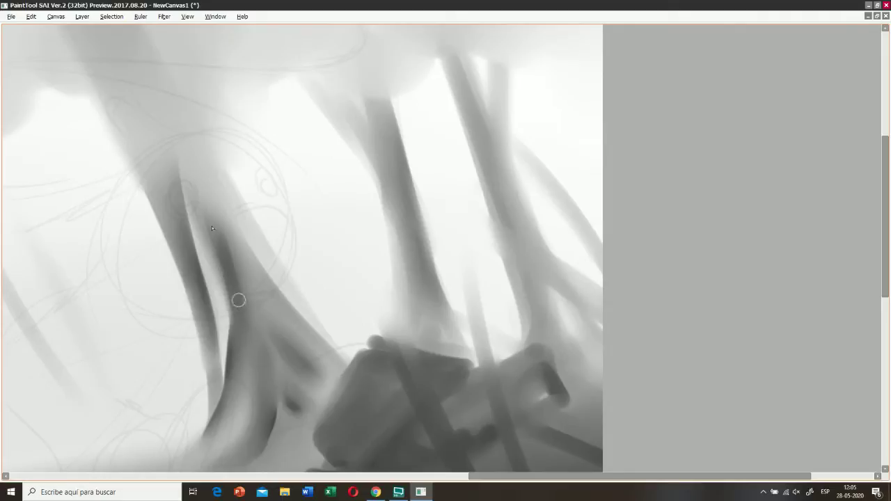
{"action": "mouse_move", "coordinate": [272, 304]}
{"action": "left_mouse_down"}
{"action": "mouse_move", "coordinate": [202, 169]}
{"action": "mouse_move", "coordinate": [293, 334]}
{"action": "mouse_move", "coordinate": [194, 149]}
{"action": "mouse_move", "coordinate": [300, 333]}
{"action": "mouse_move", "coordinate": [218, 231]}
{"action": "mouse_move", "coordinate": [262, 313]}
{"action": "mouse_move", "coordinate": [203, 185]}
{"action": "mouse_move", "coordinate": [299, 343]}
{"action": "mouse_move", "coordinate": [249, 273]}
{"action": "left_mouse_up"}
- Paint two dark wavy bark strands on the leaning tree's upper trunk, reaching the upper canvas edge
{"action": "scroll", "coordinate": [135, 201], "scroll_direction": "up", "scroll_amount": 5}
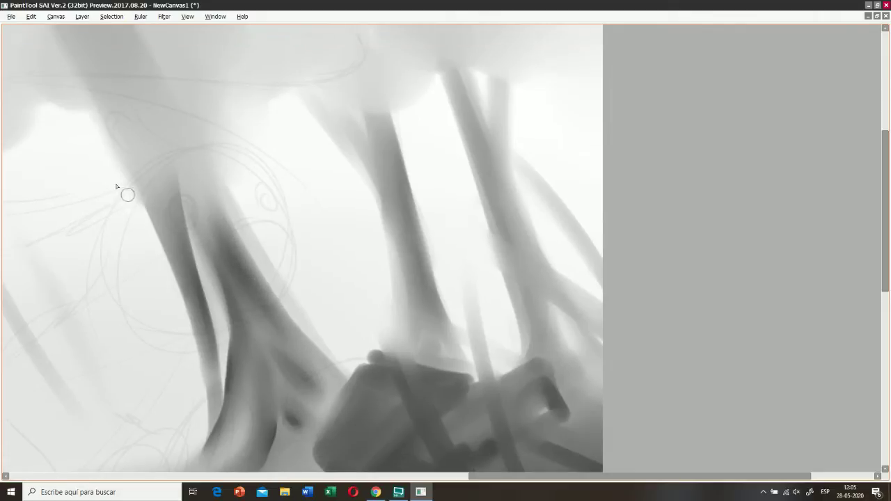
{"action": "left_click_drag", "start_coordinate": [143, 350], "coordinate": [112, 177]}
{"action": "left_click_drag", "start_coordinate": [105, 214], "coordinate": [121, 240]}
{"action": "mouse_move", "coordinate": [131, 300]}
{"action": "left_mouse_down"}
{"action": "mouse_move", "coordinate": [143, 355]}
{"action": "mouse_move", "coordinate": [96, 174]}
{"action": "left_mouse_up"}
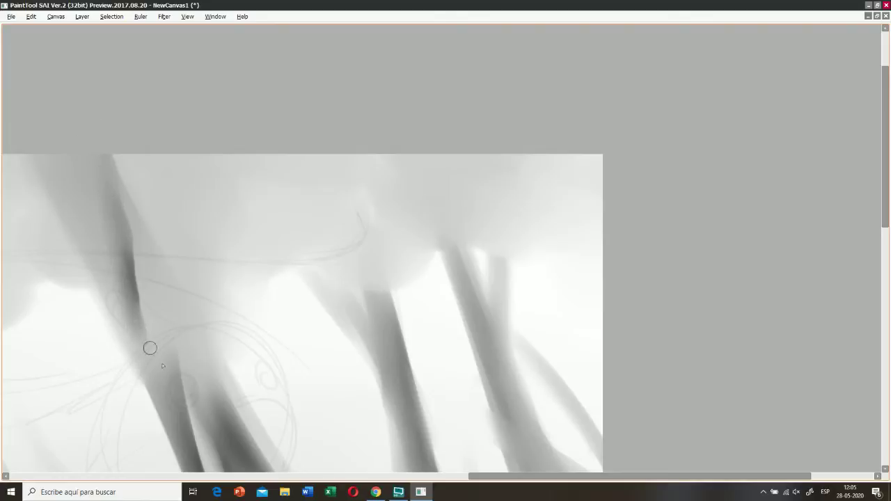
{"action": "mouse_move", "coordinate": [93, 264]}
{"action": "left_mouse_down"}
{"action": "mouse_move", "coordinate": [77, 142]}
{"action": "mouse_move", "coordinate": [113, 330]}
{"action": "mouse_move", "coordinate": [120, 322]}
{"action": "mouse_move", "coordinate": [88, 247]}
{"action": "mouse_move", "coordinate": [94, 237]}
{"action": "mouse_move", "coordinate": [105, 261]}
{"action": "left_mouse_up"}
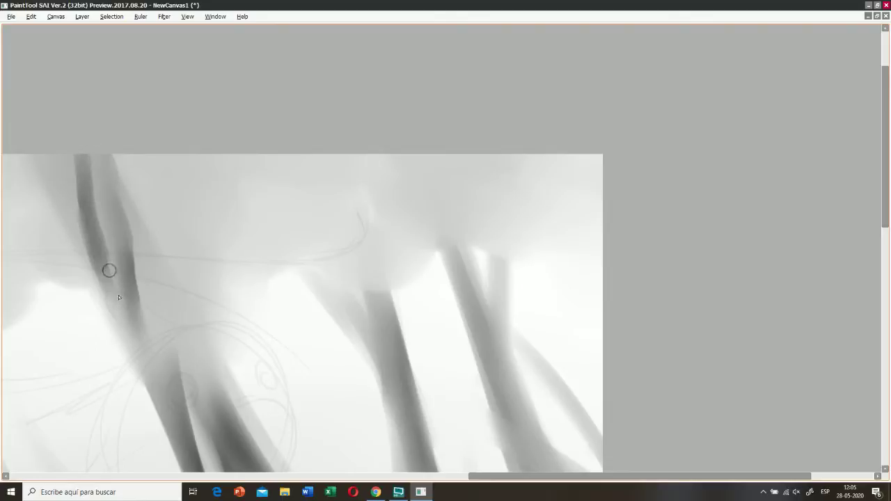
- Add two converging branches on the leaning tree's outer side and a curved branch forking off its opposite side
{"action": "left_click_drag", "start_coordinate": [17, 147], "coordinate": [55, 193]}
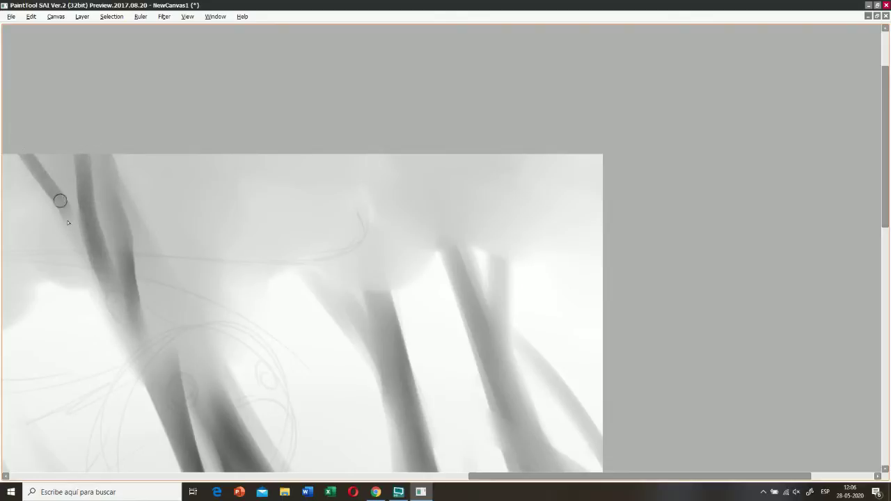
{"action": "mouse_move", "coordinate": [5, 177]}
{"action": "left_mouse_down"}
{"action": "mouse_move", "coordinate": [54, 215]}
{"action": "mouse_move", "coordinate": [124, 224]}
{"action": "mouse_move", "coordinate": [160, 202]}
{"action": "mouse_move", "coordinate": [182, 211]}
{"action": "mouse_move", "coordinate": [74, 145]}
{"action": "mouse_move", "coordinate": [139, 187]}
{"action": "mouse_move", "coordinate": [48, 140]}
{"action": "mouse_move", "coordinate": [144, 190]}
{"action": "mouse_move", "coordinate": [194, 230]}
{"action": "mouse_move", "coordinate": [117, 168]}
{"action": "mouse_move", "coordinate": [183, 205]}
{"action": "left_mouse_up"}
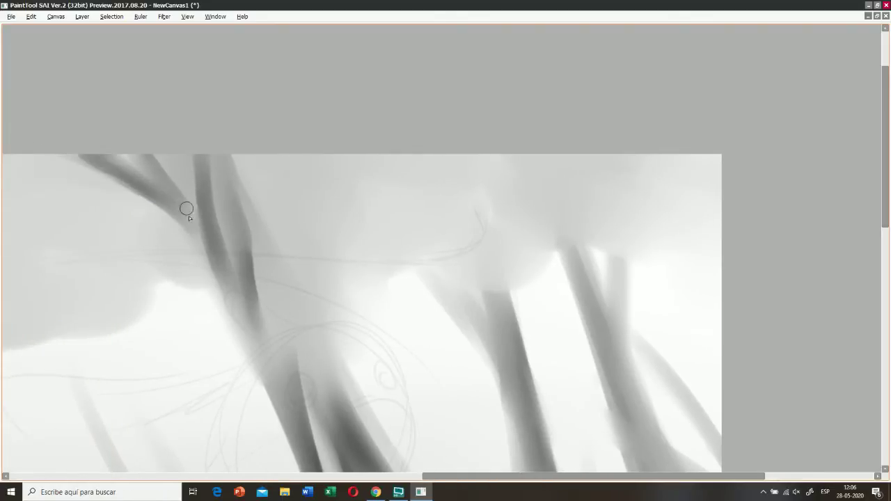
{"action": "left_click_drag", "start_coordinate": [50, 142], "coordinate": [194, 236]}
{"action": "mouse_move", "coordinate": [85, 152]}
{"action": "left_mouse_down"}
{"action": "mouse_move", "coordinate": [206, 237]}
{"action": "mouse_move", "coordinate": [178, 204]}
{"action": "mouse_move", "coordinate": [201, 241]}
{"action": "mouse_move", "coordinate": [146, 160]}
{"action": "mouse_move", "coordinate": [159, 195]}
{"action": "mouse_move", "coordinate": [207, 249]}
{"action": "mouse_move", "coordinate": [206, 234]}
{"action": "mouse_move", "coordinate": [220, 268]}
{"action": "mouse_move", "coordinate": [209, 163]}
{"action": "mouse_move", "coordinate": [215, 253]}
{"action": "left_mouse_up"}
{"action": "mouse_move", "coordinate": [285, 341]}
{"action": "left_mouse_down"}
{"action": "mouse_move", "coordinate": [285, 295]}
{"action": "mouse_move", "coordinate": [324, 135]}
{"action": "mouse_move", "coordinate": [281, 306]}
{"action": "mouse_move", "coordinate": [314, 157]}
{"action": "mouse_move", "coordinate": [275, 277]}
{"action": "mouse_move", "coordinate": [277, 313]}
{"action": "mouse_move", "coordinate": [270, 260]}
{"action": "mouse_move", "coordinate": [318, 147]}
{"action": "left_mouse_up"}
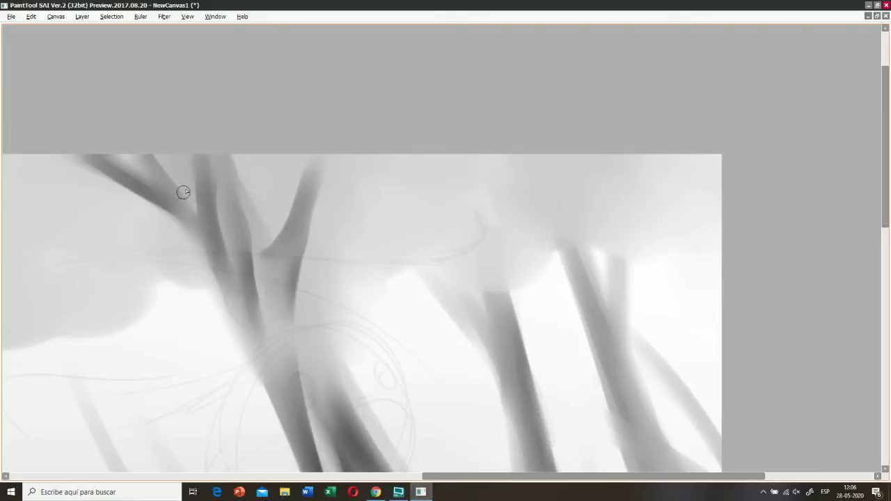
- Shade the area between the leaning tree's upper branches and extend the dark strands down into the main trunk
{"action": "left_click_drag", "start_coordinate": [191, 205], "coordinate": [179, 135]}
{"action": "left_click_drag", "start_coordinate": [193, 203], "coordinate": [184, 143]}
{"action": "mouse_move", "coordinate": [232, 295]}
{"action": "left_mouse_down"}
{"action": "mouse_move", "coordinate": [202, 150]}
{"action": "mouse_move", "coordinate": [257, 361]}
{"action": "left_mouse_up"}
{"action": "mouse_move", "coordinate": [217, 265]}
{"action": "left_mouse_down"}
{"action": "mouse_move", "coordinate": [209, 169]}
{"action": "mouse_move", "coordinate": [259, 384]}
{"action": "left_mouse_up"}
{"action": "left_click_drag", "start_coordinate": [257, 309], "coordinate": [240, 189]}
{"action": "mouse_move", "coordinate": [284, 400]}
{"action": "left_mouse_down"}
{"action": "mouse_move", "coordinate": [285, 282]}
{"action": "mouse_move", "coordinate": [297, 424]}
{"action": "mouse_move", "coordinate": [285, 283]}
{"action": "mouse_move", "coordinate": [310, 447]}
{"action": "mouse_move", "coordinate": [299, 243]}
{"action": "mouse_move", "coordinate": [281, 378]}
{"action": "mouse_move", "coordinate": [277, 282]}
{"action": "mouse_move", "coordinate": [268, 238]}
{"action": "mouse_move", "coordinate": [252, 220]}
{"action": "mouse_move", "coordinate": [248, 240]}
{"action": "mouse_move", "coordinate": [237, 130]}
{"action": "left_mouse_up"}
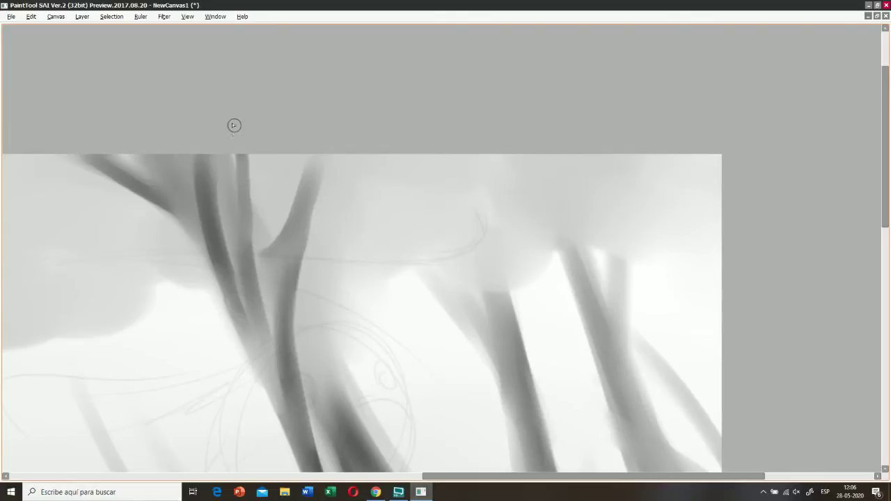
- Paint a dark curved contour along the inner strand of the leaning tree's mid-trunk and blend it into the bark
{"action": "scroll", "coordinate": [255, 230], "scroll_direction": "down", "scroll_amount": 6}
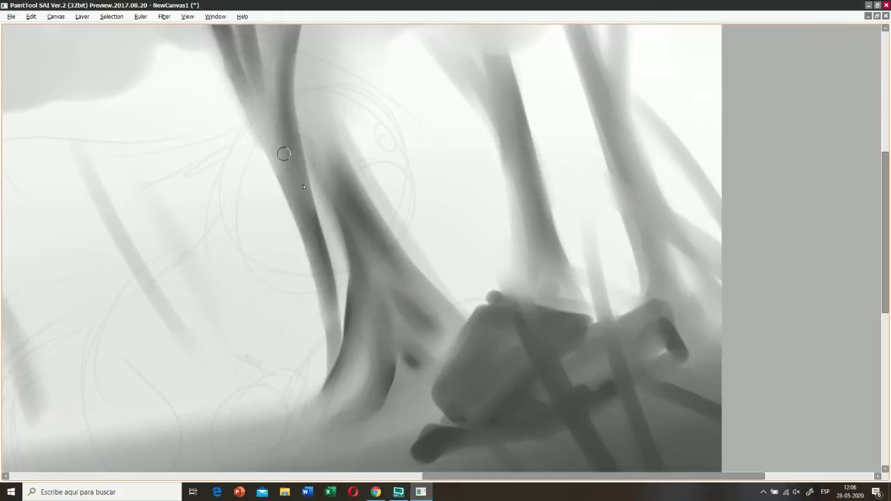
{"action": "left_click_drag", "start_coordinate": [308, 57], "coordinate": [362, 201]}
{"action": "left_click_drag", "start_coordinate": [314, 93], "coordinate": [306, 62]}
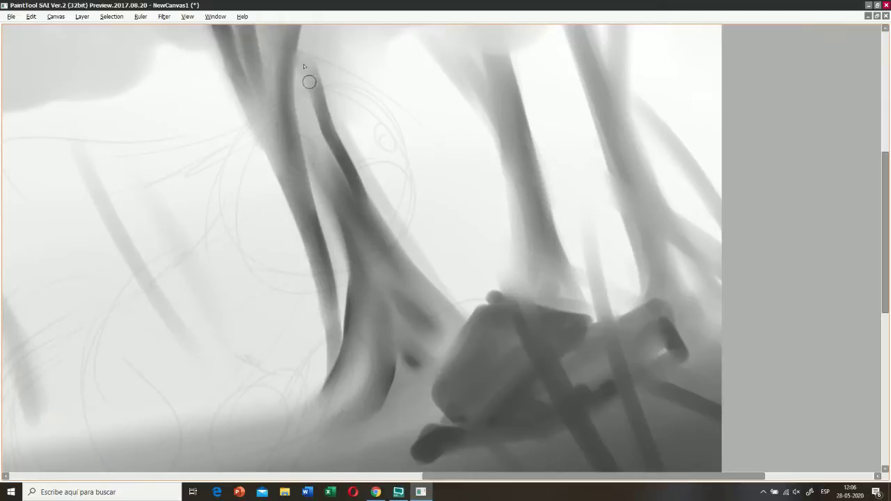
{"action": "mouse_move", "coordinate": [346, 204]}
{"action": "left_mouse_down"}
{"action": "mouse_move", "coordinate": [307, 114]}
{"action": "mouse_move", "coordinate": [349, 192]}
{"action": "mouse_move", "coordinate": [298, 55]}
{"action": "left_mouse_up"}
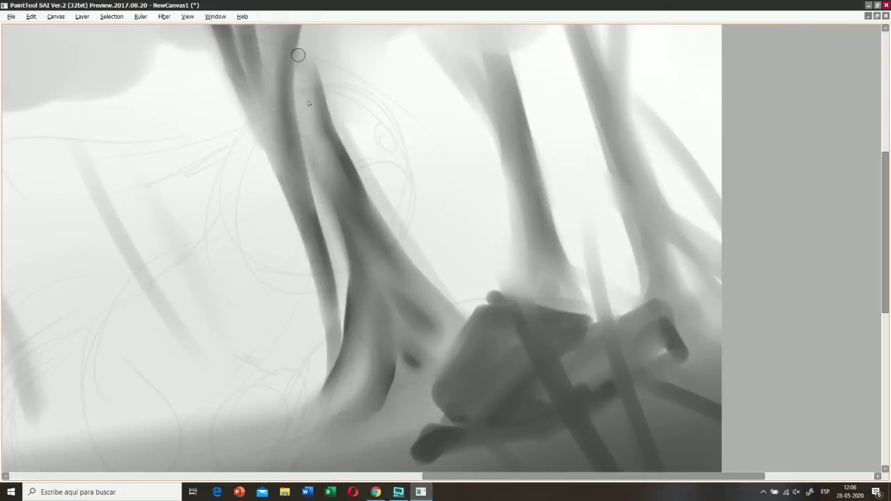
- Shade the leaning tree's far edge down to the rocks and fill the light gap between its lower strands with gray
{"action": "mouse_move", "coordinate": [328, 114]}
{"action": "left_mouse_down"}
{"action": "mouse_move", "coordinate": [438, 292]}
{"action": "mouse_move", "coordinate": [385, 212]}
{"action": "mouse_move", "coordinate": [445, 295]}
{"action": "left_mouse_up"}
{"action": "left_click_drag", "start_coordinate": [385, 222], "coordinate": [358, 172]}
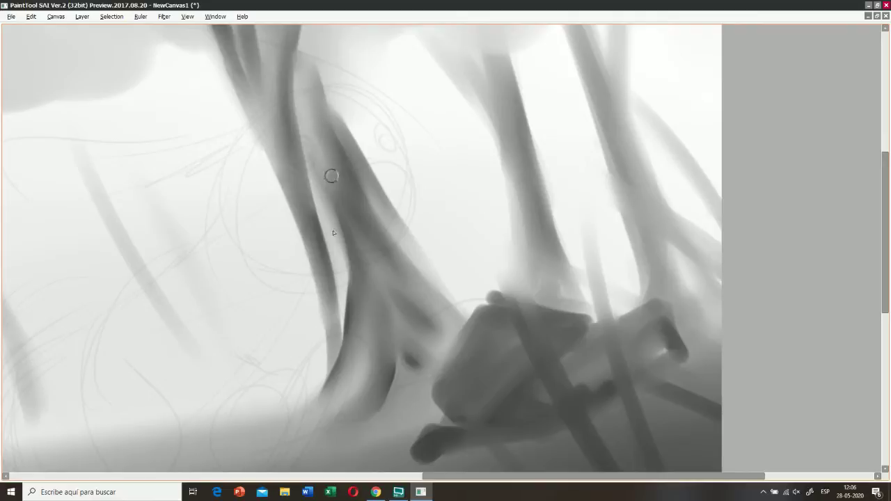
{"action": "left_click_drag", "start_coordinate": [342, 311], "coordinate": [322, 210]}
{"action": "left_click_drag", "start_coordinate": [343, 339], "coordinate": [337, 257]}
- Darken the leaning tree's trunk below the forked branch, smooth the fork, and fill out the trunk's outer edge
{"action": "scroll", "coordinate": [497, 195], "scroll_direction": "up", "scroll_amount": 1}
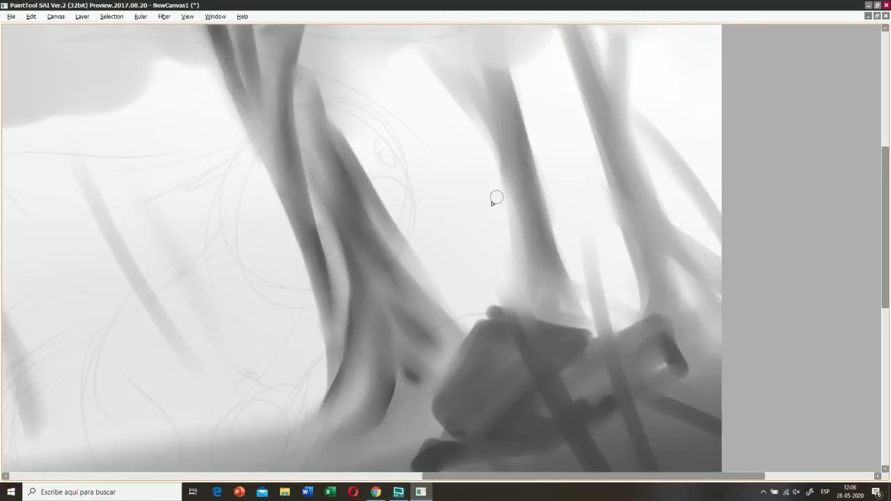
{"action": "scroll", "coordinate": [461, 197], "scroll_direction": "up", "scroll_amount": 2}
{"action": "mouse_move", "coordinate": [258, 138]}
{"action": "left_mouse_down"}
{"action": "mouse_move", "coordinate": [260, 163]}
{"action": "mouse_move", "coordinate": [258, 117]}
{"action": "left_mouse_up"}
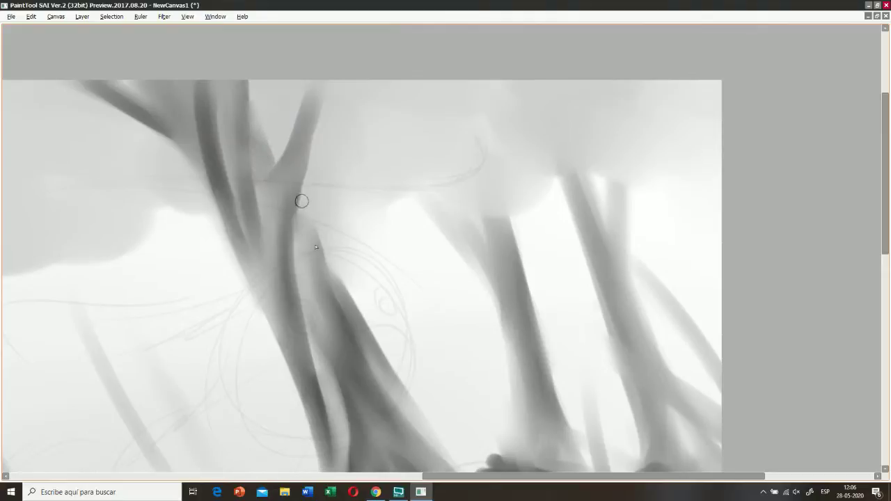
{"action": "mouse_move", "coordinate": [296, 149]}
{"action": "left_mouse_down"}
{"action": "mouse_move", "coordinate": [292, 302]}
{"action": "mouse_move", "coordinate": [230, 187]}
{"action": "mouse_move", "coordinate": [244, 287]}
{"action": "mouse_move", "coordinate": [258, 308]}
{"action": "mouse_move", "coordinate": [213, 223]}
{"action": "mouse_move", "coordinate": [227, 271]}
{"action": "mouse_move", "coordinate": [270, 332]}
{"action": "mouse_move", "coordinate": [238, 258]}
{"action": "mouse_move", "coordinate": [249, 290]}
{"action": "left_mouse_up"}
{"action": "mouse_move", "coordinate": [242, 258]}
{"action": "left_mouse_down"}
{"action": "mouse_move", "coordinate": [277, 351]}
{"action": "mouse_move", "coordinate": [259, 199]}
{"action": "mouse_move", "coordinate": [253, 268]}
{"action": "mouse_move", "coordinate": [272, 334]}
{"action": "mouse_move", "coordinate": [261, 318]}
{"action": "mouse_move", "coordinate": [291, 381]}
{"action": "mouse_move", "coordinate": [261, 185]}
{"action": "mouse_move", "coordinate": [267, 297]}
{"action": "mouse_move", "coordinate": [270, 159]}
{"action": "mouse_move", "coordinate": [273, 334]}
{"action": "mouse_move", "coordinate": [271, 171]}
{"action": "mouse_move", "coordinate": [291, 364]}
{"action": "mouse_move", "coordinate": [266, 179]}
{"action": "mouse_move", "coordinate": [276, 348]}
{"action": "mouse_move", "coordinate": [249, 268]}
{"action": "mouse_move", "coordinate": [272, 339]}
{"action": "mouse_move", "coordinate": [251, 224]}
{"action": "mouse_move", "coordinate": [274, 347]}
{"action": "mouse_move", "coordinate": [249, 253]}
{"action": "left_mouse_up"}
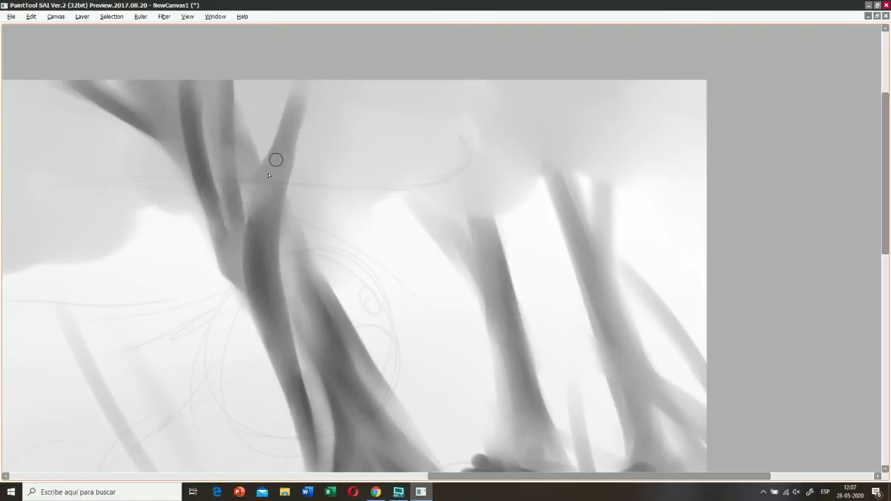
{"action": "key", "text": "Left"}
{"action": "key", "text": "Left"}
{"action": "key", "text": "Left"}
{"action": "key", "text": "Left"}
{"action": "key", "text": "Left"}
{"action": "key", "text": "Left"}
{"action": "key", "text": "Left"}
{"action": "key", "text": "Left"}
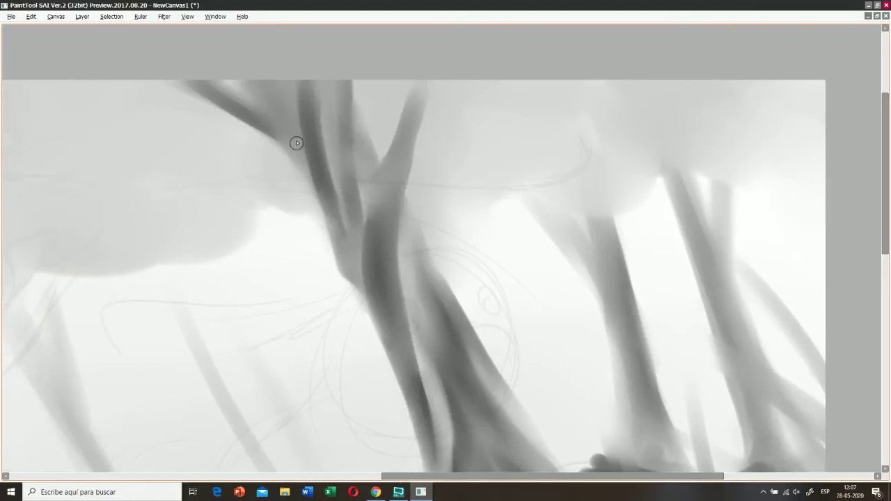
- Darken the leaning tree's outer upper branches and blend them down into the trunk
{"action": "mouse_move", "coordinate": [291, 152]}
{"action": "left_mouse_down"}
{"action": "mouse_move", "coordinate": [259, 82]}
{"action": "mouse_move", "coordinate": [305, 167]}
{"action": "mouse_move", "coordinate": [267, 131]}
{"action": "mouse_move", "coordinate": [304, 163]}
{"action": "left_mouse_up"}
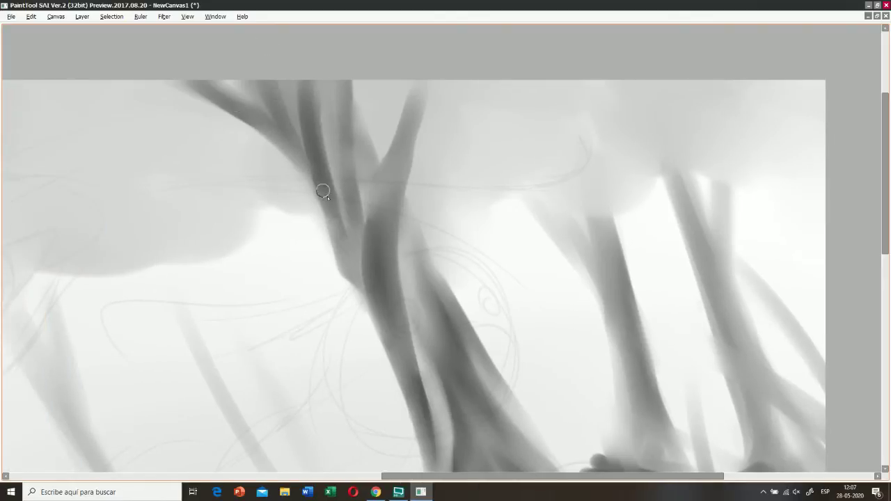
{"action": "scroll", "coordinate": [495, 206], "scroll_direction": "right", "scroll_amount": 1}
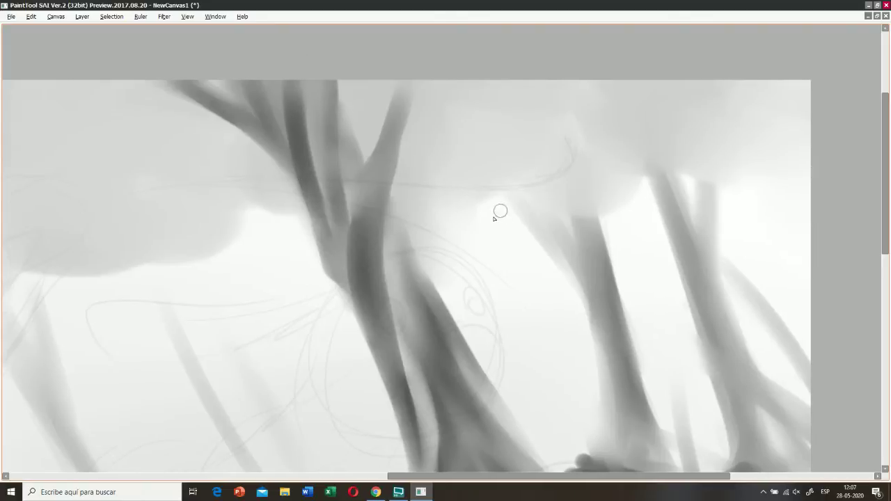
- Paint dark strands down the outer edge of the leaning tree's lower trunk and shade the inner strand and root at its base
{"action": "scroll", "coordinate": [491, 207], "scroll_direction": "right", "scroll_amount": 5}
{"action": "scroll", "coordinate": [480, 206], "scroll_direction": "down", "scroll_amount": 7}
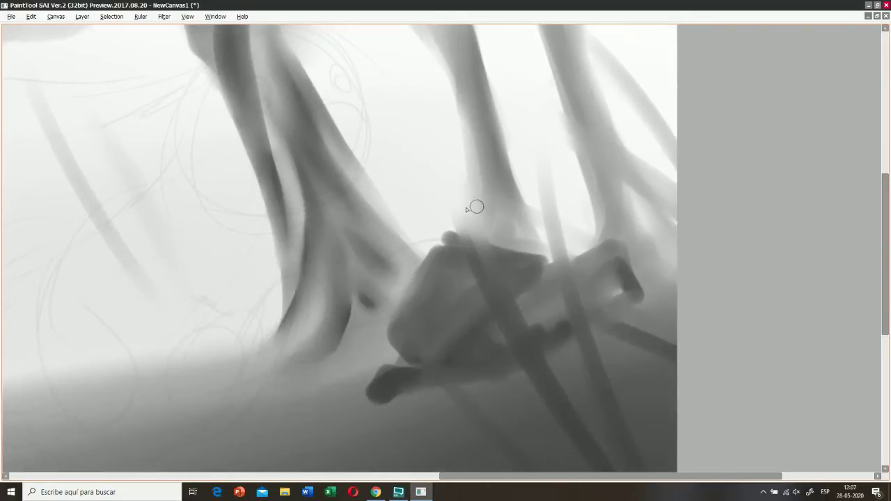
{"action": "scroll", "coordinate": [335, 124], "scroll_direction": "up", "scroll_amount": 1}
{"action": "left_click_drag", "start_coordinate": [302, 114], "coordinate": [386, 238]}
{"action": "left_click_drag", "start_coordinate": [312, 137], "coordinate": [410, 269]}
{"action": "left_click_drag", "start_coordinate": [292, 105], "coordinate": [397, 264]}
{"action": "left_click_drag", "start_coordinate": [310, 179], "coordinate": [390, 275]}
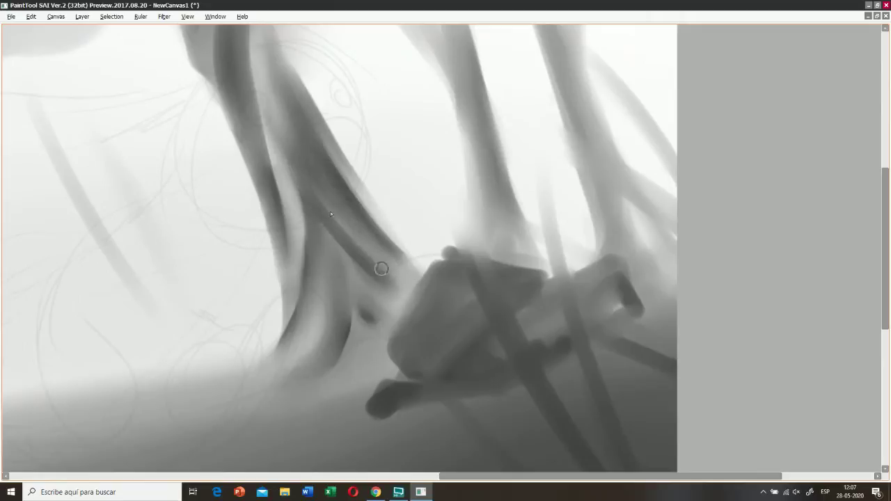
{"action": "left_click_drag", "start_coordinate": [291, 158], "coordinate": [304, 217]}
{"action": "mouse_move", "coordinate": [278, 366]}
{"action": "left_mouse_down"}
{"action": "mouse_move", "coordinate": [327, 312]}
{"action": "mouse_move", "coordinate": [323, 334]}
{"action": "mouse_move", "coordinate": [274, 360]}
{"action": "mouse_move", "coordinate": [325, 310]}
{"action": "mouse_move", "coordinate": [296, 344]}
{"action": "mouse_move", "coordinate": [312, 322]}
{"action": "left_mouse_up"}
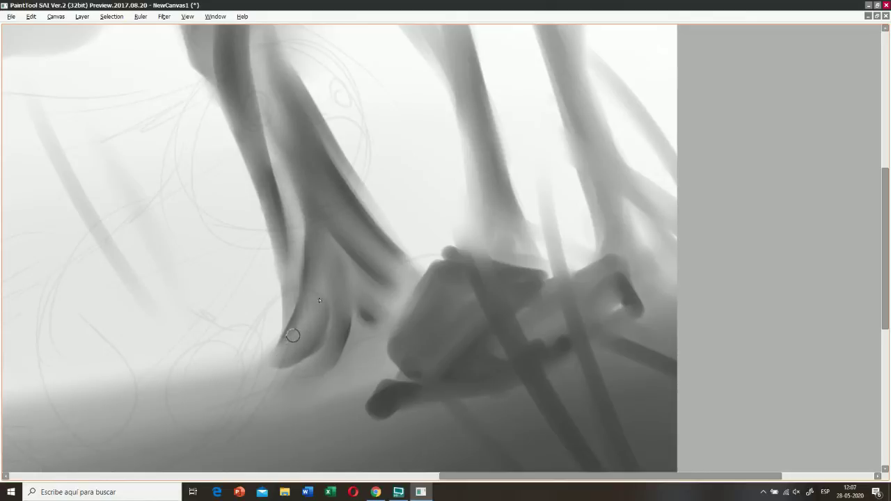
- Set the brush size to 10 and paint a dark crease, blended into the bark, along the large foreground tree's outer trunk strand
{"action": "scroll", "coordinate": [325, 273], "scroll_direction": "up", "scroll_amount": 3}
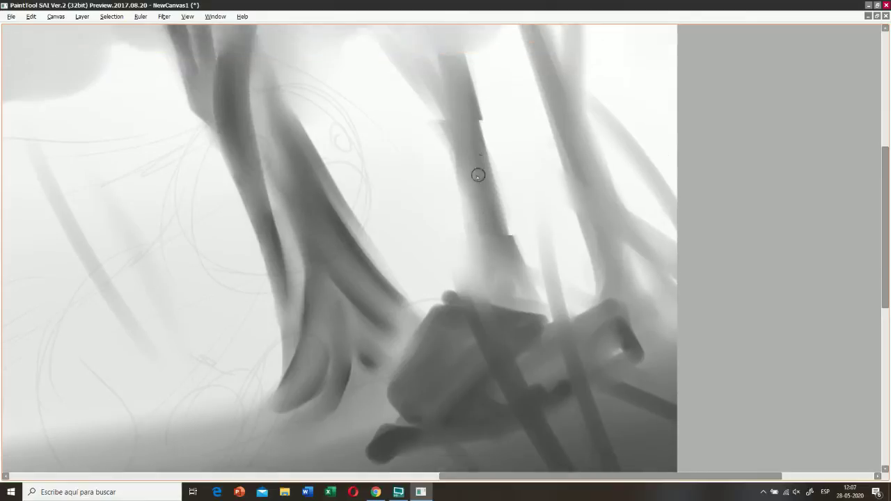
{"action": "scroll", "coordinate": [408, 229], "scroll_direction": "left", "scroll_amount": 10}
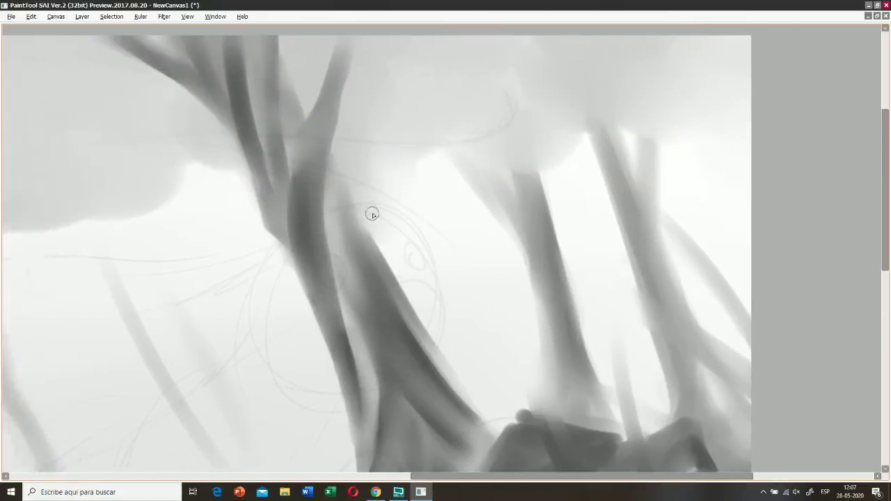
{"action": "scroll", "coordinate": [371, 217], "scroll_direction": "left", "scroll_amount": 5}
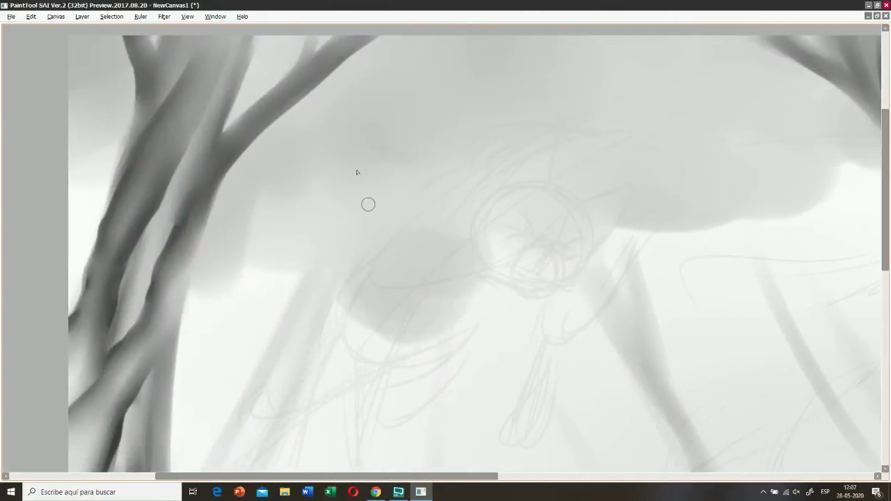
{"action": "left_click", "coordinate": [11, 16]}
{"action": "left_click", "coordinate": [214, 104]}
{"action": "key", "text": "Tab"}
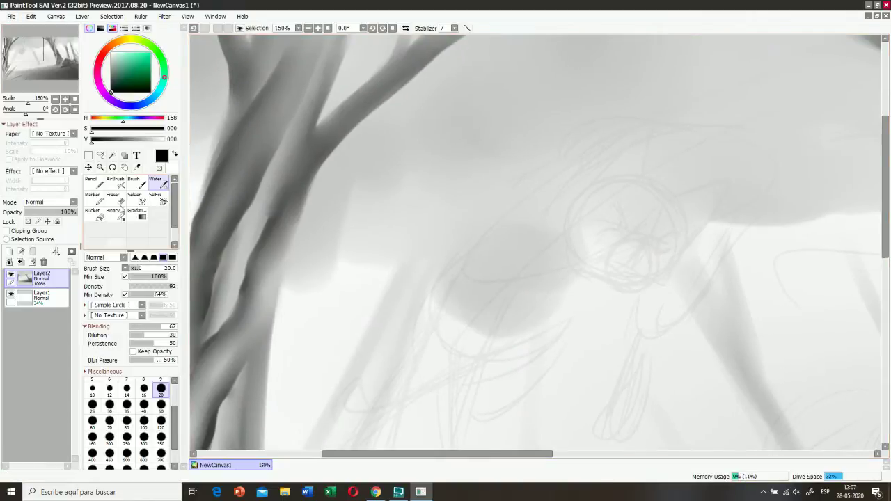
{"action": "left_click", "coordinate": [136, 268]}
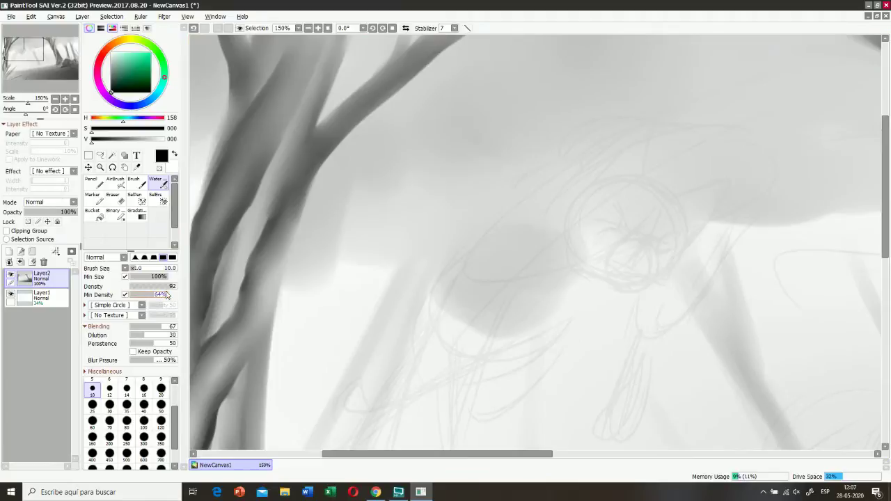
{"action": "key", "text": "Tab"}
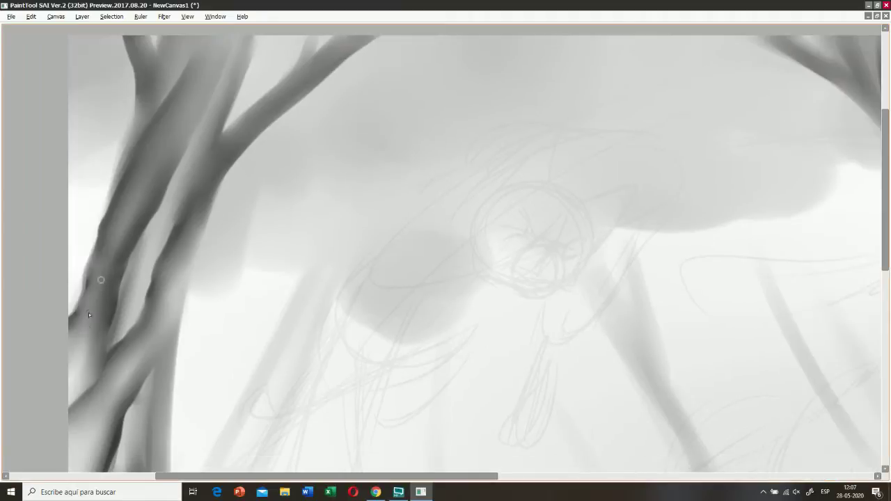
{"action": "left_click_drag", "start_coordinate": [94, 293], "coordinate": [139, 226]}
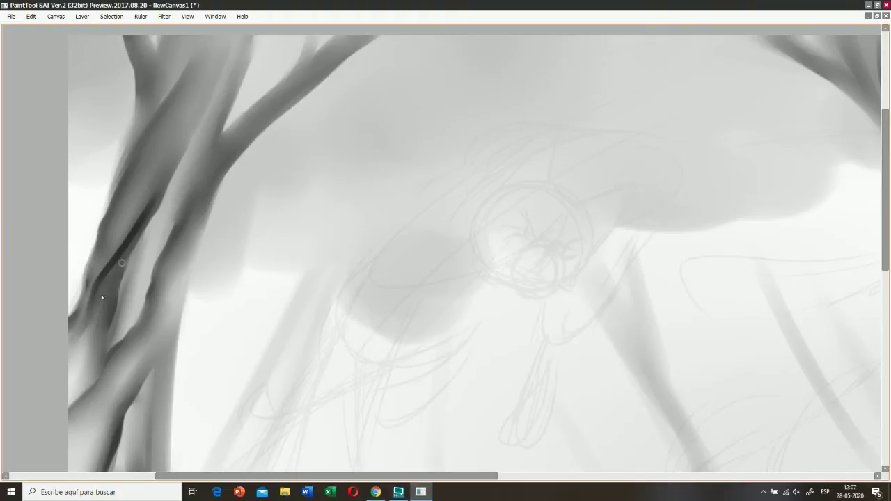
{"action": "left_click_drag", "start_coordinate": [140, 219], "coordinate": [97, 285]}
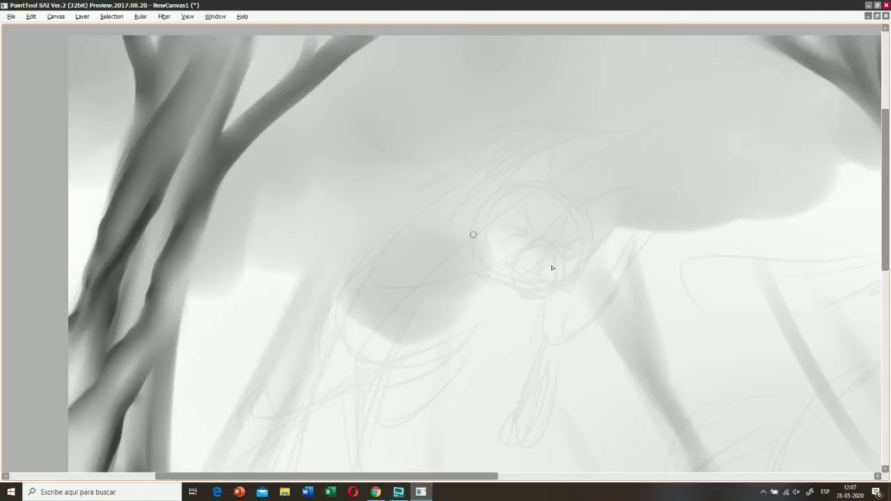
- Paint dark contours along the side branch and trunk of the background tree behind the rocks and blend them into the bark
{"action": "left_click_drag", "start_coordinate": [470, 477], "coordinate": [786, 426]}
{"action": "left_click_drag", "start_coordinate": [383, 151], "coordinate": [444, 249]}
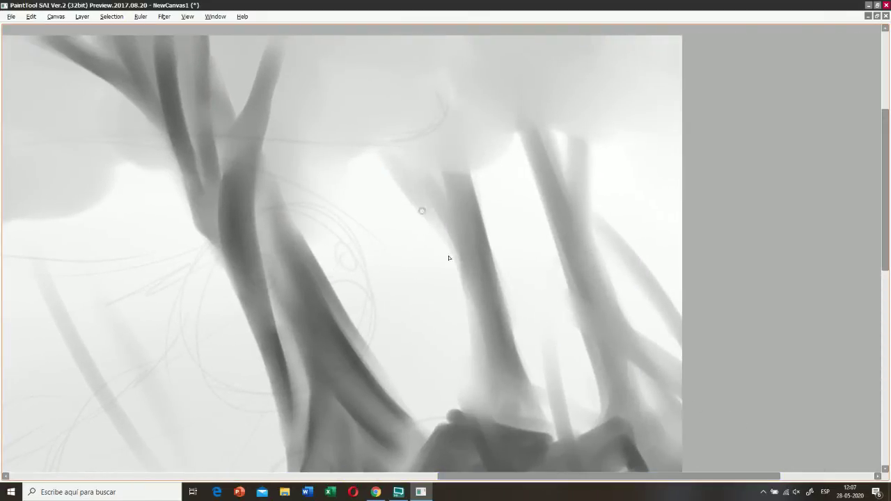
{"action": "mouse_move", "coordinate": [398, 163]}
{"action": "left_mouse_down"}
{"action": "mouse_move", "coordinate": [454, 257]}
{"action": "mouse_move", "coordinate": [412, 172]}
{"action": "mouse_move", "coordinate": [449, 242]}
{"action": "left_mouse_up"}
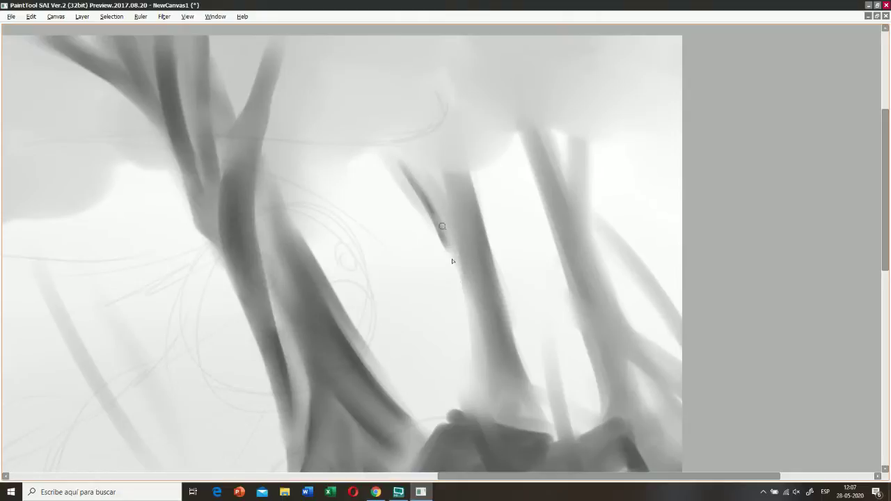
{"action": "left_click_drag", "start_coordinate": [469, 309], "coordinate": [461, 217]}
{"action": "left_click_drag", "start_coordinate": [460, 277], "coordinate": [465, 307]}
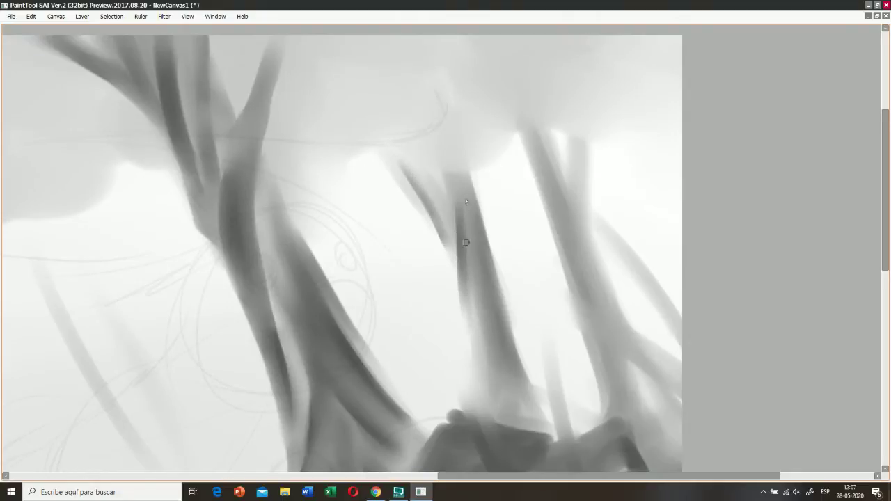
{"action": "left_click_drag", "start_coordinate": [464, 249], "coordinate": [487, 334]}
{"action": "left_click_drag", "start_coordinate": [466, 260], "coordinate": [492, 368]}
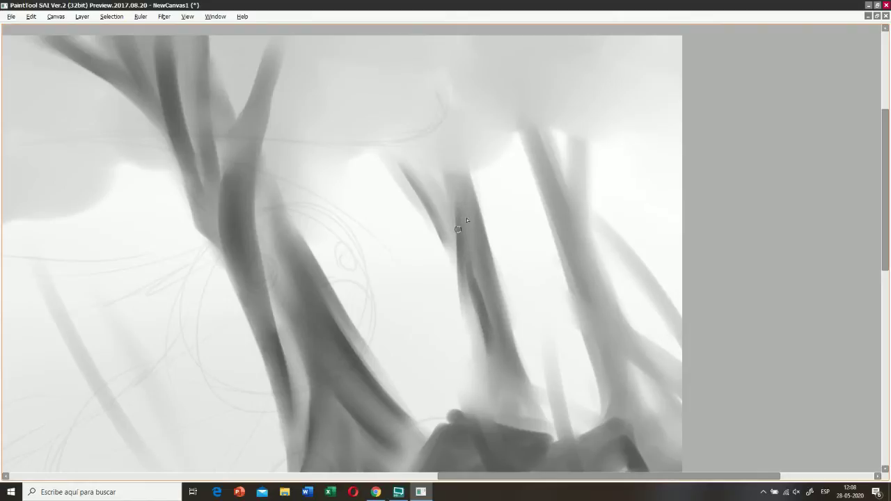
{"action": "left_click_drag", "start_coordinate": [456, 236], "coordinate": [471, 235]}
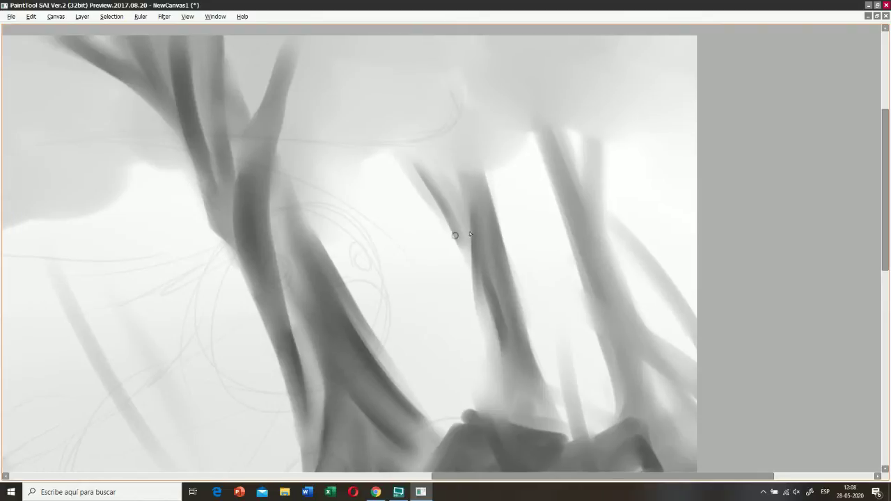
{"action": "left_click_drag", "start_coordinate": [480, 174], "coordinate": [493, 253]}
- Handwrite "Thanks for watching I appreciate it" in dark strokes over the pale area in front of the central trees
{"action": "scroll", "coordinate": [440, 197], "scroll_direction": "left", "scroll_amount": 10}
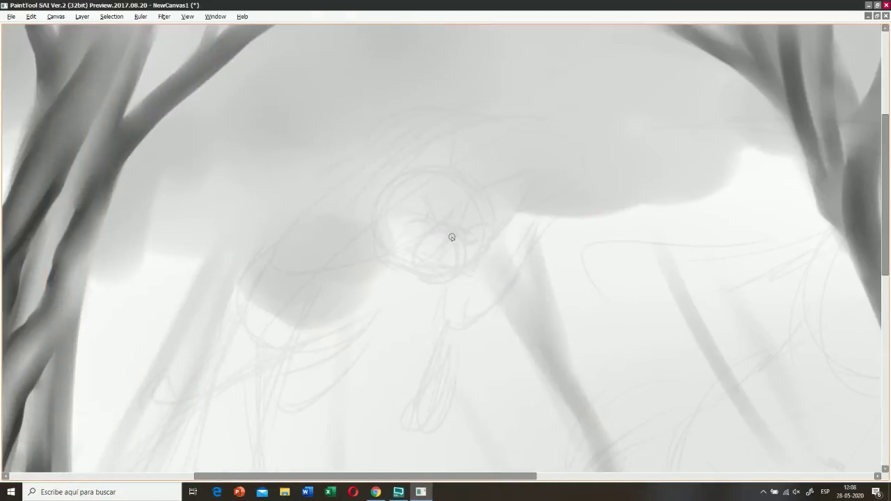
{"action": "scroll", "coordinate": [452, 237], "scroll_direction": "down", "scroll_amount": 8}
{"action": "left_click_drag", "start_coordinate": [365, 184], "coordinate": [374, 224]}
{"action": "mouse_move", "coordinate": [353, 198]}
{"action": "left_mouse_down"}
{"action": "mouse_move", "coordinate": [382, 176]}
{"action": "mouse_move", "coordinate": [387, 220]}
{"action": "mouse_move", "coordinate": [436, 217]}
{"action": "mouse_move", "coordinate": [445, 202]}
{"action": "mouse_move", "coordinate": [470, 207]}
{"action": "mouse_move", "coordinate": [469, 171]}
{"action": "mouse_move", "coordinate": [515, 209]}
{"action": "left_mouse_up"}
{"action": "mouse_move", "coordinate": [359, 251]}
{"action": "left_mouse_down"}
{"action": "mouse_move", "coordinate": [347, 291]}
{"action": "mouse_move", "coordinate": [414, 263]}
{"action": "mouse_move", "coordinate": [481, 254]}
{"action": "mouse_move", "coordinate": [509, 276]}
{"action": "left_mouse_up"}
{"action": "mouse_move", "coordinate": [517, 232]}
{"action": "left_mouse_down"}
{"action": "mouse_move", "coordinate": [520, 273]}
{"action": "mouse_move", "coordinate": [526, 252]}
{"action": "left_mouse_up"}
{"action": "mouse_move", "coordinate": [547, 252]}
{"action": "left_mouse_down"}
{"action": "mouse_move", "coordinate": [537, 270]}
{"action": "mouse_move", "coordinate": [550, 268]}
{"action": "left_mouse_up"}
{"action": "mouse_move", "coordinate": [558, 241]}
{"action": "left_mouse_down"}
{"action": "mouse_move", "coordinate": [556, 272]}
{"action": "mouse_move", "coordinate": [576, 270]}
{"action": "left_mouse_up"}
{"action": "mouse_move", "coordinate": [582, 255]}
{"action": "left_mouse_down"}
{"action": "mouse_move", "coordinate": [584, 263]}
{"action": "mouse_move", "coordinate": [650, 252]}
{"action": "mouse_move", "coordinate": [632, 270]}
{"action": "left_mouse_up"}
{"action": "left_click_drag", "start_coordinate": [306, 327], "coordinate": [320, 362]}
{"action": "left_click_drag", "start_coordinate": [369, 340], "coordinate": [357, 356]}
{"action": "left_click_drag", "start_coordinate": [376, 335], "coordinate": [383, 368]}
{"action": "mouse_move", "coordinate": [383, 339]}
{"action": "left_mouse_down"}
{"action": "mouse_move", "coordinate": [387, 351]}
{"action": "mouse_move", "coordinate": [415, 359]}
{"action": "left_mouse_up"}
{"action": "mouse_move", "coordinate": [412, 342]}
{"action": "left_mouse_down"}
{"action": "mouse_move", "coordinate": [417, 327]}
{"action": "mouse_move", "coordinate": [427, 348]}
{"action": "left_mouse_up"}
{"action": "mouse_move", "coordinate": [430, 322]}
{"action": "left_mouse_down"}
{"action": "mouse_move", "coordinate": [458, 346]}
{"action": "mouse_move", "coordinate": [541, 327]}
{"action": "mouse_move", "coordinate": [549, 334]}
{"action": "left_mouse_up"}
{"action": "left_click_drag", "start_coordinate": [528, 329], "coordinate": [546, 323]}
{"action": "left_click_drag", "start_coordinate": [551, 291], "coordinate": [564, 327]}
{"action": "mouse_move", "coordinate": [546, 307]}
{"action": "left_mouse_down"}
{"action": "mouse_move", "coordinate": [571, 301]}
{"action": "mouse_move", "coordinate": [595, 326]}
{"action": "mouse_move", "coordinate": [611, 321]}
{"action": "left_mouse_up"}
{"action": "mouse_move", "coordinate": [635, 282]}
{"action": "left_mouse_down"}
{"action": "mouse_move", "coordinate": [638, 317]}
{"action": "mouse_move", "coordinate": [644, 285]}
{"action": "left_mouse_up"}
- Add thin dark branches to the crown of the tree behind the rocks and merge them into its trunk
{"action": "key", "text": "Right"}
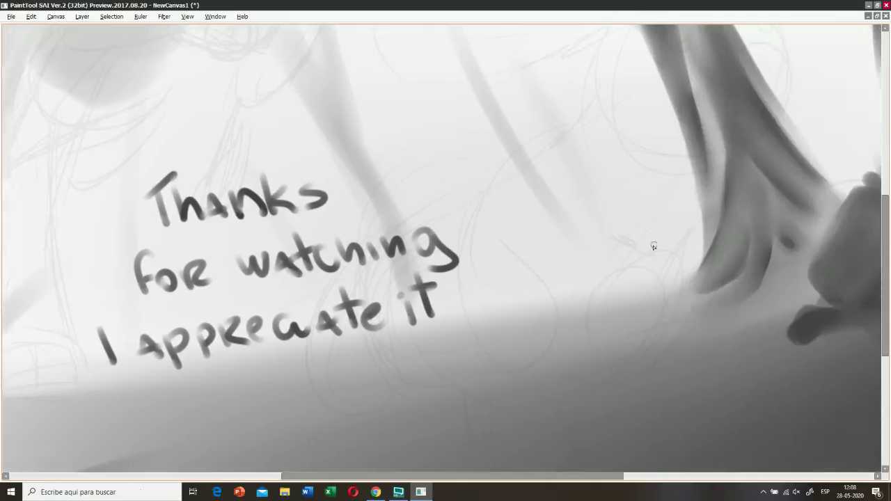
{"action": "key", "text": "Up"}
{"action": "scroll", "coordinate": [635, 262], "scroll_direction": "up", "scroll_amount": 6}
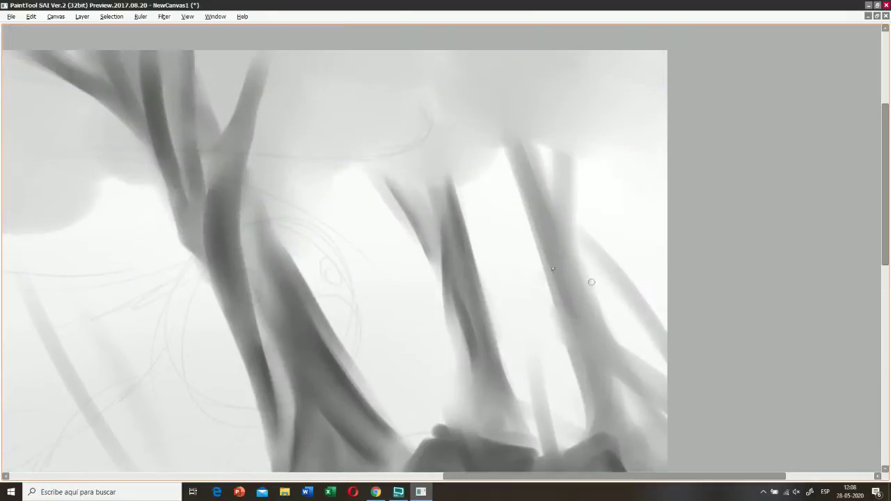
{"action": "left_click_drag", "start_coordinate": [426, 232], "coordinate": [402, 159]}
{"action": "left_click_drag", "start_coordinate": [422, 214], "coordinate": [404, 174]}
{"action": "mouse_move", "coordinate": [444, 259]}
{"action": "left_mouse_down"}
{"action": "mouse_move", "coordinate": [431, 190]}
{"action": "mouse_move", "coordinate": [440, 254]}
{"action": "left_mouse_up"}
{"action": "left_click_drag", "start_coordinate": [423, 153], "coordinate": [443, 309]}
{"action": "left_click_drag", "start_coordinate": [417, 240], "coordinate": [427, 259]}
{"action": "left_click_drag", "start_coordinate": [414, 227], "coordinate": [431, 253]}
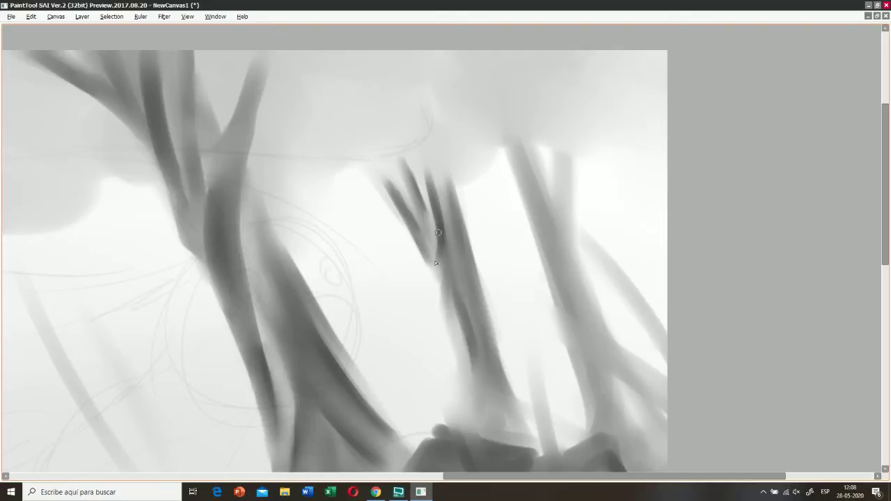
{"action": "left_click_drag", "start_coordinate": [435, 200], "coordinate": [438, 266]}
- Paint dark root strands at the base of the tree behind the rocks and deepen the shading along its trunk
{"action": "mouse_move", "coordinate": [485, 348]}
{"action": "left_mouse_down"}
{"action": "mouse_move", "coordinate": [525, 437]}
{"action": "mouse_move", "coordinate": [476, 324]}
{"action": "mouse_move", "coordinate": [510, 419]}
{"action": "mouse_move", "coordinate": [476, 313]}
{"action": "mouse_move", "coordinate": [522, 431]}
{"action": "mouse_move", "coordinate": [517, 438]}
{"action": "mouse_move", "coordinate": [472, 390]}
{"action": "left_mouse_up"}
{"action": "left_click_drag", "start_coordinate": [467, 424], "coordinate": [473, 369]}
{"action": "mouse_move", "coordinate": [467, 407]}
{"action": "left_mouse_down"}
{"action": "mouse_move", "coordinate": [469, 347]}
{"action": "mouse_move", "coordinate": [479, 376]}
{"action": "left_mouse_up"}
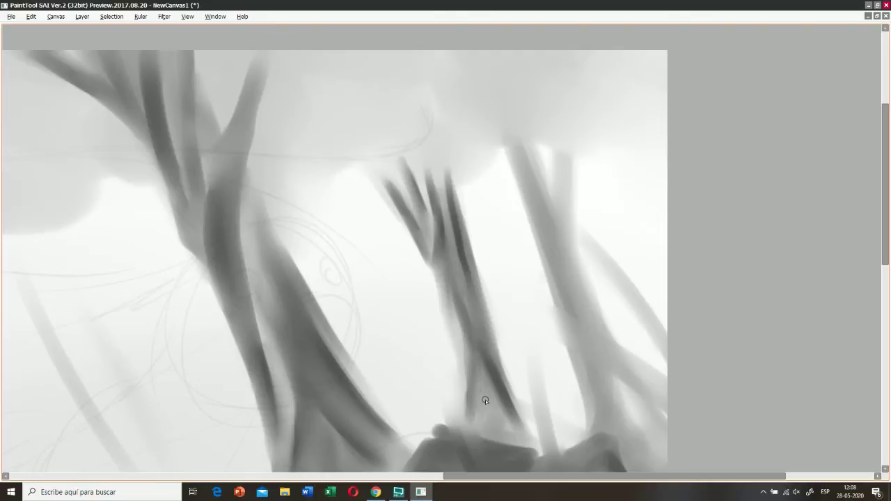
{"action": "left_click_drag", "start_coordinate": [486, 387], "coordinate": [495, 435]}
{"action": "left_click_drag", "start_coordinate": [482, 371], "coordinate": [495, 436]}
{"action": "left_click_drag", "start_coordinate": [488, 404], "coordinate": [493, 430]}
{"action": "left_click_drag", "start_coordinate": [484, 386], "coordinate": [495, 431]}
{"action": "left_click_drag", "start_coordinate": [453, 313], "coordinate": [465, 393]}
{"action": "left_click_drag", "start_coordinate": [451, 206], "coordinate": [479, 328]}
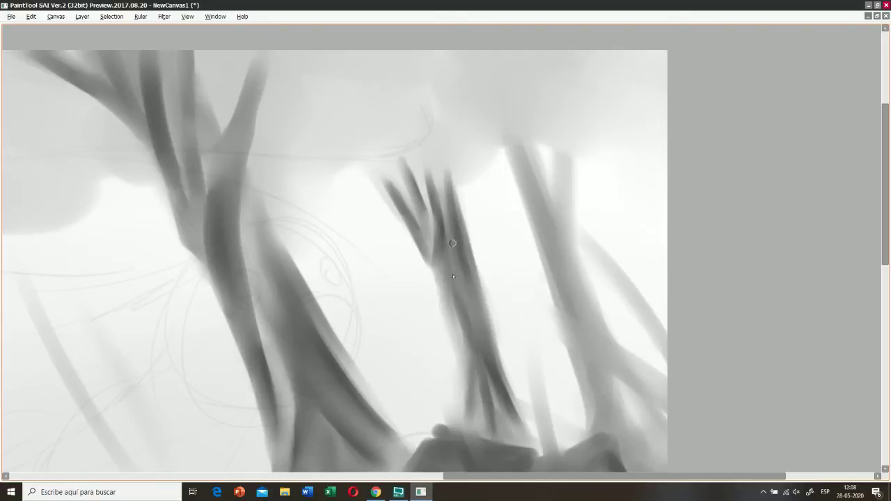
- Paint dark contours along the forked branches, trunk and side root of the tree nearest the canvas edge, and fill its outer branch
{"action": "left_click_drag", "start_coordinate": [518, 125], "coordinate": [557, 234]}
{"action": "mouse_move", "coordinate": [562, 154]}
{"action": "left_mouse_down"}
{"action": "mouse_move", "coordinate": [558, 257]}
{"action": "mouse_move", "coordinate": [584, 351]}
{"action": "mouse_move", "coordinate": [557, 254]}
{"action": "mouse_move", "coordinate": [579, 353]}
{"action": "mouse_move", "coordinate": [574, 434]}
{"action": "mouse_move", "coordinate": [583, 399]}
{"action": "mouse_move", "coordinate": [590, 420]}
{"action": "mouse_move", "coordinate": [576, 438]}
{"action": "mouse_move", "coordinate": [596, 428]}
{"action": "mouse_move", "coordinate": [569, 298]}
{"action": "mouse_move", "coordinate": [572, 291]}
{"action": "mouse_move", "coordinate": [592, 379]}
{"action": "mouse_move", "coordinate": [570, 302]}
{"action": "mouse_move", "coordinate": [565, 221]}
{"action": "mouse_move", "coordinate": [561, 268]}
{"action": "mouse_move", "coordinate": [575, 149]}
{"action": "mouse_move", "coordinate": [557, 233]}
{"action": "mouse_move", "coordinate": [588, 361]}
{"action": "left_mouse_up"}
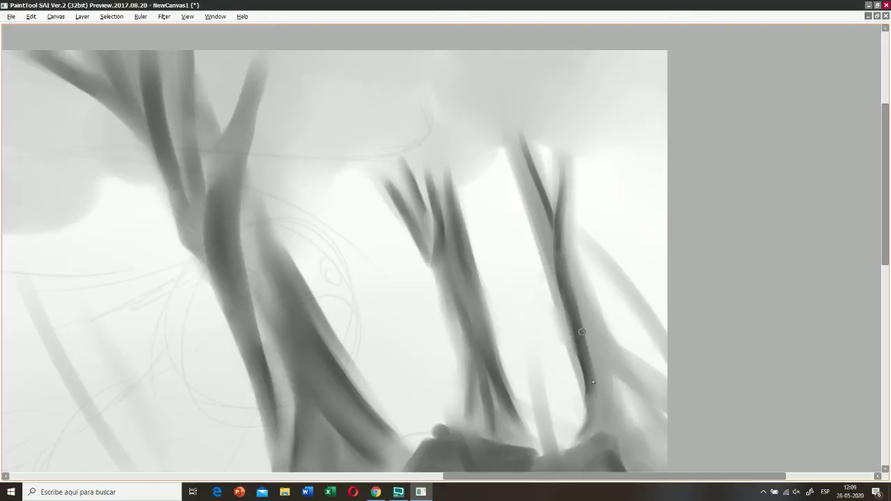
{"action": "mouse_move", "coordinate": [575, 284]}
{"action": "left_mouse_down"}
{"action": "mouse_move", "coordinate": [589, 327]}
{"action": "mouse_move", "coordinate": [641, 397]}
{"action": "mouse_move", "coordinate": [598, 339]}
{"action": "mouse_move", "coordinate": [685, 417]}
{"action": "mouse_move", "coordinate": [597, 348]}
{"action": "mouse_move", "coordinate": [577, 270]}
{"action": "mouse_move", "coordinate": [594, 281]}
{"action": "mouse_move", "coordinate": [617, 344]}
{"action": "mouse_move", "coordinate": [668, 380]}
{"action": "left_mouse_up"}
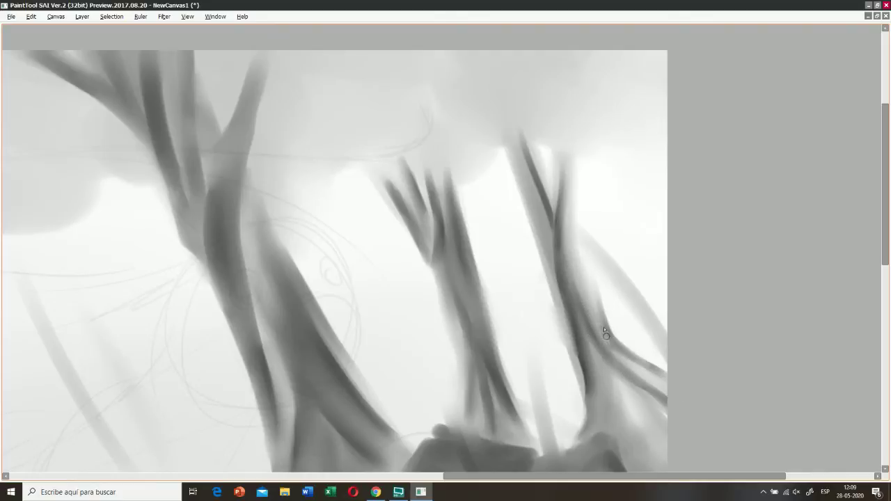
{"action": "left_click_drag", "start_coordinate": [544, 258], "coordinate": [515, 140]}
{"action": "mouse_move", "coordinate": [538, 218]}
{"action": "left_mouse_down"}
{"action": "mouse_move", "coordinate": [528, 188]}
{"action": "mouse_move", "coordinate": [543, 256]}
{"action": "left_mouse_up"}
{"action": "mouse_move", "coordinate": [532, 177]}
{"action": "left_mouse_down"}
{"action": "mouse_move", "coordinate": [552, 237]}
{"action": "mouse_move", "coordinate": [504, 148]}
{"action": "mouse_move", "coordinate": [524, 197]}
{"action": "left_mouse_up"}
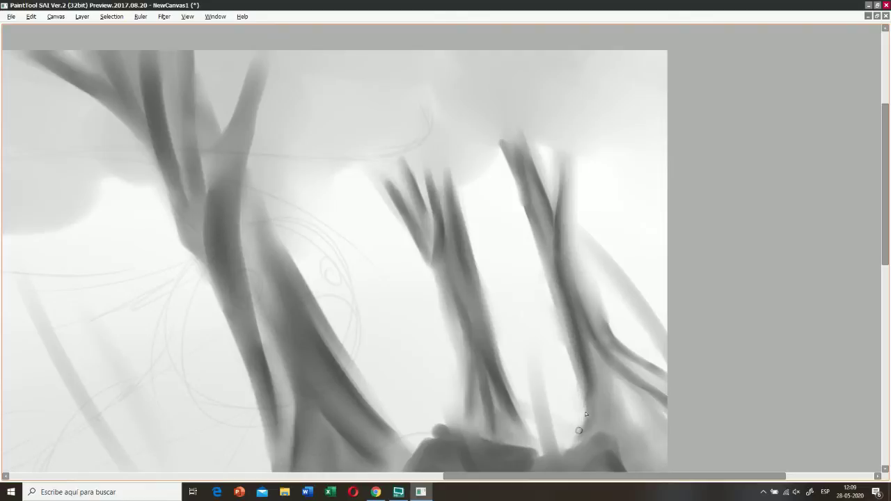
- Paint curved roots at the base of the tree nearest the canvas edge and extend the neighbouring tree's root over the rocks
{"action": "mouse_move", "coordinate": [604, 419]}
{"action": "left_mouse_down"}
{"action": "mouse_move", "coordinate": [667, 439]}
{"action": "mouse_move", "coordinate": [605, 390]}
{"action": "mouse_move", "coordinate": [607, 413]}
{"action": "mouse_move", "coordinate": [612, 389]}
{"action": "mouse_move", "coordinate": [656, 442]}
{"action": "left_mouse_up"}
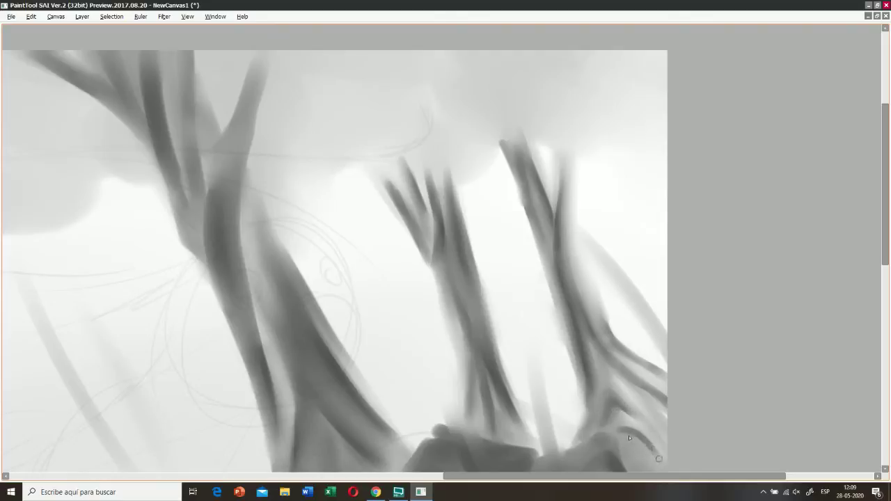
{"action": "scroll", "coordinate": [601, 369], "scroll_direction": "down", "scroll_amount": 5}
{"action": "scroll", "coordinate": [600, 359], "scroll_direction": "down", "scroll_amount": 3}
{"action": "left_click_drag", "start_coordinate": [589, 188], "coordinate": [579, 215]}
{"action": "left_click_drag", "start_coordinate": [592, 171], "coordinate": [578, 217]}
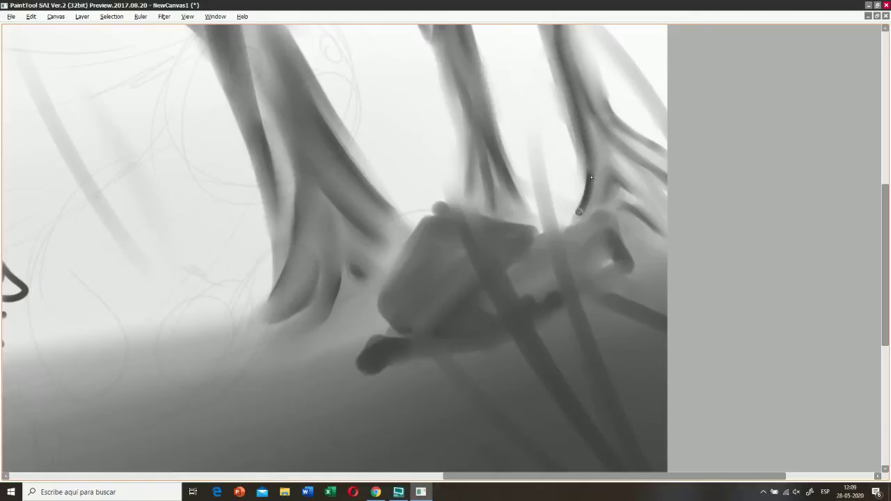
{"action": "mouse_move", "coordinate": [482, 175]}
{"action": "left_mouse_down"}
{"action": "mouse_move", "coordinate": [466, 204]}
{"action": "mouse_move", "coordinate": [470, 146]}
{"action": "mouse_move", "coordinate": [479, 198]}
{"action": "left_mouse_up"}
{"action": "mouse_move", "coordinate": [476, 155]}
{"action": "left_mouse_down"}
{"action": "mouse_move", "coordinate": [538, 211]}
{"action": "mouse_move", "coordinate": [556, 213]}
{"action": "mouse_move", "coordinate": [489, 199]}
{"action": "mouse_move", "coordinate": [527, 206]}
{"action": "mouse_move", "coordinate": [499, 177]}
{"action": "mouse_move", "coordinate": [505, 172]}
{"action": "mouse_move", "coordinate": [526, 208]}
{"action": "mouse_move", "coordinate": [491, 180]}
{"action": "mouse_move", "coordinate": [520, 211]}
{"action": "mouse_move", "coordinate": [542, 212]}
{"action": "left_mouse_up"}
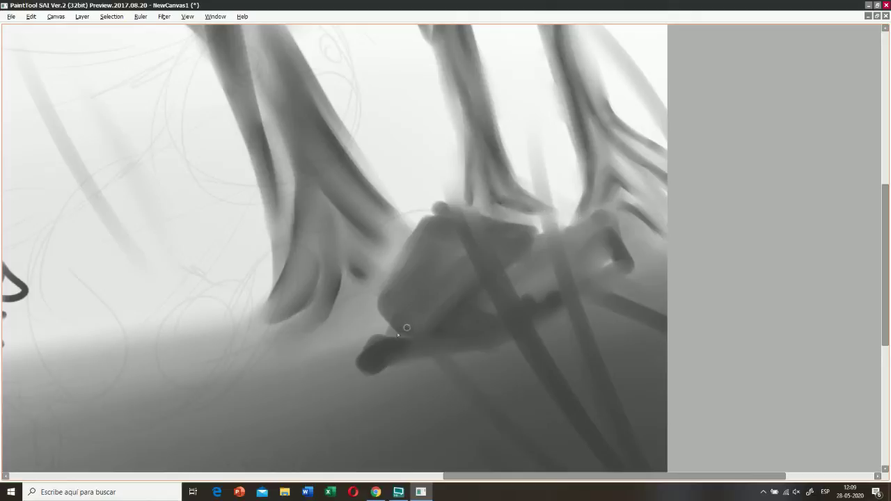
- Outline the large rock's facets with dark edges and blend the shading across its faces
{"action": "mouse_move", "coordinate": [401, 278]}
{"action": "left_mouse_down"}
{"action": "mouse_move", "coordinate": [427, 222]}
{"action": "mouse_move", "coordinate": [522, 240]}
{"action": "left_mouse_up"}
{"action": "left_click_drag", "start_coordinate": [487, 275], "coordinate": [417, 330]}
{"action": "left_click_drag", "start_coordinate": [452, 266], "coordinate": [458, 260]}
{"action": "mouse_move", "coordinate": [517, 245]}
{"action": "left_mouse_down"}
{"action": "mouse_move", "coordinate": [470, 251]}
{"action": "mouse_move", "coordinate": [414, 322]}
{"action": "left_mouse_up"}
{"action": "left_click_drag", "start_coordinate": [479, 268], "coordinate": [411, 327]}
{"action": "left_click_drag", "start_coordinate": [454, 292], "coordinate": [411, 326]}
{"action": "mouse_move", "coordinate": [490, 262]}
{"action": "left_mouse_down"}
{"action": "mouse_move", "coordinate": [445, 308]}
{"action": "mouse_move", "coordinate": [420, 319]}
{"action": "mouse_move", "coordinate": [510, 245]}
{"action": "left_mouse_up"}
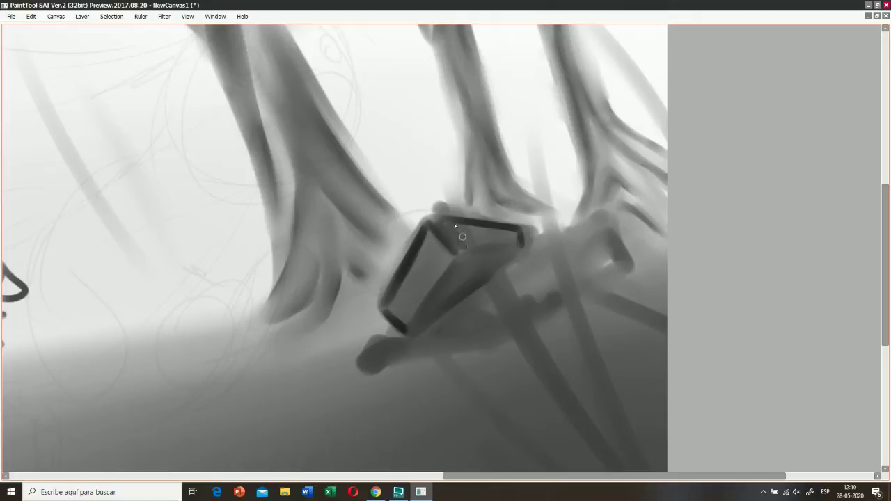
{"action": "mouse_move", "coordinate": [456, 250]}
{"action": "left_mouse_down"}
{"action": "mouse_move", "coordinate": [496, 237]}
{"action": "mouse_move", "coordinate": [441, 233]}
{"action": "mouse_move", "coordinate": [477, 241]}
{"action": "mouse_move", "coordinate": [512, 230]}
{"action": "mouse_move", "coordinate": [468, 225]}
{"action": "mouse_move", "coordinate": [456, 225]}
{"action": "mouse_move", "coordinate": [509, 236]}
{"action": "left_mouse_up"}
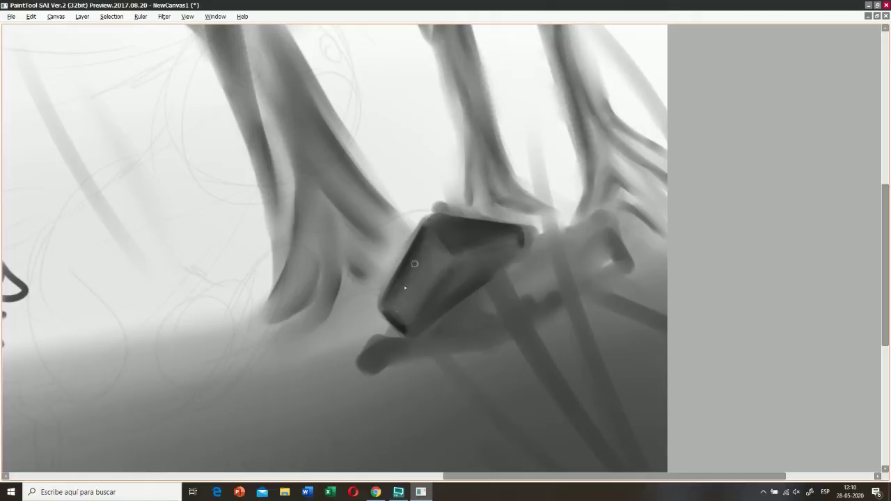
- Outline the second rock's facets with dark edges beside the large rock and blend the shading across its faces
{"action": "mouse_move", "coordinate": [477, 304]}
{"action": "left_mouse_down"}
{"action": "mouse_move", "coordinate": [497, 323]}
{"action": "mouse_move", "coordinate": [473, 299]}
{"action": "mouse_move", "coordinate": [524, 242]}
{"action": "mouse_move", "coordinate": [608, 216]}
{"action": "mouse_move", "coordinate": [623, 256]}
{"action": "mouse_move", "coordinate": [611, 276]}
{"action": "mouse_move", "coordinate": [516, 327]}
{"action": "left_mouse_up"}
{"action": "left_click_drag", "start_coordinate": [477, 302], "coordinate": [570, 291]}
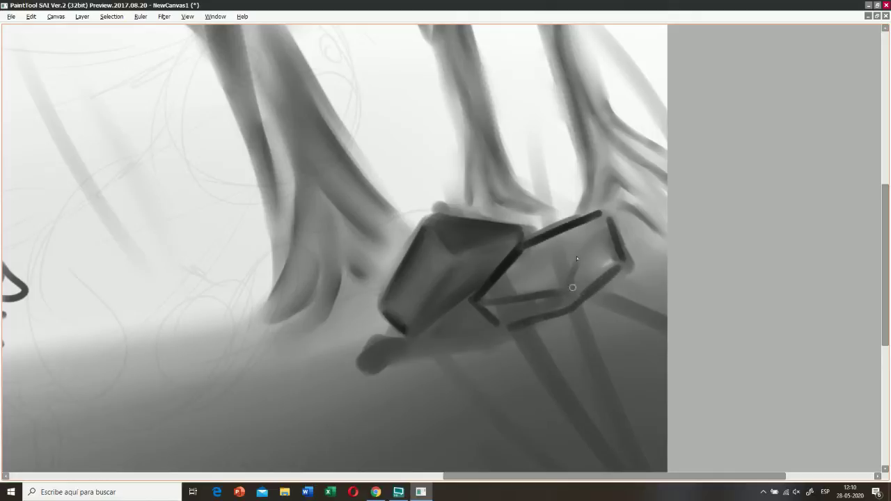
{"action": "left_click_drag", "start_coordinate": [599, 216], "coordinate": [570, 301]}
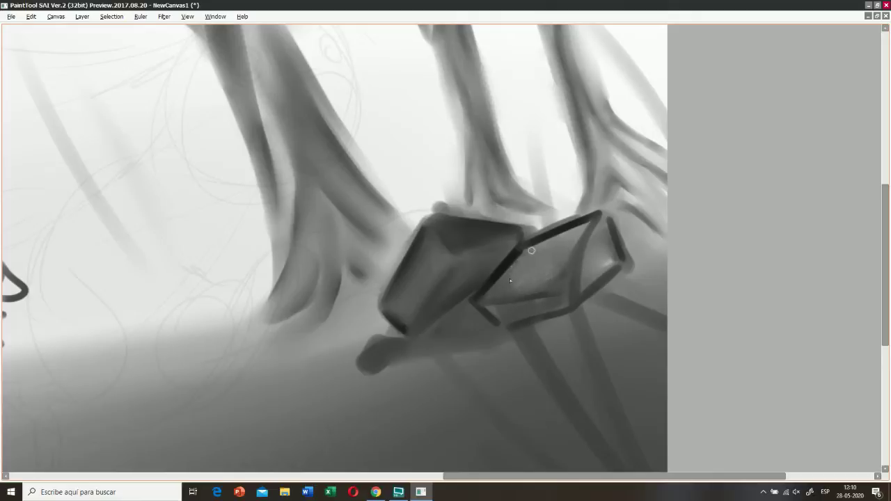
{"action": "mouse_move", "coordinate": [523, 255]}
{"action": "left_mouse_down"}
{"action": "mouse_move", "coordinate": [586, 225]}
{"action": "mouse_move", "coordinate": [565, 237]}
{"action": "mouse_move", "coordinate": [582, 231]}
{"action": "left_mouse_up"}
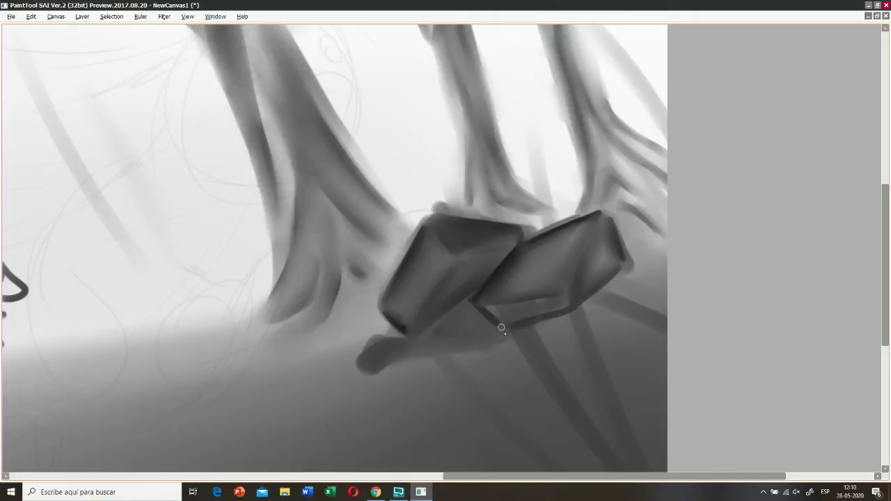
{"action": "mouse_move", "coordinate": [513, 317]}
{"action": "left_mouse_down"}
{"action": "mouse_move", "coordinate": [490, 344]}
{"action": "mouse_move", "coordinate": [513, 314]}
{"action": "mouse_move", "coordinate": [583, 328]}
{"action": "mouse_move", "coordinate": [529, 312]}
{"action": "mouse_move", "coordinate": [500, 327]}
{"action": "mouse_move", "coordinate": [561, 305]}
{"action": "mouse_move", "coordinate": [509, 305]}
{"action": "mouse_move", "coordinate": [534, 302]}
{"action": "left_mouse_up"}
- Shade the small rock wedged beneath the two larger ones and darken the gaps and the stone at its side
{"action": "mouse_move", "coordinate": [412, 349]}
{"action": "left_mouse_down"}
{"action": "mouse_move", "coordinate": [458, 308]}
{"action": "mouse_move", "coordinate": [499, 337]}
{"action": "mouse_move", "coordinate": [443, 346]}
{"action": "mouse_move", "coordinate": [495, 345]}
{"action": "mouse_move", "coordinate": [463, 347]}
{"action": "mouse_move", "coordinate": [417, 344]}
{"action": "mouse_move", "coordinate": [425, 352]}
{"action": "mouse_move", "coordinate": [449, 346]}
{"action": "mouse_move", "coordinate": [473, 306]}
{"action": "mouse_move", "coordinate": [429, 336]}
{"action": "left_mouse_up"}
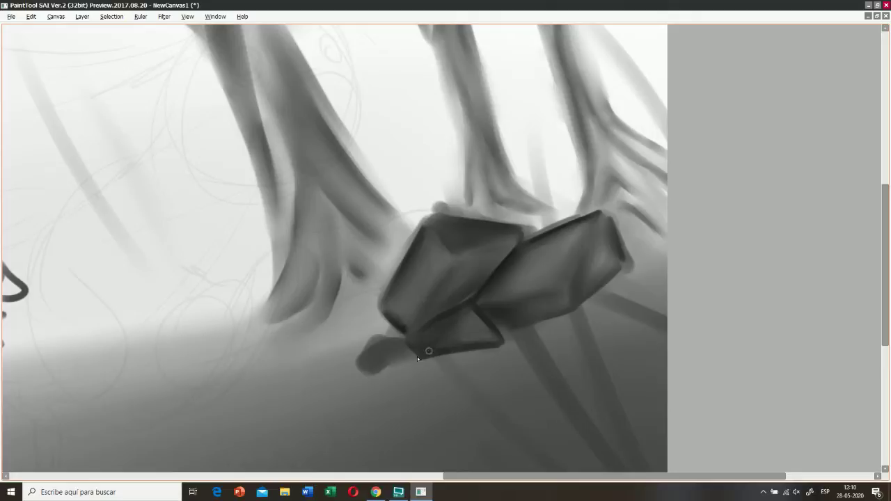
{"action": "left_click_drag", "start_coordinate": [471, 306], "coordinate": [497, 339]}
{"action": "mouse_move", "coordinate": [387, 344]}
{"action": "left_mouse_down"}
{"action": "mouse_move", "coordinate": [367, 357]}
{"action": "mouse_move", "coordinate": [404, 355]}
{"action": "mouse_move", "coordinate": [407, 343]}
{"action": "mouse_move", "coordinate": [378, 337]}
{"action": "mouse_move", "coordinate": [391, 326]}
{"action": "mouse_move", "coordinate": [367, 358]}
{"action": "mouse_move", "coordinate": [395, 344]}
{"action": "mouse_move", "coordinate": [357, 364]}
{"action": "mouse_move", "coordinate": [398, 355]}
{"action": "mouse_move", "coordinate": [368, 360]}
{"action": "mouse_move", "coordinate": [366, 351]}
{"action": "mouse_move", "coordinate": [390, 363]}
{"action": "mouse_move", "coordinate": [378, 367]}
{"action": "mouse_move", "coordinate": [424, 361]}
{"action": "left_mouse_up"}
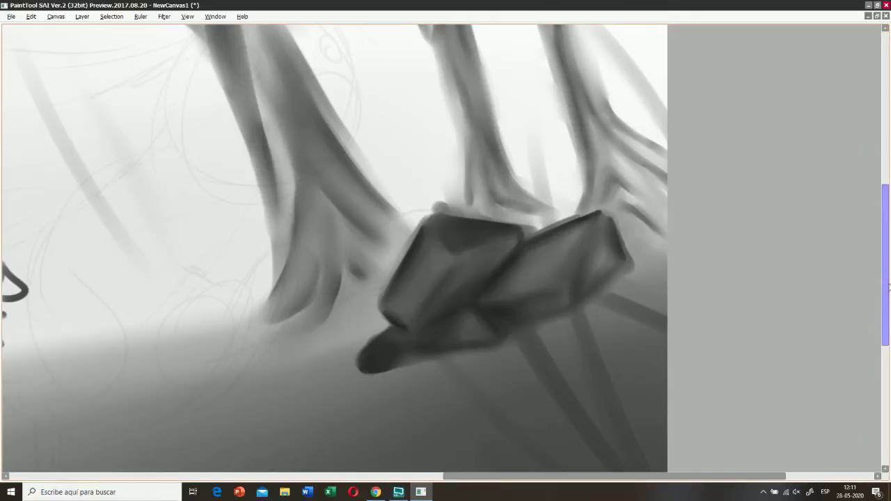
- Darken the thin upper branch of the forked tree nearest the canvas edge
{"action": "key", "text": "Left"}
{"action": "key", "text": "Left"}
{"action": "key", "text": "Left"}
{"action": "key", "text": "Left"}
{"action": "key", "text": "Left"}
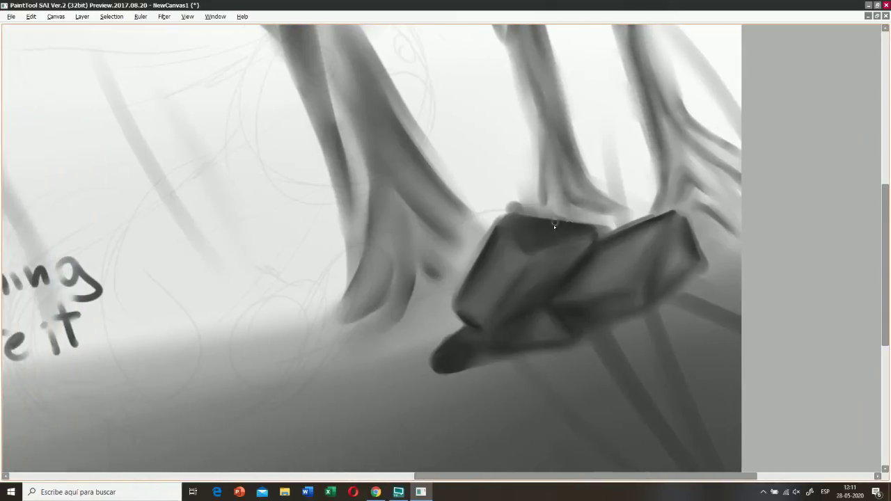
{"action": "key", "text": "Up"}
{"action": "key", "text": "Up"}
{"action": "key", "text": "Up"}
{"action": "key", "text": "Up"}
{"action": "key", "text": "Up"}
{"action": "key", "text": "Up"}
{"action": "key", "text": "Up"}
{"action": "key", "text": "Up"}
{"action": "key", "text": "Up"}
{"action": "key", "text": "Up"}
{"action": "key", "text": "Up"}
{"action": "key", "text": "Up"}
{"action": "key", "text": "Up"}
{"action": "key", "text": "Up"}
{"action": "scroll", "coordinate": [538, 237], "scroll_direction": "up", "scroll_amount": 1}
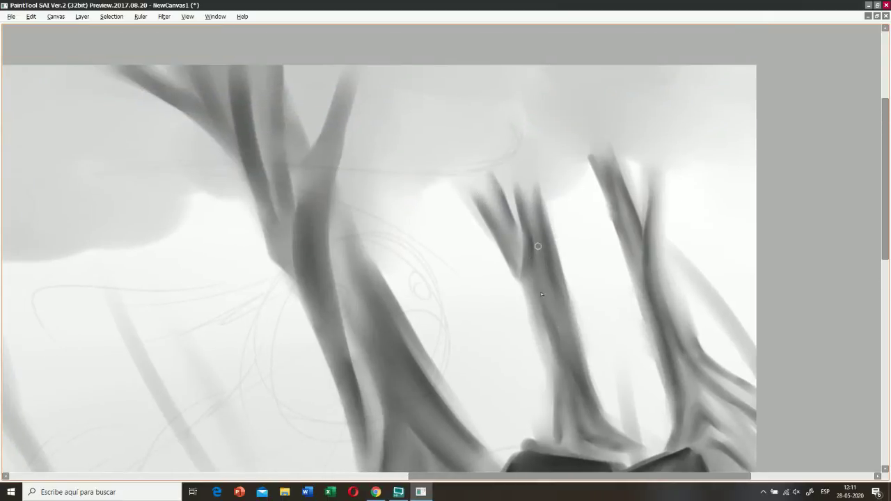
{"action": "mouse_move", "coordinate": [662, 252]}
{"action": "left_mouse_down"}
{"action": "mouse_move", "coordinate": [662, 179]}
{"action": "mouse_move", "coordinate": [662, 268]}
{"action": "left_mouse_up"}
{"action": "left_click_drag", "start_coordinate": [654, 195], "coordinate": [653, 262]}
{"action": "key", "text": "Down"}
{"action": "key", "text": "Down"}
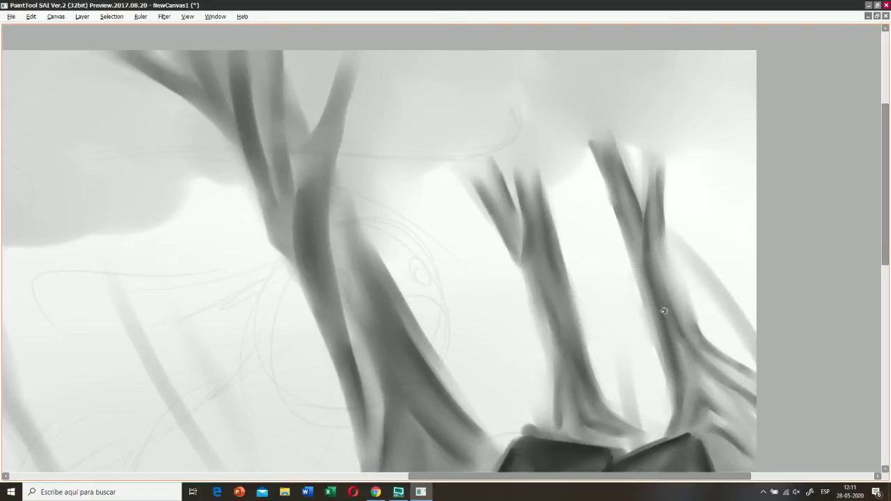
- Darken the thin distant trunk between the two slender trees and add a dark outer edge to the large tree's slanting root
{"action": "key", "text": "Left"}
{"action": "key", "text": "Left"}
{"action": "key", "text": "Left"}
{"action": "key", "text": "Left"}
{"action": "scroll", "coordinate": [644, 297], "scroll_direction": "left", "scroll_amount": 4}
{"action": "scroll", "coordinate": [637, 285], "scroll_direction": "right", "scroll_amount": 7}
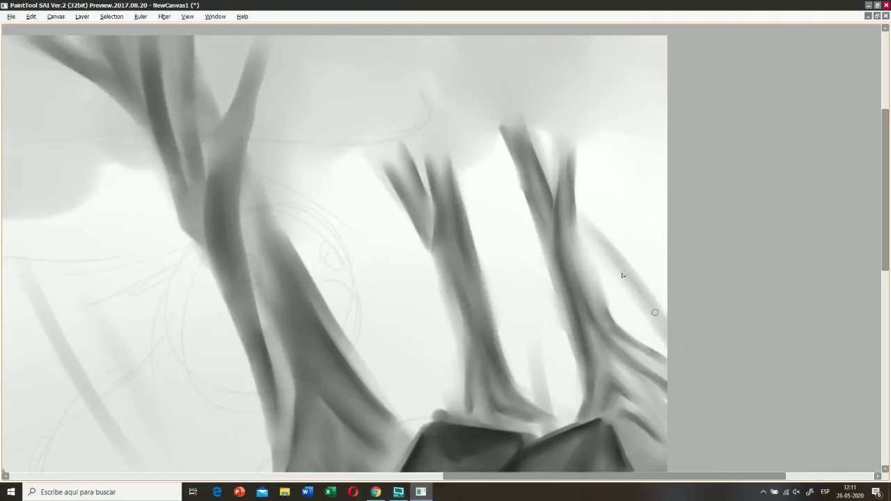
{"action": "left_click_drag", "start_coordinate": [543, 405], "coordinate": [522, 305]}
{"action": "key", "text": "Left"}
{"action": "key", "text": "Left"}
{"action": "key", "text": "Left"}
{"action": "key", "text": "Left"}
{"action": "key", "text": "Left"}
{"action": "left_click_drag", "start_coordinate": [416, 339], "coordinate": [475, 416]}
- Paint dark edges on the large central tree's upper branches and add two thin offshoots rising from its fork
{"action": "scroll", "coordinate": [406, 294], "scroll_direction": "left", "scroll_amount": 10}
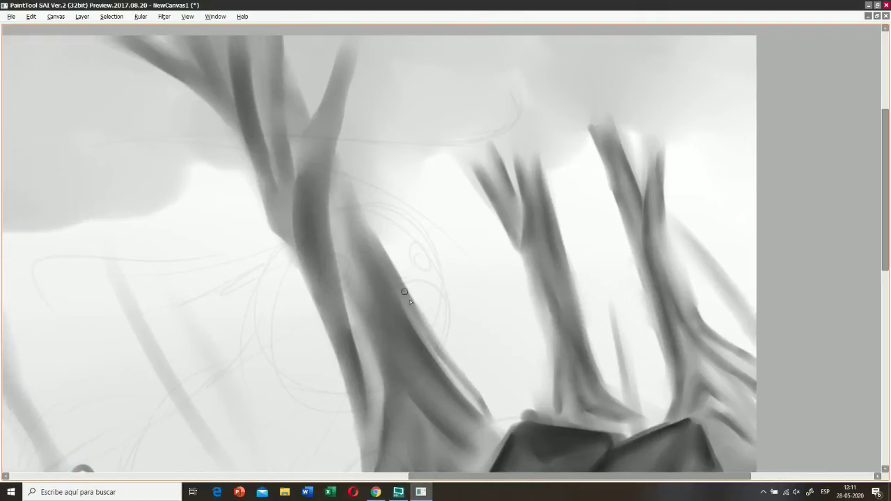
{"action": "scroll", "coordinate": [439, 289], "scroll_direction": "left", "scroll_amount": 1}
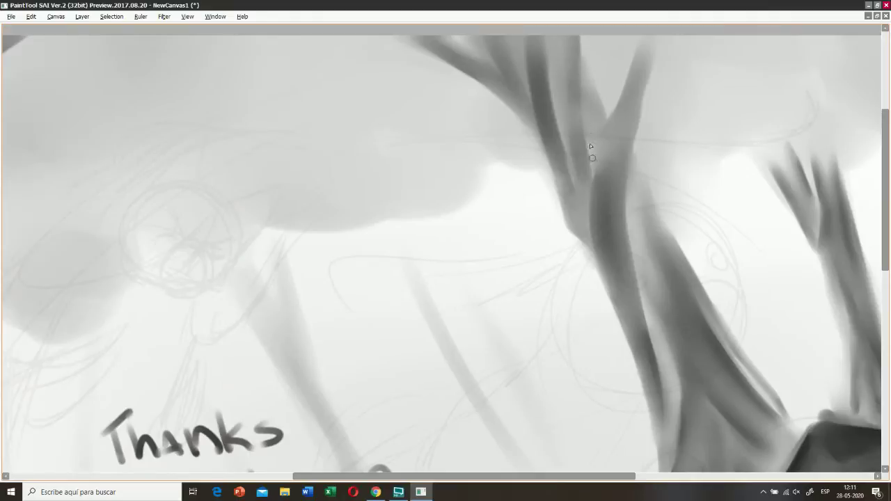
{"action": "left_click_drag", "start_coordinate": [577, 90], "coordinate": [590, 158]}
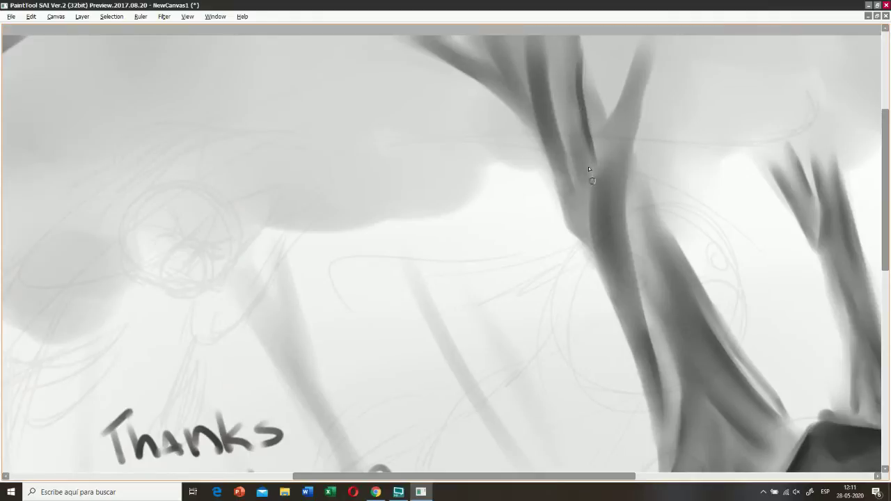
{"action": "left_click_drag", "start_coordinate": [580, 125], "coordinate": [578, 80]}
{"action": "left_click_drag", "start_coordinate": [603, 150], "coordinate": [619, 89]}
{"action": "left_click_drag", "start_coordinate": [600, 174], "coordinate": [618, 35]}
{"action": "mouse_move", "coordinate": [618, 69]}
{"action": "left_mouse_down"}
{"action": "mouse_move", "coordinate": [611, 126]}
{"action": "mouse_move", "coordinate": [617, 33]}
{"action": "mouse_move", "coordinate": [615, 103]}
{"action": "left_mouse_up"}
{"action": "mouse_move", "coordinate": [621, 32]}
{"action": "left_mouse_down"}
{"action": "mouse_move", "coordinate": [626, 71]}
{"action": "mouse_move", "coordinate": [605, 180]}
{"action": "left_mouse_up"}
{"action": "left_click_drag", "start_coordinate": [604, 148], "coordinate": [643, 60]}
{"action": "left_click_drag", "start_coordinate": [621, 119], "coordinate": [631, 92]}
{"action": "left_click_drag", "start_coordinate": [635, 129], "coordinate": [690, 37]}
{"action": "left_click_drag", "start_coordinate": [632, 130], "coordinate": [689, 36]}
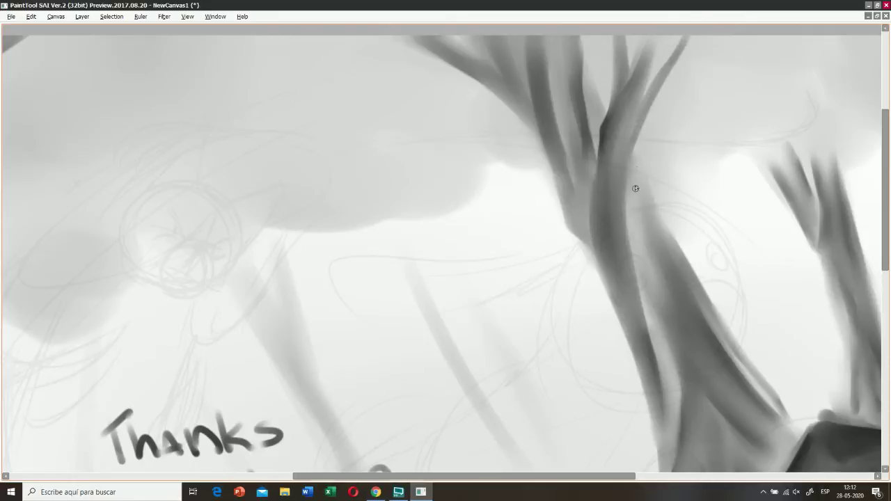
- Paint a dark contour along the large tree's trunk below the fork and blend it into the bark
{"action": "scroll", "coordinate": [621, 177], "scroll_direction": "left", "scroll_amount": 1}
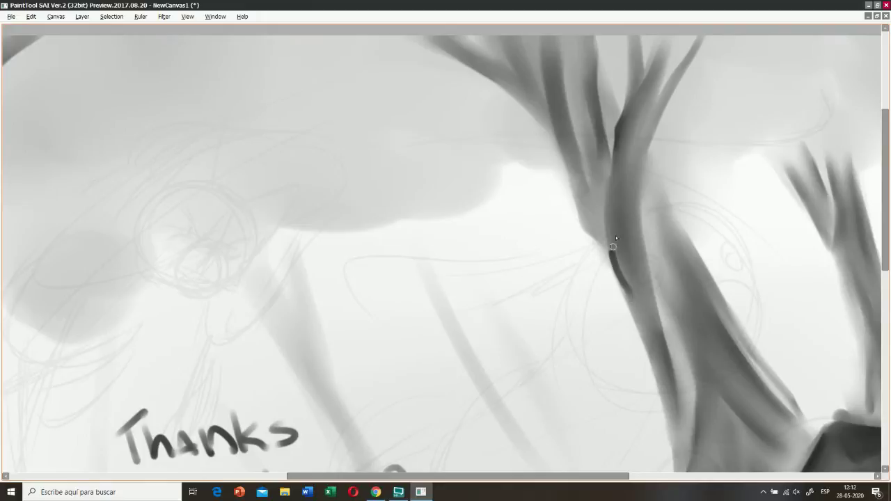
{"action": "left_click_drag", "start_coordinate": [612, 240], "coordinate": [616, 150]}
{"action": "left_click_drag", "start_coordinate": [618, 240], "coordinate": [628, 282]}
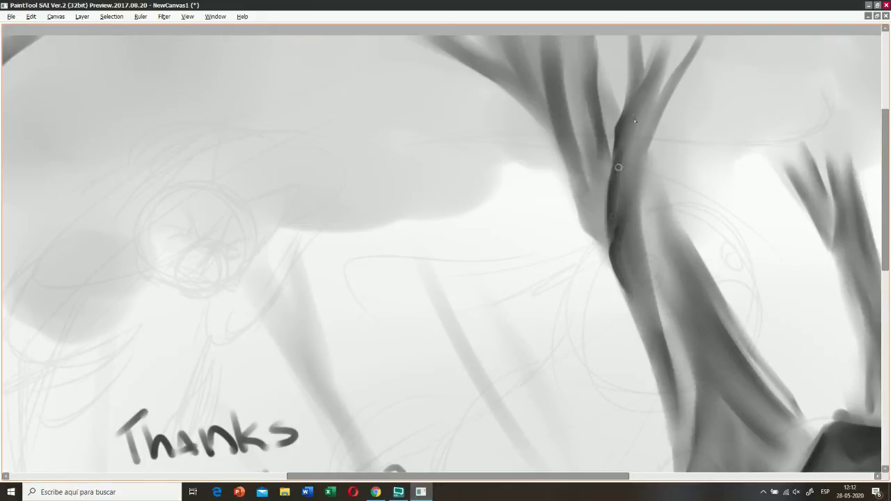
{"action": "left_click_drag", "start_coordinate": [615, 159], "coordinate": [610, 227]}
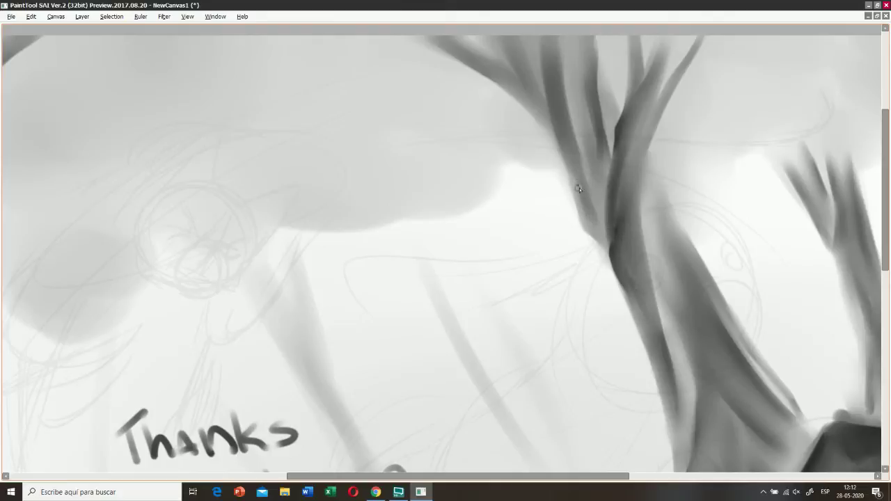
- Shade the light gap between the twisted strands of the tree at the opposite canvas edge with gray
{"action": "key", "text": "Left"}
{"action": "key", "text": "Left"}
{"action": "key", "text": "Left"}
{"action": "key", "text": "Left"}
{"action": "key", "text": "Left"}
{"action": "key", "text": "Left"}
{"action": "key", "text": "Left"}
{"action": "key", "text": "Left"}
{"action": "key", "text": "Left"}
{"action": "key", "text": "Left"}
{"action": "key", "text": "Left"}
{"action": "key", "text": "Left"}
{"action": "key", "text": "Left"}
{"action": "key", "text": "Left"}
{"action": "key", "text": "Left"}
{"action": "key", "text": "Left"}
{"action": "key", "text": "Left"}
{"action": "key", "text": "Left"}
{"action": "key", "text": "Left"}
{"action": "key", "text": "Left"}
{"action": "scroll", "coordinate": [589, 218], "scroll_direction": "left", "scroll_amount": 7}
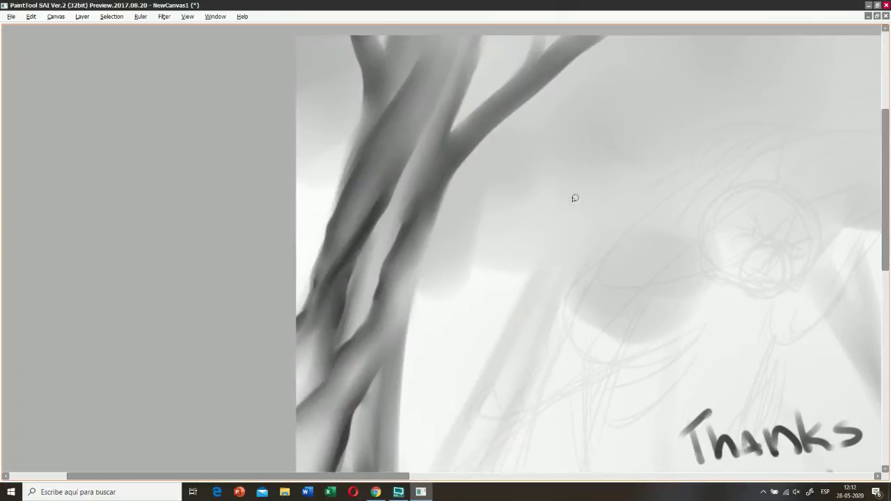
{"action": "mouse_move", "coordinate": [364, 300]}
{"action": "left_mouse_down"}
{"action": "mouse_move", "coordinate": [395, 215]}
{"action": "mouse_move", "coordinate": [355, 309]}
{"action": "mouse_move", "coordinate": [378, 238]}
{"action": "left_mouse_up"}
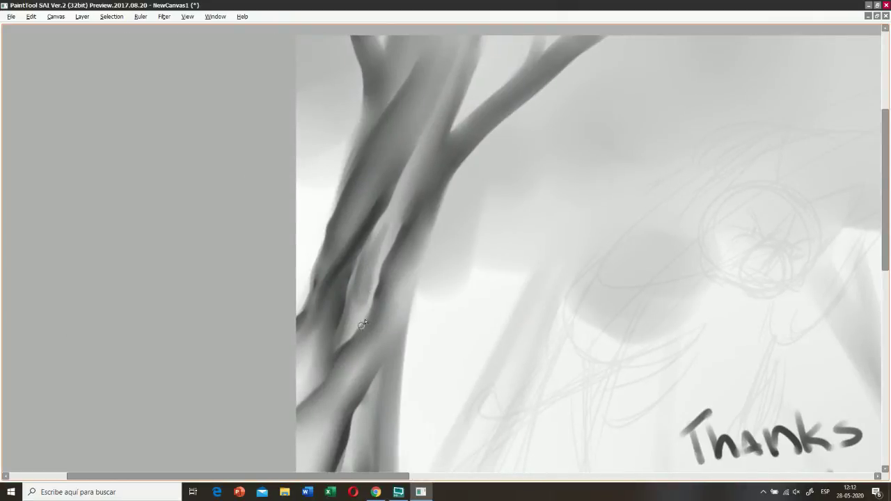
- Paint dark, curving bark strands across the lower part of the twisted trunk
{"action": "scroll", "coordinate": [362, 307], "scroll_direction": "down", "scroll_amount": 8}
{"action": "mouse_move", "coordinate": [306, 168]}
{"action": "left_mouse_down"}
{"action": "mouse_move", "coordinate": [291, 249]}
{"action": "mouse_move", "coordinate": [315, 176]}
{"action": "mouse_move", "coordinate": [284, 184]}
{"action": "mouse_move", "coordinate": [314, 169]}
{"action": "mouse_move", "coordinate": [275, 286]}
{"action": "mouse_move", "coordinate": [294, 163]}
{"action": "mouse_move", "coordinate": [328, 135]}
{"action": "left_mouse_up"}
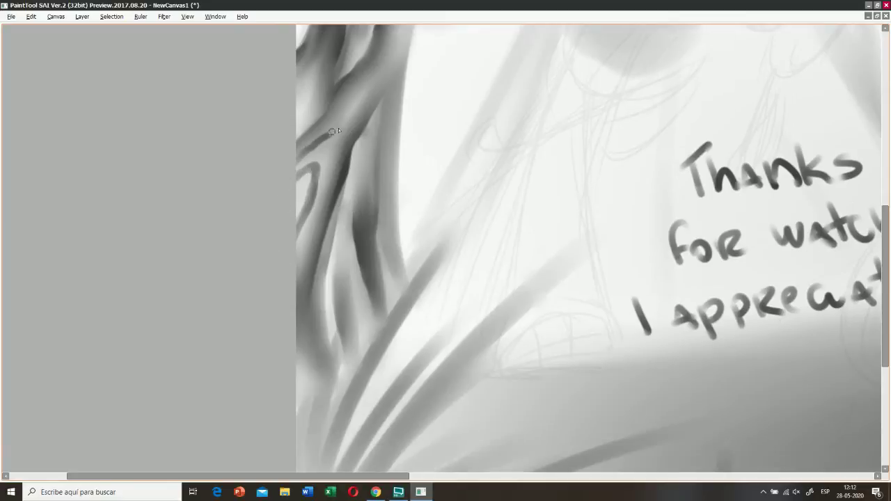
{"action": "left_click_drag", "start_coordinate": [321, 223], "coordinate": [288, 294]}
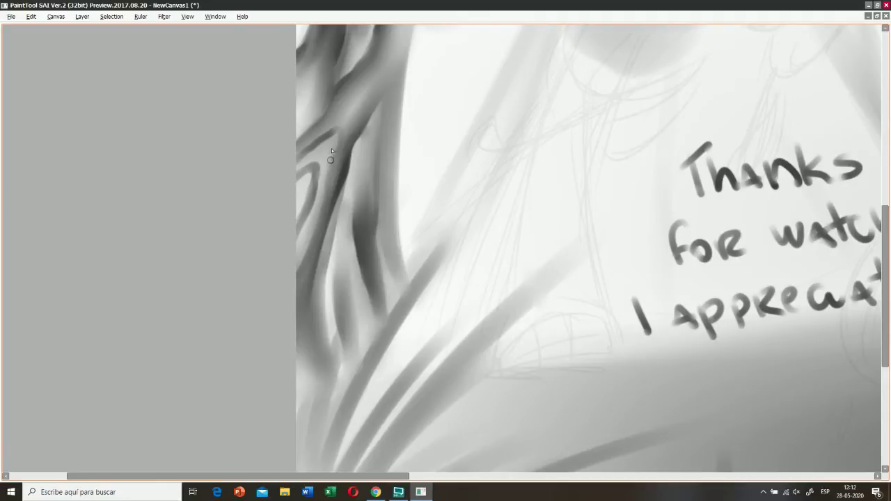
{"action": "scroll", "coordinate": [304, 163], "scroll_direction": "up", "scroll_amount": 3}
{"action": "left_click_drag", "start_coordinate": [300, 294], "coordinate": [290, 318]}
{"action": "left_click_drag", "start_coordinate": [328, 217], "coordinate": [366, 190]}
{"action": "left_click_drag", "start_coordinate": [360, 234], "coordinate": [349, 263]}
{"action": "left_click_drag", "start_coordinate": [353, 181], "coordinate": [390, 158]}
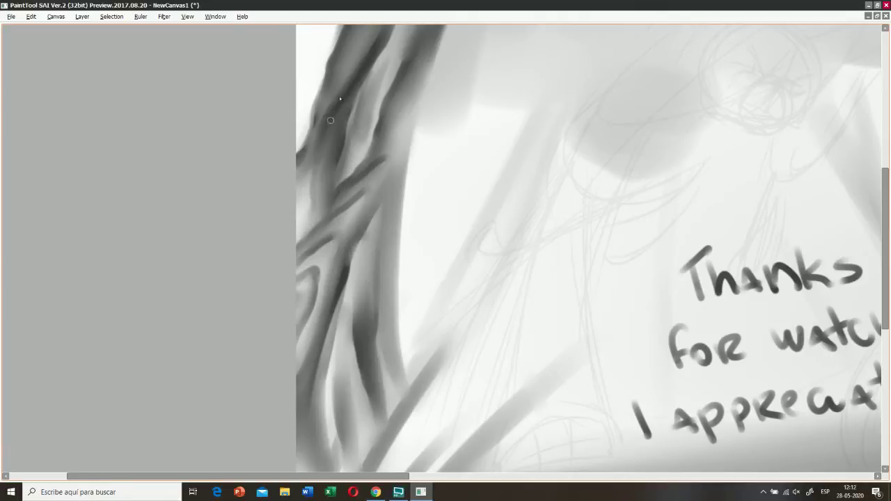
{"action": "mouse_move", "coordinate": [319, 199]}
{"action": "left_mouse_down"}
{"action": "mouse_move", "coordinate": [314, 224]}
{"action": "mouse_move", "coordinate": [307, 171]}
{"action": "left_mouse_up"}
- Extend the dark bark lines up the middle of the twisted trunk and add wavy grooves between its strands
{"action": "scroll", "coordinate": [330, 213], "scroll_direction": "up", "scroll_amount": 5}
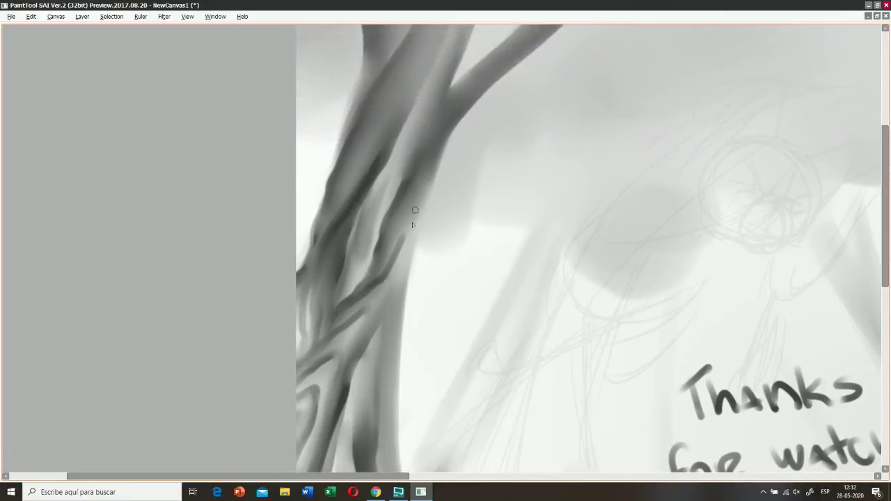
{"action": "mouse_move", "coordinate": [360, 360]}
{"action": "left_mouse_down"}
{"action": "mouse_move", "coordinate": [402, 243]}
{"action": "mouse_move", "coordinate": [350, 385]}
{"action": "mouse_move", "coordinate": [383, 247]}
{"action": "mouse_move", "coordinate": [419, 178]}
{"action": "left_mouse_up"}
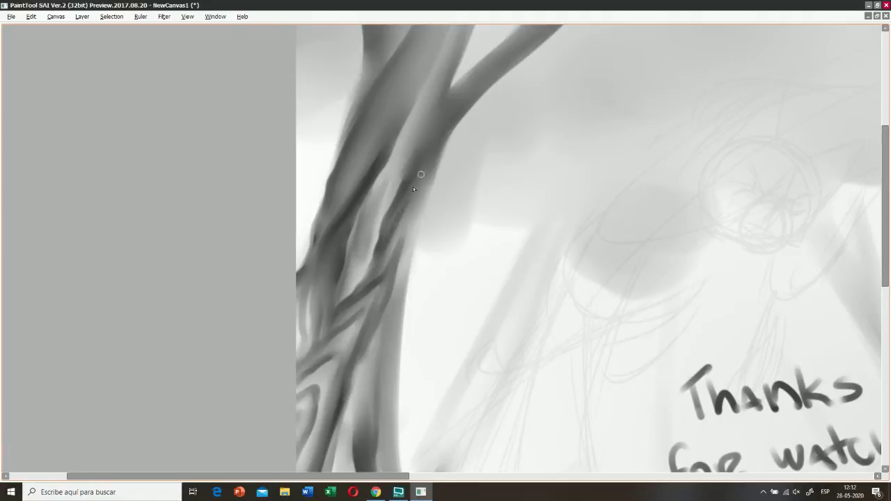
{"action": "mouse_move", "coordinate": [383, 217]}
{"action": "left_mouse_down"}
{"action": "mouse_move", "coordinate": [374, 251]}
{"action": "mouse_move", "coordinate": [334, 300]}
{"action": "mouse_move", "coordinate": [355, 213]}
{"action": "left_mouse_up"}
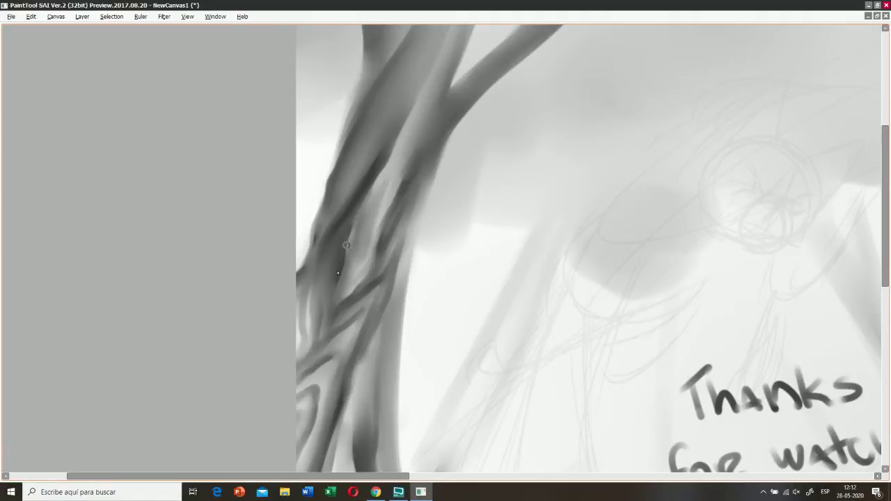
{"action": "scroll", "coordinate": [397, 182], "scroll_direction": "up", "scroll_amount": 2}
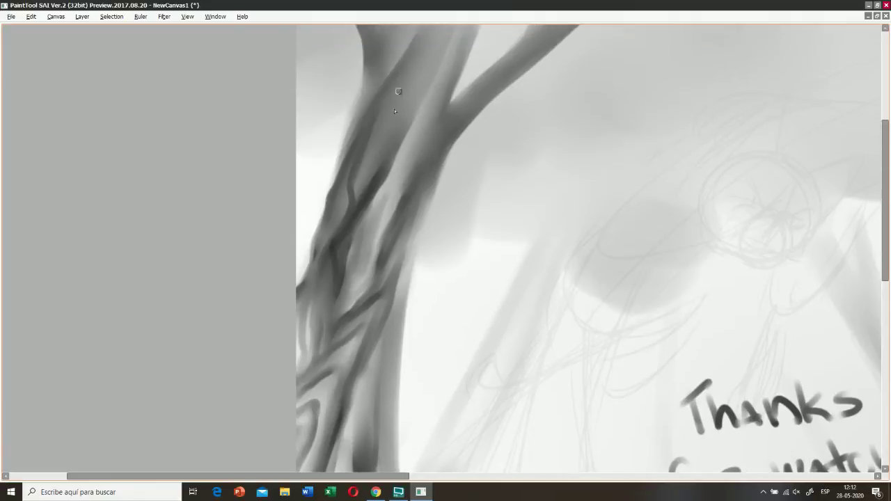
- Paint a dark strand winding down the twisted tree from the canvas top and fill its outer trunk with deep shading
{"action": "scroll", "coordinate": [393, 194], "scroll_direction": "up", "scroll_amount": 3}
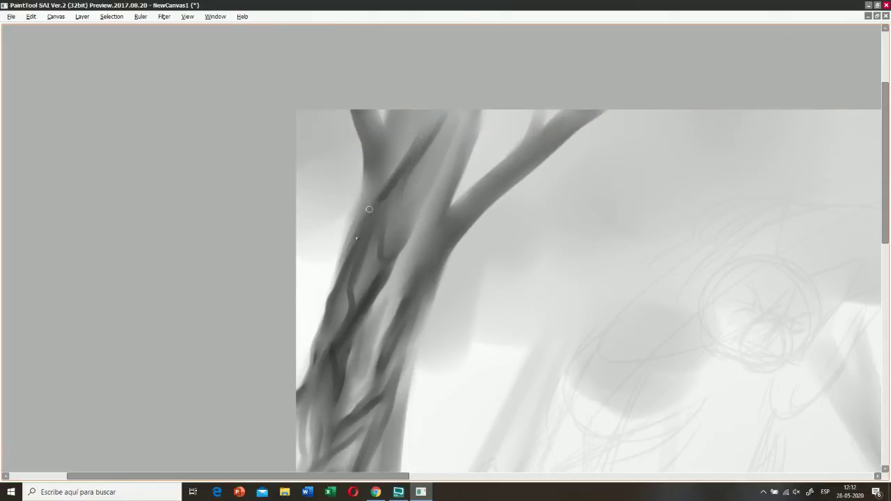
{"action": "left_click_drag", "start_coordinate": [351, 233], "coordinate": [448, 111]}
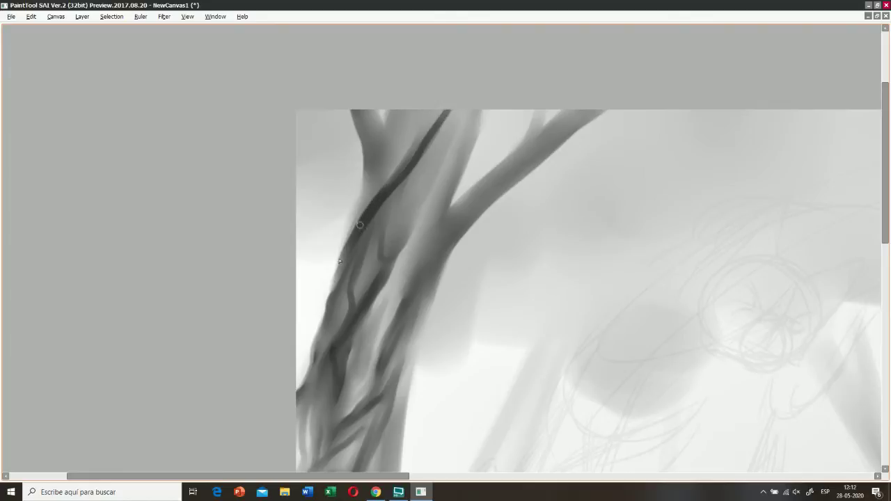
{"action": "mouse_move", "coordinate": [328, 300]}
{"action": "left_mouse_down"}
{"action": "mouse_move", "coordinate": [445, 103]}
{"action": "mouse_move", "coordinate": [341, 267]}
{"action": "mouse_move", "coordinate": [298, 396]}
{"action": "mouse_move", "coordinate": [322, 339]}
{"action": "mouse_move", "coordinate": [318, 364]}
{"action": "left_mouse_up"}
{"action": "mouse_move", "coordinate": [338, 298]}
{"action": "left_mouse_down"}
{"action": "mouse_move", "coordinate": [344, 277]}
{"action": "mouse_move", "coordinate": [365, 234]}
{"action": "mouse_move", "coordinate": [324, 385]}
{"action": "mouse_move", "coordinate": [329, 355]}
{"action": "left_mouse_up"}
{"action": "mouse_move", "coordinate": [340, 314]}
{"action": "left_mouse_down"}
{"action": "mouse_move", "coordinate": [323, 355]}
{"action": "mouse_move", "coordinate": [352, 272]}
{"action": "left_mouse_up"}
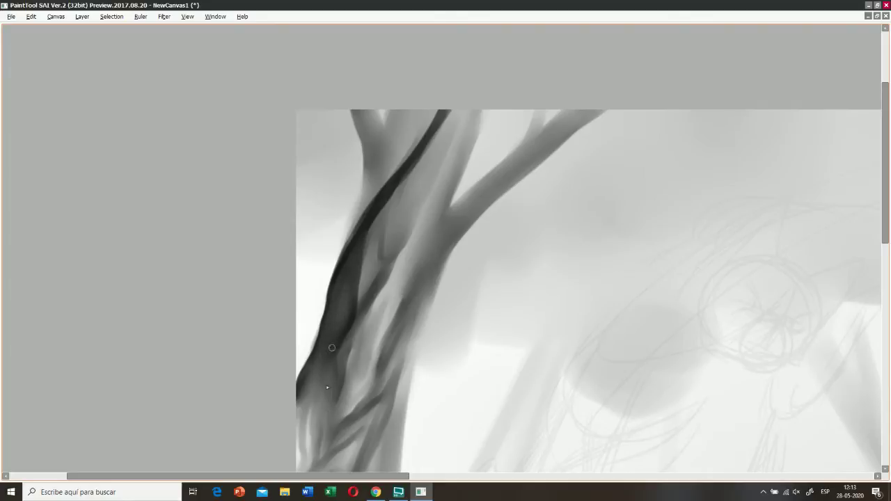
{"action": "left_click_drag", "start_coordinate": [370, 215], "coordinate": [344, 315]}
{"action": "left_click_drag", "start_coordinate": [391, 194], "coordinate": [346, 308]}
{"action": "mouse_move", "coordinate": [425, 138]}
{"action": "left_mouse_down"}
{"action": "mouse_move", "coordinate": [442, 120]}
{"action": "mouse_move", "coordinate": [414, 161]}
{"action": "left_mouse_up"}
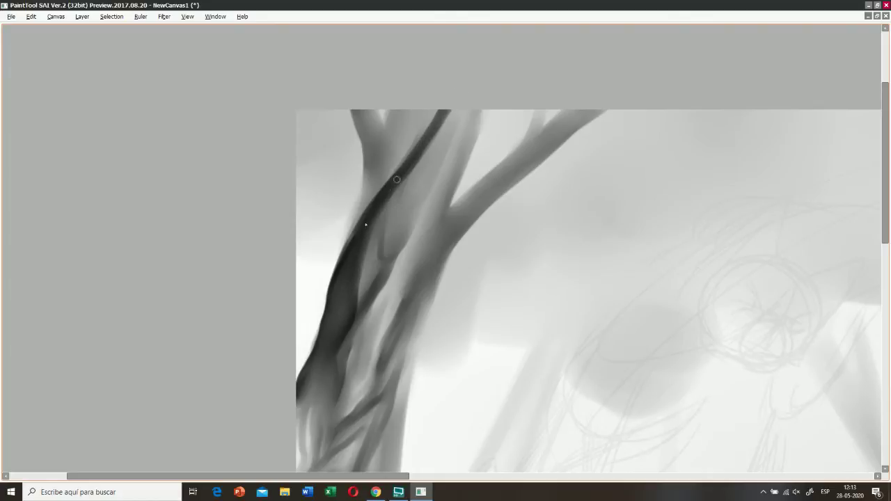
- Paint a dark hollow inside the twisted trunk beside the dark strand and blend its shading, keeping a lighter rim
{"action": "mouse_move", "coordinate": [384, 261]}
{"action": "left_mouse_down"}
{"action": "mouse_move", "coordinate": [444, 145]}
{"action": "mouse_move", "coordinate": [417, 216]}
{"action": "mouse_move", "coordinate": [462, 95]}
{"action": "mouse_move", "coordinate": [420, 190]}
{"action": "mouse_move", "coordinate": [376, 241]}
{"action": "mouse_move", "coordinate": [430, 156]}
{"action": "mouse_move", "coordinate": [401, 204]}
{"action": "left_mouse_up"}
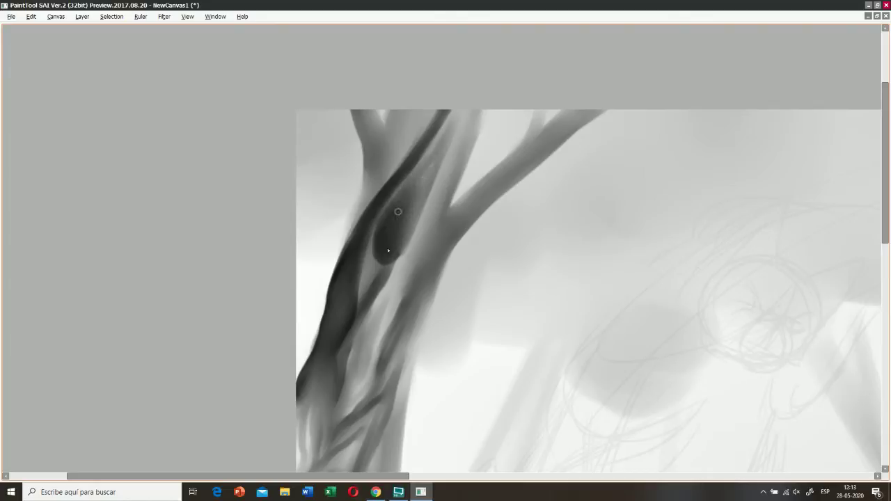
{"action": "mouse_move", "coordinate": [373, 235]}
{"action": "left_mouse_down"}
{"action": "mouse_move", "coordinate": [431, 172]}
{"action": "mouse_move", "coordinate": [372, 238]}
{"action": "mouse_move", "coordinate": [425, 190]}
{"action": "mouse_move", "coordinate": [398, 259]}
{"action": "mouse_move", "coordinate": [410, 234]}
{"action": "mouse_move", "coordinate": [376, 282]}
{"action": "mouse_move", "coordinate": [378, 231]}
{"action": "mouse_move", "coordinate": [415, 182]}
{"action": "mouse_move", "coordinate": [387, 241]}
{"action": "left_mouse_up"}
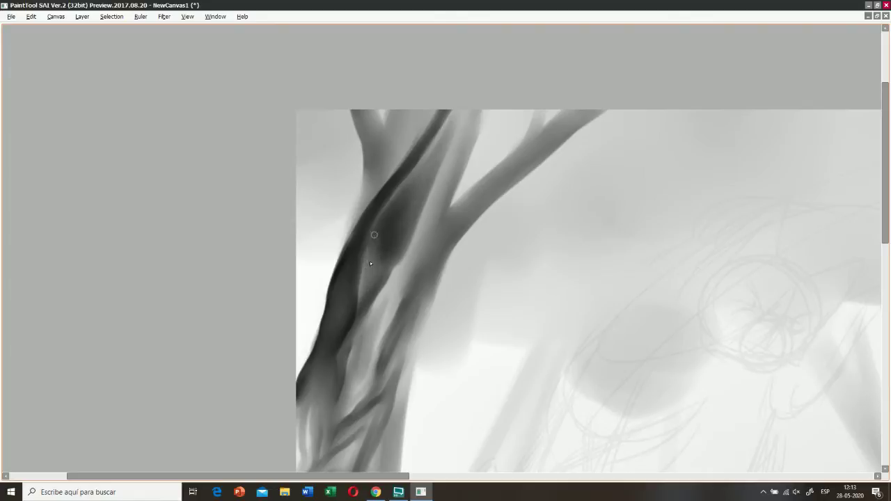
{"action": "left_click_drag", "start_coordinate": [369, 302], "coordinate": [401, 258]}
{"action": "left_click_drag", "start_coordinate": [364, 304], "coordinate": [362, 266]}
{"action": "left_click_drag", "start_coordinate": [412, 175], "coordinate": [452, 114]}
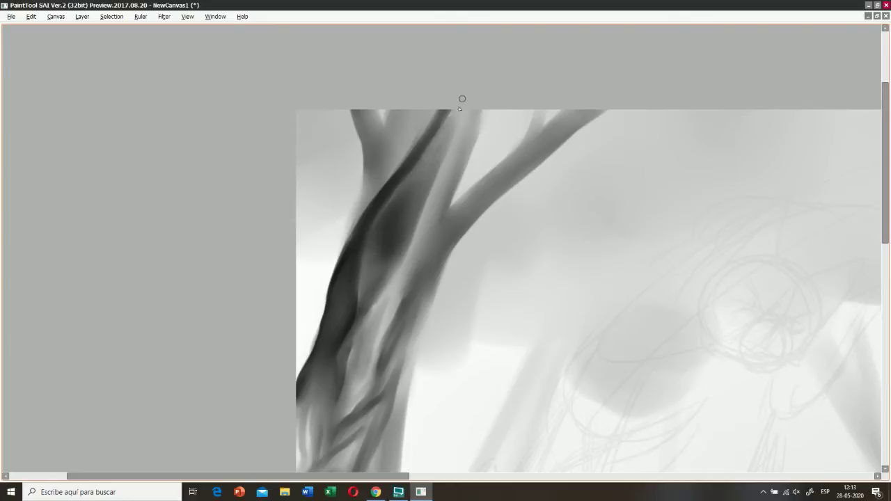
{"action": "mouse_move", "coordinate": [386, 270]}
{"action": "left_mouse_down"}
{"action": "mouse_move", "coordinate": [400, 251]}
{"action": "mouse_move", "coordinate": [366, 300]}
{"action": "mouse_move", "coordinate": [377, 249]}
{"action": "left_mouse_up"}
{"action": "mouse_move", "coordinate": [364, 286]}
{"action": "left_mouse_down"}
{"action": "mouse_move", "coordinate": [376, 255]}
{"action": "mouse_move", "coordinate": [394, 244]}
{"action": "mouse_move", "coordinate": [374, 291]}
{"action": "mouse_move", "coordinate": [362, 290]}
{"action": "mouse_move", "coordinate": [366, 254]}
{"action": "left_mouse_up"}
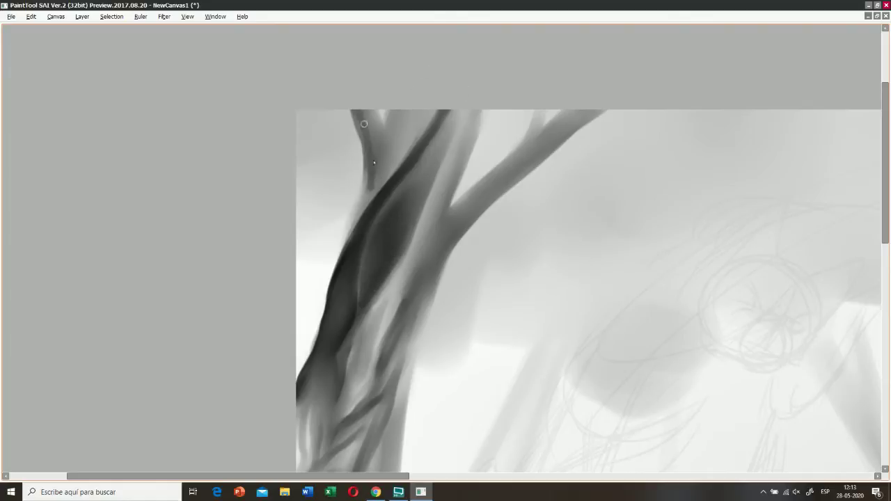
- Darken the small forked branches at the top of the twisted tree behind the dark strand
{"action": "left_click_drag", "start_coordinate": [361, 115], "coordinate": [366, 195]}
{"action": "left_click_drag", "start_coordinate": [368, 113], "coordinate": [376, 187]}
{"action": "mouse_move", "coordinate": [370, 125]}
{"action": "left_mouse_down"}
{"action": "mouse_move", "coordinate": [383, 158]}
{"action": "mouse_move", "coordinate": [390, 126]}
{"action": "mouse_move", "coordinate": [410, 111]}
{"action": "mouse_move", "coordinate": [422, 125]}
{"action": "mouse_move", "coordinate": [398, 156]}
{"action": "left_mouse_up"}
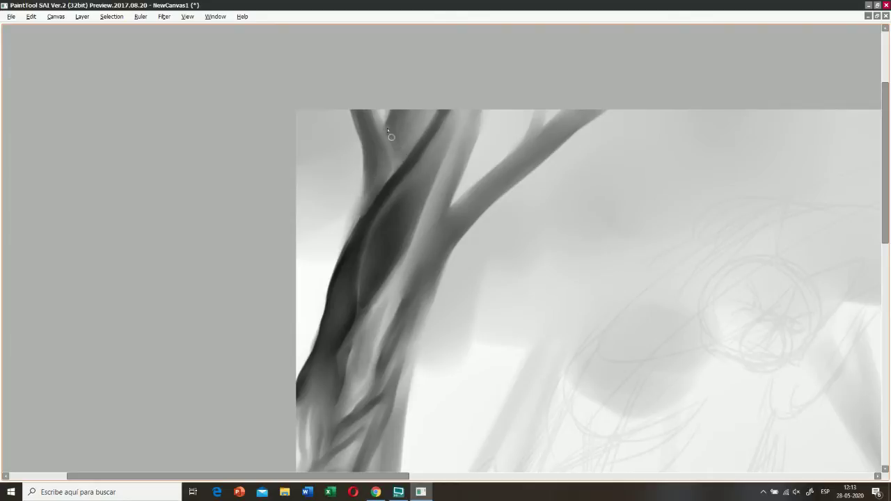
{"action": "scroll", "coordinate": [392, 141], "scroll_direction": "right", "scroll_amount": 5}
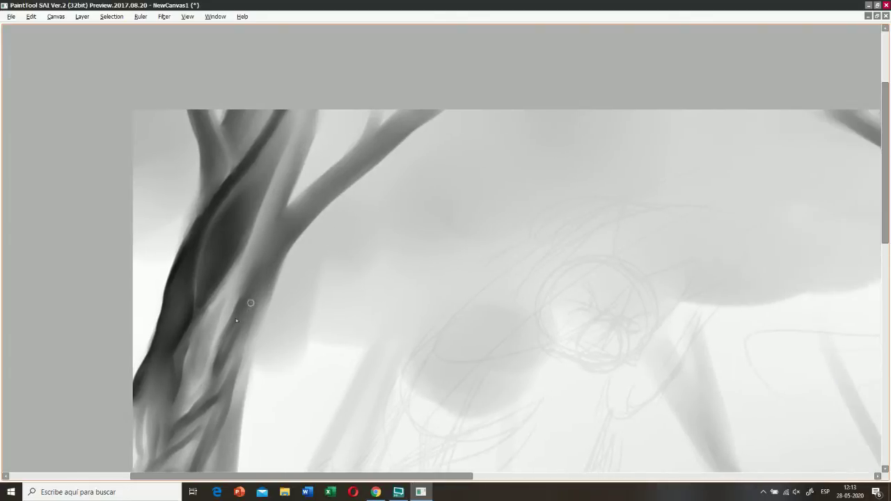
- Paint a dark band along the upper edge of the twisted tree's long branch and blend it down to the trunk
{"action": "mouse_move", "coordinate": [243, 289]}
{"action": "left_mouse_down"}
{"action": "mouse_move", "coordinate": [260, 241]}
{"action": "mouse_move", "coordinate": [352, 158]}
{"action": "left_mouse_up"}
{"action": "left_click_drag", "start_coordinate": [276, 229], "coordinate": [427, 98]}
{"action": "left_click_drag", "start_coordinate": [353, 159], "coordinate": [438, 98]}
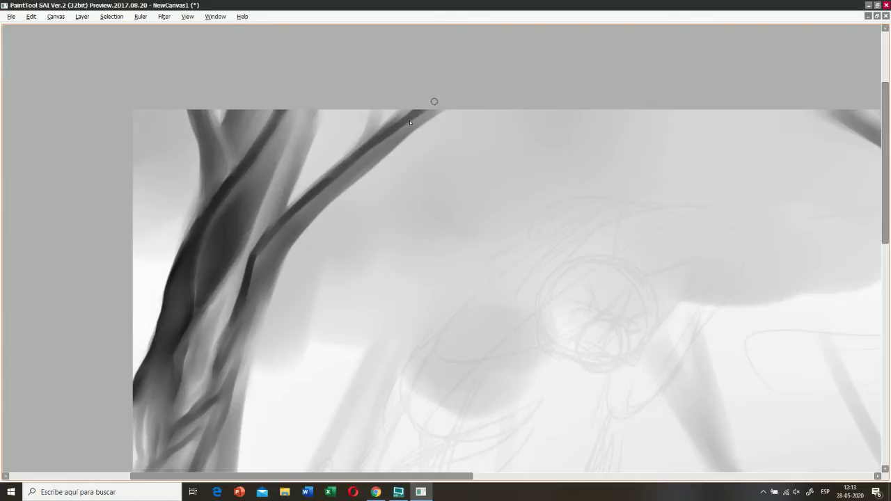
{"action": "mouse_move", "coordinate": [255, 256]}
{"action": "left_mouse_down"}
{"action": "mouse_move", "coordinate": [236, 326]}
{"action": "mouse_move", "coordinate": [261, 252]}
{"action": "mouse_move", "coordinate": [285, 220]}
{"action": "mouse_move", "coordinate": [379, 134]}
{"action": "left_mouse_up"}
{"action": "left_click_drag", "start_coordinate": [291, 213], "coordinate": [422, 101]}
{"action": "left_click_drag", "start_coordinate": [322, 186], "coordinate": [421, 110]}
{"action": "left_click_drag", "start_coordinate": [258, 268], "coordinate": [283, 231]}
{"action": "left_click_drag", "start_coordinate": [250, 301], "coordinate": [227, 341]}
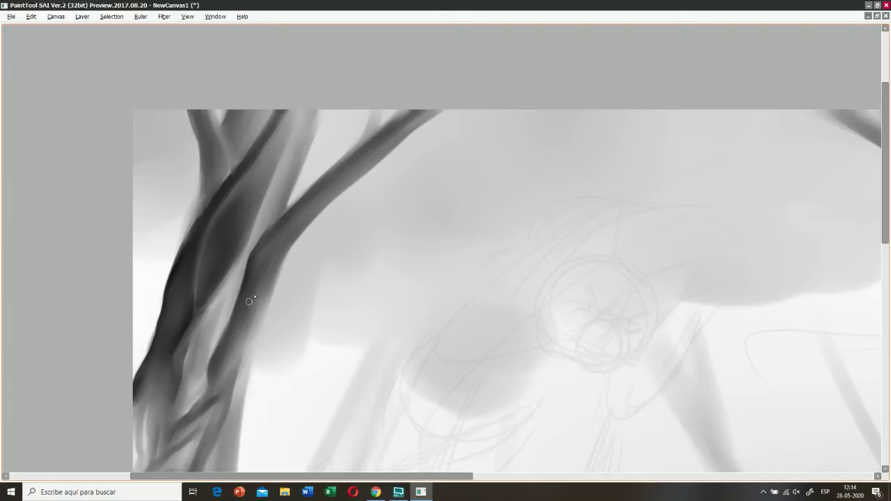
- Shade the underside of the long branch from its fork to the canvas top and blend it into the branch
{"action": "left_click_drag", "start_coordinate": [242, 308], "coordinate": [311, 226]}
{"action": "left_click_drag", "start_coordinate": [271, 279], "coordinate": [344, 184]}
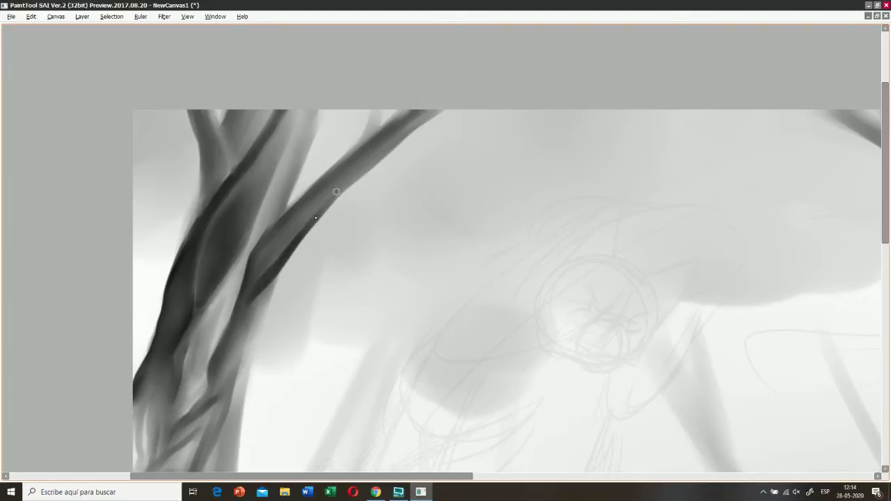
{"action": "mouse_move", "coordinate": [252, 287]}
{"action": "left_mouse_down"}
{"action": "mouse_move", "coordinate": [361, 169]}
{"action": "mouse_move", "coordinate": [282, 249]}
{"action": "mouse_move", "coordinate": [411, 136]}
{"action": "left_mouse_up"}
{"action": "left_click_drag", "start_coordinate": [371, 161], "coordinate": [446, 99]}
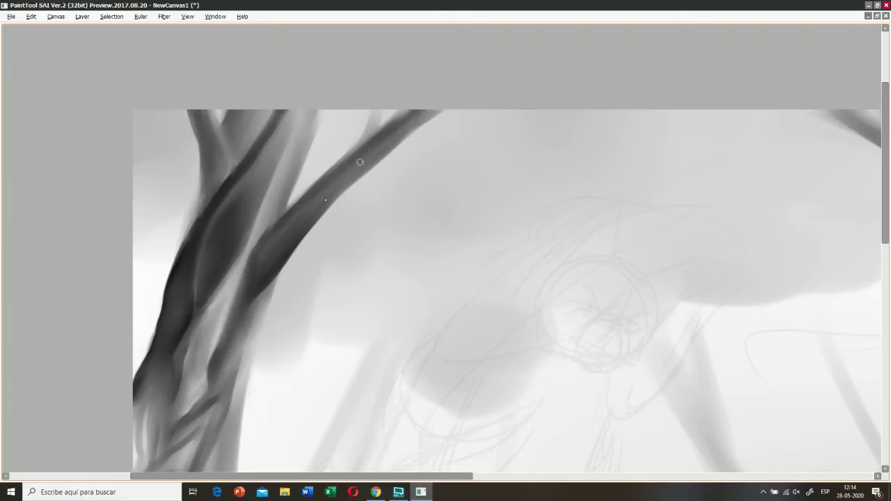
{"action": "left_click_drag", "start_coordinate": [338, 169], "coordinate": [384, 96]}
- Deepen the grooves and knot lines down the twisted trunk and darken the gap beside the long branch's fork
{"action": "scroll", "coordinate": [300, 241], "scroll_direction": "down", "scroll_amount": 4}
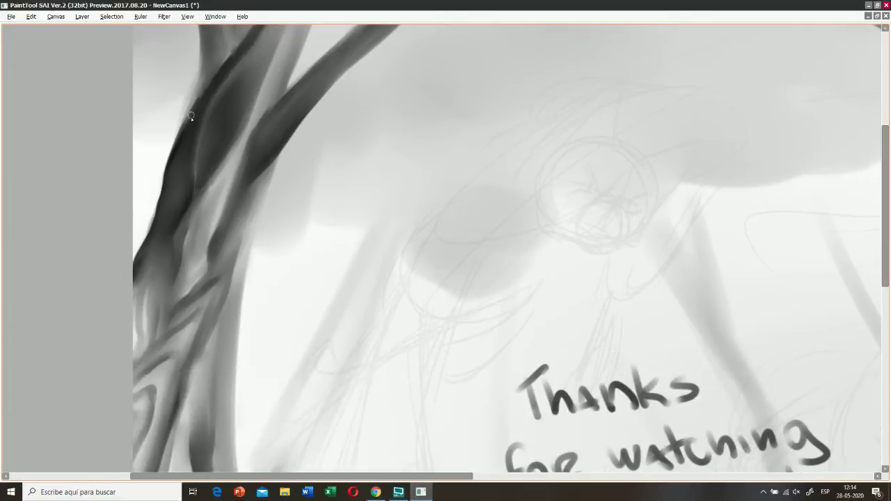
{"action": "scroll", "coordinate": [255, 74], "scroll_direction": "down", "scroll_amount": 1}
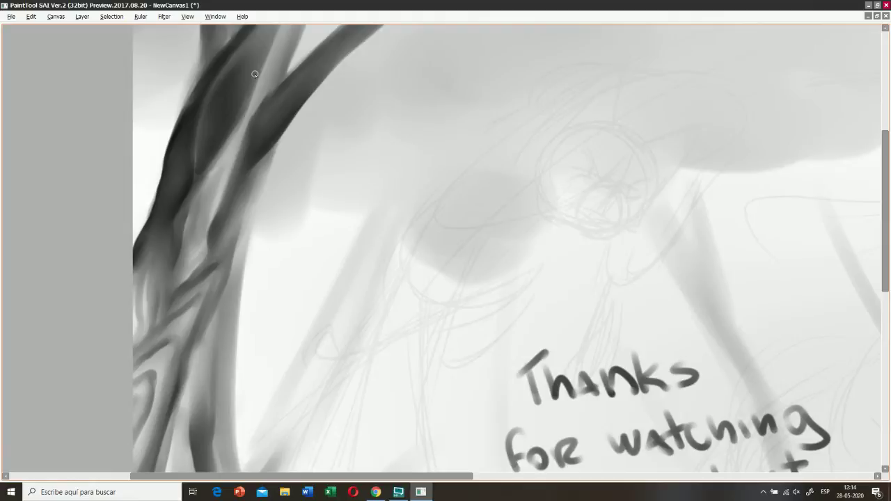
{"action": "left_click_drag", "start_coordinate": [210, 248], "coordinate": [216, 222]}
{"action": "left_click_drag", "start_coordinate": [209, 255], "coordinate": [205, 264]}
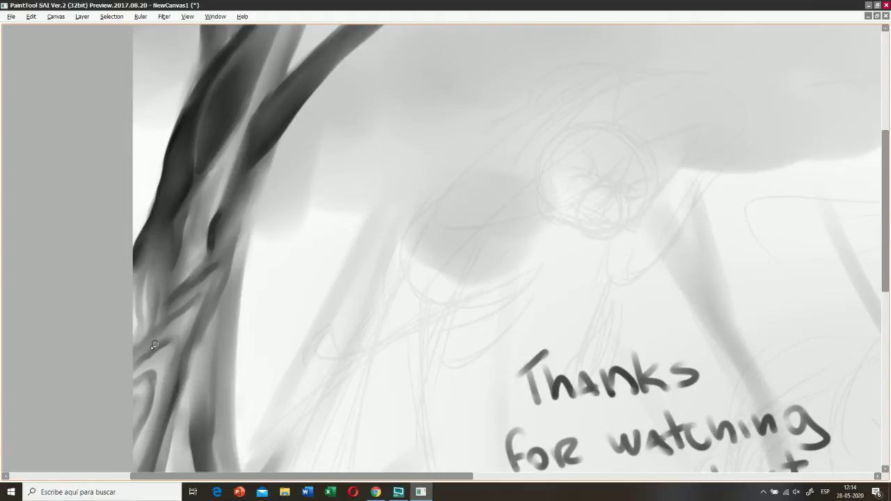
{"action": "mouse_move", "coordinate": [177, 415]}
{"action": "left_mouse_down"}
{"action": "mouse_move", "coordinate": [210, 308]}
{"action": "mouse_move", "coordinate": [166, 442]}
{"action": "mouse_move", "coordinate": [209, 296]}
{"action": "mouse_move", "coordinate": [184, 349]}
{"action": "mouse_move", "coordinate": [181, 397]}
{"action": "left_mouse_up"}
{"action": "mouse_move", "coordinate": [198, 320]}
{"action": "left_mouse_down"}
{"action": "mouse_move", "coordinate": [182, 416]}
{"action": "mouse_move", "coordinate": [188, 359]}
{"action": "left_mouse_up"}
{"action": "mouse_move", "coordinate": [181, 425]}
{"action": "left_mouse_down"}
{"action": "mouse_move", "coordinate": [200, 305]}
{"action": "mouse_move", "coordinate": [176, 322]}
{"action": "mouse_move", "coordinate": [197, 362]}
{"action": "mouse_move", "coordinate": [192, 393]}
{"action": "mouse_move", "coordinate": [204, 314]}
{"action": "mouse_move", "coordinate": [175, 432]}
{"action": "mouse_move", "coordinate": [209, 306]}
{"action": "mouse_move", "coordinate": [201, 425]}
{"action": "mouse_move", "coordinate": [220, 306]}
{"action": "mouse_move", "coordinate": [212, 424]}
{"action": "mouse_move", "coordinate": [216, 376]}
{"action": "left_mouse_up"}
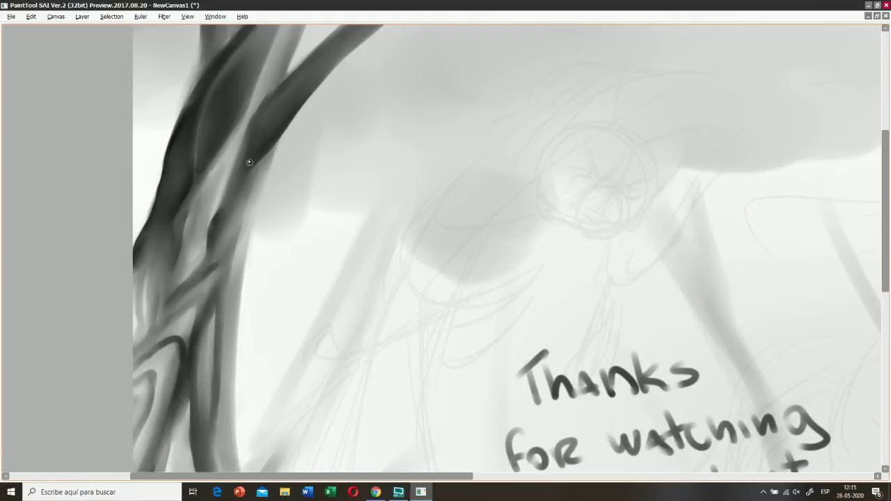
{"action": "mouse_move", "coordinate": [267, 94]}
{"action": "left_mouse_down"}
{"action": "mouse_move", "coordinate": [290, 29]}
{"action": "mouse_move", "coordinate": [272, 87]}
{"action": "mouse_move", "coordinate": [278, 82]}
{"action": "left_mouse_up"}
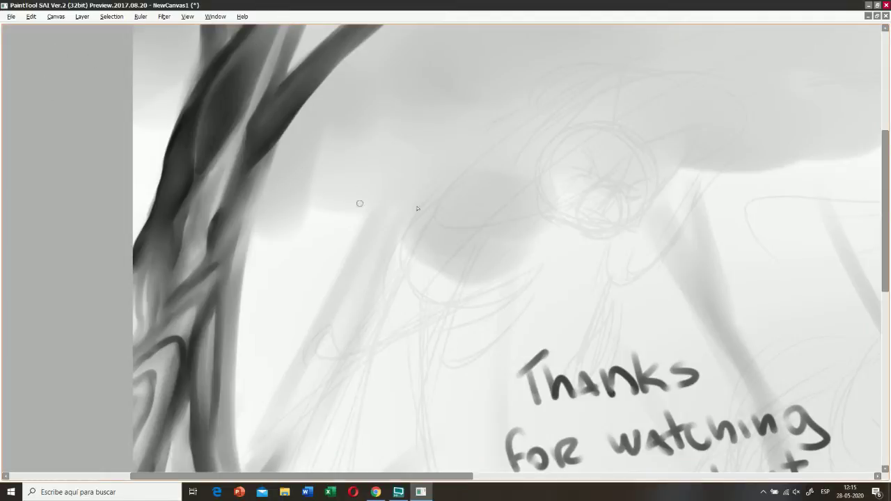
- Paint a dark curved groove down the lower trunk of the big tree beside the rocks with the size 10 Water brush
{"action": "key", "text": "Tab"}
{"action": "left_click", "coordinate": [308, 28]}
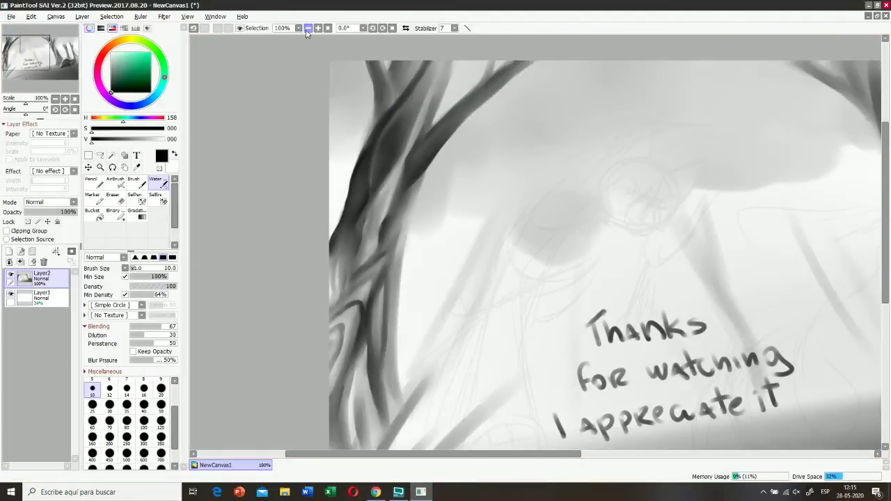
{"action": "left_click", "coordinate": [308, 28]}
{"action": "left_click", "coordinate": [125, 168]}
{"action": "mouse_move", "coordinate": [466, 249]}
{"action": "left_mouse_down"}
{"action": "mouse_move", "coordinate": [267, 228]}
{"action": "mouse_move", "coordinate": [328, 259]}
{"action": "mouse_move", "coordinate": [551, 175]}
{"action": "mouse_move", "coordinate": [463, 201]}
{"action": "mouse_move", "coordinate": [280, 292]}
{"action": "mouse_move", "coordinate": [278, 237]}
{"action": "left_mouse_up"}
{"action": "left_click", "coordinate": [99, 185]}
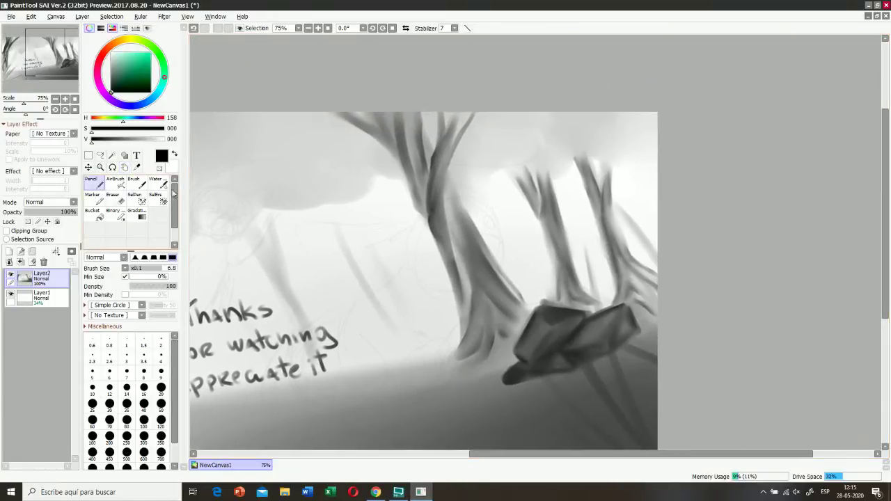
{"action": "left_click_drag", "start_coordinate": [472, 286], "coordinate": [454, 228]}
{"action": "left_click", "coordinate": [158, 182]}
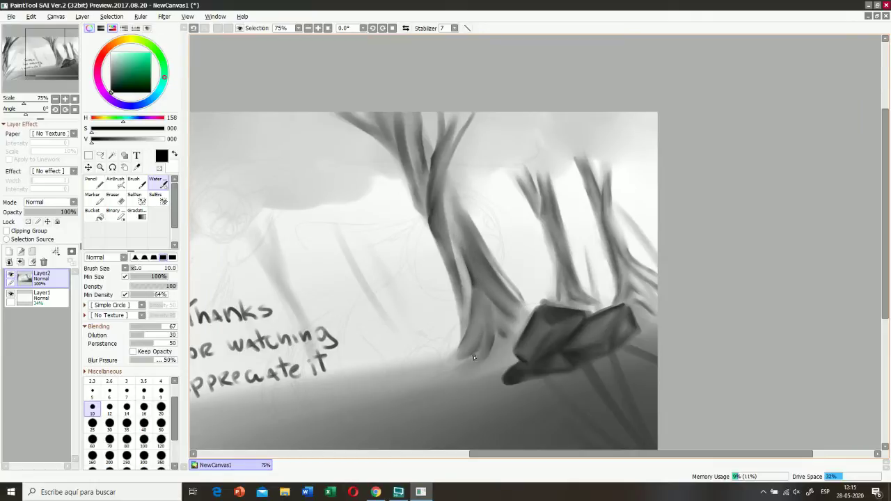
{"action": "left_click_drag", "start_coordinate": [480, 306], "coordinate": [464, 258]}
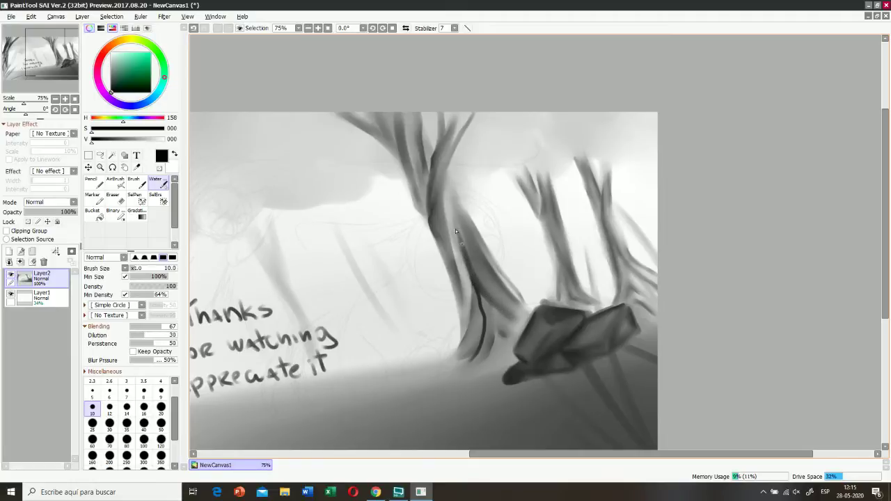
- Delete the sketch layer Layer1
{"action": "left_click", "coordinate": [42, 296]}
{"action": "left_click", "coordinate": [44, 262]}
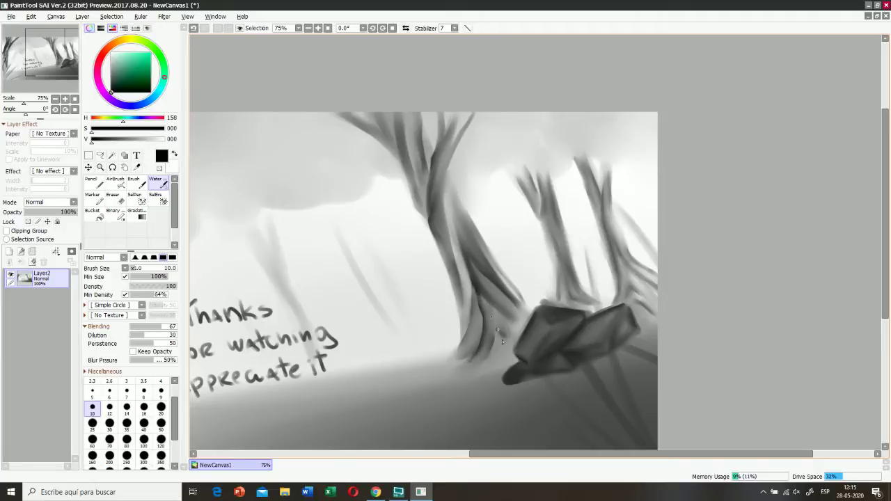
- Shade the hollow between the big tree's roots next to the rock, using a brush size of 35 for blending
{"action": "mouse_move", "coordinate": [494, 343]}
{"action": "left_mouse_down"}
{"action": "mouse_move", "coordinate": [495, 311]}
{"action": "mouse_move", "coordinate": [507, 345]}
{"action": "mouse_move", "coordinate": [493, 314]}
{"action": "mouse_move", "coordinate": [498, 339]}
{"action": "left_mouse_up"}
{"action": "left_click", "coordinate": [127, 422]}
{"action": "mouse_move", "coordinate": [535, 241]}
{"action": "left_mouse_down"}
{"action": "mouse_move", "coordinate": [497, 353]}
{"action": "mouse_move", "coordinate": [511, 333]}
{"action": "left_mouse_up"}
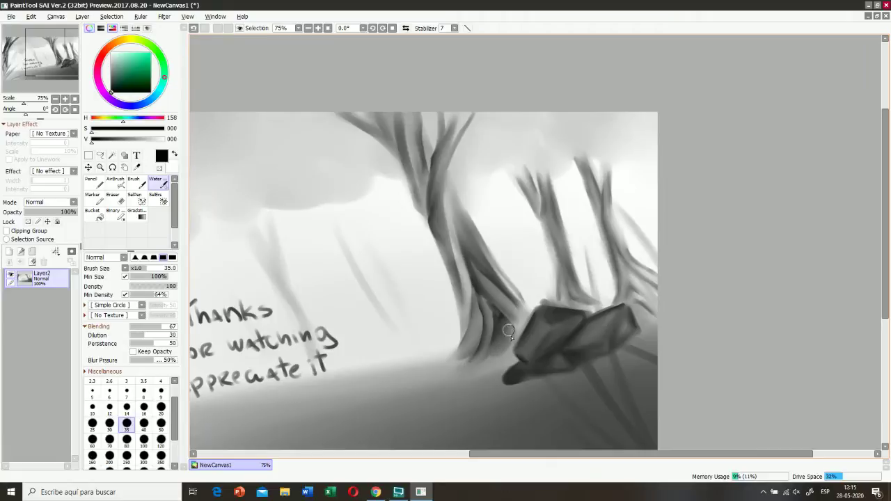
{"action": "mouse_move", "coordinate": [488, 361]}
{"action": "left_mouse_down"}
{"action": "mouse_move", "coordinate": [500, 327]}
{"action": "mouse_move", "coordinate": [504, 348]}
{"action": "mouse_move", "coordinate": [512, 328]}
{"action": "mouse_move", "coordinate": [493, 341]}
{"action": "mouse_move", "coordinate": [462, 256]}
{"action": "mouse_move", "coordinate": [535, 242]}
{"action": "mouse_move", "coordinate": [540, 344]}
{"action": "mouse_move", "coordinate": [493, 311]}
{"action": "mouse_move", "coordinate": [503, 338]}
{"action": "left_mouse_up"}
- Set the brush size to 11 and darken the strand winding up the big tree's upper trunk into its branch
{"action": "left_click", "coordinate": [142, 269]}
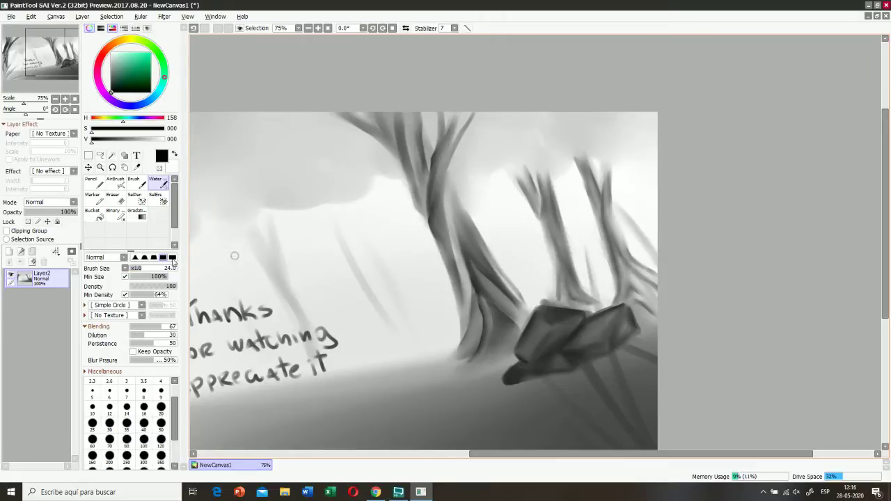
{"action": "left_click", "coordinate": [135, 270]}
{"action": "left_click_drag", "start_coordinate": [440, 181], "coordinate": [427, 212]}
{"action": "left_click_drag", "start_coordinate": [442, 171], "coordinate": [435, 207]}
{"action": "mouse_move", "coordinate": [439, 156]}
{"action": "left_mouse_down"}
{"action": "mouse_move", "coordinate": [455, 132]}
{"action": "mouse_move", "coordinate": [436, 191]}
{"action": "left_mouse_up"}
{"action": "left_click_drag", "start_coordinate": [441, 155], "coordinate": [457, 113]}
{"action": "mouse_move", "coordinate": [429, 213]}
{"action": "left_mouse_down"}
{"action": "mouse_move", "coordinate": [424, 184]}
{"action": "mouse_move", "coordinate": [436, 160]}
{"action": "left_mouse_up"}
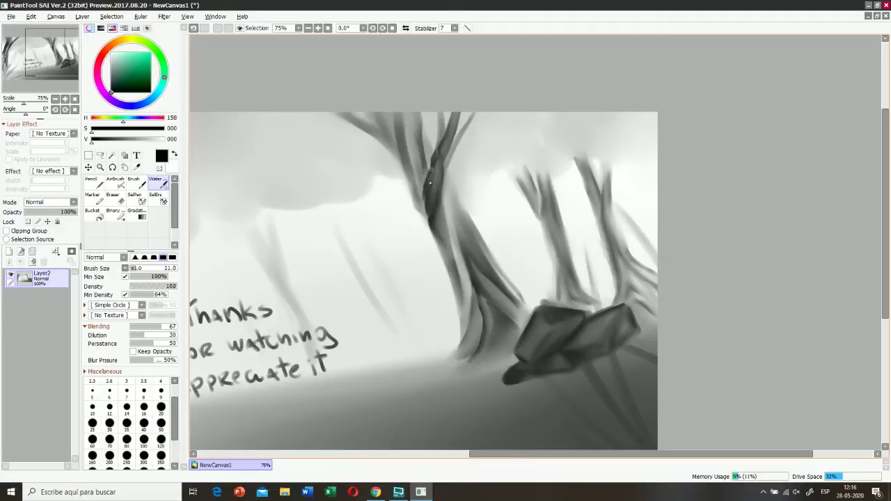
- Darken the outer edge of the big tree's lower trunk and define its roots and inner bark lines
{"action": "left_click_drag", "start_coordinate": [442, 210], "coordinate": [460, 285]}
{"action": "mouse_move", "coordinate": [437, 240]}
{"action": "left_mouse_down"}
{"action": "mouse_move", "coordinate": [464, 343]}
{"action": "mouse_move", "coordinate": [454, 273]}
{"action": "mouse_move", "coordinate": [459, 304]}
{"action": "mouse_move", "coordinate": [434, 225]}
{"action": "mouse_move", "coordinate": [442, 246]}
{"action": "left_mouse_up"}
{"action": "mouse_move", "coordinate": [459, 281]}
{"action": "left_mouse_down"}
{"action": "mouse_move", "coordinate": [444, 224]}
{"action": "mouse_move", "coordinate": [446, 264]}
{"action": "left_mouse_up"}
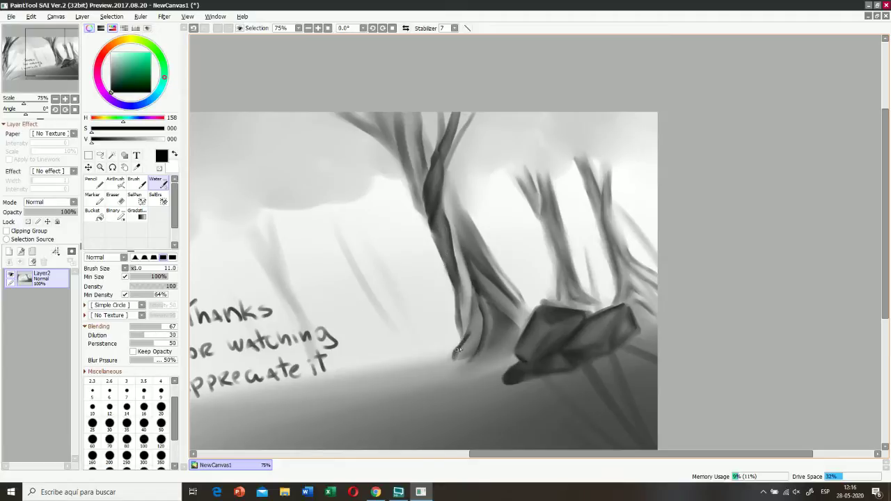
{"action": "mouse_move", "coordinate": [462, 346]}
{"action": "left_mouse_down"}
{"action": "mouse_move", "coordinate": [447, 376]}
{"action": "mouse_move", "coordinate": [455, 355]}
{"action": "left_mouse_up"}
{"action": "left_click_drag", "start_coordinate": [475, 326], "coordinate": [460, 350]}
{"action": "mouse_move", "coordinate": [478, 321]}
{"action": "left_mouse_down"}
{"action": "mouse_move", "coordinate": [462, 357]}
{"action": "mouse_move", "coordinate": [476, 345]}
{"action": "mouse_move", "coordinate": [478, 335]}
{"action": "mouse_move", "coordinate": [453, 371]}
{"action": "mouse_move", "coordinate": [448, 171]}
{"action": "left_mouse_up"}
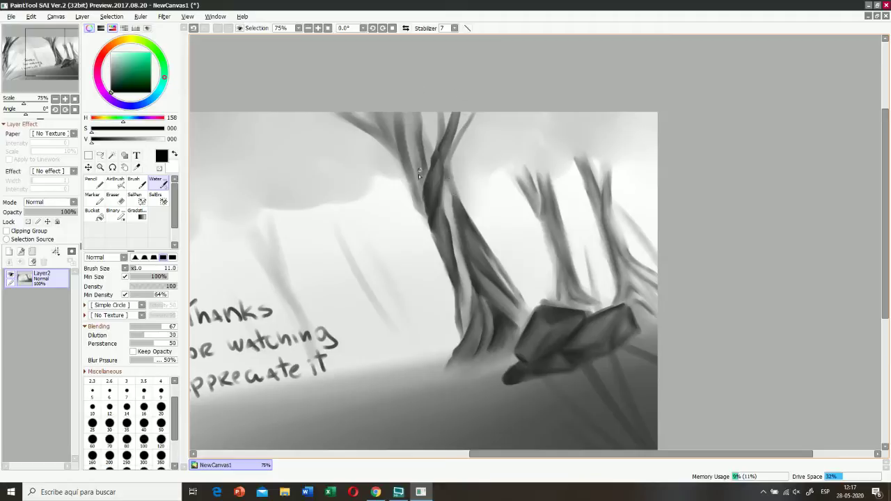
- Add dark bark lines to the big tree's forked upper branches and strengthen the trunk edge sloping to the rock
{"action": "mouse_move", "coordinate": [419, 206]}
{"action": "left_mouse_down"}
{"action": "mouse_move", "coordinate": [414, 121]}
{"action": "mouse_move", "coordinate": [424, 209]}
{"action": "mouse_move", "coordinate": [407, 151]}
{"action": "left_mouse_up"}
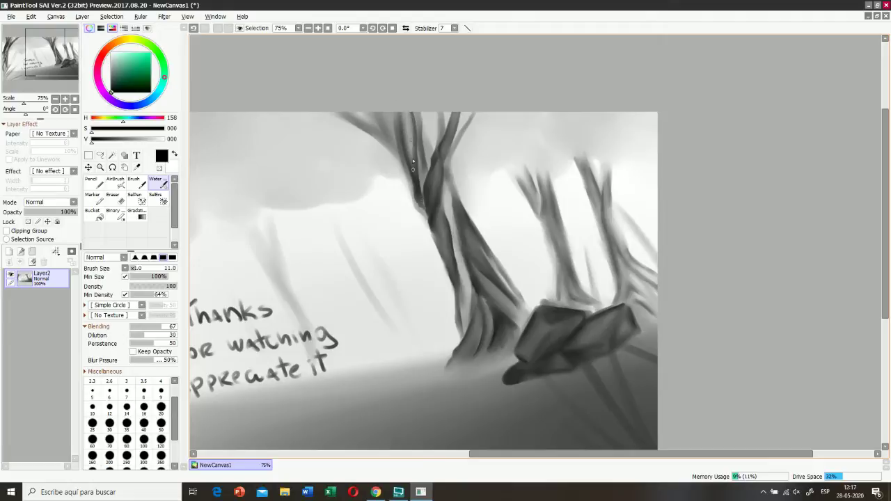
{"action": "mouse_move", "coordinate": [421, 202]}
{"action": "left_mouse_down"}
{"action": "mouse_move", "coordinate": [407, 155]}
{"action": "mouse_move", "coordinate": [424, 212]}
{"action": "left_mouse_up"}
{"action": "mouse_move", "coordinate": [397, 140]}
{"action": "left_mouse_down"}
{"action": "mouse_move", "coordinate": [390, 148]}
{"action": "mouse_move", "coordinate": [343, 114]}
{"action": "mouse_move", "coordinate": [393, 153]}
{"action": "left_mouse_up"}
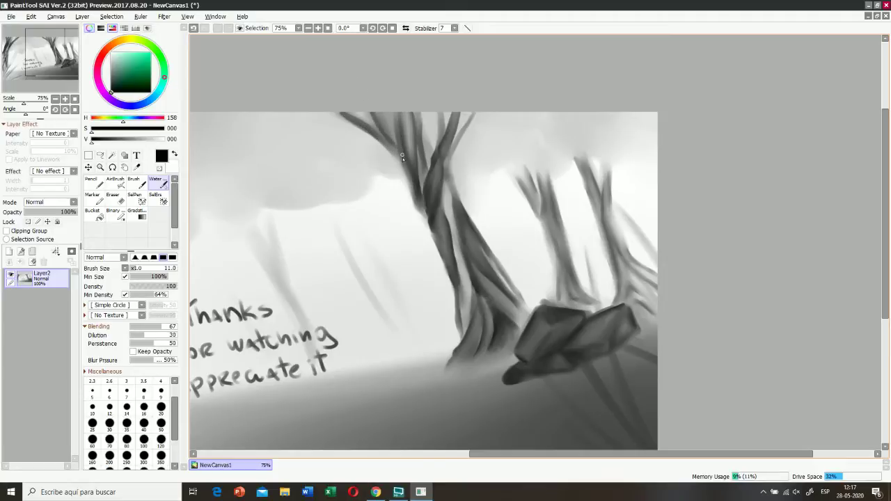
{"action": "left_click_drag", "start_coordinate": [381, 110], "coordinate": [386, 136]}
{"action": "left_click_drag", "start_coordinate": [449, 195], "coordinate": [453, 212]}
{"action": "left_click_drag", "start_coordinate": [519, 300], "coordinate": [527, 309]}
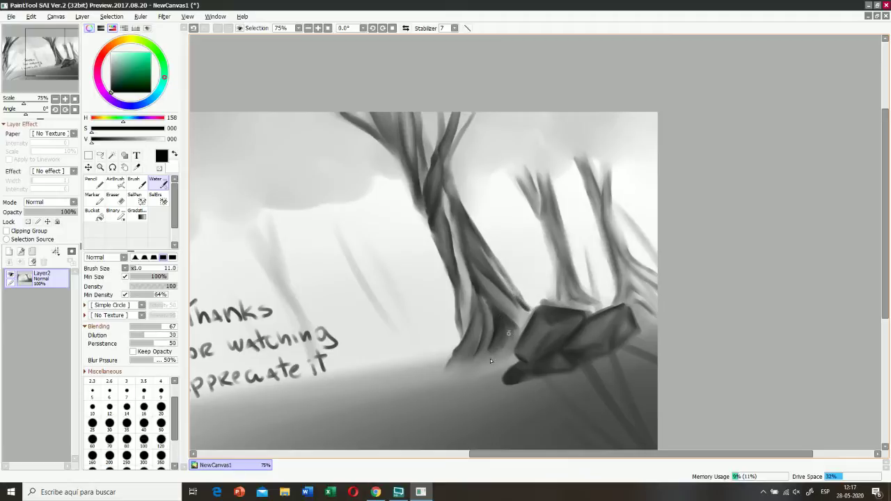
- Shade the ground around the big tree's roots, add small pebble-like marks beside them and darken the base behind the rocks
{"action": "left_click_drag", "start_coordinate": [521, 339], "coordinate": [479, 362]}
{"action": "left_click_drag", "start_coordinate": [430, 378], "coordinate": [474, 365]}
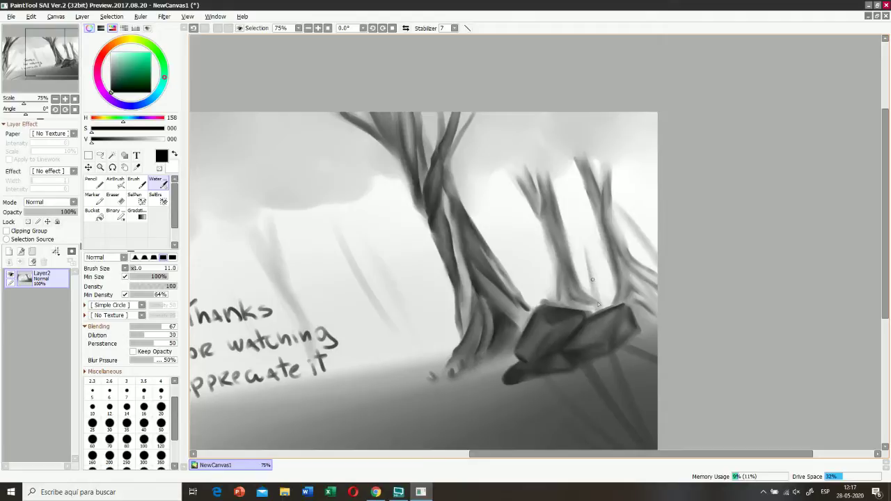
{"action": "mouse_move", "coordinate": [652, 313]}
{"action": "left_mouse_down"}
{"action": "mouse_move", "coordinate": [644, 312]}
{"action": "mouse_move", "coordinate": [660, 313]}
{"action": "mouse_move", "coordinate": [649, 318]}
{"action": "left_mouse_up"}
- Paint long dark grass blades fanning out from the canvas's lower-right corner below the rocks
{"action": "left_click_drag", "start_coordinate": [617, 357], "coordinate": [642, 449]}
{"action": "left_click_drag", "start_coordinate": [618, 410], "coordinate": [633, 438]}
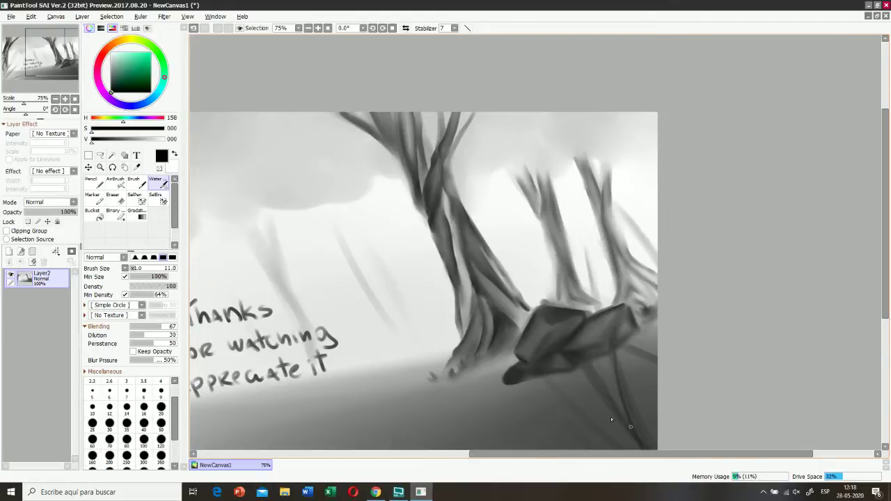
{"action": "left_click_drag", "start_coordinate": [551, 375], "coordinate": [622, 449]}
{"action": "left_click_drag", "start_coordinate": [557, 404], "coordinate": [599, 440]}
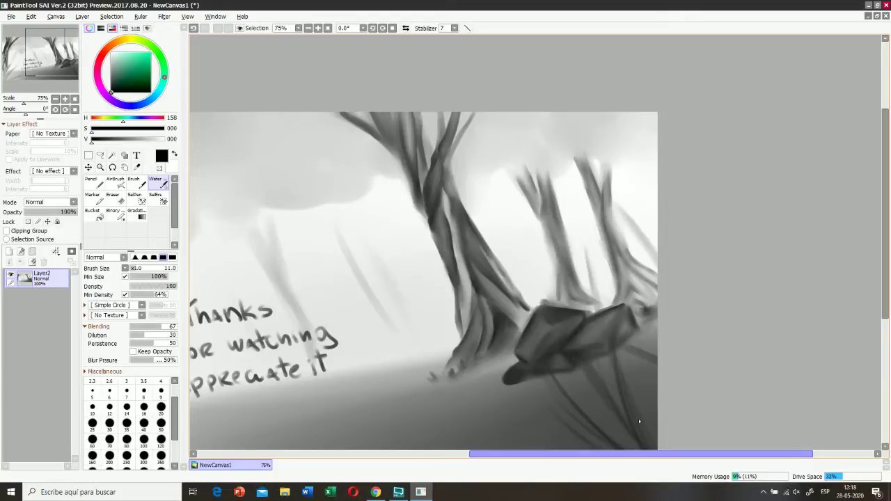
{"action": "left_click", "coordinate": [309, 29]}
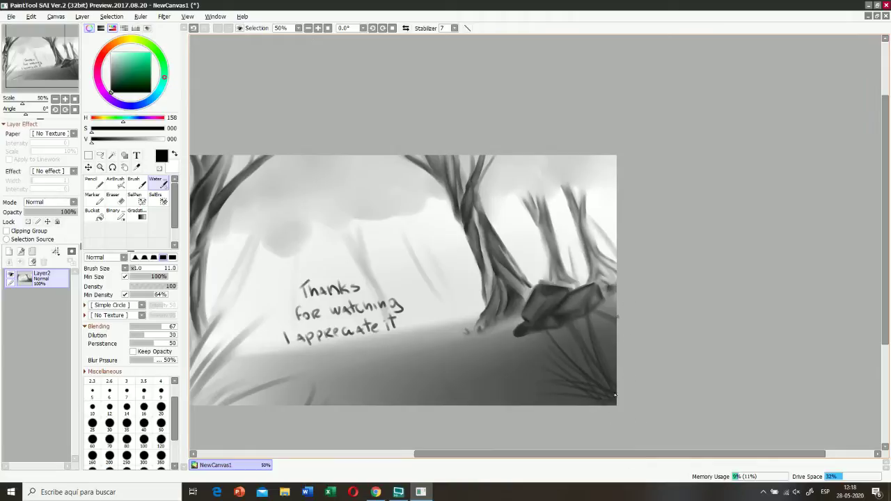
{"action": "left_click_drag", "start_coordinate": [546, 376], "coordinate": [589, 395]}
{"action": "left_click_drag", "start_coordinate": [491, 373], "coordinate": [567, 405]}
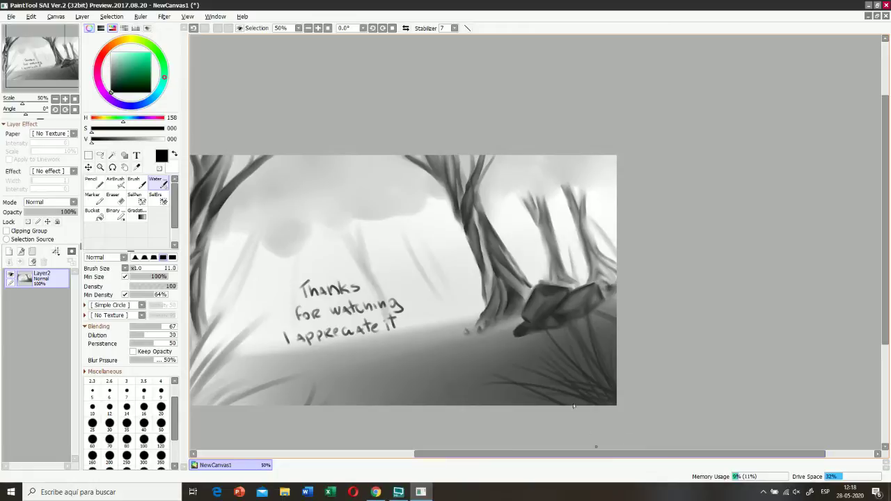
- Paint a clump of long, curved dark grass blades in the canvas's lower-left corner in front of the twisted tree
{"action": "left_click_drag", "start_coordinate": [513, 454], "coordinate": [459, 442]}
{"action": "left_click_drag", "start_coordinate": [258, 404], "coordinate": [358, 307]}
{"action": "left_click_drag", "start_coordinate": [277, 367], "coordinate": [303, 322]}
{"action": "left_click_drag", "start_coordinate": [252, 405], "coordinate": [285, 335]}
{"action": "left_click_drag", "start_coordinate": [248, 426], "coordinate": [292, 313]}
{"action": "mouse_move", "coordinate": [248, 415]}
{"action": "left_mouse_down"}
{"action": "mouse_move", "coordinate": [287, 311]}
{"action": "mouse_move", "coordinate": [282, 300]}
{"action": "mouse_move", "coordinate": [270, 326]}
{"action": "left_mouse_up"}
{"action": "left_click_drag", "start_coordinate": [247, 380], "coordinate": [291, 284]}
{"action": "left_click_drag", "start_coordinate": [249, 394], "coordinate": [284, 288]}
{"action": "left_click_drag", "start_coordinate": [248, 350], "coordinate": [265, 311]}
{"action": "left_click_drag", "start_coordinate": [247, 365], "coordinate": [265, 308]}
{"action": "mouse_move", "coordinate": [249, 396]}
{"action": "left_mouse_down"}
{"action": "mouse_move", "coordinate": [267, 325]}
{"action": "mouse_move", "coordinate": [287, 346]}
{"action": "left_mouse_up"}
{"action": "mouse_move", "coordinate": [260, 405]}
{"action": "left_mouse_down"}
{"action": "mouse_move", "coordinate": [331, 351]}
{"action": "mouse_move", "coordinate": [376, 381]}
{"action": "mouse_move", "coordinate": [346, 386]}
{"action": "left_mouse_up"}
{"action": "mouse_move", "coordinate": [265, 405]}
{"action": "left_mouse_down"}
{"action": "mouse_move", "coordinate": [351, 392]}
{"action": "mouse_move", "coordinate": [355, 404]}
{"action": "left_mouse_up"}
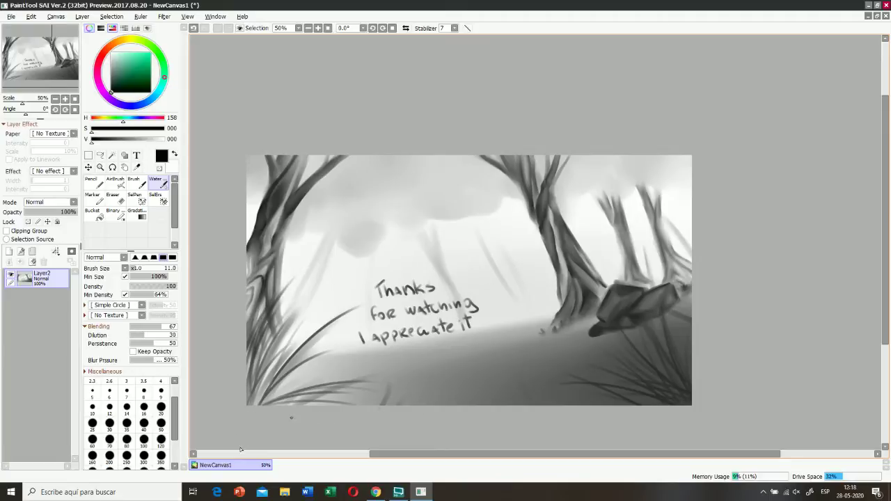
{"action": "left_click_drag", "start_coordinate": [272, 405], "coordinate": [314, 368]}
{"action": "mouse_move", "coordinate": [270, 405]}
{"action": "left_mouse_down"}
{"action": "mouse_move", "coordinate": [329, 363]}
{"action": "mouse_move", "coordinate": [334, 346]}
{"action": "left_mouse_up"}
{"action": "left_click_drag", "start_coordinate": [302, 414], "coordinate": [338, 380]}
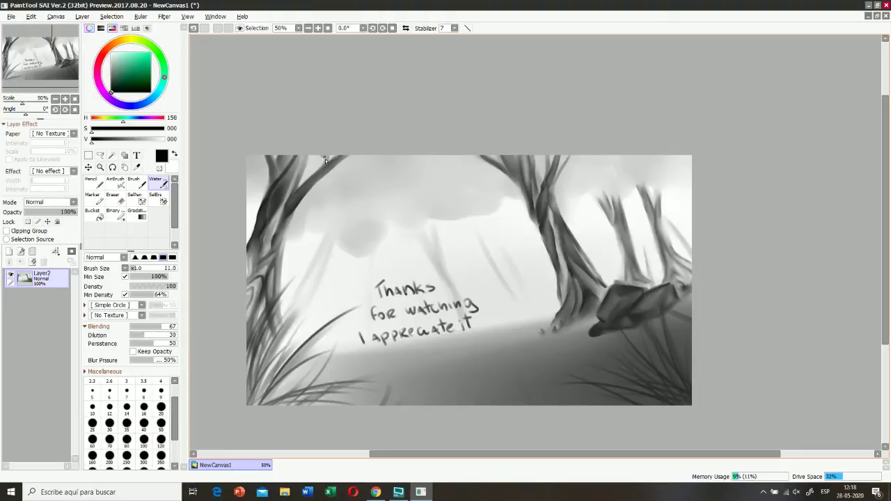
- Paint dark leafy canopy clumps along the canvas top over both big trees with a brush size of 55
{"action": "mouse_move", "coordinate": [320, 155]}
{"action": "left_mouse_down"}
{"action": "mouse_move", "coordinate": [357, 157]}
{"action": "mouse_move", "coordinate": [330, 164]}
{"action": "mouse_move", "coordinate": [360, 156]}
{"action": "mouse_move", "coordinate": [344, 166]}
{"action": "mouse_move", "coordinate": [379, 154]}
{"action": "mouse_move", "coordinate": [369, 167]}
{"action": "mouse_move", "coordinate": [355, 166]}
{"action": "mouse_move", "coordinate": [403, 153]}
{"action": "mouse_move", "coordinate": [365, 163]}
{"action": "mouse_move", "coordinate": [325, 154]}
{"action": "mouse_move", "coordinate": [252, 181]}
{"action": "mouse_move", "coordinate": [238, 158]}
{"action": "mouse_move", "coordinate": [276, 156]}
{"action": "mouse_move", "coordinate": [252, 180]}
{"action": "mouse_move", "coordinate": [263, 163]}
{"action": "mouse_move", "coordinate": [287, 156]}
{"action": "mouse_move", "coordinate": [403, 153]}
{"action": "mouse_move", "coordinate": [357, 176]}
{"action": "mouse_move", "coordinate": [394, 157]}
{"action": "mouse_move", "coordinate": [359, 174]}
{"action": "mouse_move", "coordinate": [348, 159]}
{"action": "mouse_move", "coordinate": [286, 159]}
{"action": "mouse_move", "coordinate": [247, 148]}
{"action": "mouse_move", "coordinate": [243, 188]}
{"action": "left_mouse_up"}
{"action": "left_click", "coordinate": [156, 269]}
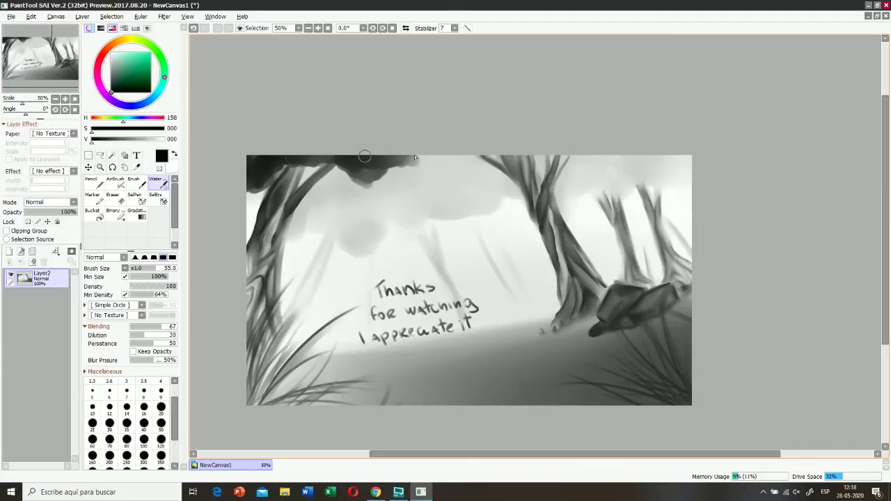
{"action": "mouse_move", "coordinate": [443, 151]}
{"action": "left_mouse_down"}
{"action": "mouse_move", "coordinate": [500, 170]}
{"action": "mouse_move", "coordinate": [516, 165]}
{"action": "mouse_move", "coordinate": [508, 159]}
{"action": "mouse_move", "coordinate": [552, 152]}
{"action": "left_mouse_up"}
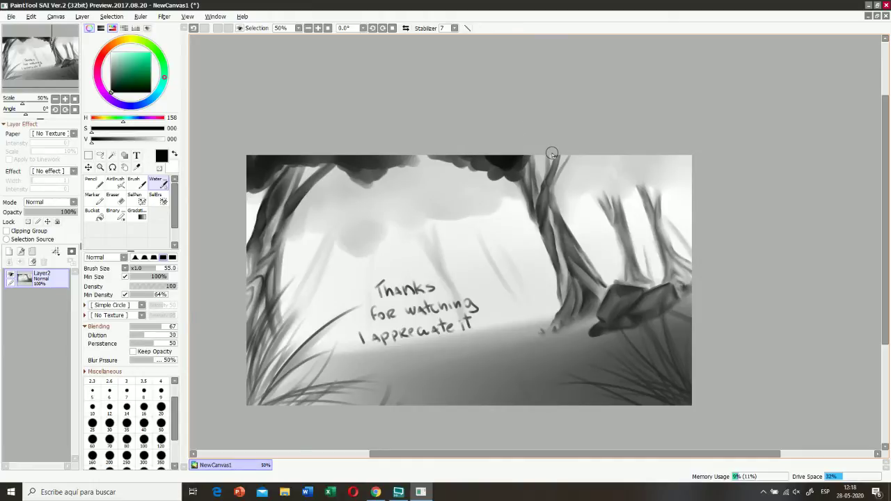
{"action": "mouse_move", "coordinate": [517, 161]}
{"action": "left_mouse_down"}
{"action": "mouse_move", "coordinate": [472, 159]}
{"action": "mouse_move", "coordinate": [506, 169]}
{"action": "mouse_move", "coordinate": [476, 153]}
{"action": "left_mouse_up"}
{"action": "mouse_move", "coordinate": [530, 162]}
{"action": "left_mouse_down"}
{"action": "mouse_move", "coordinate": [693, 167]}
{"action": "mouse_move", "coordinate": [685, 177]}
{"action": "mouse_move", "coordinate": [672, 153]}
{"action": "mouse_move", "coordinate": [686, 168]}
{"action": "mouse_move", "coordinate": [657, 163]}
{"action": "left_mouse_up"}
{"action": "key", "text": "ctrl+z"}
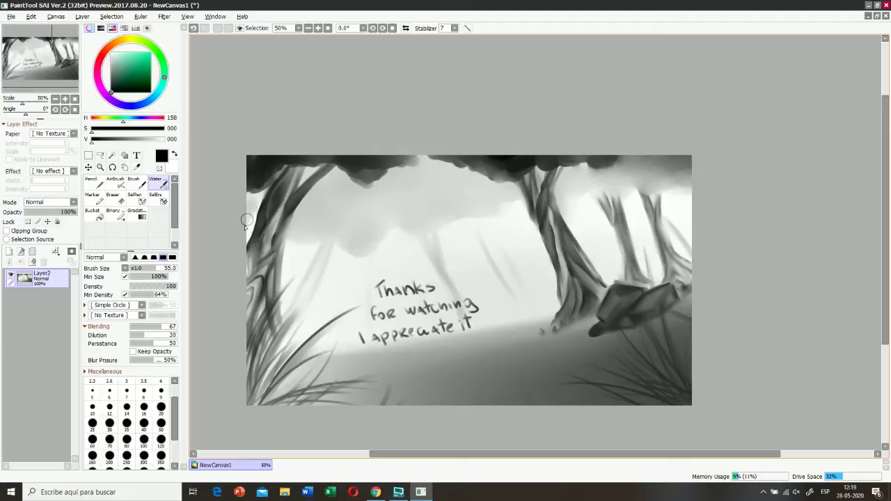
- Deepen the canopy's dark tones above both trees and reshape its edge near the central gap
{"action": "mouse_move", "coordinate": [258, 194]}
{"action": "left_mouse_down"}
{"action": "mouse_move", "coordinate": [267, 175]}
{"action": "mouse_move", "coordinate": [263, 181]}
{"action": "mouse_move", "coordinate": [293, 164]}
{"action": "mouse_move", "coordinate": [281, 152]}
{"action": "mouse_move", "coordinate": [342, 153]}
{"action": "mouse_move", "coordinate": [375, 165]}
{"action": "mouse_move", "coordinate": [378, 149]}
{"action": "mouse_move", "coordinate": [429, 145]}
{"action": "mouse_move", "coordinate": [563, 170]}
{"action": "left_mouse_up"}
{"action": "mouse_move", "coordinate": [503, 163]}
{"action": "left_mouse_down"}
{"action": "mouse_move", "coordinate": [475, 158]}
{"action": "mouse_move", "coordinate": [489, 164]}
{"action": "mouse_move", "coordinate": [486, 172]}
{"action": "mouse_move", "coordinate": [462, 157]}
{"action": "mouse_move", "coordinate": [501, 171]}
{"action": "mouse_move", "coordinate": [557, 155]}
{"action": "mouse_move", "coordinate": [625, 152]}
{"action": "mouse_move", "coordinate": [559, 161]}
{"action": "left_mouse_up"}
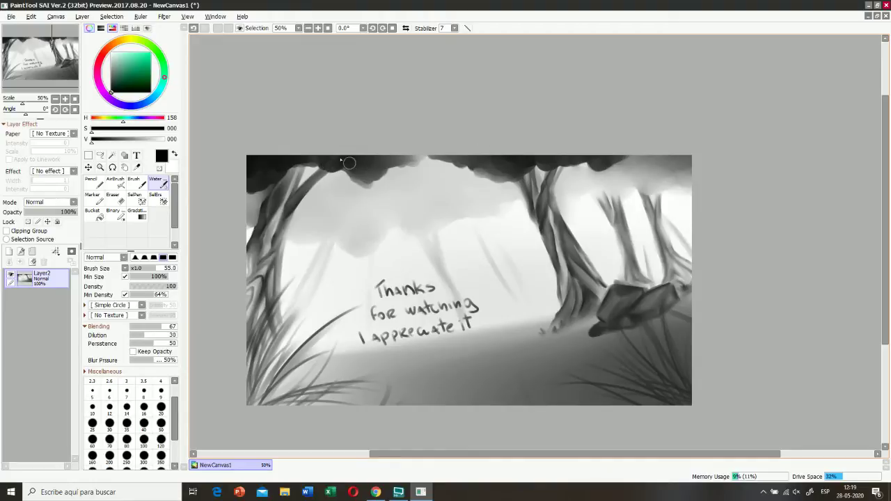
{"action": "mouse_move", "coordinate": [380, 157]}
{"action": "left_mouse_down"}
{"action": "mouse_move", "coordinate": [408, 160]}
{"action": "mouse_move", "coordinate": [394, 162]}
{"action": "left_mouse_up"}
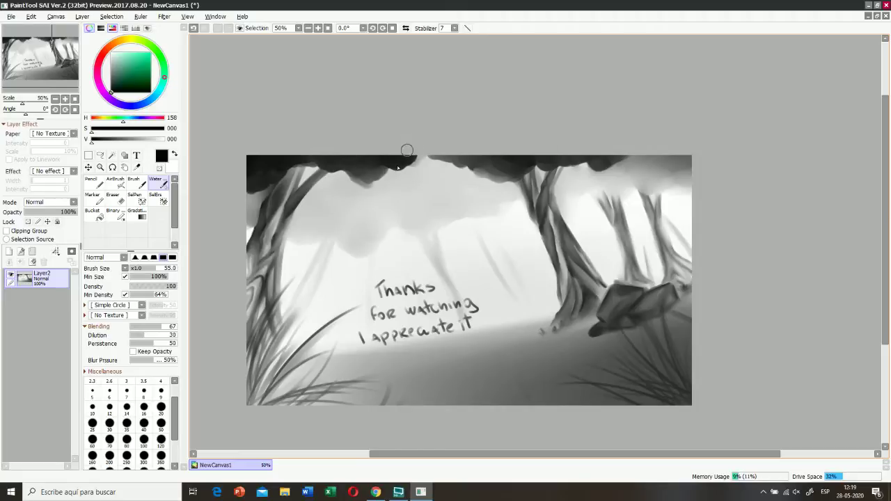
{"action": "mouse_move", "coordinate": [407, 182]}
{"action": "left_mouse_down"}
{"action": "mouse_move", "coordinate": [384, 199]}
{"action": "mouse_move", "coordinate": [388, 181]}
{"action": "mouse_move", "coordinate": [386, 192]}
{"action": "mouse_move", "coordinate": [423, 164]}
{"action": "mouse_move", "coordinate": [415, 181]}
{"action": "mouse_move", "coordinate": [399, 193]}
{"action": "mouse_move", "coordinate": [402, 183]}
{"action": "mouse_move", "coordinate": [386, 187]}
{"action": "mouse_move", "coordinate": [366, 209]}
{"action": "mouse_move", "coordinate": [339, 202]}
{"action": "mouse_move", "coordinate": [334, 190]}
{"action": "mouse_move", "coordinate": [314, 197]}
{"action": "mouse_move", "coordinate": [324, 189]}
{"action": "mouse_move", "coordinate": [318, 212]}
{"action": "mouse_move", "coordinate": [336, 205]}
{"action": "mouse_move", "coordinate": [301, 218]}
{"action": "mouse_move", "coordinate": [333, 202]}
{"action": "mouse_move", "coordinate": [346, 219]}
{"action": "mouse_move", "coordinate": [433, 168]}
{"action": "mouse_move", "coordinate": [452, 176]}
{"action": "mouse_move", "coordinate": [430, 166]}
{"action": "mouse_move", "coordinate": [388, 213]}
{"action": "mouse_move", "coordinate": [428, 191]}
{"action": "mouse_move", "coordinate": [405, 173]}
{"action": "mouse_move", "coordinate": [459, 182]}
{"action": "mouse_move", "coordinate": [419, 163]}
{"action": "mouse_move", "coordinate": [383, 177]}
{"action": "mouse_move", "coordinate": [431, 176]}
{"action": "mouse_move", "coordinate": [370, 179]}
{"action": "mouse_move", "coordinate": [397, 157]}
{"action": "left_mouse_up"}
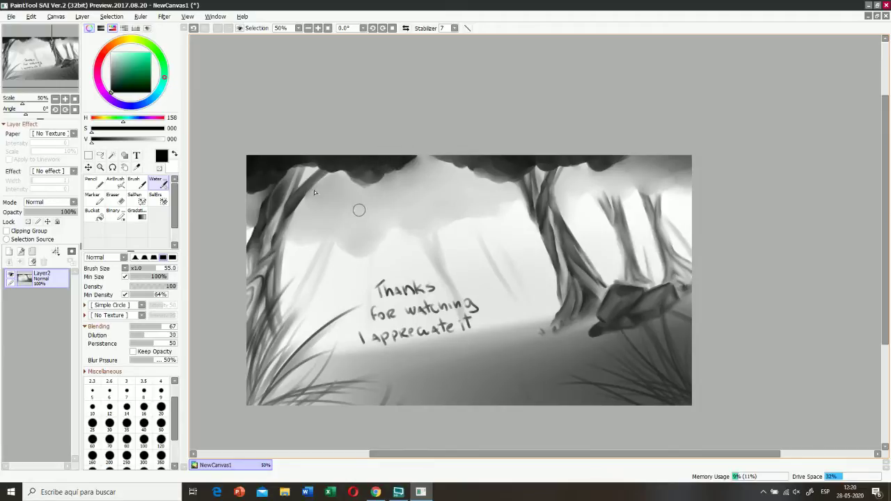
- Paint over the handwritten thank-you message in the clearing with the light gray sampled beside it, using the Water brush
{"action": "left_click", "coordinate": [144, 269]}
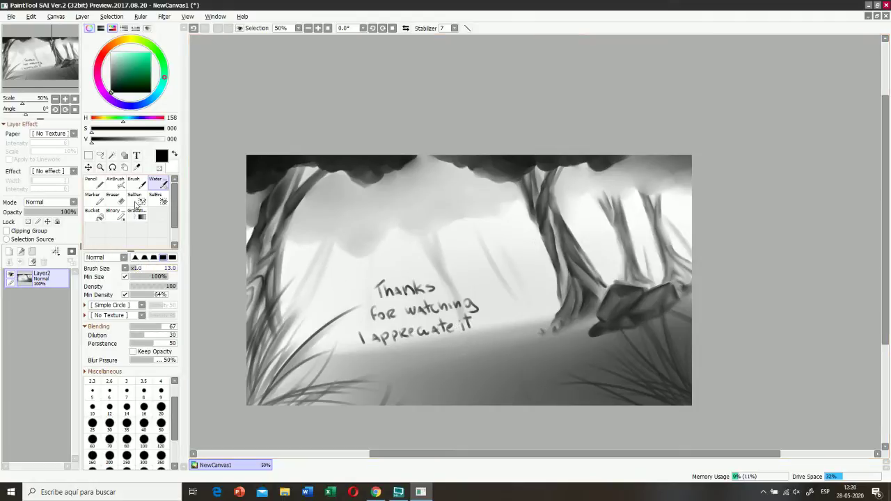
{"action": "left_click", "coordinate": [112, 199]}
{"action": "left_click", "coordinate": [137, 168]}
{"action": "left_click", "coordinate": [367, 292]}
{"action": "left_click", "coordinate": [159, 184]}
{"action": "mouse_move", "coordinate": [371, 313]}
{"action": "left_mouse_down"}
{"action": "mouse_move", "coordinate": [410, 313]}
{"action": "mouse_move", "coordinate": [378, 340]}
{"action": "mouse_move", "coordinate": [480, 320]}
{"action": "mouse_move", "coordinate": [456, 310]}
{"action": "mouse_move", "coordinate": [372, 318]}
{"action": "mouse_move", "coordinate": [402, 277]}
{"action": "mouse_move", "coordinate": [391, 278]}
{"action": "mouse_move", "coordinate": [400, 259]}
{"action": "mouse_move", "coordinate": [387, 306]}
{"action": "mouse_move", "coordinate": [384, 299]}
{"action": "mouse_move", "coordinate": [407, 307]}
{"action": "mouse_move", "coordinate": [408, 262]}
{"action": "mouse_move", "coordinate": [437, 304]}
{"action": "mouse_move", "coordinate": [376, 318]}
{"action": "mouse_move", "coordinate": [359, 282]}
{"action": "mouse_move", "coordinate": [335, 275]}
{"action": "mouse_move", "coordinate": [387, 266]}
{"action": "mouse_move", "coordinate": [464, 304]}
{"action": "mouse_move", "coordinate": [472, 291]}
{"action": "mouse_move", "coordinate": [497, 307]}
{"action": "mouse_move", "coordinate": [413, 313]}
{"action": "mouse_move", "coordinate": [443, 290]}
{"action": "mouse_move", "coordinate": [432, 318]}
{"action": "mouse_move", "coordinate": [519, 306]}
{"action": "mouse_move", "coordinate": [487, 286]}
{"action": "mouse_move", "coordinate": [483, 255]}
{"action": "mouse_move", "coordinate": [462, 290]}
{"action": "mouse_move", "coordinate": [490, 267]}
{"action": "mouse_move", "coordinate": [538, 284]}
{"action": "mouse_move", "coordinate": [524, 305]}
{"action": "left_mouse_up"}
{"action": "left_click", "coordinate": [405, 265]}
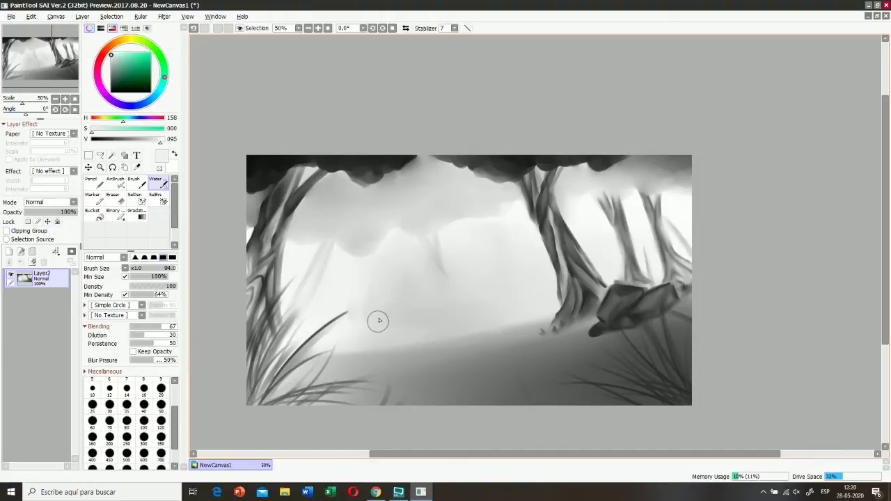
- Paint faint gray tree trunks in the misty background between the two big trees with a brush size of 38
{"action": "left_click_drag", "start_coordinate": [165, 269], "coordinate": [147, 269]}
{"action": "mouse_move", "coordinate": [427, 240]}
{"action": "left_mouse_down"}
{"action": "mouse_move", "coordinate": [457, 309]}
{"action": "mouse_move", "coordinate": [449, 329]}
{"action": "left_mouse_up"}
{"action": "mouse_move", "coordinate": [448, 292]}
{"action": "left_mouse_down"}
{"action": "mouse_move", "coordinate": [453, 328]}
{"action": "mouse_move", "coordinate": [449, 288]}
{"action": "mouse_move", "coordinate": [467, 329]}
{"action": "mouse_move", "coordinate": [446, 284]}
{"action": "mouse_move", "coordinate": [475, 326]}
{"action": "mouse_move", "coordinate": [452, 318]}
{"action": "left_mouse_up"}
{"action": "mouse_move", "coordinate": [443, 245]}
{"action": "left_mouse_down"}
{"action": "mouse_move", "coordinate": [452, 283]}
{"action": "mouse_move", "coordinate": [439, 203]}
{"action": "mouse_move", "coordinate": [456, 292]}
{"action": "left_mouse_up"}
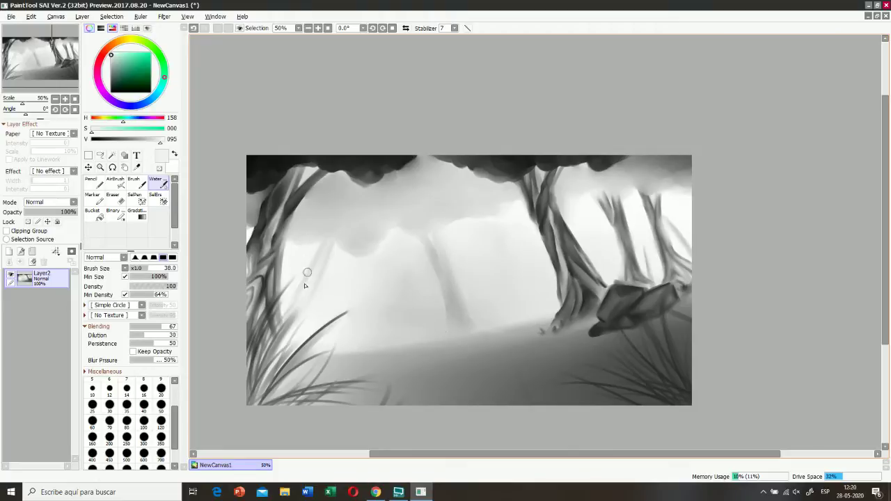
{"action": "left_click_drag", "start_coordinate": [304, 328], "coordinate": [325, 262]}
{"action": "mouse_move", "coordinate": [309, 299]}
{"action": "left_mouse_down"}
{"action": "mouse_move", "coordinate": [333, 234]}
{"action": "mouse_move", "coordinate": [308, 283]}
{"action": "mouse_move", "coordinate": [325, 261]}
{"action": "left_mouse_up"}
{"action": "mouse_move", "coordinate": [501, 199]}
{"action": "left_mouse_down"}
{"action": "mouse_move", "coordinate": [529, 316]}
{"action": "mouse_move", "coordinate": [506, 199]}
{"action": "mouse_move", "coordinate": [521, 318]}
{"action": "mouse_move", "coordinate": [524, 268]}
{"action": "mouse_move", "coordinate": [532, 298]}
{"action": "left_mouse_up"}
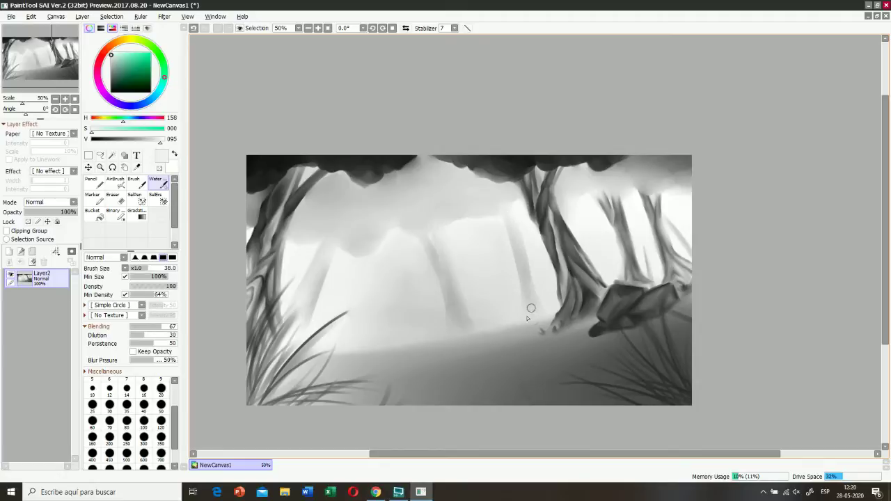
- Add thin, pale distant trunks between the faint background trees with a brush size of 15
{"action": "left_click", "coordinate": [139, 269]}
{"action": "left_click_drag", "start_coordinate": [476, 217], "coordinate": [495, 323]}
{"action": "left_click_drag", "start_coordinate": [383, 286], "coordinate": [398, 347]}
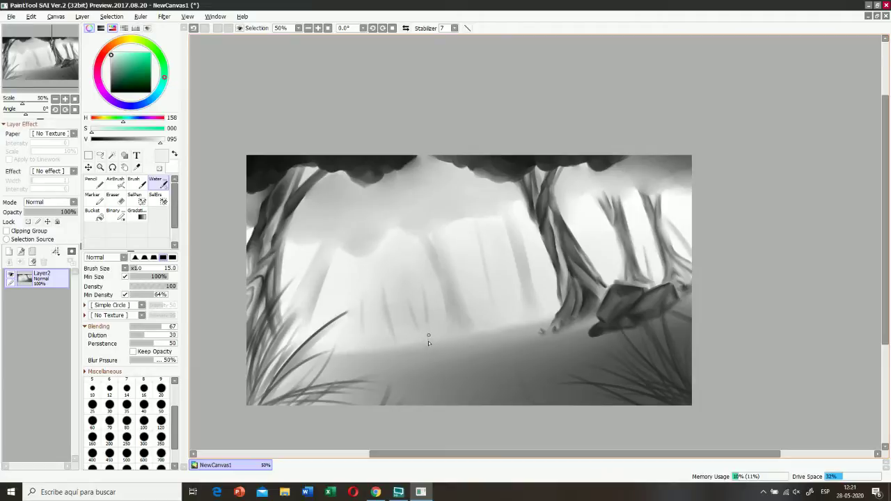
- Paint pale bushes and tiny grass tufts along the distant ground edge with brush sizes of 36, 16 and 5
{"action": "left_click", "coordinate": [147, 270]}
{"action": "left_click_drag", "start_coordinate": [434, 333], "coordinate": [464, 330]}
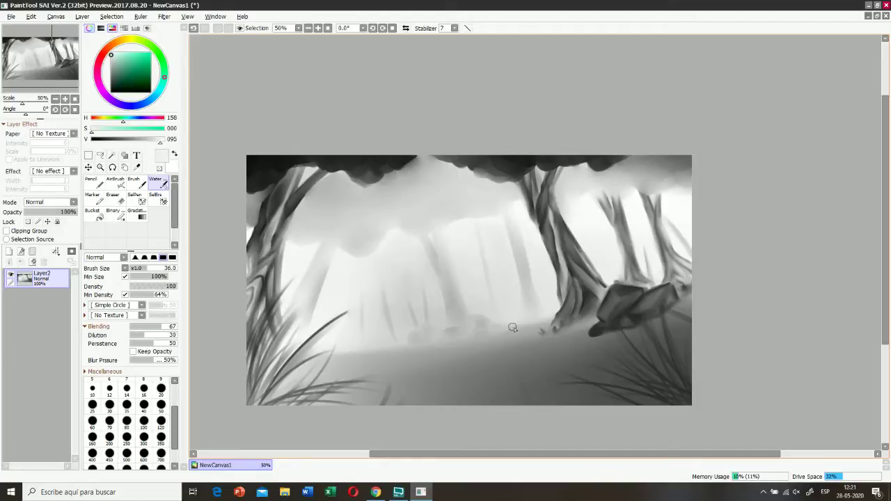
{"action": "mouse_move", "coordinate": [462, 332]}
{"action": "left_mouse_down"}
{"action": "mouse_move", "coordinate": [465, 321]}
{"action": "mouse_move", "coordinate": [472, 330]}
{"action": "mouse_move", "coordinate": [414, 349]}
{"action": "mouse_move", "coordinate": [505, 336]}
{"action": "left_mouse_up"}
{"action": "left_click", "coordinate": [143, 388]}
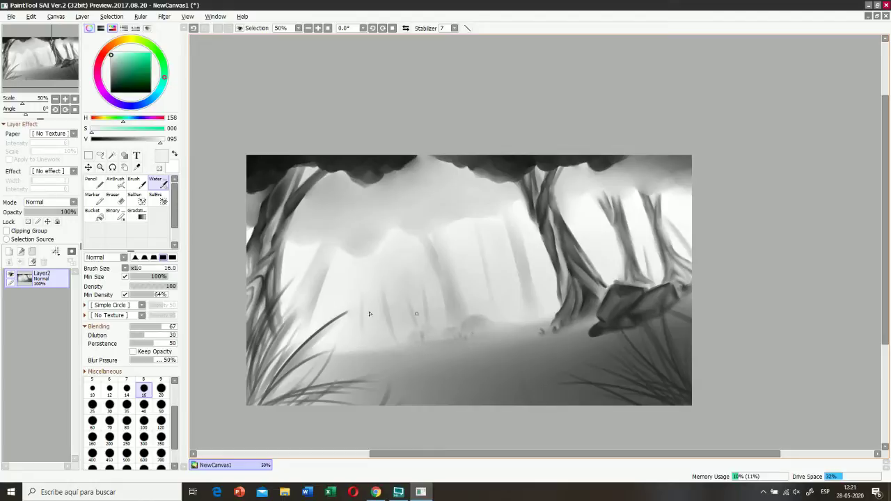
{"action": "left_click", "coordinate": [92, 380]}
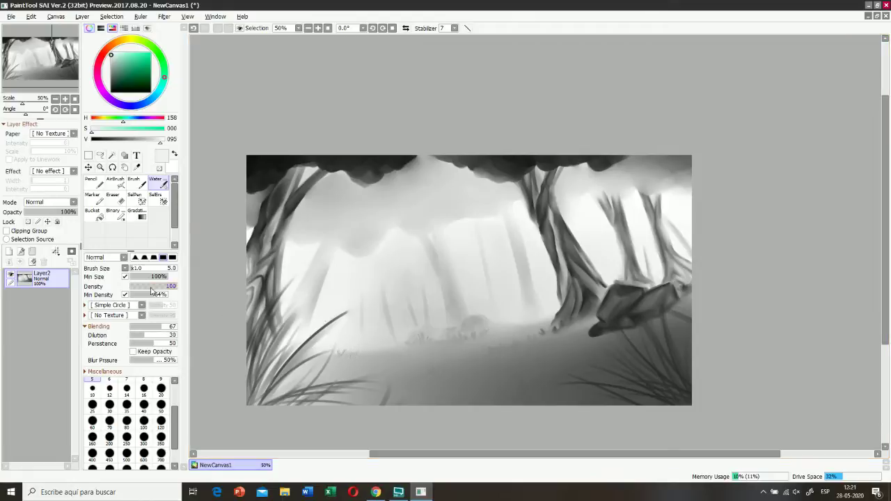
- Paint soft dark patches on the ground below the rocks and big tree in black with a brush size of 18
{"action": "left_click", "coordinate": [137, 269]}
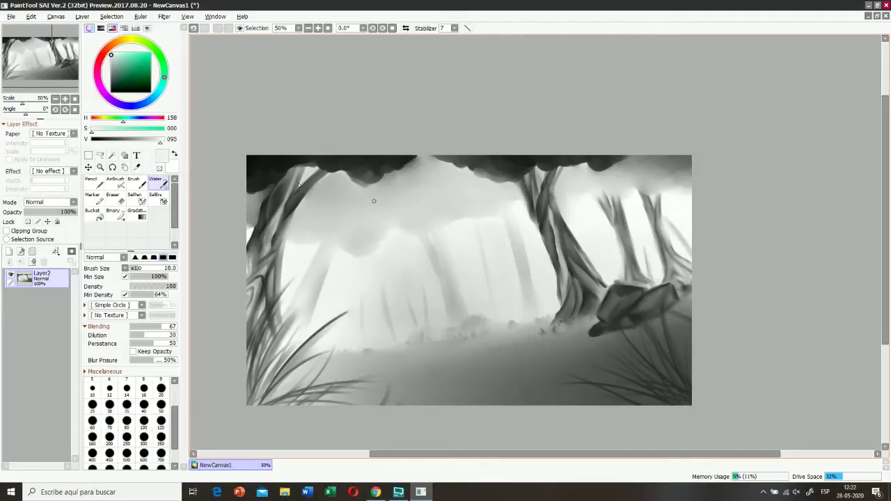
{"action": "left_click_drag", "start_coordinate": [147, 139], "coordinate": [91, 140]}
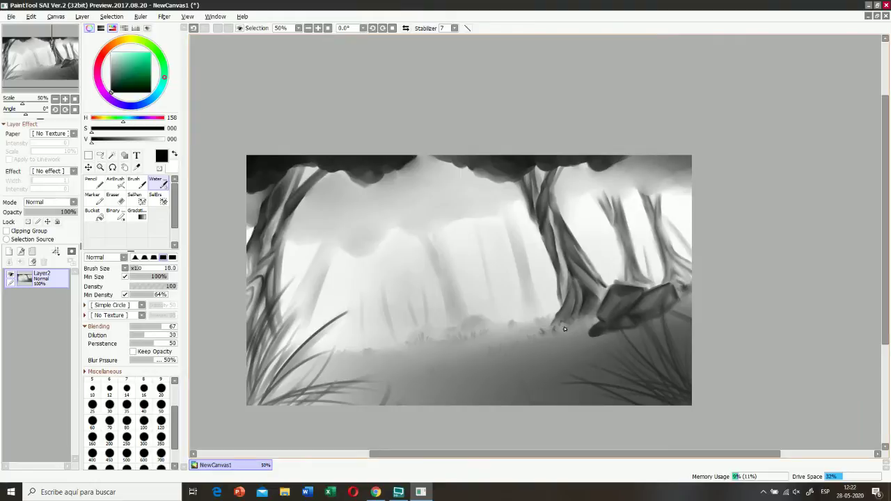
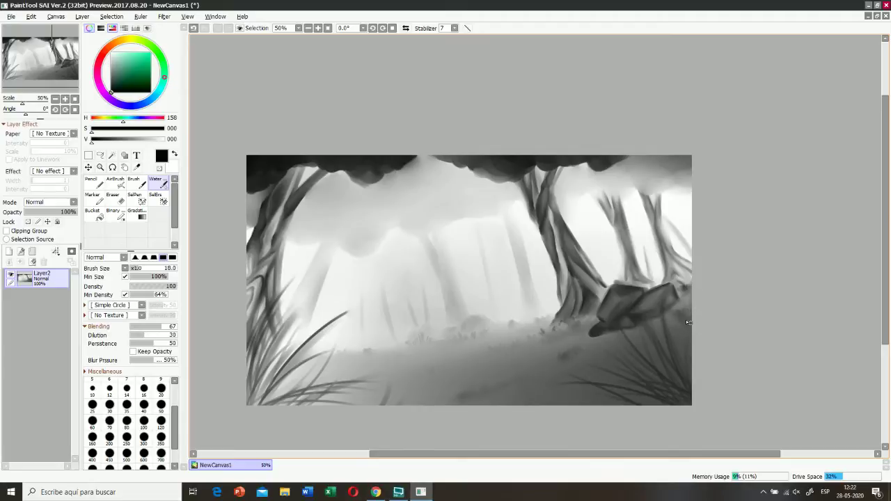
- Paint dark grass blades along the bottom left and right foreground with the size 18 Water brush
{"action": "left_click_drag", "start_coordinate": [693, 348], "coordinate": [675, 310]}
{"action": "left_click_drag", "start_coordinate": [343, 405], "coordinate": [375, 377]}
{"action": "mouse_move", "coordinate": [329, 406]}
{"action": "left_mouse_down"}
{"action": "mouse_move", "coordinate": [357, 383]}
{"action": "mouse_move", "coordinate": [355, 357]}
{"action": "left_mouse_up"}
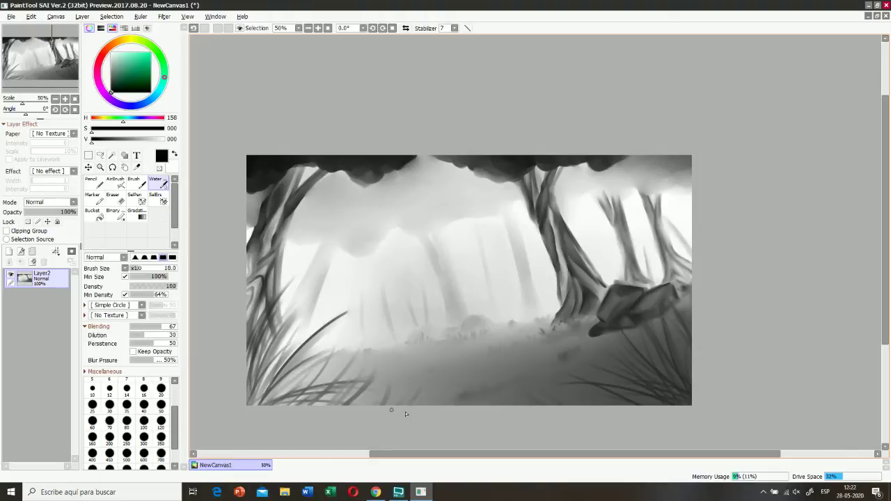
- Paint a branching trunk for the distant tree behind the left foreground tree and dab foliage around its branches
{"action": "left_click_drag", "start_coordinate": [307, 306], "coordinate": [329, 241]}
{"action": "mouse_move", "coordinate": [313, 269]}
{"action": "left_mouse_down"}
{"action": "mouse_move", "coordinate": [319, 230]}
{"action": "mouse_move", "coordinate": [298, 299]}
{"action": "mouse_move", "coordinate": [367, 246]}
{"action": "mouse_move", "coordinate": [321, 285]}
{"action": "mouse_move", "coordinate": [333, 279]}
{"action": "mouse_move", "coordinate": [378, 231]}
{"action": "mouse_move", "coordinate": [316, 291]}
{"action": "mouse_move", "coordinate": [341, 261]}
{"action": "mouse_move", "coordinate": [308, 319]}
{"action": "mouse_move", "coordinate": [374, 233]}
{"action": "mouse_move", "coordinate": [322, 289]}
{"action": "mouse_move", "coordinate": [383, 223]}
{"action": "mouse_move", "coordinate": [325, 278]}
{"action": "left_mouse_up"}
{"action": "mouse_move", "coordinate": [460, 219]}
{"action": "left_mouse_down"}
{"action": "mouse_move", "coordinate": [454, 282]}
{"action": "mouse_move", "coordinate": [442, 242]}
{"action": "mouse_move", "coordinate": [459, 295]}
{"action": "mouse_move", "coordinate": [441, 233]}
{"action": "mouse_move", "coordinate": [451, 269]}
{"action": "mouse_move", "coordinate": [464, 210]}
{"action": "left_mouse_up"}
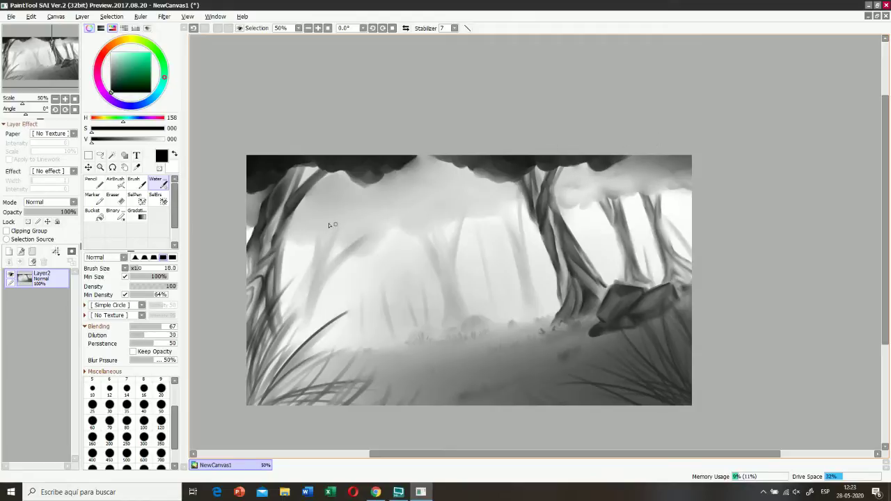
{"action": "left_click_drag", "start_coordinate": [325, 223], "coordinate": [341, 224]}
{"action": "mouse_move", "coordinate": [373, 231]}
{"action": "left_mouse_down"}
{"action": "mouse_move", "coordinate": [362, 234]}
{"action": "mouse_move", "coordinate": [378, 230]}
{"action": "left_mouse_up"}
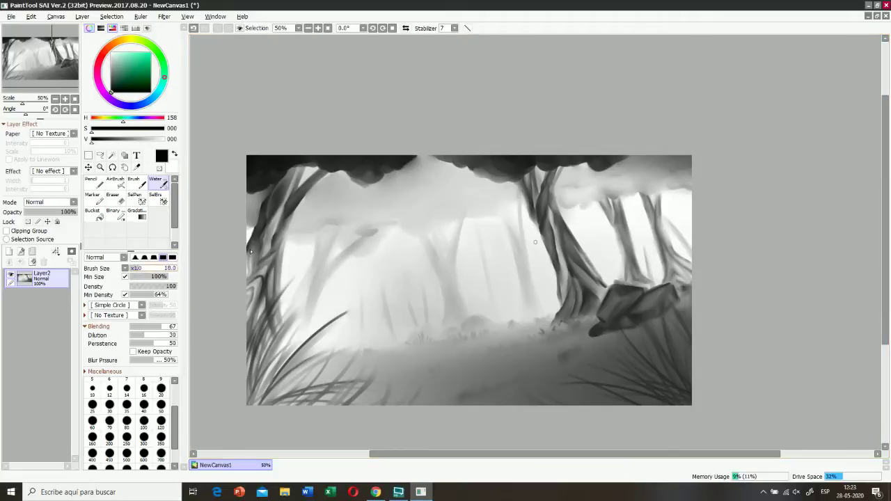
- Darken the distant canopy in the upper middle of the forest with the Water brush at size 87
{"action": "left_click", "coordinate": [155, 270]}
{"action": "left_click_drag", "start_coordinate": [361, 224], "coordinate": [369, 232]}
{"action": "mouse_move", "coordinate": [419, 201]}
{"action": "left_mouse_down"}
{"action": "mouse_move", "coordinate": [441, 186]}
{"action": "mouse_move", "coordinate": [399, 199]}
{"action": "mouse_move", "coordinate": [420, 184]}
{"action": "mouse_move", "coordinate": [452, 184]}
{"action": "mouse_move", "coordinate": [437, 176]}
{"action": "mouse_move", "coordinate": [386, 193]}
{"action": "mouse_move", "coordinate": [433, 167]}
{"action": "mouse_move", "coordinate": [417, 184]}
{"action": "mouse_move", "coordinate": [439, 196]}
{"action": "mouse_move", "coordinate": [445, 186]}
{"action": "mouse_move", "coordinate": [468, 189]}
{"action": "mouse_move", "coordinate": [384, 202]}
{"action": "mouse_move", "coordinate": [441, 185]}
{"action": "mouse_move", "coordinate": [443, 200]}
{"action": "mouse_move", "coordinate": [446, 177]}
{"action": "mouse_move", "coordinate": [472, 191]}
{"action": "mouse_move", "coordinate": [408, 188]}
{"action": "left_mouse_up"}
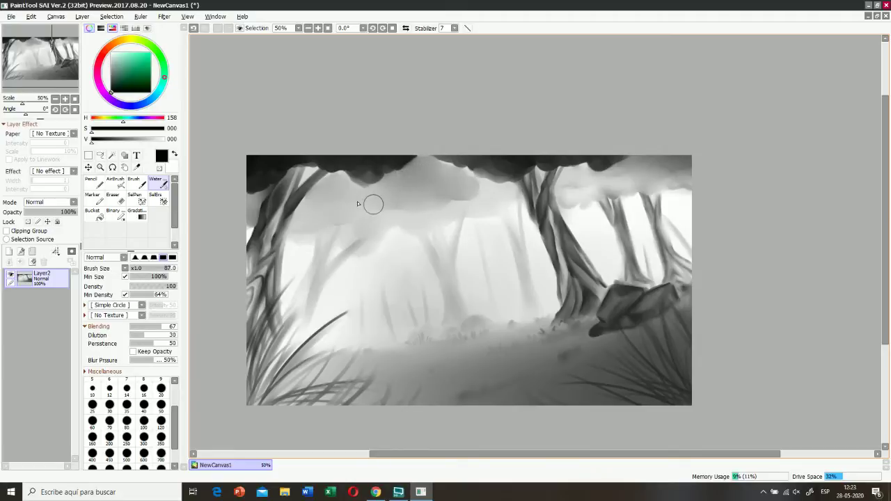
- Lighten and soften the distant canopy with white, using the large Water brush
{"action": "left_click", "coordinate": [135, 203]}
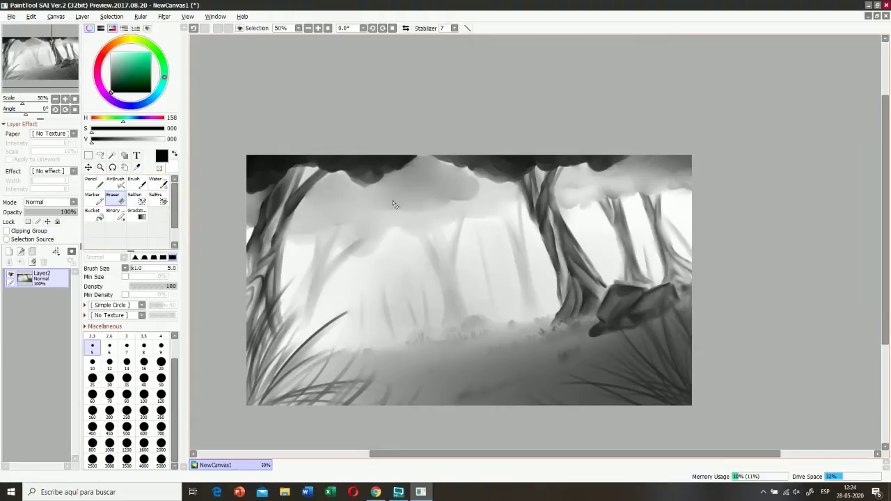
{"action": "left_click", "coordinate": [92, 183]}
{"action": "left_click", "coordinate": [162, 182]}
{"action": "left_click", "coordinate": [111, 53]}
{"action": "mouse_move", "coordinate": [407, 185]}
{"action": "left_mouse_down"}
{"action": "mouse_move", "coordinate": [383, 199]}
{"action": "mouse_move", "coordinate": [398, 200]}
{"action": "mouse_move", "coordinate": [360, 210]}
{"action": "mouse_move", "coordinate": [409, 202]}
{"action": "mouse_move", "coordinate": [414, 193]}
{"action": "mouse_move", "coordinate": [387, 209]}
{"action": "mouse_move", "coordinate": [453, 193]}
{"action": "mouse_move", "coordinate": [415, 193]}
{"action": "mouse_move", "coordinate": [421, 178]}
{"action": "mouse_move", "coordinate": [371, 200]}
{"action": "mouse_move", "coordinate": [447, 183]}
{"action": "mouse_move", "coordinate": [443, 200]}
{"action": "mouse_move", "coordinate": [377, 224]}
{"action": "mouse_move", "coordinate": [324, 207]}
{"action": "left_mouse_up"}
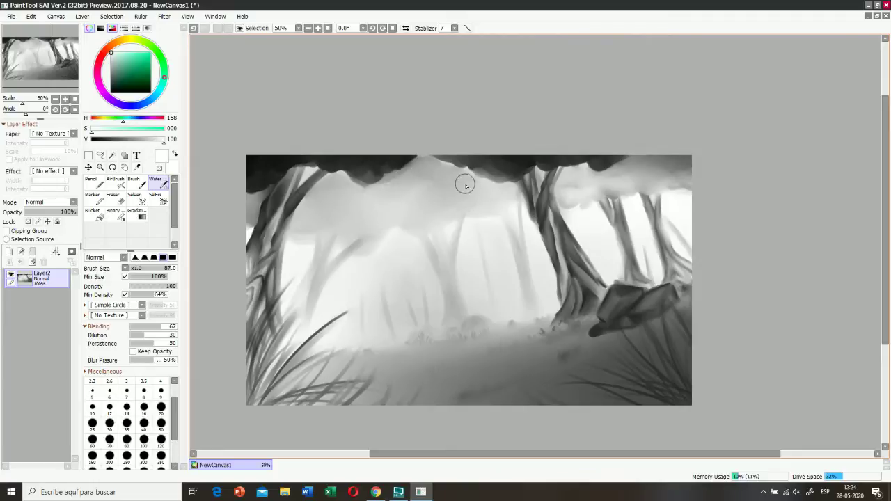
- Set the Water brush to size 25 with black as the colour
{"action": "left_click_drag", "start_coordinate": [168, 269], "coordinate": [142, 268]}
{"action": "left_click_drag", "start_coordinate": [104, 140], "coordinate": [91, 140]}
{"action": "mouse_move", "coordinate": [348, 271]}
{"action": "left_mouse_down"}
{"action": "mouse_move", "coordinate": [354, 282]}
{"action": "mouse_move", "coordinate": [384, 268]}
{"action": "left_mouse_up"}
{"action": "left_click_drag", "start_coordinate": [390, 256], "coordinate": [394, 282]}
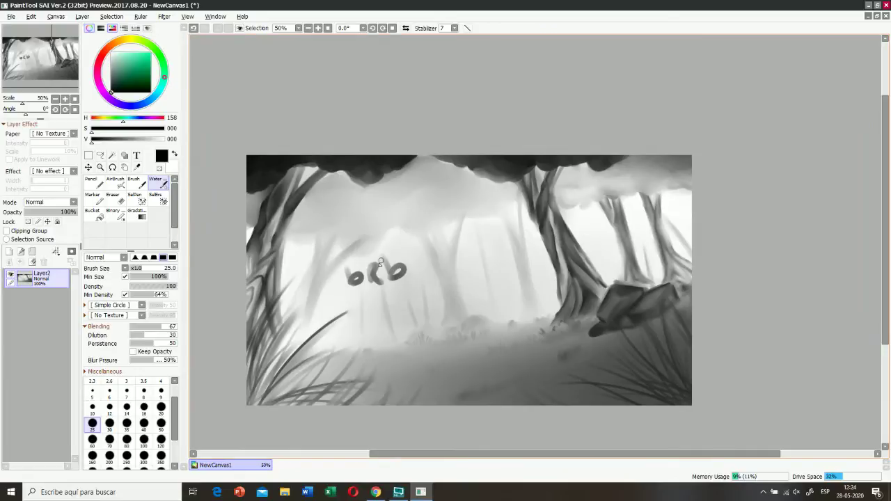
{"action": "key", "text": "ctrl+z"}
{"action": "key", "text": "ctrl+z"}
{"action": "key", "text": "ctrl+z"}
{"action": "key", "text": "ctrl+z"}
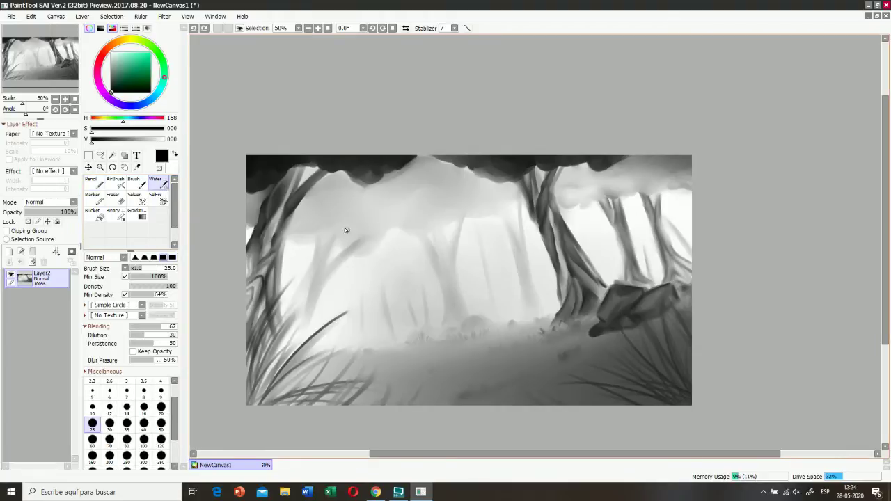
- Shade the foliage above the distant branching tree, blending it into the canopy with the brush at size 81
{"action": "mouse_move", "coordinate": [346, 231]}
{"action": "left_mouse_down"}
{"action": "mouse_move", "coordinate": [370, 235]}
{"action": "mouse_move", "coordinate": [335, 222]}
{"action": "mouse_move", "coordinate": [378, 227]}
{"action": "mouse_move", "coordinate": [354, 232]}
{"action": "mouse_move", "coordinate": [375, 226]}
{"action": "mouse_move", "coordinate": [352, 232]}
{"action": "left_mouse_up"}
{"action": "mouse_move", "coordinate": [351, 235]}
{"action": "left_mouse_down"}
{"action": "mouse_move", "coordinate": [370, 244]}
{"action": "mouse_move", "coordinate": [323, 220]}
{"action": "mouse_move", "coordinate": [304, 231]}
{"action": "mouse_move", "coordinate": [331, 227]}
{"action": "left_mouse_up"}
{"action": "left_click", "coordinate": [166, 269]}
{"action": "mouse_move", "coordinate": [364, 220]}
{"action": "left_mouse_down"}
{"action": "mouse_move", "coordinate": [335, 220]}
{"action": "mouse_move", "coordinate": [379, 231]}
{"action": "mouse_move", "coordinate": [414, 220]}
{"action": "mouse_move", "coordinate": [345, 216]}
{"action": "mouse_move", "coordinate": [404, 204]}
{"action": "mouse_move", "coordinate": [427, 216]}
{"action": "mouse_move", "coordinate": [400, 211]}
{"action": "mouse_move", "coordinate": [427, 206]}
{"action": "mouse_move", "coordinate": [403, 195]}
{"action": "left_mouse_up"}
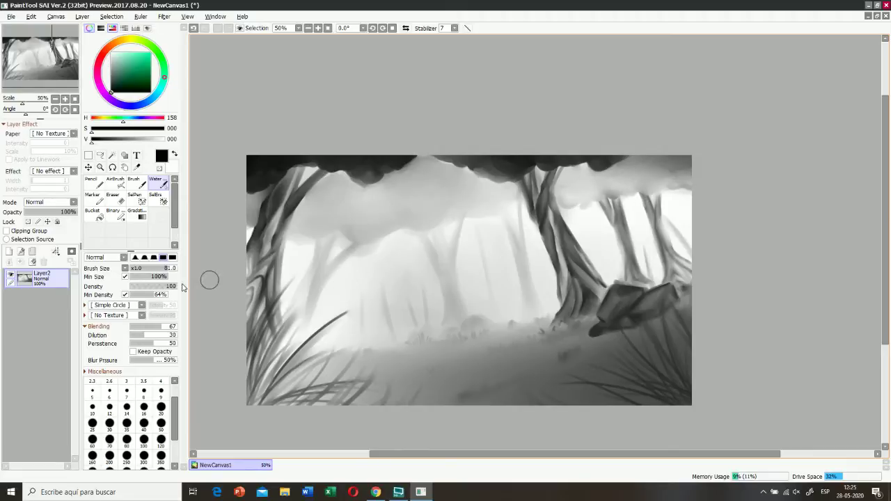
- Paint thin grass blades in the right foreground below the rocks with the Water brush at size 7
{"action": "left_click", "coordinate": [144, 270]}
{"action": "left_click_drag", "start_coordinate": [145, 270], "coordinate": [145, 270]}
{"action": "left_click", "coordinate": [163, 257]}
{"action": "left_click", "coordinate": [126, 390]}
{"action": "left_click_drag", "start_coordinate": [660, 289], "coordinate": [682, 370]}
{"action": "left_click_drag", "start_coordinate": [686, 305], "coordinate": [673, 376]}
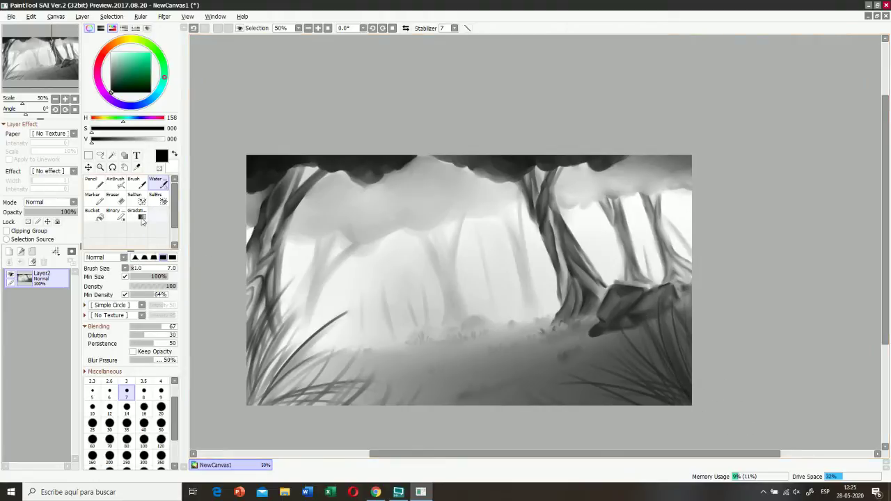
- Paint a thick black leaning tree trunk down the right edge of the scene with the brush at size 69
{"action": "left_click_drag", "start_coordinate": [139, 269], "coordinate": [160, 269]}
{"action": "mouse_move", "coordinate": [667, 234]}
{"action": "left_mouse_down"}
{"action": "mouse_move", "coordinate": [691, 262]}
{"action": "mouse_move", "coordinate": [669, 226]}
{"action": "mouse_move", "coordinate": [669, 201]}
{"action": "mouse_move", "coordinate": [693, 255]}
{"action": "mouse_move", "coordinate": [693, 235]}
{"action": "mouse_move", "coordinate": [668, 199]}
{"action": "mouse_move", "coordinate": [701, 214]}
{"action": "mouse_move", "coordinate": [685, 239]}
{"action": "mouse_move", "coordinate": [694, 215]}
{"action": "mouse_move", "coordinate": [699, 257]}
{"action": "mouse_move", "coordinate": [662, 231]}
{"action": "mouse_move", "coordinate": [677, 270]}
{"action": "mouse_move", "coordinate": [653, 203]}
{"action": "mouse_move", "coordinate": [687, 275]}
{"action": "mouse_move", "coordinate": [660, 220]}
{"action": "mouse_move", "coordinate": [690, 272]}
{"action": "mouse_move", "coordinate": [665, 232]}
{"action": "mouse_move", "coordinate": [678, 258]}
{"action": "left_mouse_up"}
{"action": "mouse_move", "coordinate": [692, 288]}
{"action": "left_mouse_down"}
{"action": "mouse_move", "coordinate": [672, 209]}
{"action": "mouse_move", "coordinate": [630, 179]}
{"action": "mouse_move", "coordinate": [646, 162]}
{"action": "mouse_move", "coordinate": [689, 244]}
{"action": "mouse_move", "coordinate": [651, 178]}
{"action": "mouse_move", "coordinate": [694, 237]}
{"action": "mouse_move", "coordinate": [641, 179]}
{"action": "mouse_move", "coordinate": [692, 242]}
{"action": "mouse_move", "coordinate": [657, 185]}
{"action": "mouse_move", "coordinate": [706, 330]}
{"action": "mouse_move", "coordinate": [698, 341]}
{"action": "left_mouse_up"}
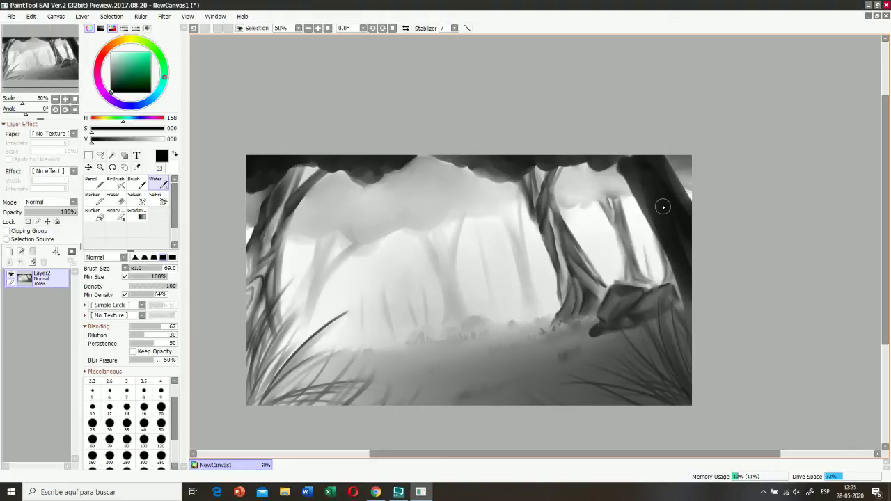
{"action": "mouse_move", "coordinate": [641, 174]}
{"action": "left_mouse_down"}
{"action": "mouse_move", "coordinate": [680, 253]}
{"action": "mouse_move", "coordinate": [632, 170]}
{"action": "mouse_move", "coordinate": [710, 340]}
{"action": "left_mouse_up"}
{"action": "left_click_drag", "start_coordinate": [629, 149], "coordinate": [712, 299]}
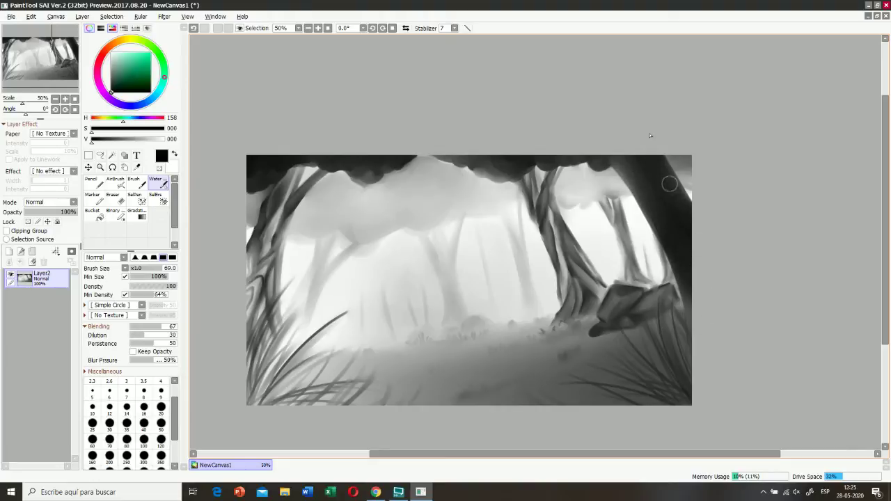
{"action": "mouse_move", "coordinate": [617, 160]}
{"action": "left_mouse_down"}
{"action": "mouse_move", "coordinate": [674, 241]}
{"action": "mouse_move", "coordinate": [663, 213]}
{"action": "mouse_move", "coordinate": [683, 250]}
{"action": "mouse_move", "coordinate": [654, 207]}
{"action": "mouse_move", "coordinate": [691, 288]}
{"action": "left_mouse_up"}
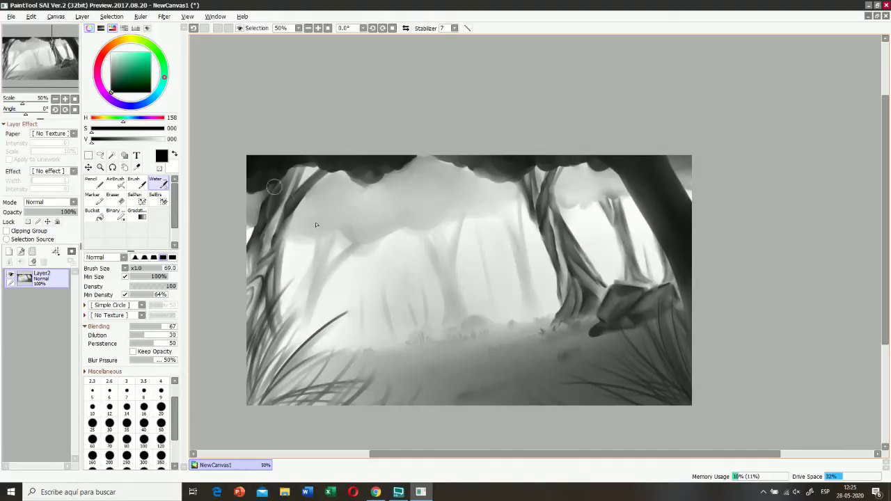
{"action": "mouse_move", "coordinate": [676, 352]}
{"action": "left_mouse_down"}
{"action": "mouse_move", "coordinate": [683, 397]}
{"action": "mouse_move", "coordinate": [644, 434]}
{"action": "mouse_move", "coordinate": [694, 392]}
{"action": "mouse_move", "coordinate": [676, 404]}
{"action": "mouse_move", "coordinate": [699, 289]}
{"action": "mouse_move", "coordinate": [696, 381]}
{"action": "mouse_move", "coordinate": [685, 290]}
{"action": "mouse_move", "coordinate": [693, 412]}
{"action": "left_mouse_up"}
- Add dark grey bark texture to the right foreground trunk, using brush size 31 and colour value 33
{"action": "left_click_drag", "start_coordinate": [152, 268], "coordinate": [145, 269]}
{"action": "left_click_drag", "start_coordinate": [92, 139], "coordinate": [116, 139]}
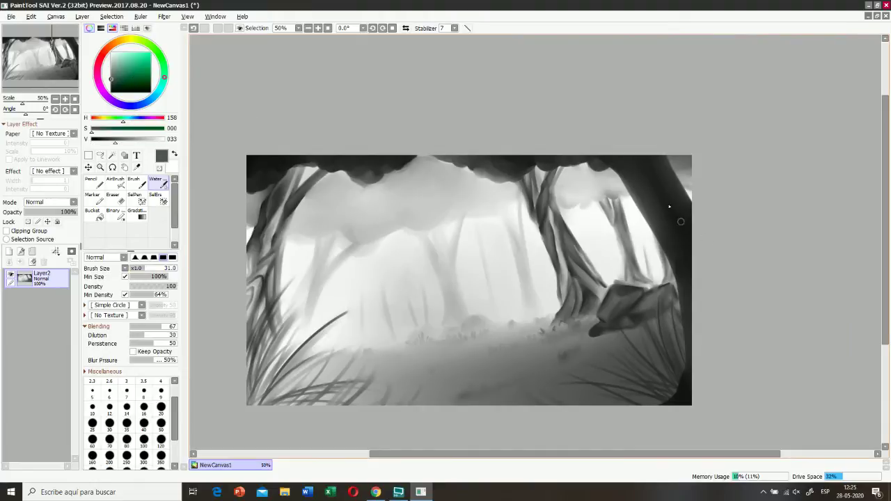
{"action": "left_click_drag", "start_coordinate": [636, 175], "coordinate": [702, 252]}
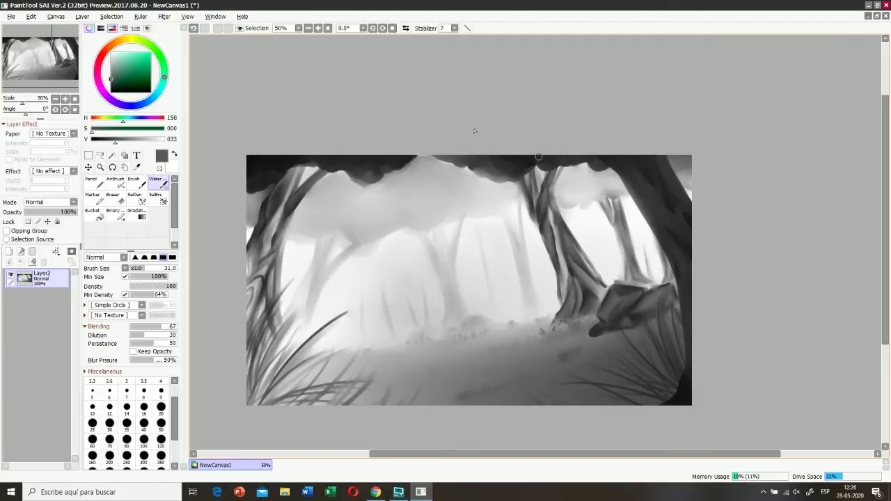
- Paint a thick black branch reaching from the right foreground trunk across the upper canopy toward the centre
{"action": "left_click_drag", "start_coordinate": [109, 140], "coordinate": [90, 140]}
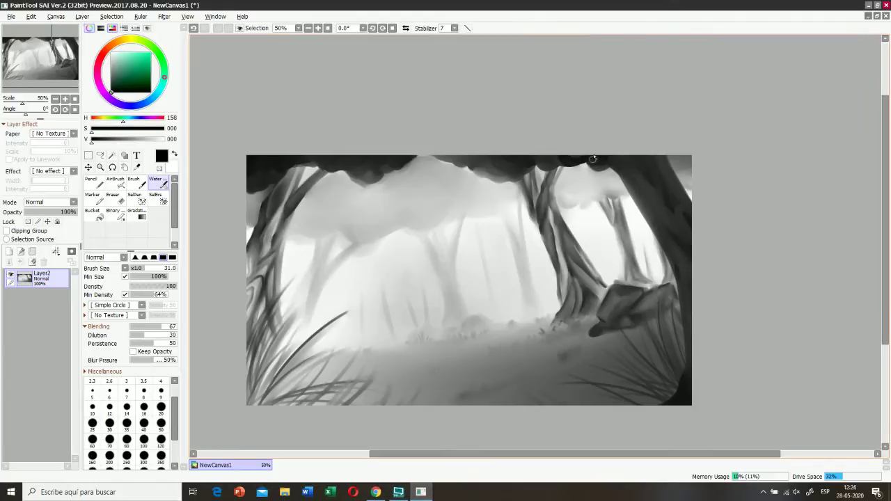
{"action": "mouse_move", "coordinate": [678, 143]}
{"action": "left_mouse_down"}
{"action": "mouse_move", "coordinate": [584, 172]}
{"action": "mouse_move", "coordinate": [452, 174]}
{"action": "mouse_move", "coordinate": [494, 161]}
{"action": "mouse_move", "coordinate": [563, 176]}
{"action": "mouse_move", "coordinate": [509, 158]}
{"action": "mouse_move", "coordinate": [447, 178]}
{"action": "mouse_move", "coordinate": [514, 162]}
{"action": "mouse_move", "coordinate": [564, 178]}
{"action": "mouse_move", "coordinate": [627, 170]}
{"action": "mouse_move", "coordinate": [598, 172]}
{"action": "mouse_move", "coordinate": [647, 195]}
{"action": "mouse_move", "coordinate": [563, 179]}
{"action": "mouse_move", "coordinate": [647, 197]}
{"action": "mouse_move", "coordinate": [628, 181]}
{"action": "left_mouse_up"}
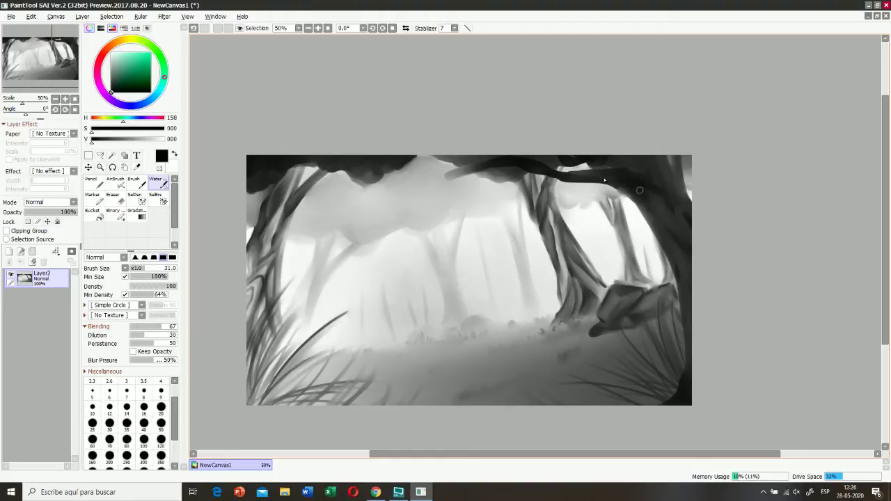
{"action": "mouse_move", "coordinate": [589, 184]}
{"action": "left_mouse_down"}
{"action": "mouse_move", "coordinate": [638, 212]}
{"action": "mouse_move", "coordinate": [628, 199]}
{"action": "mouse_move", "coordinate": [559, 181]}
{"action": "left_mouse_up"}
{"action": "mouse_move", "coordinate": [559, 181]}
{"action": "left_mouse_down"}
{"action": "mouse_move", "coordinate": [599, 184]}
{"action": "mouse_move", "coordinate": [656, 211]}
{"action": "mouse_move", "coordinate": [546, 176]}
{"action": "mouse_move", "coordinate": [603, 185]}
{"action": "mouse_move", "coordinate": [594, 176]}
{"action": "mouse_move", "coordinate": [566, 182]}
{"action": "mouse_move", "coordinate": [660, 213]}
{"action": "mouse_move", "coordinate": [595, 183]}
{"action": "mouse_move", "coordinate": [583, 188]}
{"action": "mouse_move", "coordinate": [616, 171]}
{"action": "mouse_move", "coordinate": [554, 178]}
{"action": "mouse_move", "coordinate": [654, 190]}
{"action": "mouse_move", "coordinate": [614, 179]}
{"action": "mouse_move", "coordinate": [654, 221]}
{"action": "mouse_move", "coordinate": [623, 189]}
{"action": "mouse_move", "coordinate": [535, 137]}
{"action": "mouse_move", "coordinate": [570, 184]}
{"action": "mouse_move", "coordinate": [508, 165]}
{"action": "mouse_move", "coordinate": [415, 187]}
{"action": "mouse_move", "coordinate": [504, 163]}
{"action": "mouse_move", "coordinate": [563, 190]}
{"action": "mouse_move", "coordinate": [530, 168]}
{"action": "mouse_move", "coordinate": [575, 185]}
{"action": "mouse_move", "coordinate": [492, 168]}
{"action": "mouse_move", "coordinate": [416, 195]}
{"action": "mouse_move", "coordinate": [503, 163]}
{"action": "mouse_move", "coordinate": [458, 202]}
{"action": "mouse_move", "coordinate": [483, 175]}
{"action": "mouse_move", "coordinate": [518, 165]}
{"action": "mouse_move", "coordinate": [481, 177]}
{"action": "mouse_move", "coordinate": [450, 215]}
{"action": "mouse_move", "coordinate": [493, 167]}
{"action": "mouse_move", "coordinate": [442, 184]}
{"action": "mouse_move", "coordinate": [478, 174]}
{"action": "left_mouse_up"}
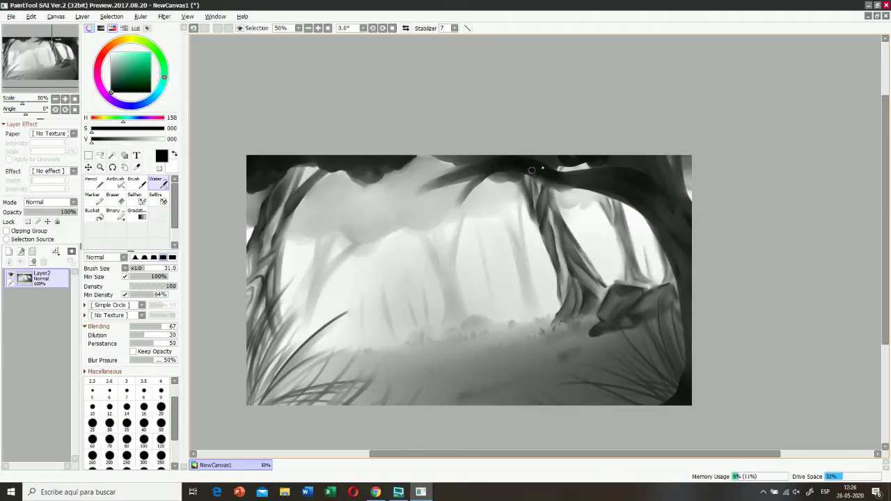
- Add thin twigs hanging from the end of the long branch with the brush at size 17
{"action": "left_click_drag", "start_coordinate": [137, 270], "coordinate": [132, 271]}
{"action": "mouse_move", "coordinate": [486, 176]}
{"action": "left_mouse_down"}
{"action": "mouse_move", "coordinate": [478, 196]}
{"action": "mouse_move", "coordinate": [472, 186]}
{"action": "mouse_move", "coordinate": [448, 215]}
{"action": "left_mouse_up"}
{"action": "left_click_drag", "start_coordinate": [472, 185], "coordinate": [440, 228]}
{"action": "left_click_drag", "start_coordinate": [463, 177], "coordinate": [418, 213]}
{"action": "left_click_drag", "start_coordinate": [443, 179], "coordinate": [406, 198]}
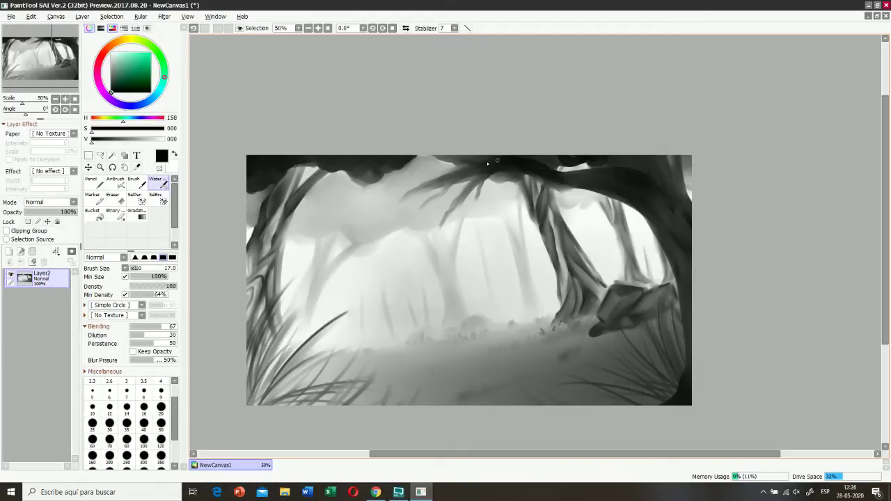
- Paint a second lower branch on the right foreground tree and darken its trunk contours
{"action": "mouse_move", "coordinate": [584, 189]}
{"action": "left_mouse_down"}
{"action": "mouse_move", "coordinate": [518, 210]}
{"action": "mouse_move", "coordinate": [613, 169]}
{"action": "mouse_move", "coordinate": [665, 186]}
{"action": "mouse_move", "coordinate": [681, 209]}
{"action": "mouse_move", "coordinate": [666, 201]}
{"action": "mouse_move", "coordinate": [674, 224]}
{"action": "left_mouse_up"}
{"action": "mouse_move", "coordinate": [663, 189]}
{"action": "left_mouse_down"}
{"action": "mouse_move", "coordinate": [709, 221]}
{"action": "mouse_move", "coordinate": [686, 202]}
{"action": "left_mouse_up"}
{"action": "mouse_move", "coordinate": [662, 158]}
{"action": "left_mouse_down"}
{"action": "mouse_move", "coordinate": [680, 199]}
{"action": "mouse_move", "coordinate": [675, 192]}
{"action": "left_mouse_up"}
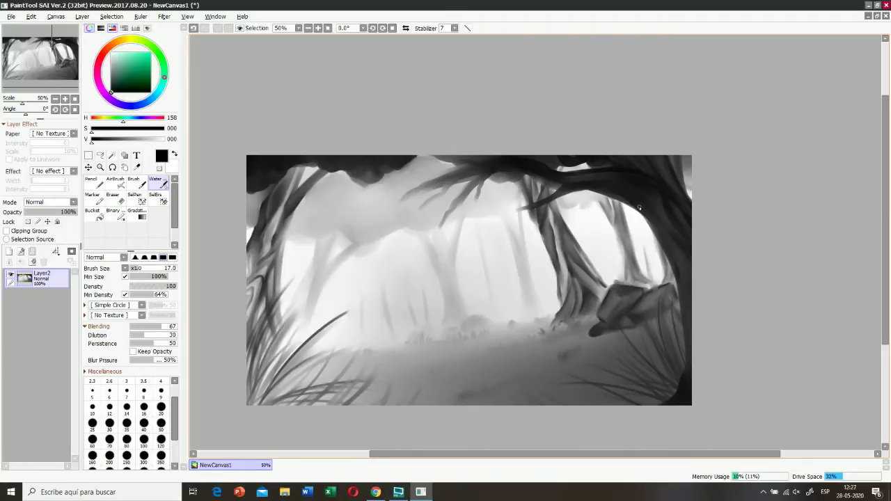
{"action": "left_click_drag", "start_coordinate": [681, 166], "coordinate": [691, 203]}
{"action": "left_click_drag", "start_coordinate": [681, 255], "coordinate": [698, 361]}
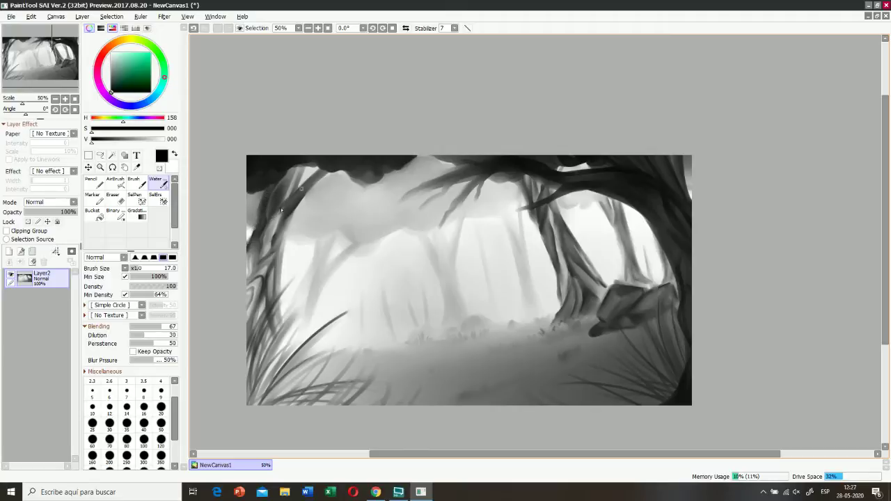
- Dab dark details onto the left canopy edge, the forest floor and a small rock in the background
{"action": "left_click_drag", "start_coordinate": [295, 169], "coordinate": [310, 165]}
{"action": "left_click_drag", "start_coordinate": [511, 385], "coordinate": [521, 381]}
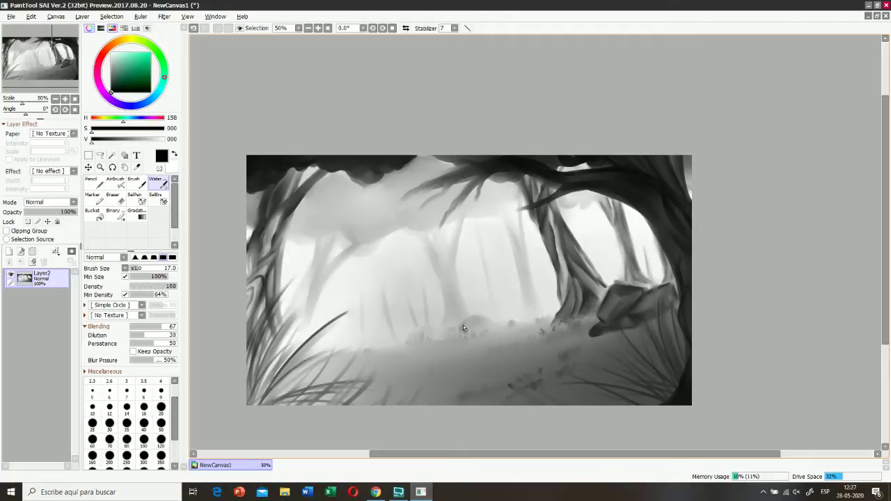
{"action": "left_click_drag", "start_coordinate": [477, 326], "coordinate": [486, 326]}
- Highlight the large rocks' facets with light grey and add fine white edge highlights at brush size 7
{"action": "left_click_drag", "start_coordinate": [115, 71], "coordinate": [110, 63]}
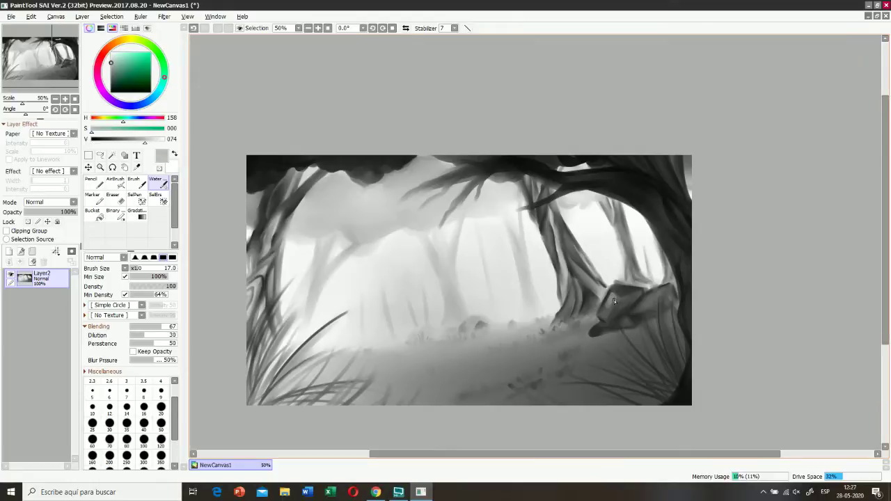
{"action": "left_click_drag", "start_coordinate": [614, 292], "coordinate": [623, 291]}
{"action": "left_click_drag", "start_coordinate": [639, 305], "coordinate": [653, 293]}
{"action": "left_click", "coordinate": [126, 391]}
{"action": "left_click_drag", "start_coordinate": [110, 61], "coordinate": [93, 40]}
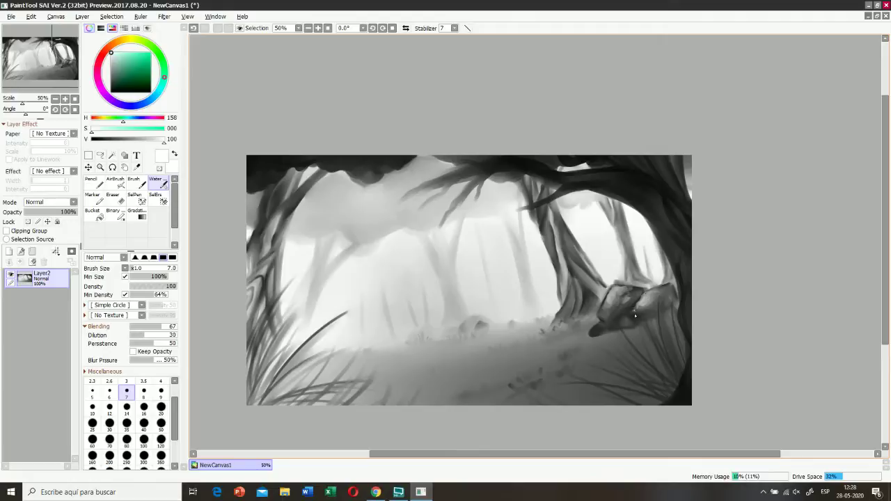
{"action": "left_click_drag", "start_coordinate": [629, 320], "coordinate": [626, 316]}
{"action": "mouse_move", "coordinate": [627, 304]}
{"action": "left_mouse_down"}
{"action": "mouse_move", "coordinate": [601, 316]}
{"action": "mouse_move", "coordinate": [613, 288]}
{"action": "mouse_move", "coordinate": [645, 291]}
{"action": "mouse_move", "coordinate": [639, 306]}
{"action": "mouse_move", "coordinate": [645, 296]}
{"action": "mouse_move", "coordinate": [613, 289]}
{"action": "mouse_move", "coordinate": [634, 290]}
{"action": "left_mouse_up"}
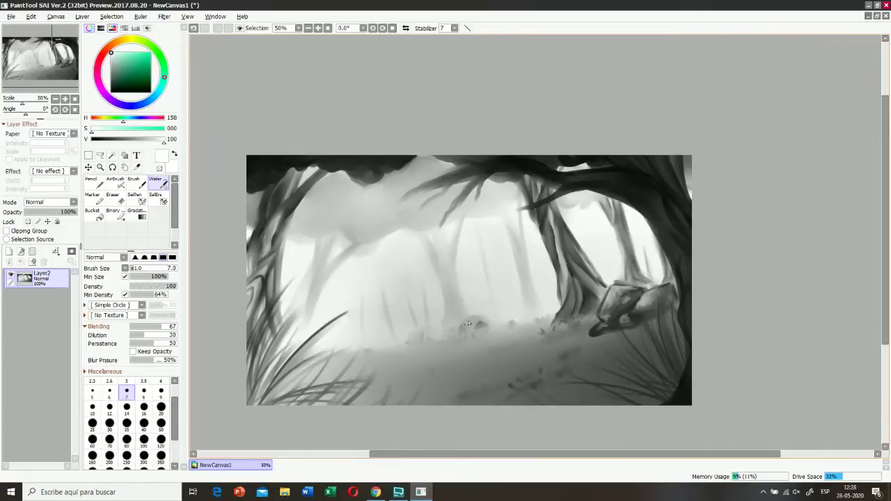
- Lighten the small background rock and add fine grass tufts along the clearing's far edge
{"action": "left_click_drag", "start_coordinate": [469, 322], "coordinate": [482, 327]}
{"action": "left_click_drag", "start_coordinate": [404, 347], "coordinate": [362, 357]}
- Refine the trunks and bases of the distant trees with light strokes and set the brush size to 31
{"action": "left_click_drag", "start_coordinate": [323, 291], "coordinate": [317, 333]}
{"action": "left_click_drag", "start_coordinate": [318, 325], "coordinate": [321, 301]}
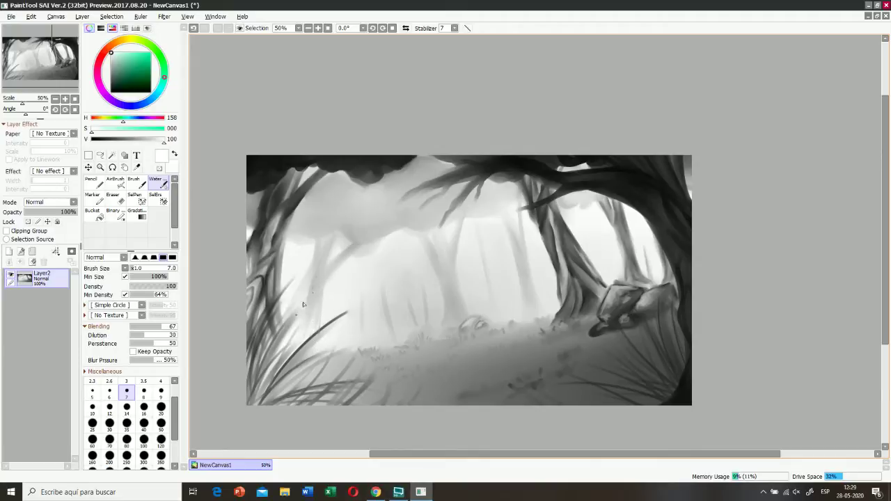
{"action": "left_click_drag", "start_coordinate": [322, 249], "coordinate": [312, 291]}
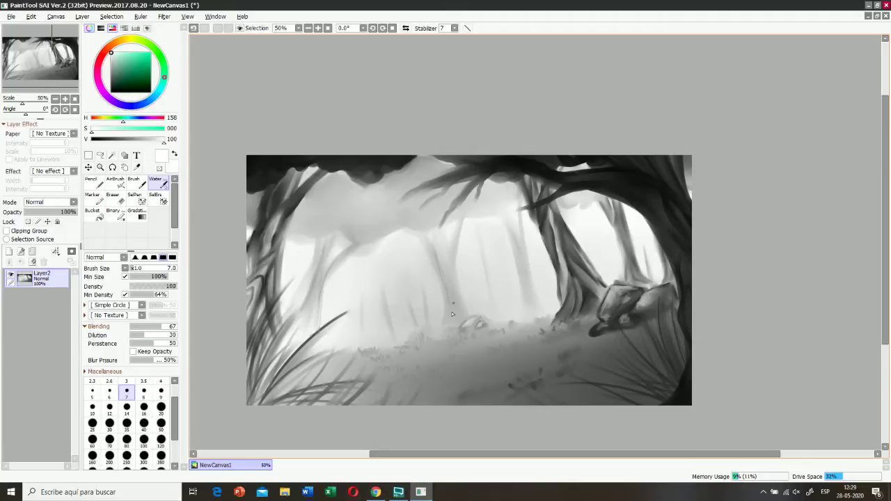
{"action": "left_click", "coordinate": [146, 270]}
- Show and clear the scratchpad, and write "Coloring time" on it with a black Pencil at scratchpad brush size 6
{"action": "left_click", "coordinate": [148, 29]}
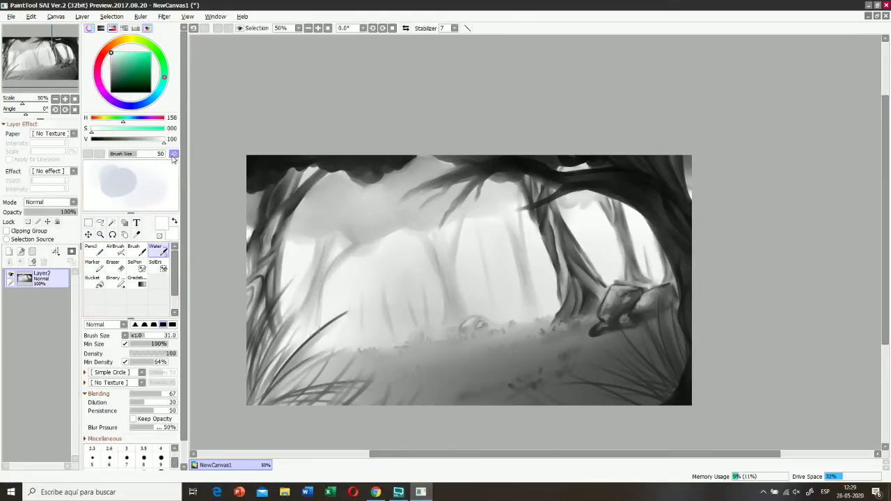
{"action": "left_click", "coordinate": [173, 155]}
{"action": "left_click", "coordinate": [98, 252]}
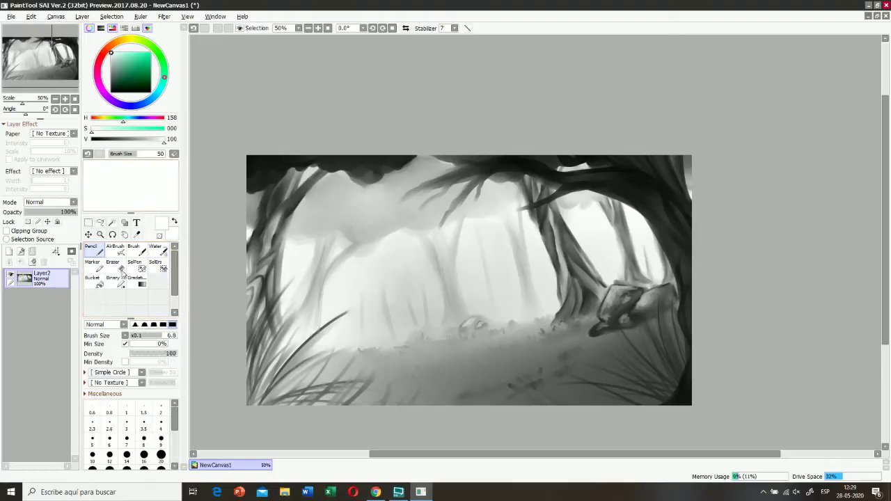
{"action": "left_click", "coordinate": [92, 411]}
{"action": "left_click_drag", "start_coordinate": [126, 75], "coordinate": [111, 92]}
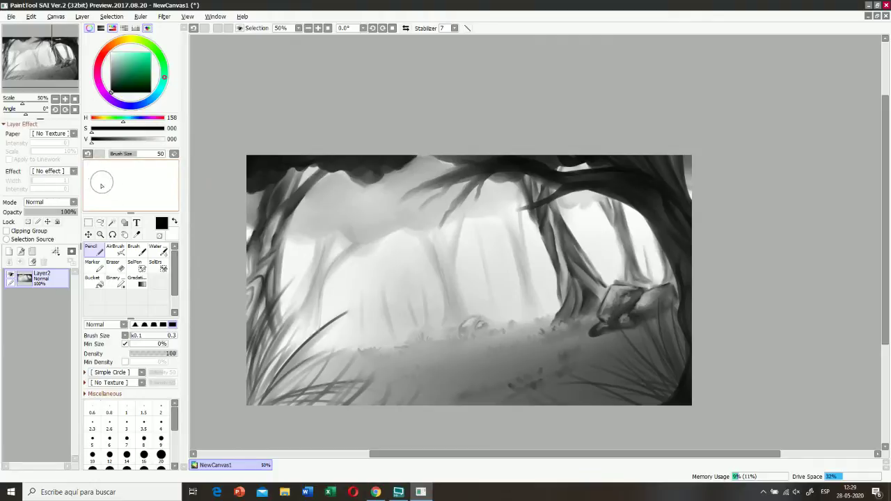
{"action": "left_click_drag", "start_coordinate": [129, 155], "coordinate": [115, 158]}
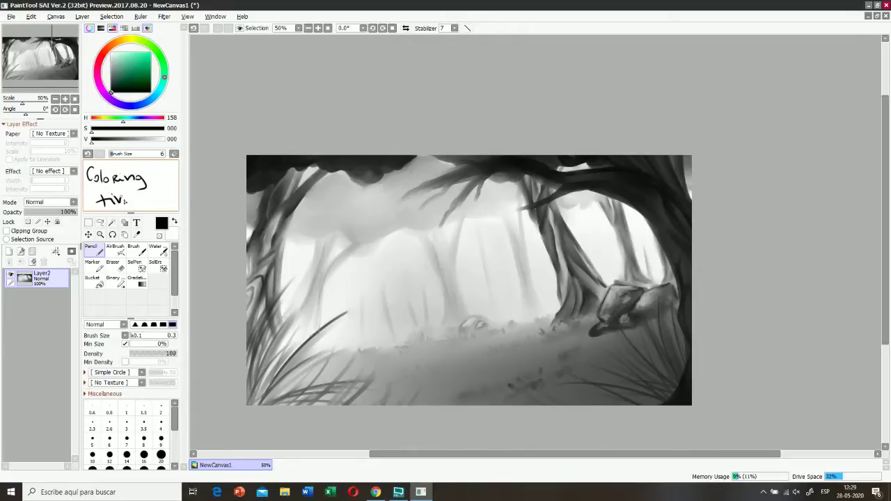
- Create a new layer above the painting and fill it with muted green (H 92, S 22, V 52)
{"action": "left_click", "coordinate": [9, 252]}
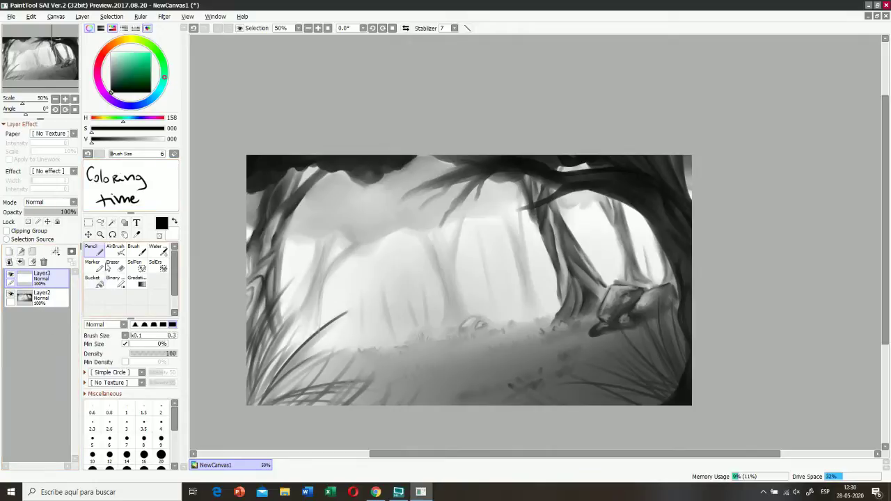
{"action": "left_click", "coordinate": [96, 276]}
{"action": "left_click", "coordinate": [123, 63]}
{"action": "mouse_move", "coordinate": [166, 64]}
{"action": "left_mouse_down"}
{"action": "mouse_move", "coordinate": [153, 48]}
{"action": "mouse_move", "coordinate": [123, 68]}
{"action": "left_mouse_up"}
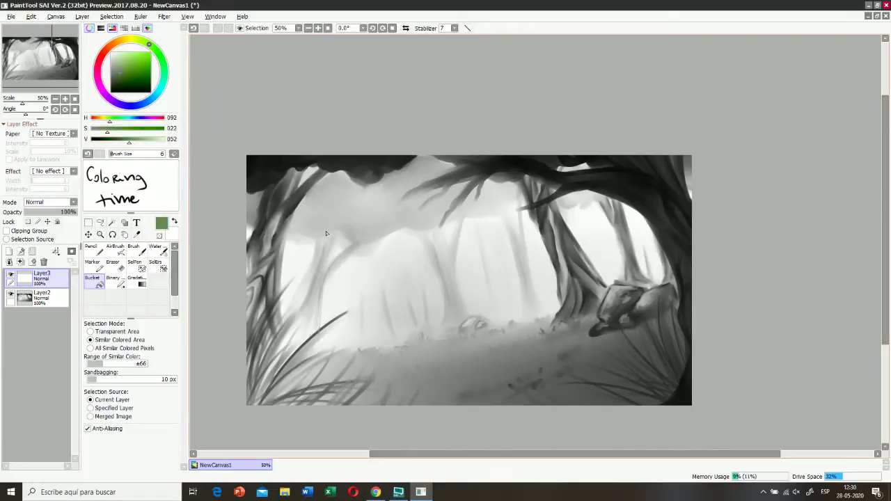
{"action": "left_click", "coordinate": [315, 223]}
- Try the Screen blending mode on the green layer and set it to Overlay instead
{"action": "left_click", "coordinate": [73, 202]}
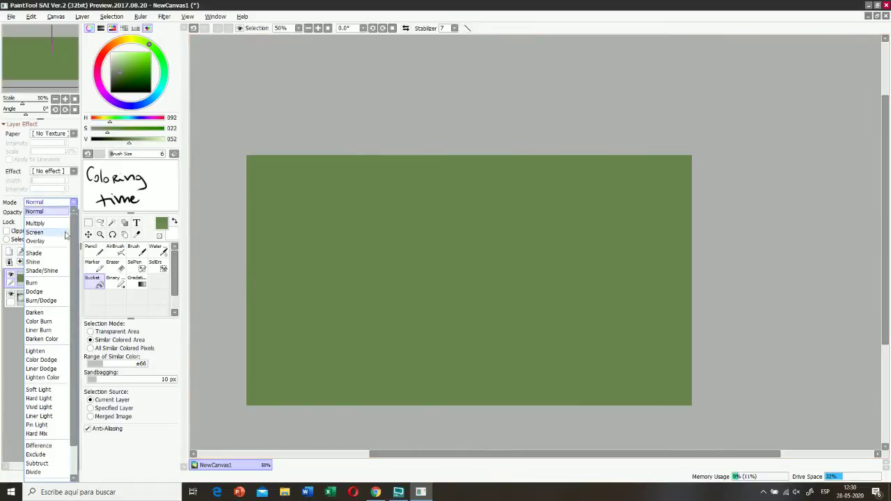
{"action": "left_click", "coordinate": [66, 233]}
{"action": "left_click", "coordinate": [71, 202]}
{"action": "left_click", "coordinate": [52, 241]}
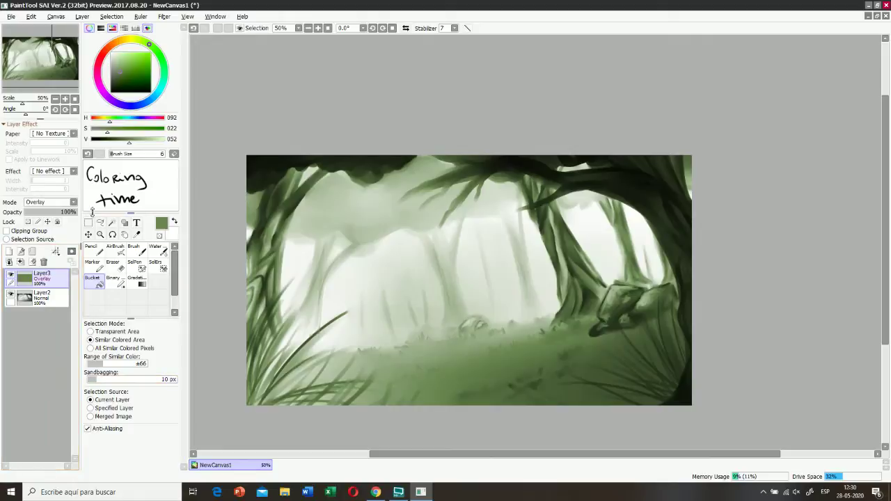
- Refill the Overlay layer with a saturated brown (H 40, S 61, V 40) in place of the green
{"action": "left_click_drag", "start_coordinate": [142, 48], "coordinate": [119, 41]}
{"action": "left_click", "coordinate": [271, 267]}
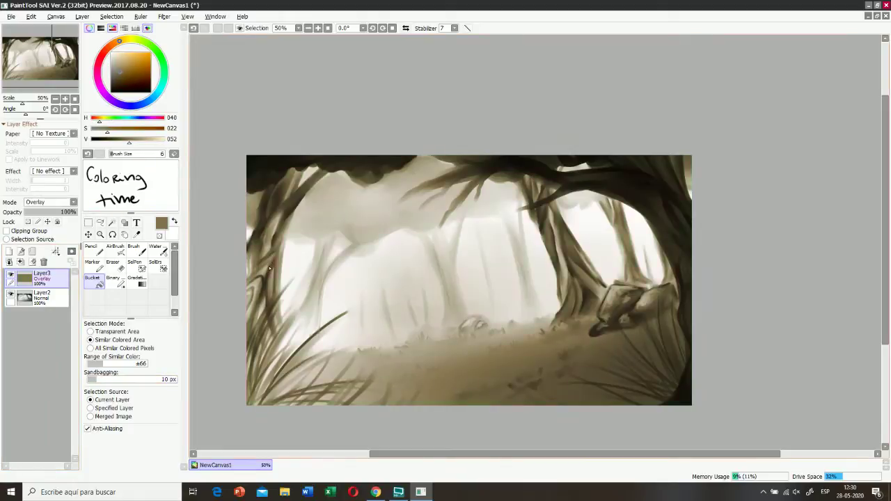
{"action": "left_click", "coordinate": [135, 76]}
{"action": "left_click", "coordinate": [263, 200]}
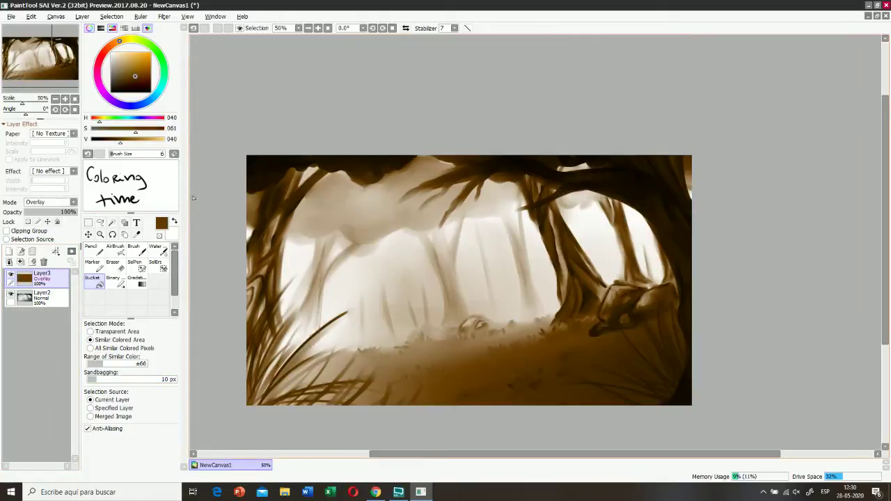
{"action": "left_click", "coordinate": [68, 212]}
- Paint the leaf canopy and background foliage green (H 85, S 61, V 40) with the Water brush at size 95
{"action": "left_click", "coordinate": [100, 270]}
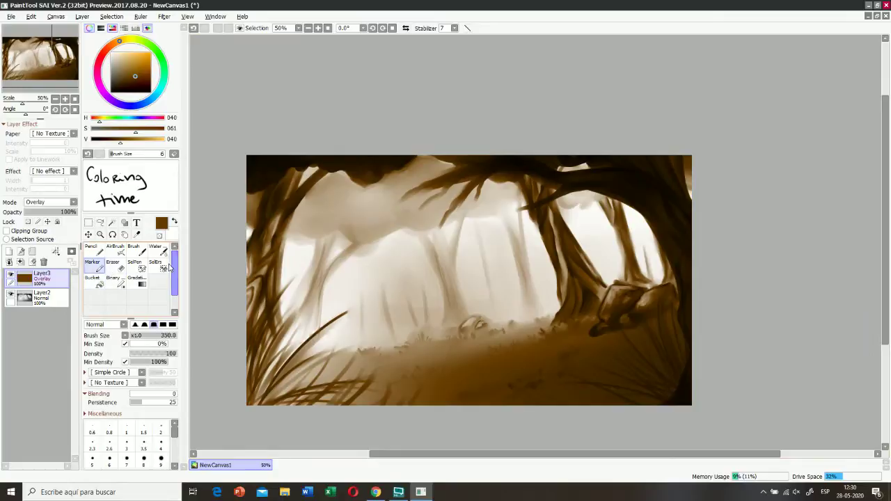
{"action": "left_click", "coordinate": [157, 252]}
{"action": "left_click", "coordinate": [144, 46]}
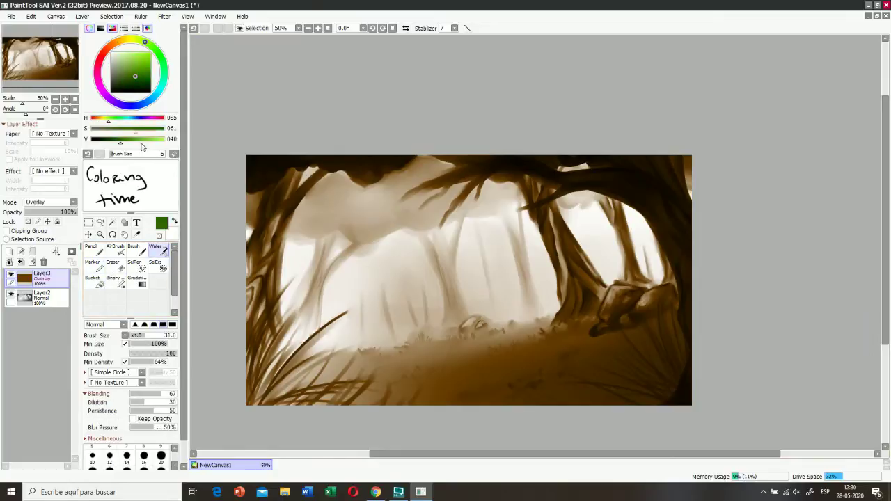
{"action": "left_click_drag", "start_coordinate": [161, 335], "coordinate": [165, 336]}
{"action": "mouse_move", "coordinate": [260, 169]}
{"action": "left_mouse_down"}
{"action": "mouse_move", "coordinate": [245, 186]}
{"action": "mouse_move", "coordinate": [245, 217]}
{"action": "left_mouse_up"}
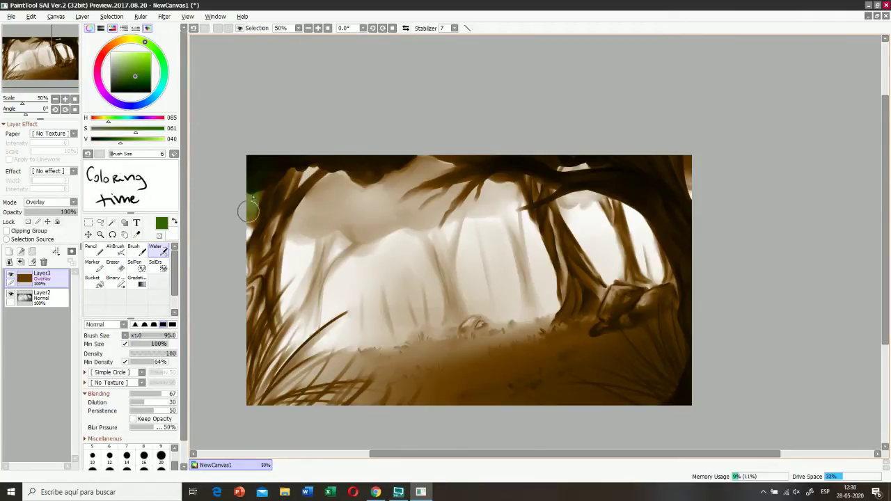
{"action": "mouse_move", "coordinate": [276, 157]}
{"action": "left_mouse_down"}
{"action": "mouse_move", "coordinate": [240, 196]}
{"action": "mouse_move", "coordinate": [252, 232]}
{"action": "mouse_move", "coordinate": [241, 225]}
{"action": "mouse_move", "coordinate": [261, 163]}
{"action": "mouse_move", "coordinate": [311, 158]}
{"action": "mouse_move", "coordinate": [291, 153]}
{"action": "mouse_move", "coordinate": [351, 168]}
{"action": "mouse_move", "coordinate": [307, 214]}
{"action": "mouse_move", "coordinate": [331, 189]}
{"action": "mouse_move", "coordinate": [312, 221]}
{"action": "mouse_move", "coordinate": [320, 202]}
{"action": "mouse_move", "coordinate": [324, 223]}
{"action": "mouse_move", "coordinate": [377, 177]}
{"action": "mouse_move", "coordinate": [360, 227]}
{"action": "mouse_move", "coordinate": [346, 230]}
{"action": "mouse_move", "coordinate": [387, 216]}
{"action": "mouse_move", "coordinate": [385, 199]}
{"action": "mouse_move", "coordinate": [425, 159]}
{"action": "mouse_move", "coordinate": [427, 168]}
{"action": "mouse_move", "coordinate": [409, 163]}
{"action": "left_mouse_up"}
{"action": "mouse_move", "coordinate": [430, 214]}
{"action": "left_mouse_down"}
{"action": "mouse_move", "coordinate": [517, 202]}
{"action": "mouse_move", "coordinate": [477, 193]}
{"action": "mouse_move", "coordinate": [488, 204]}
{"action": "mouse_move", "coordinate": [509, 193]}
{"action": "left_mouse_up"}
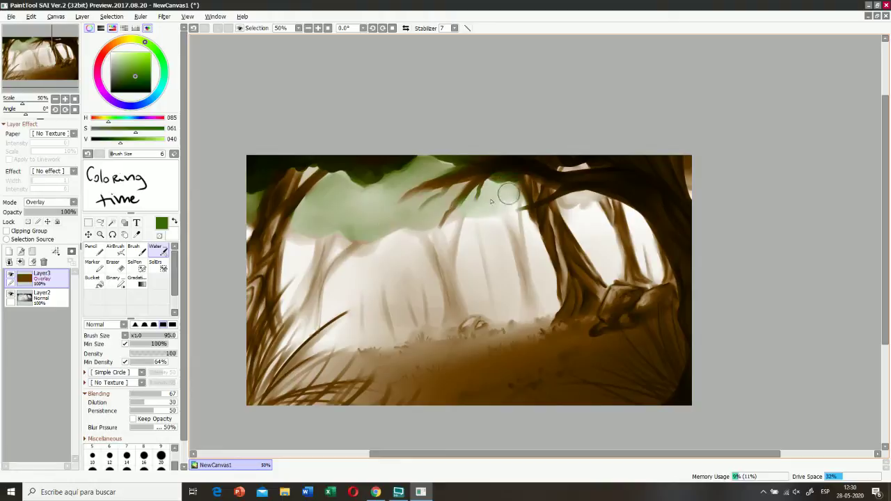
{"action": "mouse_move", "coordinate": [571, 149]}
{"action": "left_mouse_down"}
{"action": "mouse_move", "coordinate": [602, 162]}
{"action": "mouse_move", "coordinate": [565, 157]}
{"action": "mouse_move", "coordinate": [611, 149]}
{"action": "mouse_move", "coordinate": [706, 172]}
{"action": "mouse_move", "coordinate": [608, 214]}
{"action": "mouse_move", "coordinate": [569, 203]}
{"action": "left_mouse_up"}
{"action": "mouse_move", "coordinate": [367, 255]}
{"action": "left_mouse_down"}
{"action": "mouse_move", "coordinate": [322, 226]}
{"action": "mouse_move", "coordinate": [296, 238]}
{"action": "mouse_move", "coordinate": [405, 236]}
{"action": "mouse_move", "coordinate": [321, 228]}
{"action": "mouse_move", "coordinate": [298, 251]}
{"action": "mouse_move", "coordinate": [294, 243]}
{"action": "mouse_move", "coordinate": [297, 315]}
{"action": "mouse_move", "coordinate": [316, 336]}
{"action": "mouse_move", "coordinate": [344, 254]}
{"action": "mouse_move", "coordinate": [357, 298]}
{"action": "mouse_move", "coordinate": [343, 338]}
{"action": "mouse_move", "coordinate": [331, 327]}
{"action": "mouse_move", "coordinate": [375, 254]}
{"action": "mouse_move", "coordinate": [362, 323]}
{"action": "mouse_move", "coordinate": [390, 244]}
{"action": "mouse_move", "coordinate": [387, 332]}
{"action": "mouse_move", "coordinate": [429, 319]}
{"action": "mouse_move", "coordinate": [415, 253]}
{"action": "mouse_move", "coordinate": [430, 293]}
{"action": "mouse_move", "coordinate": [435, 255]}
{"action": "mouse_move", "coordinate": [444, 276]}
{"action": "mouse_move", "coordinate": [454, 243]}
{"action": "mouse_move", "coordinate": [437, 236]}
{"action": "mouse_move", "coordinate": [463, 224]}
{"action": "mouse_move", "coordinate": [481, 302]}
{"action": "mouse_move", "coordinate": [522, 312]}
{"action": "mouse_move", "coordinate": [519, 305]}
{"action": "mouse_move", "coordinate": [502, 322]}
{"action": "mouse_move", "coordinate": [526, 239]}
{"action": "mouse_move", "coordinate": [545, 280]}
{"action": "mouse_move", "coordinate": [603, 261]}
{"action": "mouse_move", "coordinate": [574, 214]}
{"action": "mouse_move", "coordinate": [595, 213]}
{"action": "mouse_move", "coordinate": [614, 266]}
{"action": "mouse_move", "coordinate": [637, 223]}
{"action": "mouse_move", "coordinate": [649, 281]}
{"action": "left_mouse_up"}
- Colour the forest floor and foreground grass with a deeper green (H 98, S 61, V 40)
{"action": "left_click", "coordinate": [152, 56]}
{"action": "mouse_move", "coordinate": [449, 412]}
{"action": "left_mouse_down"}
{"action": "mouse_move", "coordinate": [493, 393]}
{"action": "mouse_move", "coordinate": [580, 385]}
{"action": "mouse_move", "coordinate": [515, 370]}
{"action": "mouse_move", "coordinate": [265, 385]}
{"action": "mouse_move", "coordinate": [369, 358]}
{"action": "mouse_move", "coordinate": [354, 351]}
{"action": "mouse_move", "coordinate": [389, 362]}
{"action": "mouse_move", "coordinate": [440, 367]}
{"action": "left_mouse_up"}
{"action": "mouse_move", "coordinate": [497, 344]}
{"action": "left_mouse_down"}
{"action": "mouse_move", "coordinate": [480, 370]}
{"action": "mouse_move", "coordinate": [497, 359]}
{"action": "mouse_move", "coordinate": [418, 386]}
{"action": "mouse_move", "coordinate": [380, 385]}
{"action": "mouse_move", "coordinate": [614, 375]}
{"action": "mouse_move", "coordinate": [635, 383]}
{"action": "mouse_move", "coordinate": [556, 437]}
{"action": "left_mouse_up"}
{"action": "mouse_move", "coordinate": [674, 390]}
{"action": "left_mouse_down"}
{"action": "mouse_move", "coordinate": [663, 363]}
{"action": "mouse_move", "coordinate": [676, 361]}
{"action": "mouse_move", "coordinate": [647, 373]}
{"action": "mouse_move", "coordinate": [520, 365]}
{"action": "left_mouse_up"}
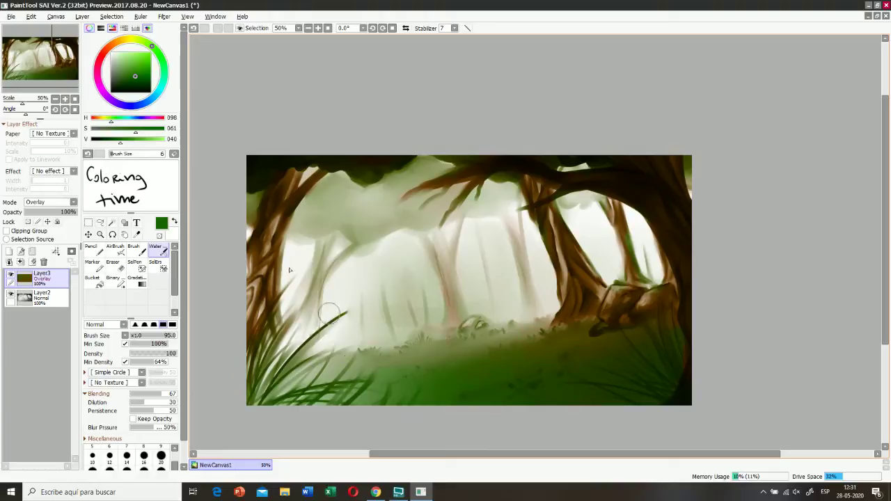
- Paint the rocks dark grey-green (H 98, S 15, V 19) with the Water brush at size 40
{"action": "left_click", "coordinate": [120, 77]}
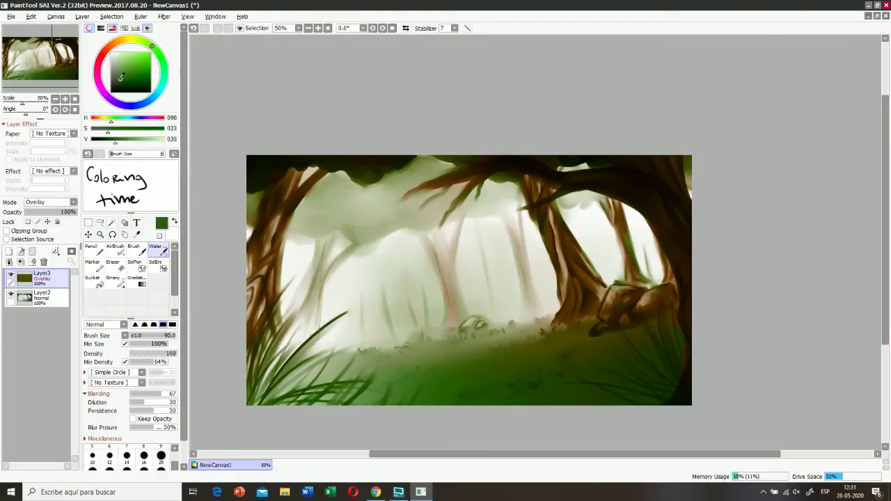
{"action": "left_click", "coordinate": [150, 336]}
{"action": "left_click", "coordinate": [117, 85]}
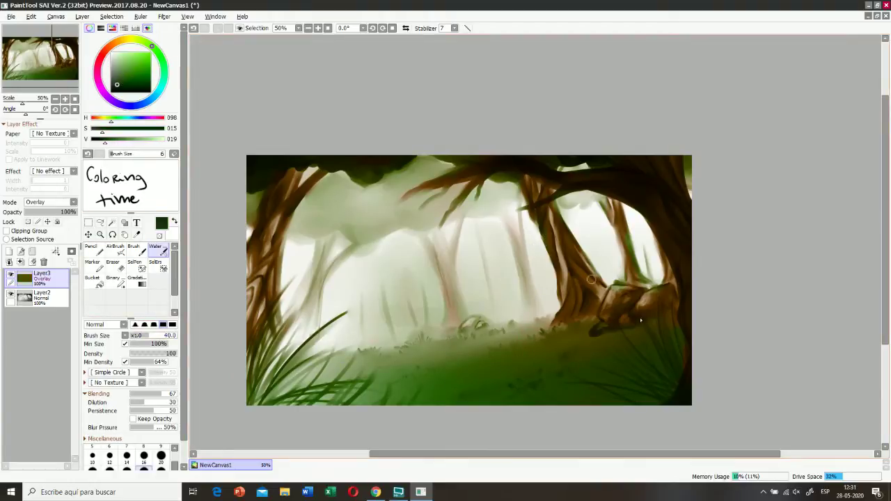
{"action": "mouse_move", "coordinate": [609, 301]}
{"action": "left_mouse_down"}
{"action": "mouse_move", "coordinate": [614, 292]}
{"action": "mouse_move", "coordinate": [621, 316]}
{"action": "left_mouse_up"}
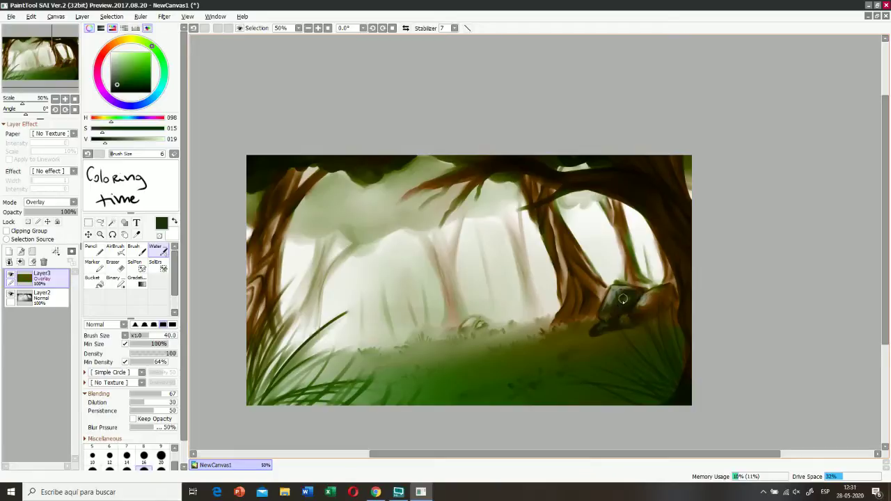
{"action": "left_click_drag", "start_coordinate": [634, 311], "coordinate": [673, 303]}
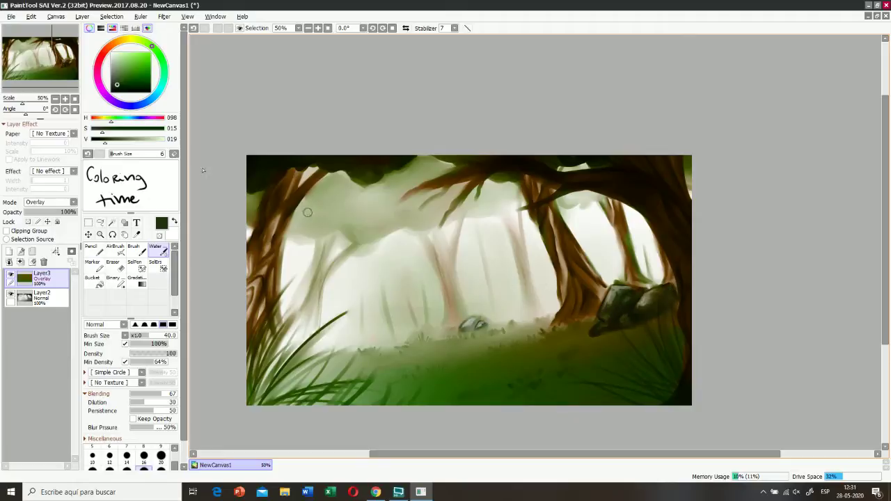
- Add bright green (H 98, S 65, V 92) and yellow-green (H 66) highlights to the tops of the rocks
{"action": "left_click", "coordinate": [139, 53]}
{"action": "left_click_drag", "start_coordinate": [138, 53], "coordinate": [137, 56]}
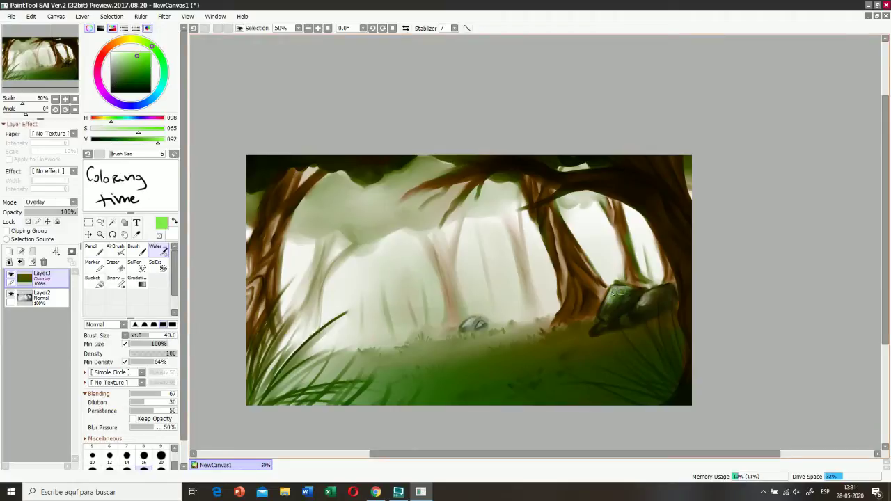
{"action": "left_click_drag", "start_coordinate": [613, 304], "coordinate": [655, 297]}
{"action": "left_click_drag", "start_coordinate": [468, 324], "coordinate": [477, 325]}
{"action": "left_click", "coordinate": [135, 40]}
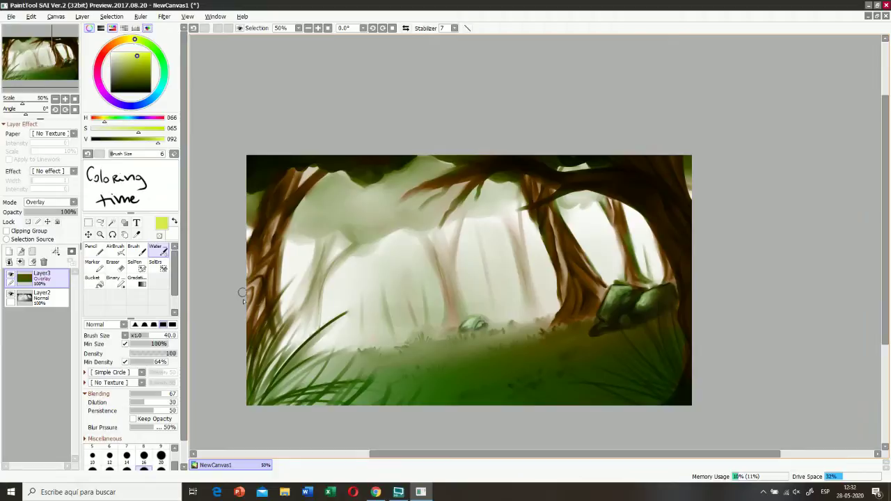
{"action": "left_click", "coordinate": [143, 336]}
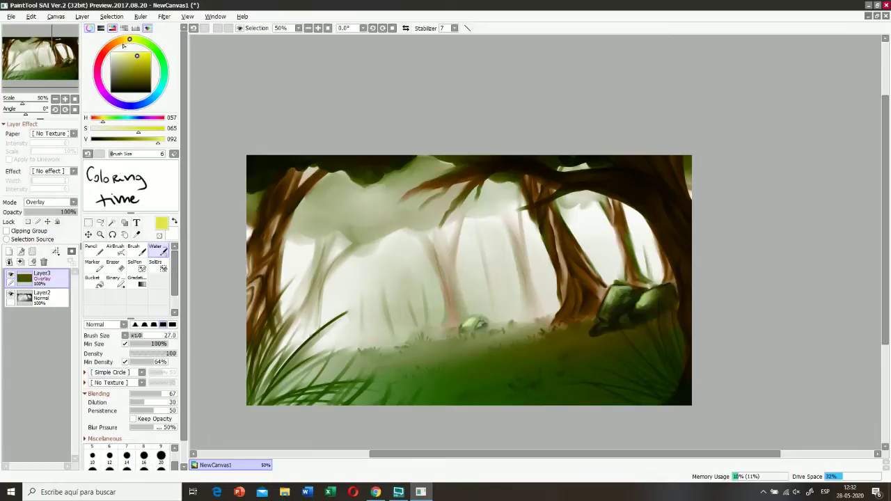
- Deepen the tree trunks with dark brown (H 31, S 62, V 22) at brush size 57
{"action": "left_click_drag", "start_coordinate": [128, 44], "coordinate": [115, 43]}
{"action": "left_click", "coordinate": [136, 82]}
{"action": "left_click", "coordinate": [146, 336]}
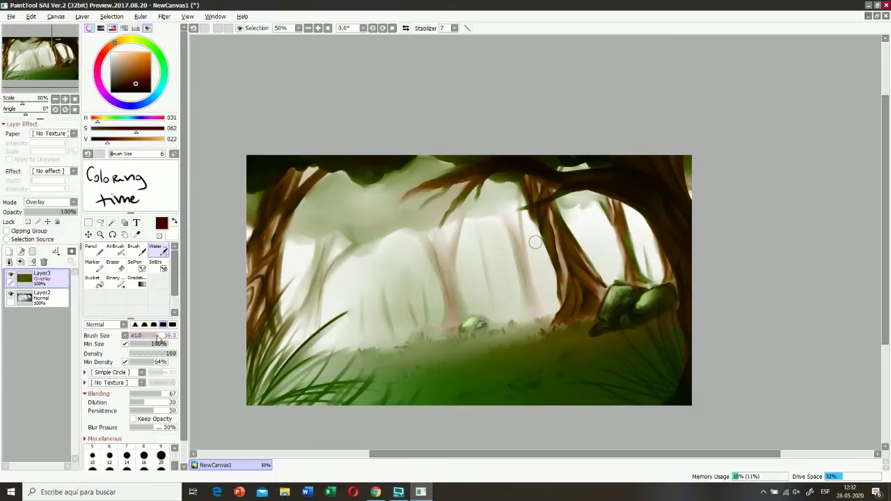
{"action": "mouse_move", "coordinate": [263, 268]}
{"action": "left_mouse_down"}
{"action": "mouse_move", "coordinate": [244, 324]}
{"action": "mouse_move", "coordinate": [244, 296]}
{"action": "mouse_move", "coordinate": [269, 259]}
{"action": "mouse_move", "coordinate": [252, 304]}
{"action": "left_mouse_up"}
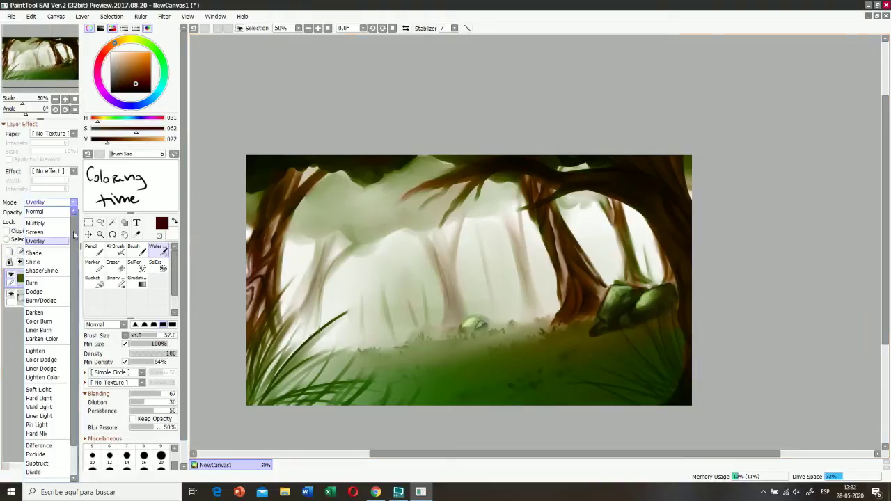
- Set the colour layer's blending mode to Shade/Shine and its opacity to 82%
{"action": "left_click", "coordinate": [61, 271]}
{"action": "left_click_drag", "start_coordinate": [75, 213], "coordinate": [70, 217]}
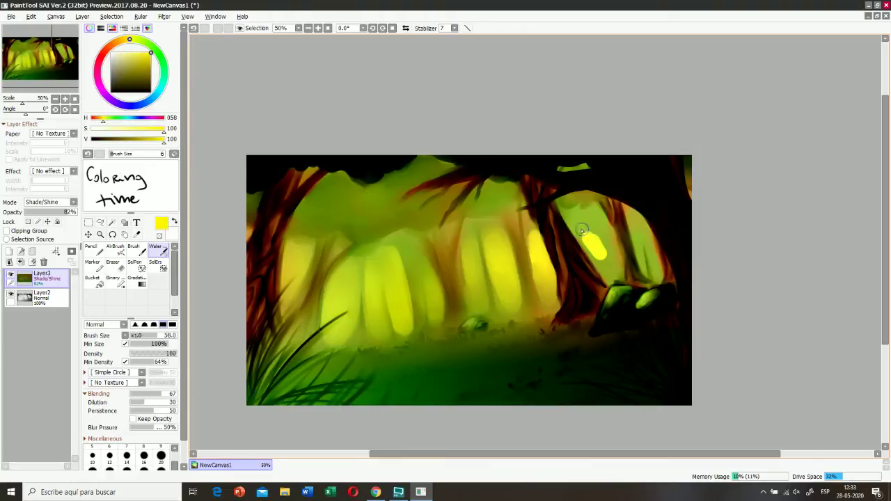
- Fill the light gaps between the trees with bright yellow (H 58, S 100, V 100) at brush size 58
{"action": "mouse_move", "coordinate": [593, 248]}
{"action": "left_mouse_down"}
{"action": "mouse_move", "coordinate": [583, 229]}
{"action": "mouse_move", "coordinate": [591, 224]}
{"action": "left_mouse_up"}
{"action": "left_click_drag", "start_coordinate": [593, 225], "coordinate": [600, 245]}
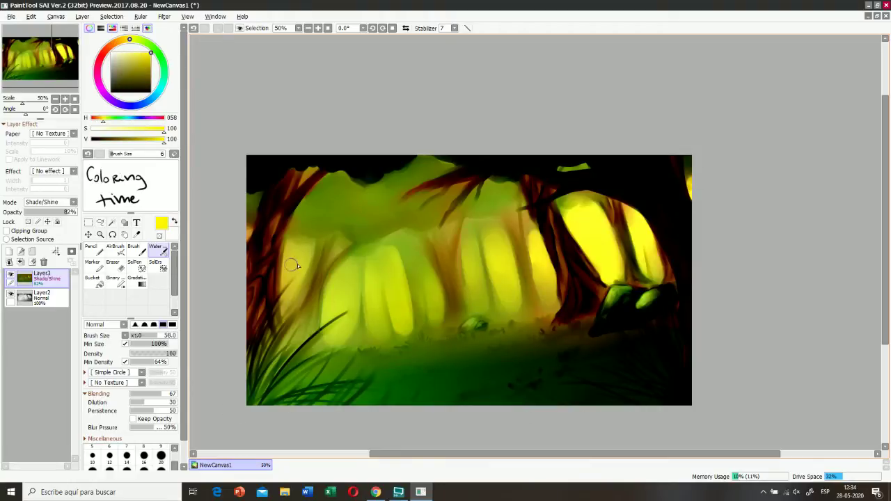
{"action": "mouse_move", "coordinate": [292, 263]}
{"action": "left_mouse_down"}
{"action": "mouse_move", "coordinate": [300, 267]}
{"action": "mouse_move", "coordinate": [290, 256]}
{"action": "mouse_move", "coordinate": [306, 254]}
{"action": "mouse_move", "coordinate": [285, 304]}
{"action": "mouse_move", "coordinate": [300, 253]}
{"action": "mouse_move", "coordinate": [288, 262]}
{"action": "mouse_move", "coordinate": [302, 248]}
{"action": "mouse_move", "coordinate": [300, 270]}
{"action": "left_mouse_up"}
{"action": "left_click_drag", "start_coordinate": [247, 224], "coordinate": [246, 243]}
{"action": "mouse_move", "coordinate": [341, 313]}
{"action": "left_mouse_down"}
{"action": "mouse_move", "coordinate": [338, 285]}
{"action": "mouse_move", "coordinate": [333, 334]}
{"action": "mouse_move", "coordinate": [351, 270]}
{"action": "mouse_move", "coordinate": [348, 324]}
{"action": "mouse_move", "coordinate": [382, 328]}
{"action": "mouse_move", "coordinate": [405, 307]}
{"action": "mouse_move", "coordinate": [389, 264]}
{"action": "mouse_move", "coordinate": [403, 310]}
{"action": "mouse_move", "coordinate": [374, 300]}
{"action": "mouse_move", "coordinate": [389, 268]}
{"action": "mouse_move", "coordinate": [434, 299]}
{"action": "mouse_move", "coordinate": [434, 287]}
{"action": "mouse_move", "coordinate": [438, 306]}
{"action": "mouse_move", "coordinate": [433, 284]}
{"action": "left_mouse_up"}
{"action": "mouse_move", "coordinate": [475, 303]}
{"action": "left_mouse_down"}
{"action": "mouse_move", "coordinate": [472, 252]}
{"action": "mouse_move", "coordinate": [477, 296]}
{"action": "mouse_move", "coordinate": [478, 284]}
{"action": "left_mouse_up"}
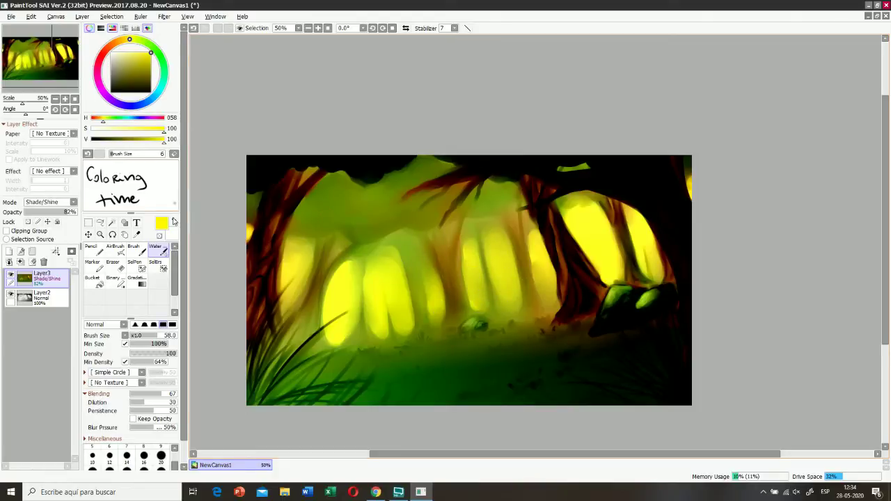
- Brush orange (H 35, S 100, V 100) at size 39 over the foreground trunks and the overhanging branch
{"action": "left_click", "coordinate": [118, 43]}
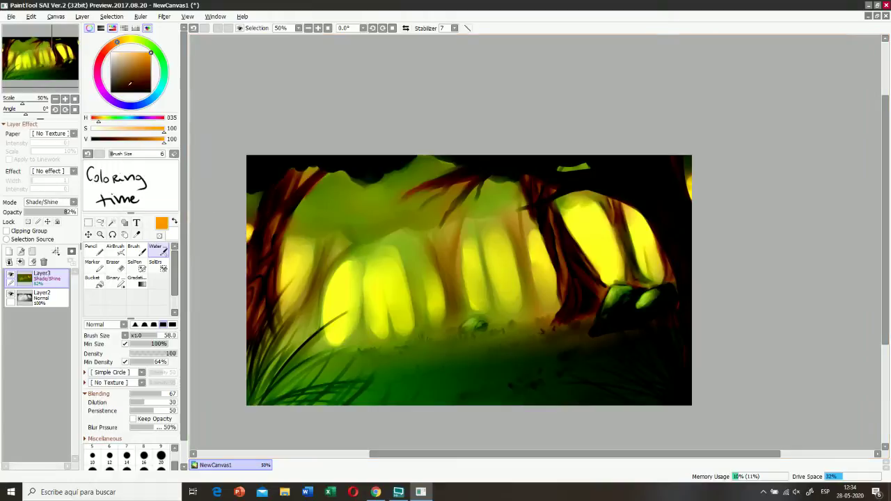
{"action": "left_click", "coordinate": [150, 335]}
{"action": "left_click_drag", "start_coordinate": [253, 265], "coordinate": [260, 248]}
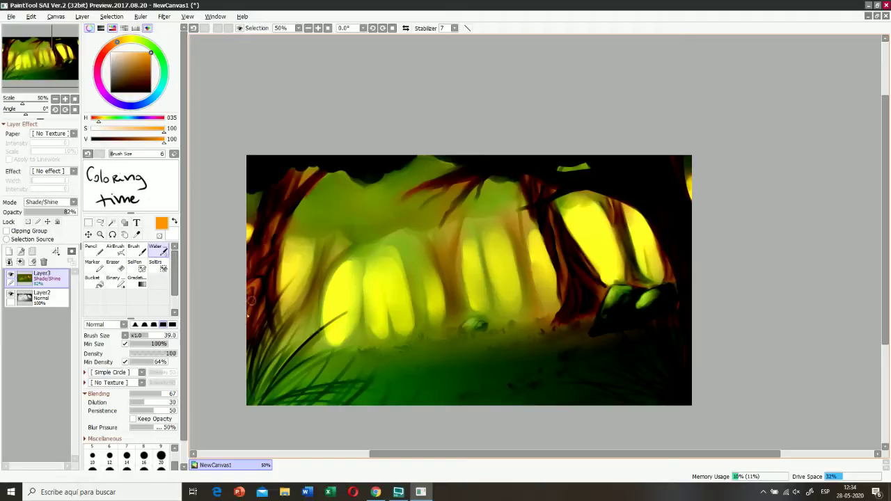
{"action": "left_click_drag", "start_coordinate": [262, 222], "coordinate": [251, 247]}
{"action": "mouse_move", "coordinate": [547, 215]}
{"action": "left_mouse_down"}
{"action": "mouse_move", "coordinate": [550, 247]}
{"action": "mouse_move", "coordinate": [564, 270]}
{"action": "mouse_move", "coordinate": [580, 270]}
{"action": "mouse_move", "coordinate": [577, 301]}
{"action": "mouse_move", "coordinate": [571, 287]}
{"action": "mouse_move", "coordinate": [578, 303]}
{"action": "left_mouse_up"}
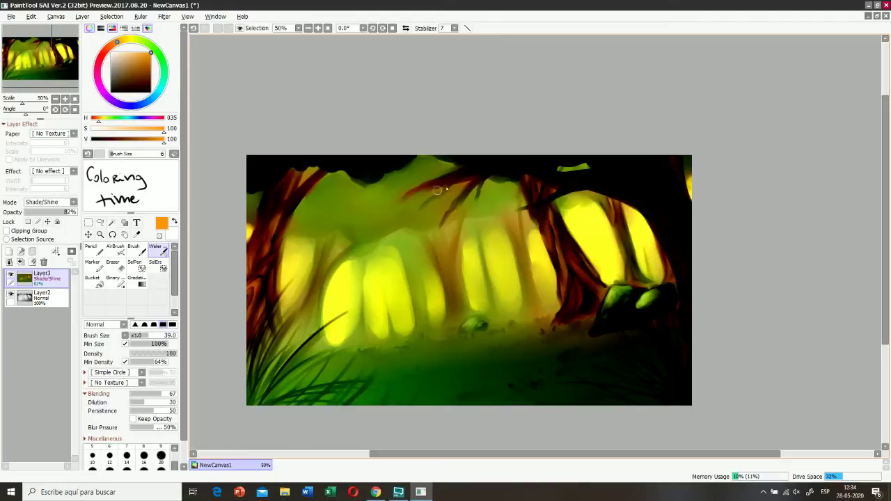
{"action": "mouse_move", "coordinate": [454, 178]}
{"action": "left_mouse_down"}
{"action": "mouse_move", "coordinate": [509, 166]}
{"action": "mouse_move", "coordinate": [555, 182]}
{"action": "mouse_move", "coordinate": [501, 160]}
{"action": "mouse_move", "coordinate": [553, 177]}
{"action": "left_mouse_up"}
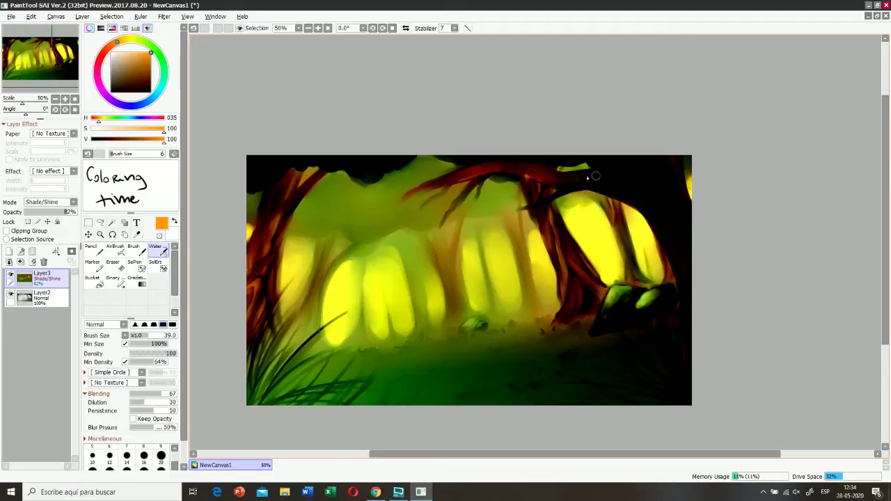
{"action": "left_click_drag", "start_coordinate": [483, 173], "coordinate": [595, 175]}
- Tint the overhanging branch and the large tree on the right with reddish browns (H 19), including S 56, V 39 and S 67, V 61
{"action": "left_click", "coordinate": [137, 80]}
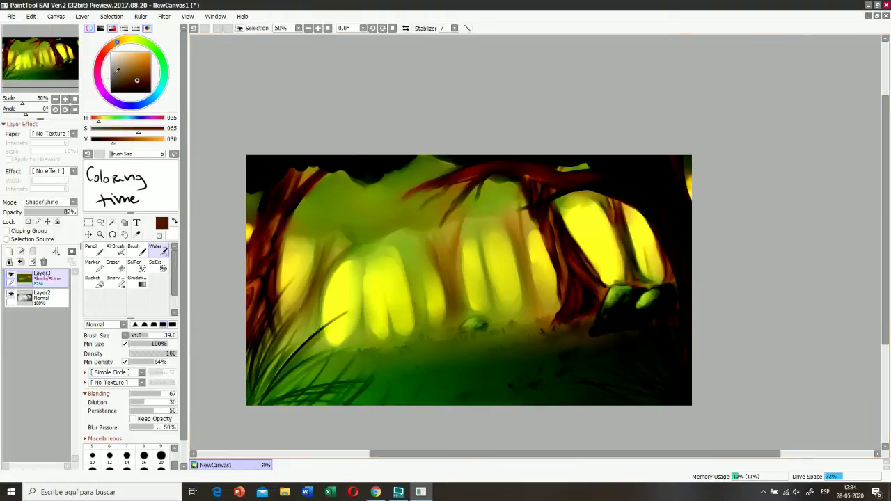
{"action": "left_click", "coordinate": [98, 67]}
{"action": "left_click", "coordinate": [499, 181], "text": "alt"}
{"action": "mouse_move", "coordinate": [472, 179]}
{"action": "left_mouse_down"}
{"action": "mouse_move", "coordinate": [516, 171]}
{"action": "mouse_move", "coordinate": [586, 190]}
{"action": "left_mouse_up"}
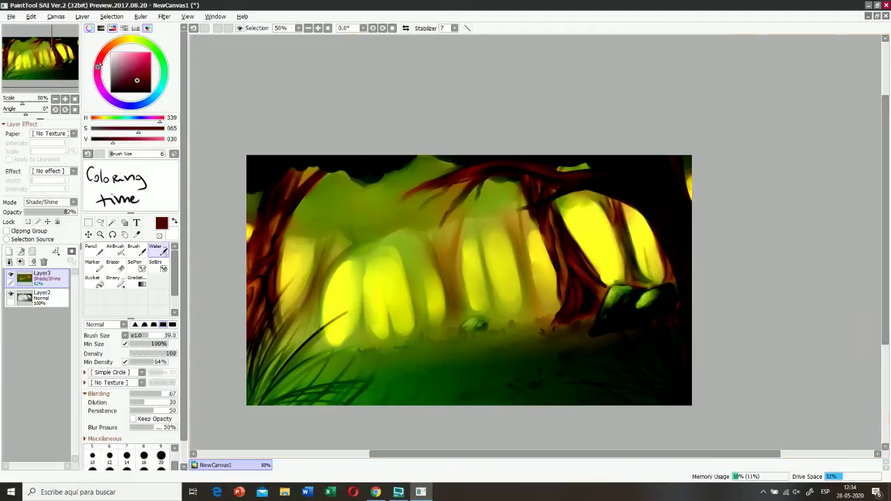
{"action": "left_click_drag", "start_coordinate": [99, 68], "coordinate": [109, 48]}
{"action": "left_click", "coordinate": [133, 77]}
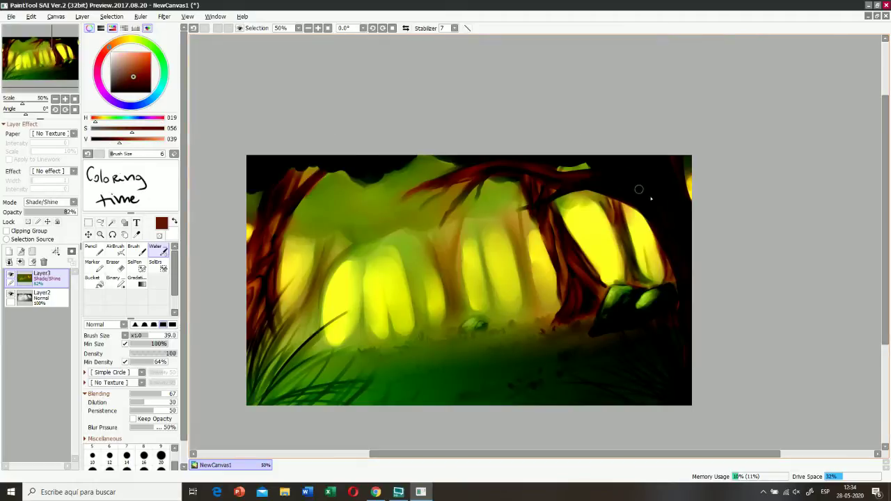
{"action": "left_click", "coordinate": [137, 67]}
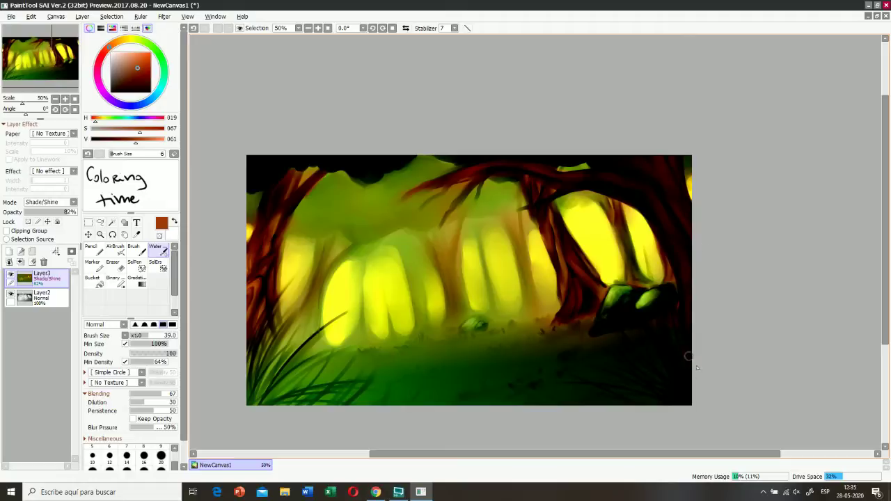
- Touch up the grass near the rocks in green (H 110, S 67, V 61) and the rocks in grey (S 0, V 50), reducing the brush to 19
{"action": "left_click", "coordinate": [155, 53]}
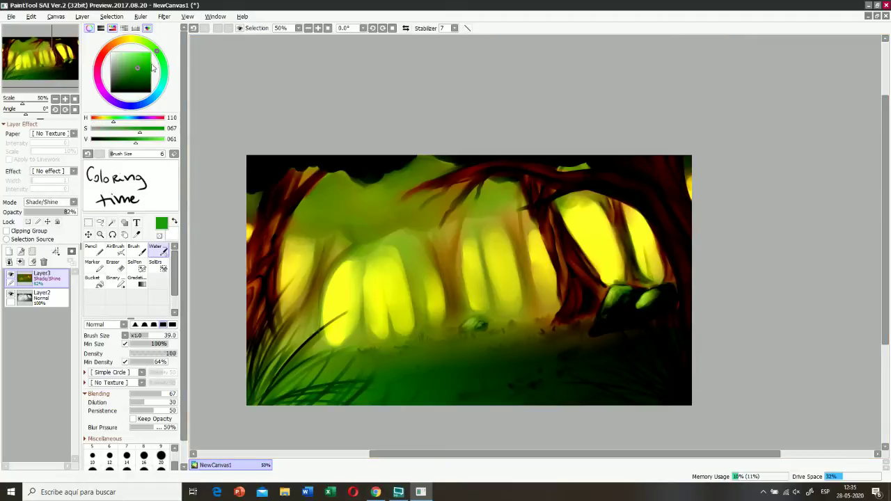
{"action": "left_click", "coordinate": [154, 325]}
{"action": "left_click_drag", "start_coordinate": [155, 336], "coordinate": [146, 337]}
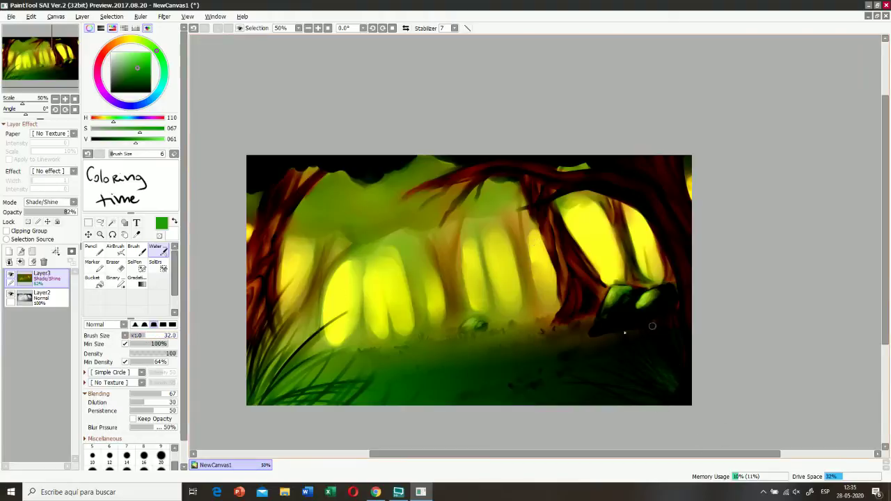
{"action": "left_click_drag", "start_coordinate": [146, 336], "coordinate": [141, 336]}
{"action": "left_click", "coordinate": [110, 71]}
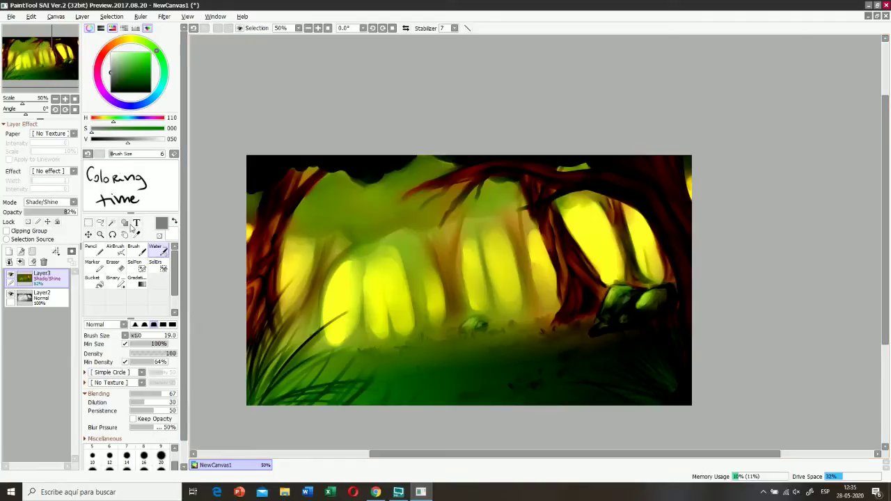
- Paint darker green (H 110, S 61, V 40) over the background foliage at brush size 34
{"action": "left_click", "coordinate": [135, 76]}
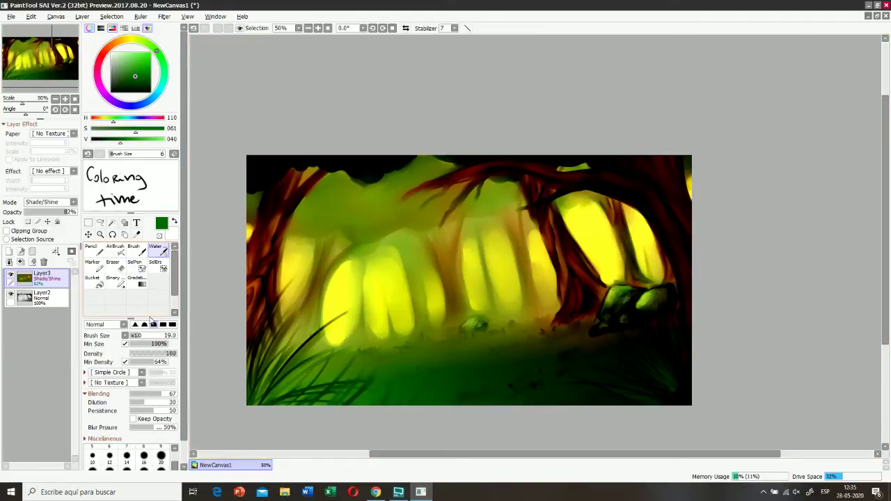
{"action": "left_click", "coordinate": [146, 337]}
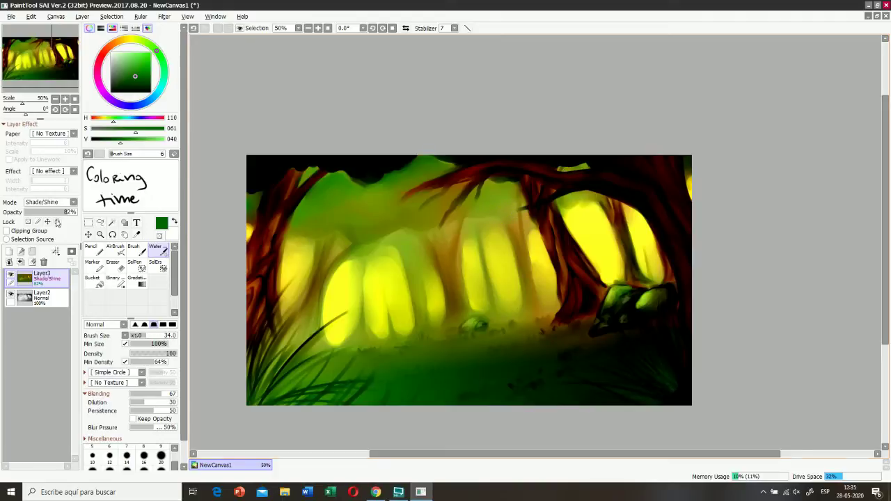
- Add a new layer above the colour layer and set up the Pencil at size 7.9 with foliage green (H 105, S 59, V 50)
{"action": "left_click", "coordinate": [9, 252]}
{"action": "left_click", "coordinate": [96, 252]}
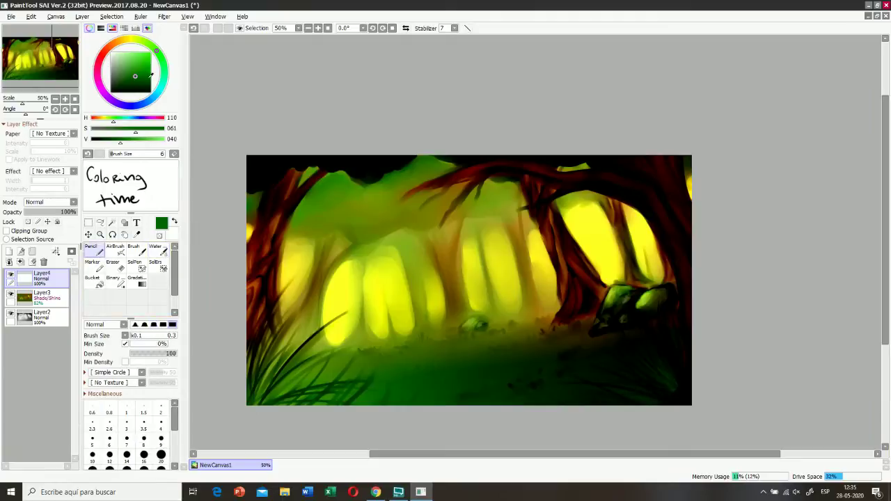
{"action": "left_click", "coordinate": [111, 53]}
{"action": "left_click", "coordinate": [147, 336]}
{"action": "left_click", "coordinate": [167, 337]}
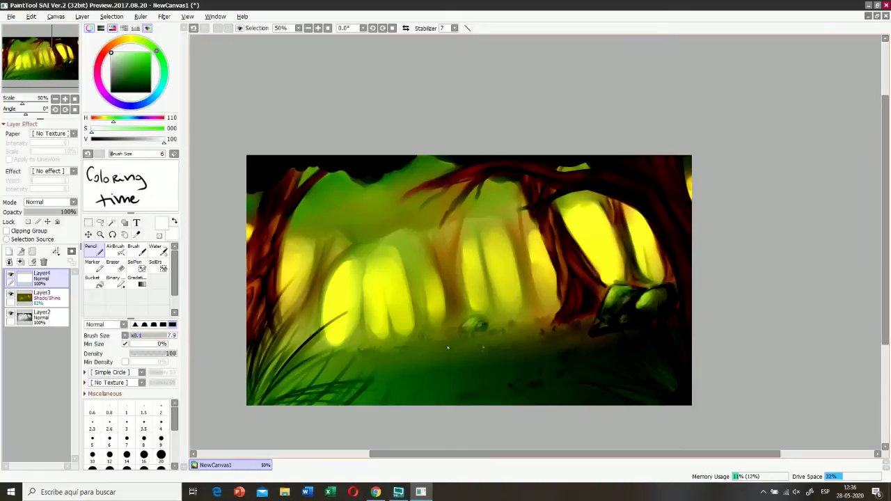
{"action": "left_click", "coordinate": [133, 63]}
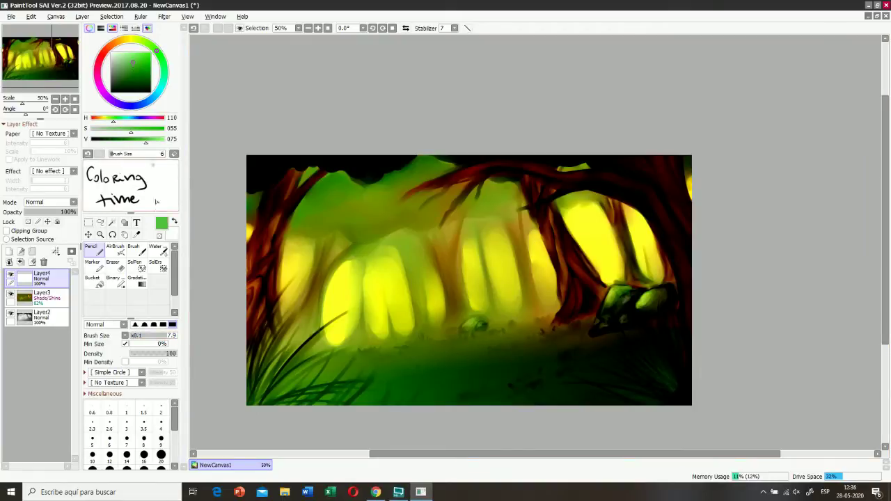
{"action": "left_click", "coordinate": [137, 235]}
{"action": "left_click", "coordinate": [347, 172]}
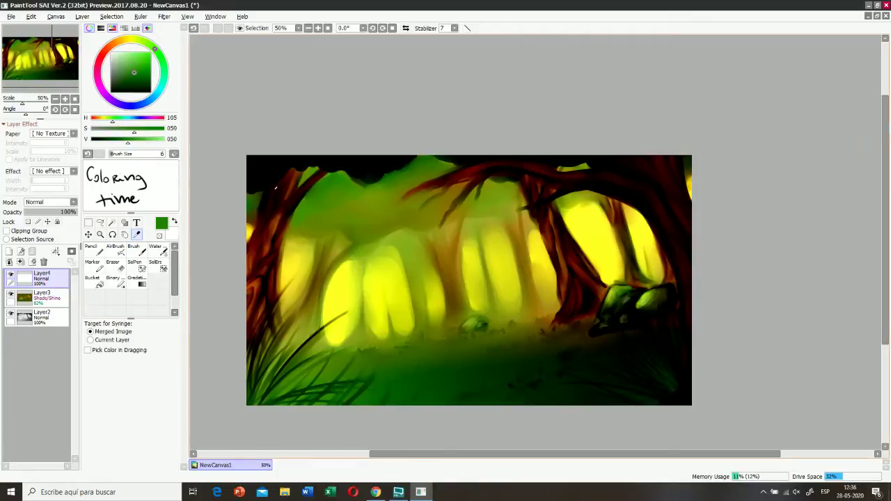
- Draw thin green grass blades over the foreground grass in the lower-left corner of the painting
{"action": "left_click", "coordinate": [95, 251]}
{"action": "left_click_drag", "start_coordinate": [263, 401], "coordinate": [319, 339]}
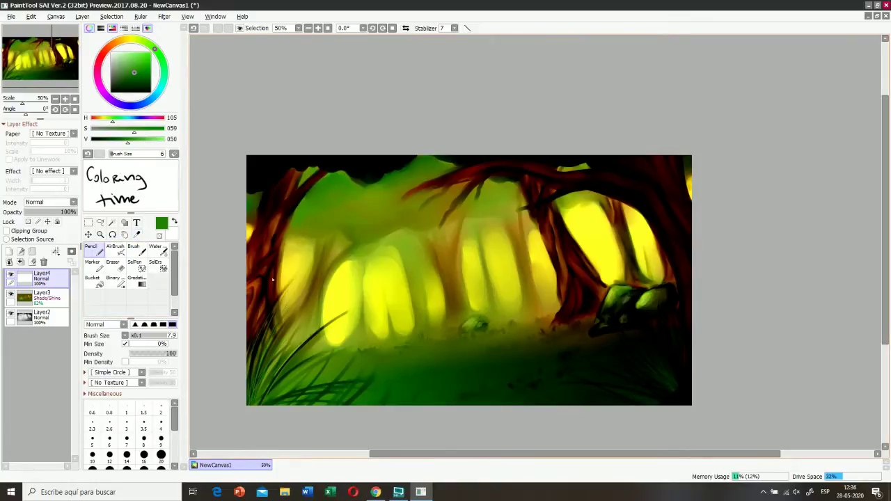
{"action": "left_click_drag", "start_coordinate": [256, 426], "coordinate": [356, 382]}
- Draw a fan of thin green grass blades in the lower-right corner of the painting, below the rocks
{"action": "mouse_move", "coordinate": [646, 406]}
{"action": "left_mouse_down"}
{"action": "mouse_move", "coordinate": [583, 394]}
{"action": "mouse_move", "coordinate": [590, 384]}
{"action": "left_mouse_up"}
{"action": "left_click_drag", "start_coordinate": [673, 400], "coordinate": [600, 377]}
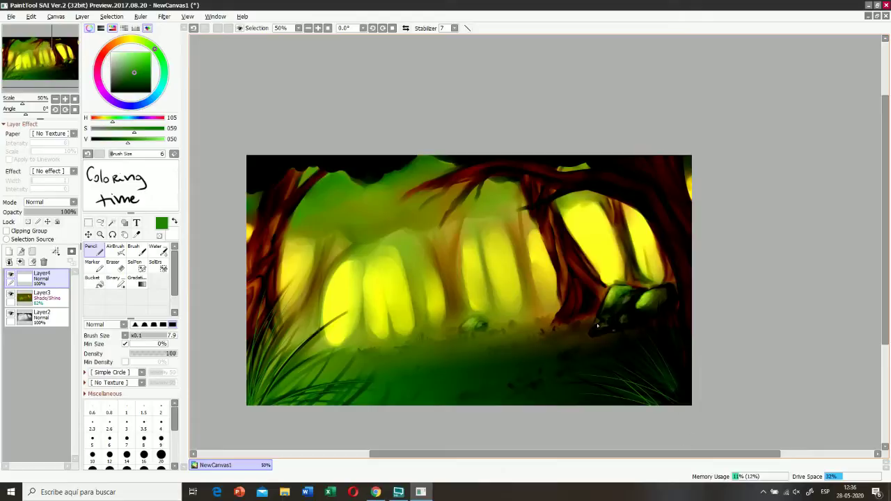
{"action": "left_click_drag", "start_coordinate": [679, 387], "coordinate": [657, 312]}
{"action": "left_click_drag", "start_coordinate": [687, 394], "coordinate": [687, 327]}
{"action": "mouse_move", "coordinate": [679, 404]}
{"action": "left_mouse_down"}
{"action": "mouse_move", "coordinate": [653, 359]}
{"action": "mouse_move", "coordinate": [681, 353]}
{"action": "left_mouse_up"}
{"action": "left_click_drag", "start_coordinate": [647, 392], "coordinate": [677, 409]}
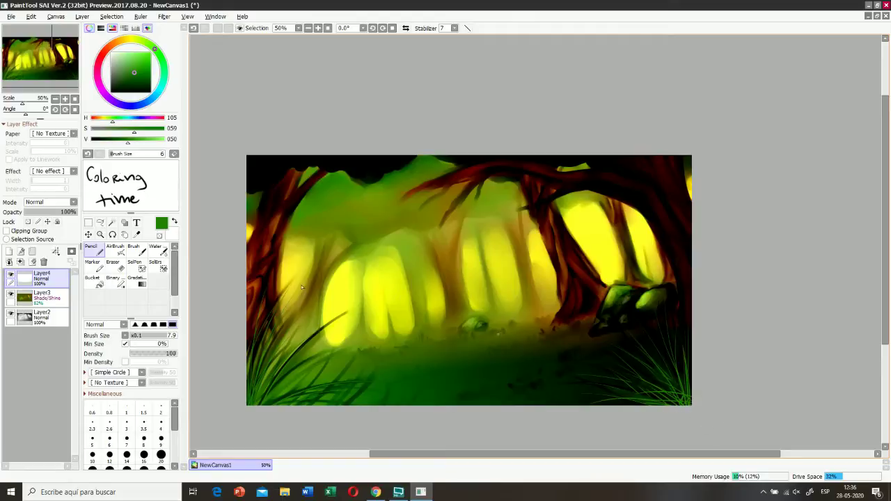
- Soften the base of the lower-right grass clump with the Water brush and draw yellow highlights (H 60, S 87, V 100) on the foreground grass
{"action": "left_click", "coordinate": [157, 249]}
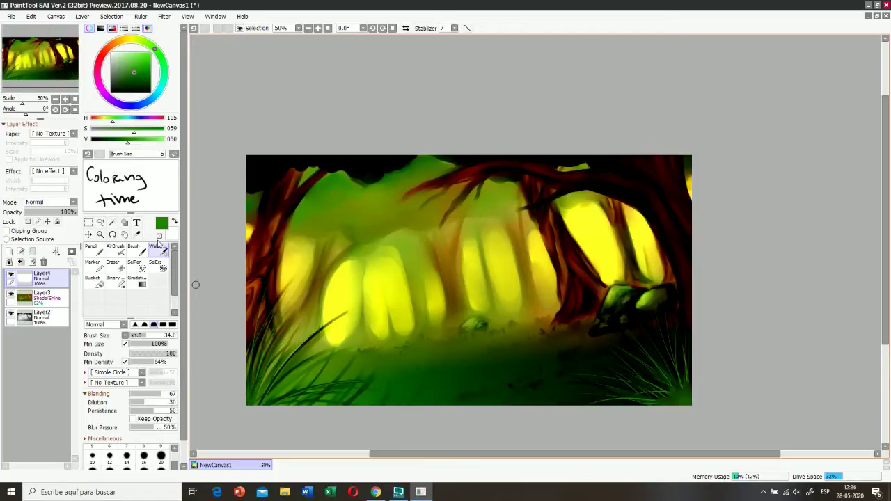
{"action": "left_click", "coordinate": [137, 235]}
{"action": "left_click", "coordinate": [339, 291]}
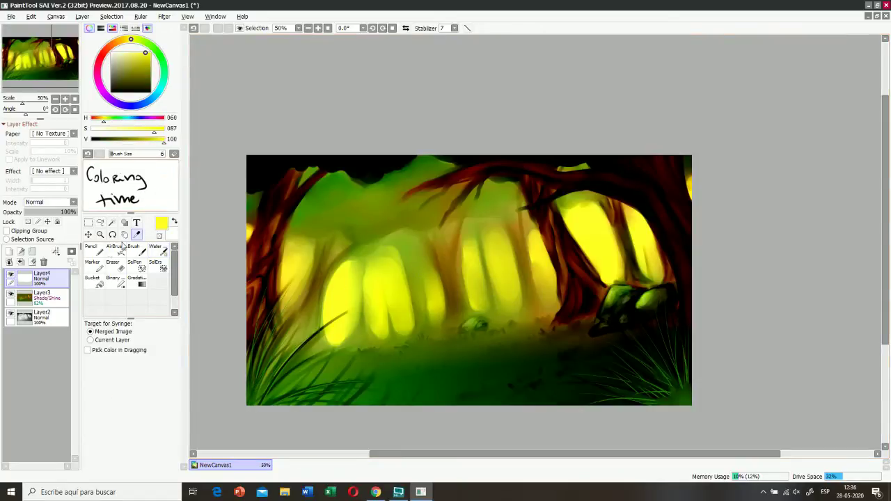
{"action": "left_click", "coordinate": [94, 250]}
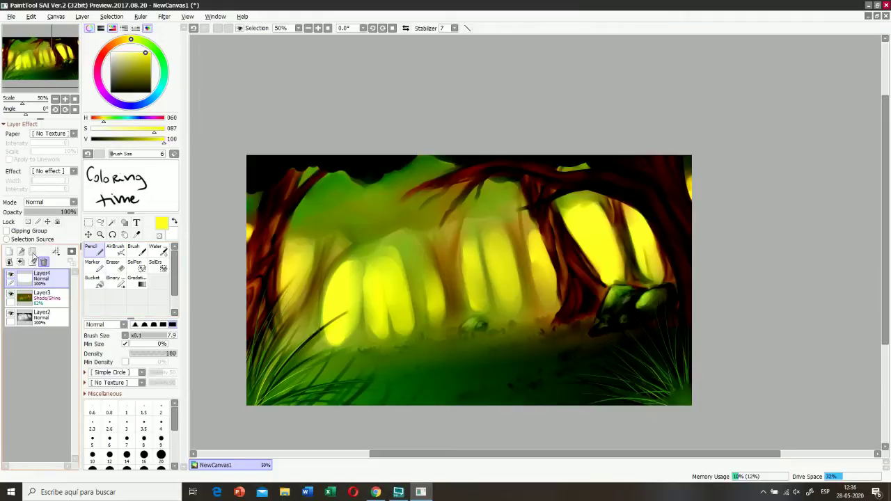
- Brush sampled yellow-green (H 65, S 84, V 93) on the Shade/Shine colour layer over the forest floor, using the Water brush at size 34
{"action": "left_click", "coordinate": [41, 301]}
{"action": "left_click", "coordinate": [33, 262]}
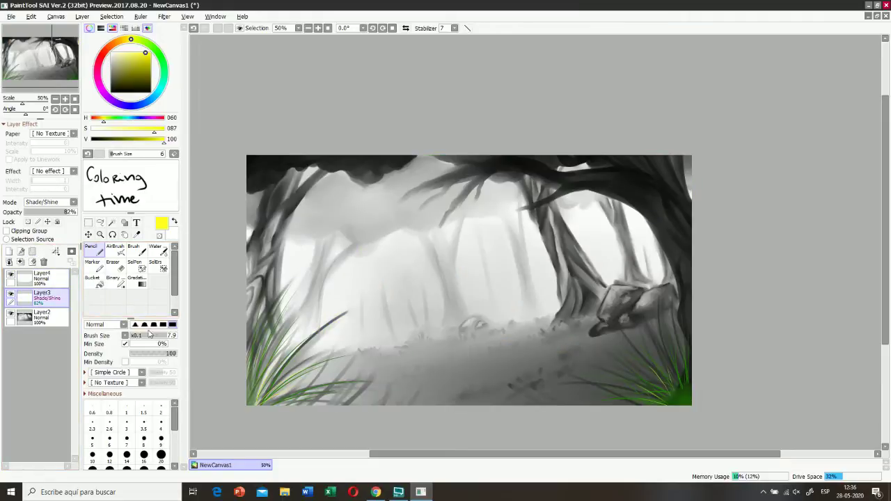
{"action": "key", "text": "ctrl+z"}
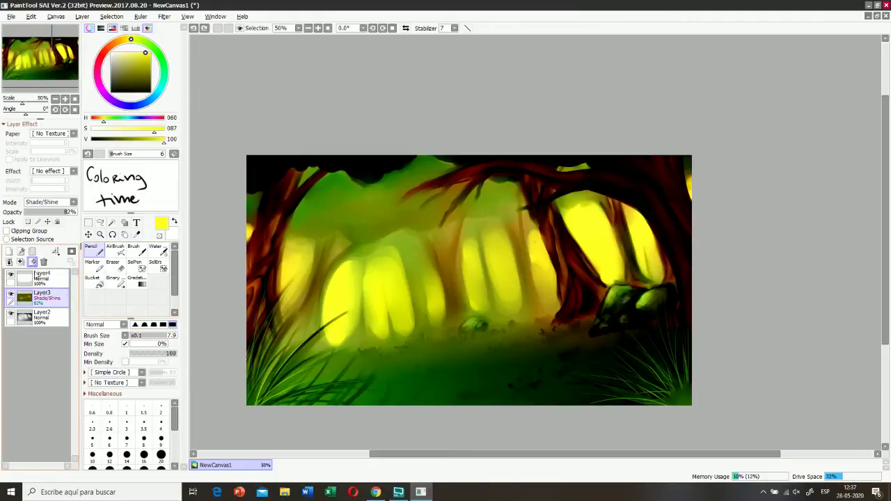
{"action": "left_click", "coordinate": [100, 235]}
{"action": "left_click", "coordinate": [561, 411]}
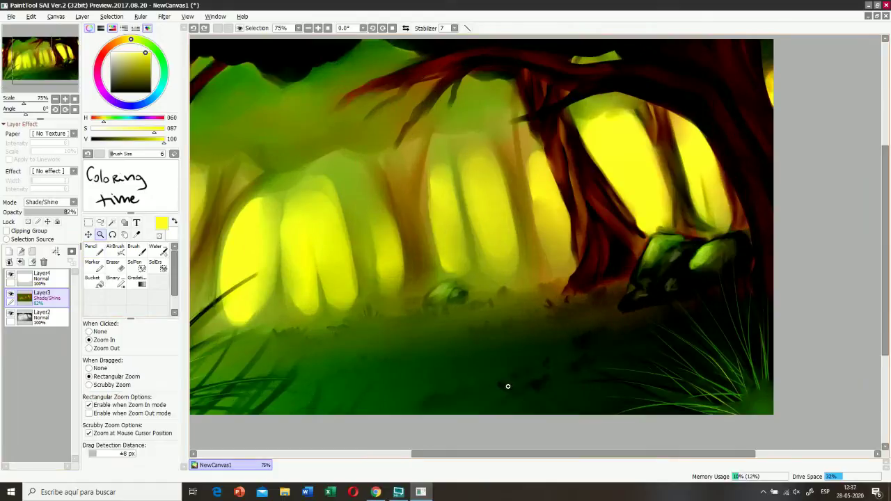
{"action": "left_click", "coordinate": [136, 235]}
{"action": "left_click", "coordinate": [271, 262]}
{"action": "left_click", "coordinate": [100, 252]}
{"action": "left_click", "coordinate": [160, 253]}
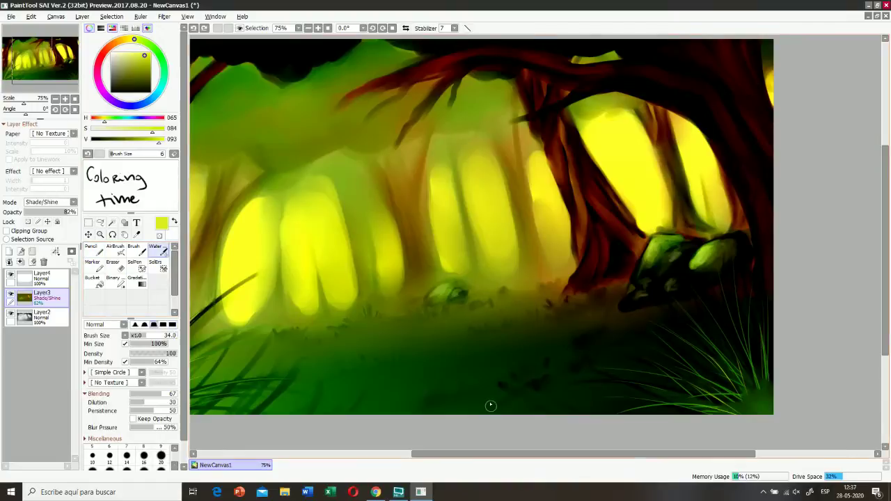
{"action": "left_click_drag", "start_coordinate": [506, 391], "coordinate": [513, 390]}
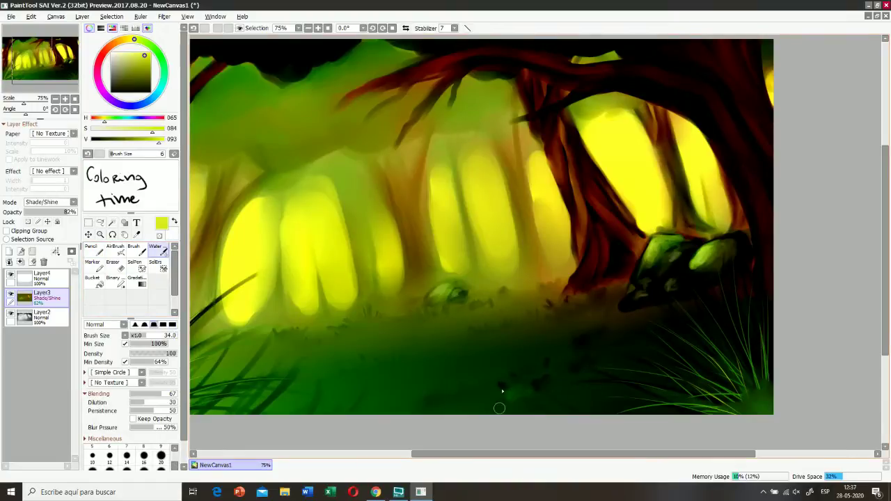
{"action": "left_click_drag", "start_coordinate": [472, 325], "coordinate": [508, 325]}
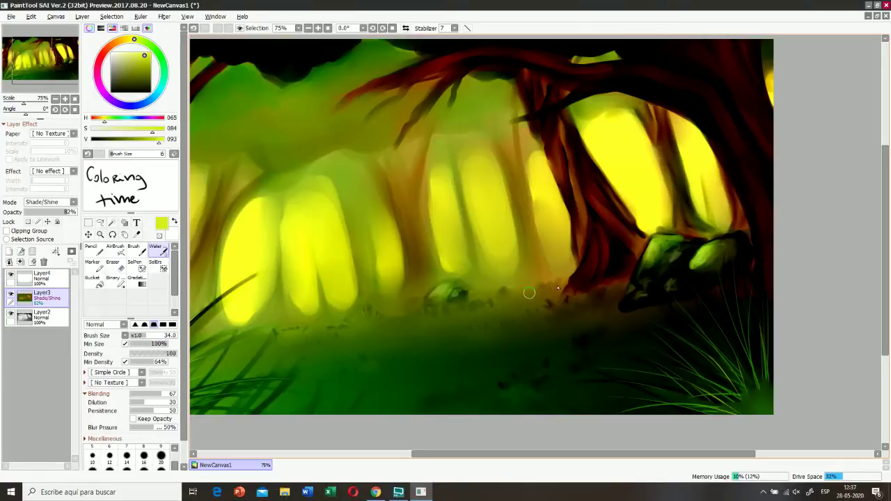
- Brush pale yellow (H 65, S 40, V 100) at size 79 over the bright openings between the large trees on the right
{"action": "left_click", "coordinate": [328, 29]}
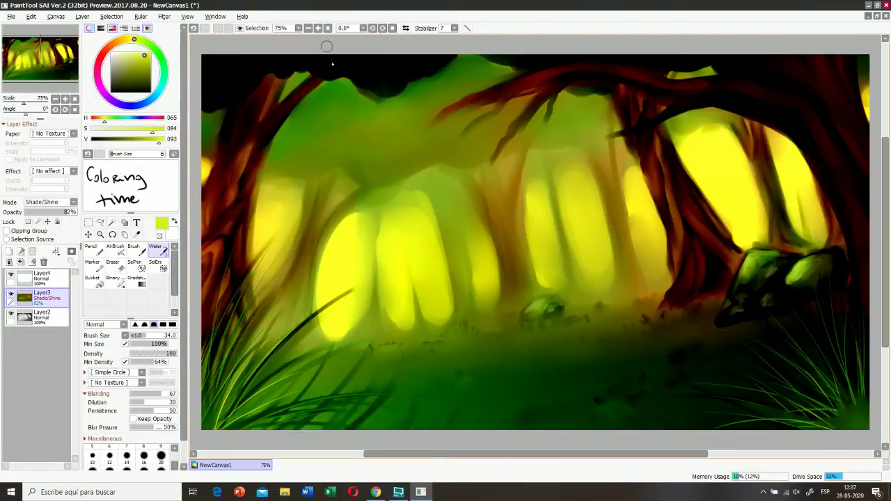
{"action": "left_click_drag", "start_coordinate": [468, 460], "coordinate": [506, 456]}
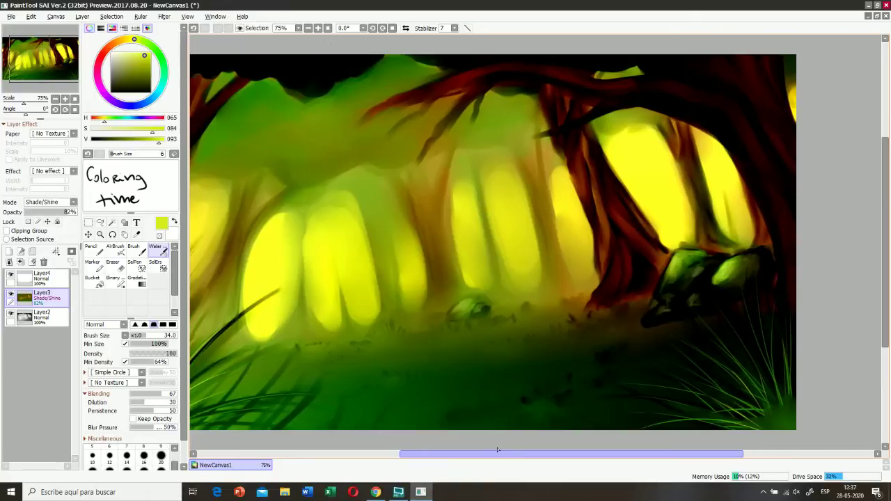
{"action": "left_click_drag", "start_coordinate": [449, 458], "coordinate": [482, 451]}
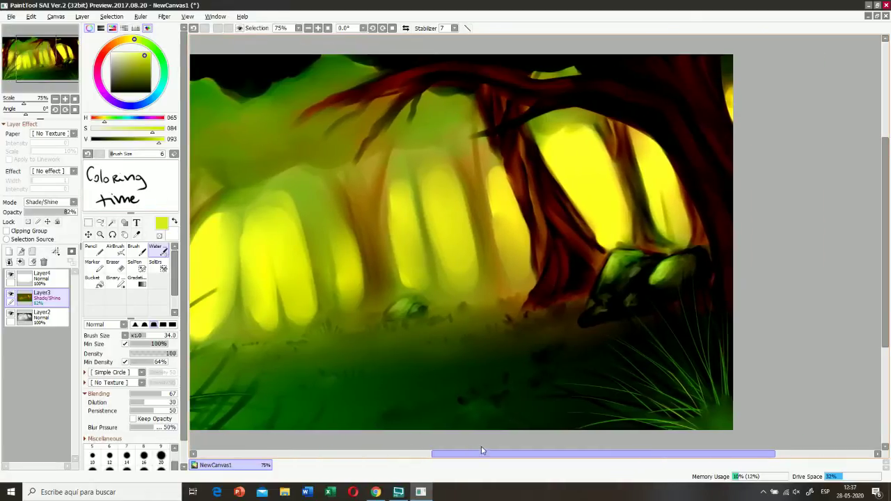
{"action": "left_click", "coordinate": [127, 52]}
{"action": "left_click", "coordinate": [165, 336]}
{"action": "mouse_move", "coordinate": [590, 181]}
{"action": "left_mouse_down"}
{"action": "mouse_move", "coordinate": [591, 159]}
{"action": "mouse_move", "coordinate": [593, 194]}
{"action": "mouse_move", "coordinate": [606, 215]}
{"action": "mouse_move", "coordinate": [589, 155]}
{"action": "mouse_move", "coordinate": [596, 177]}
{"action": "mouse_move", "coordinate": [574, 158]}
{"action": "mouse_move", "coordinate": [591, 171]}
{"action": "mouse_move", "coordinate": [662, 183]}
{"action": "mouse_move", "coordinate": [649, 155]}
{"action": "mouse_move", "coordinate": [671, 220]}
{"action": "left_mouse_up"}
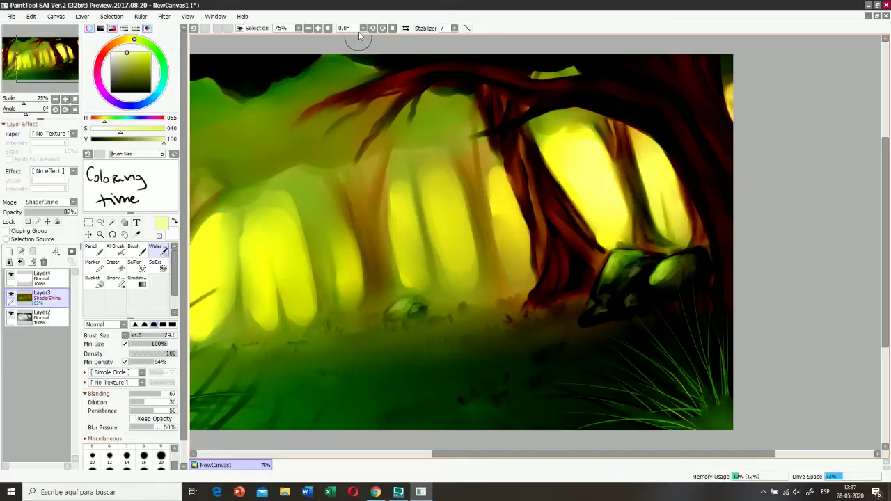
- Tint the background tree trunks with brown (H 25, S 56, V 48), reducing the Water brush to size 37
{"action": "left_click", "coordinate": [328, 29]}
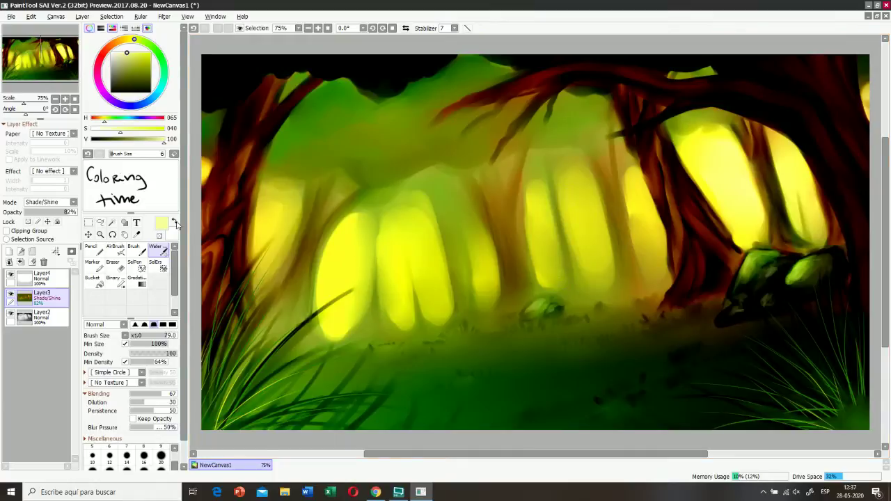
{"action": "left_click", "coordinate": [137, 235]}
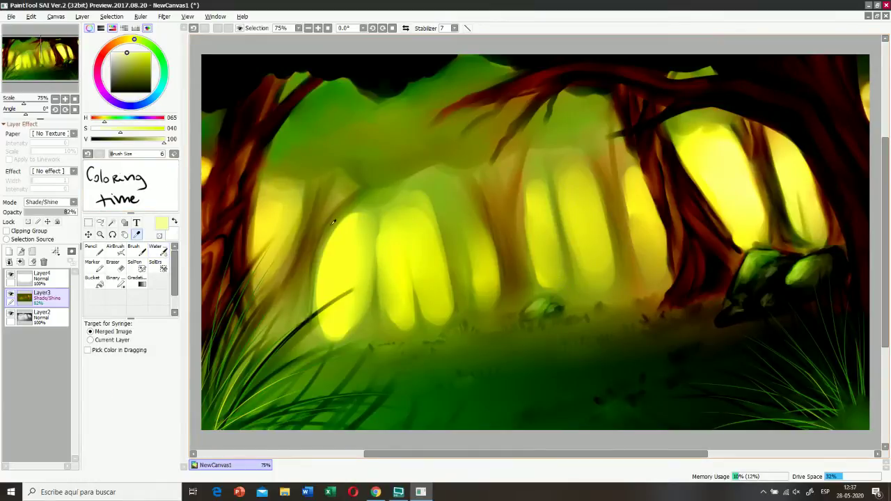
{"action": "left_click", "coordinate": [291, 268]}
{"action": "left_click", "coordinate": [160, 249]}
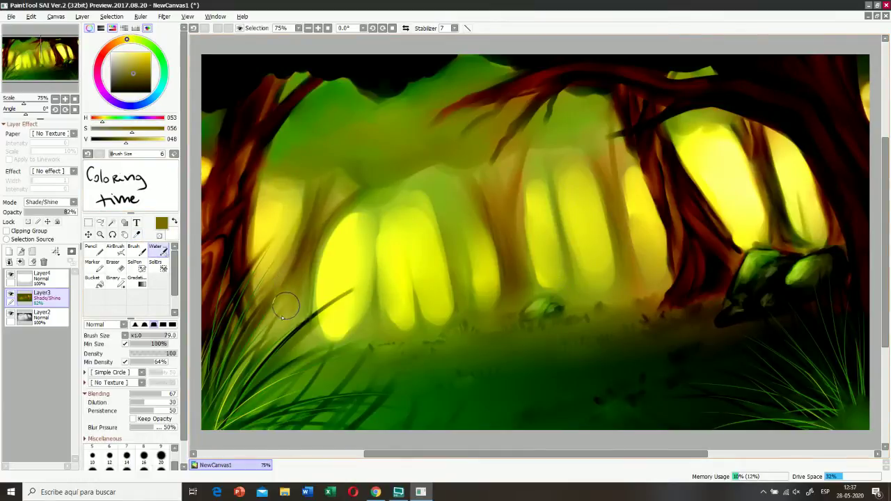
{"action": "left_click", "coordinate": [117, 46]}
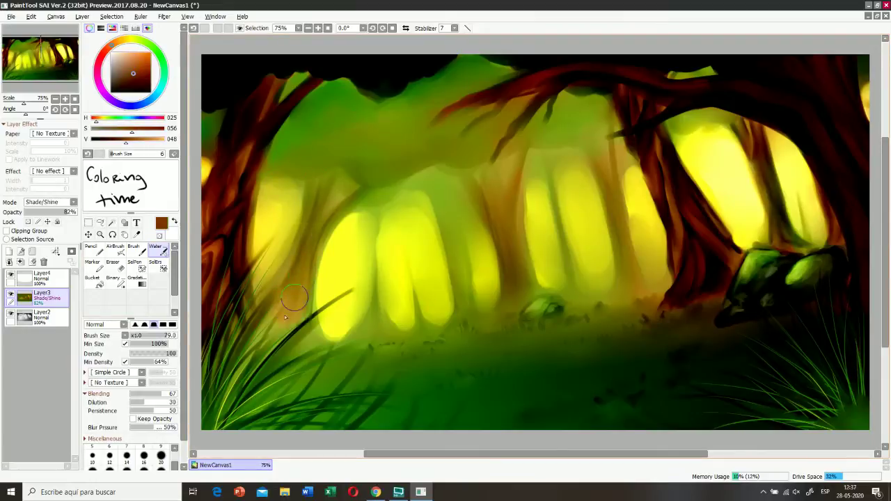
{"action": "left_click_drag", "start_coordinate": [508, 229], "coordinate": [515, 296]}
{"action": "left_click_drag", "start_coordinate": [604, 179], "coordinate": [615, 224]}
{"action": "left_click_drag", "start_coordinate": [605, 148], "coordinate": [626, 297]}
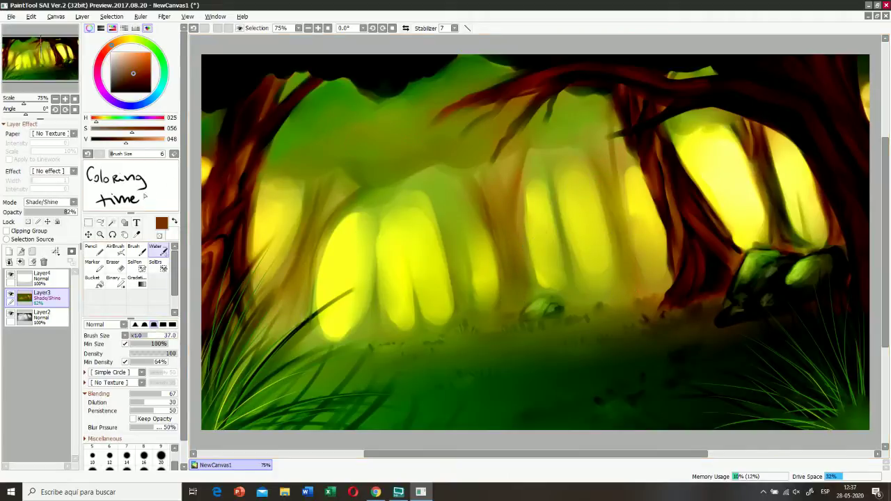
- Sample green (H 93, S 65, V 55) from the canopy and brush it over the background foliage at size 37
{"action": "left_click", "coordinate": [137, 235]}
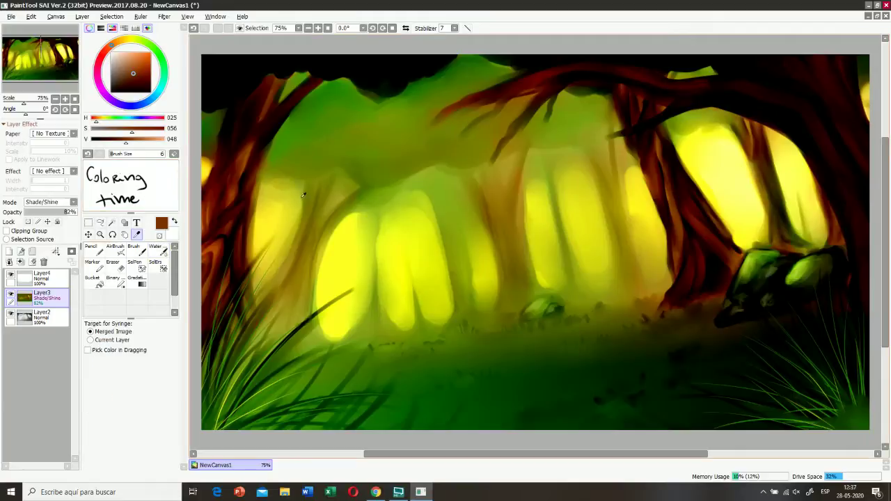
{"action": "left_click", "coordinate": [284, 132]}
{"action": "left_click", "coordinate": [156, 250]}
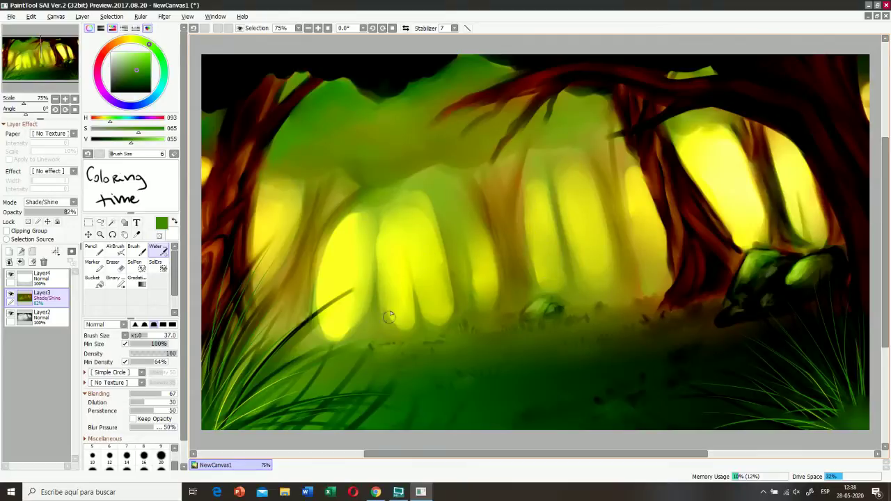
- Apply a Gaussian Blur with radius 7.5 to the grass layer and add a new layer above it
{"action": "left_click", "coordinate": [309, 28]}
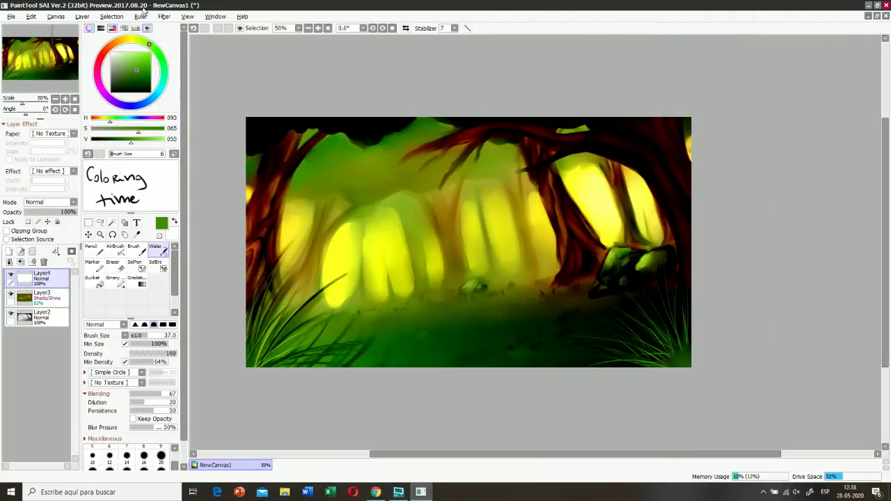
{"action": "left_click", "coordinate": [163, 16]}
{"action": "left_click", "coordinate": [262, 44]}
{"action": "left_click_drag", "start_coordinate": [372, 245], "coordinate": [395, 248]}
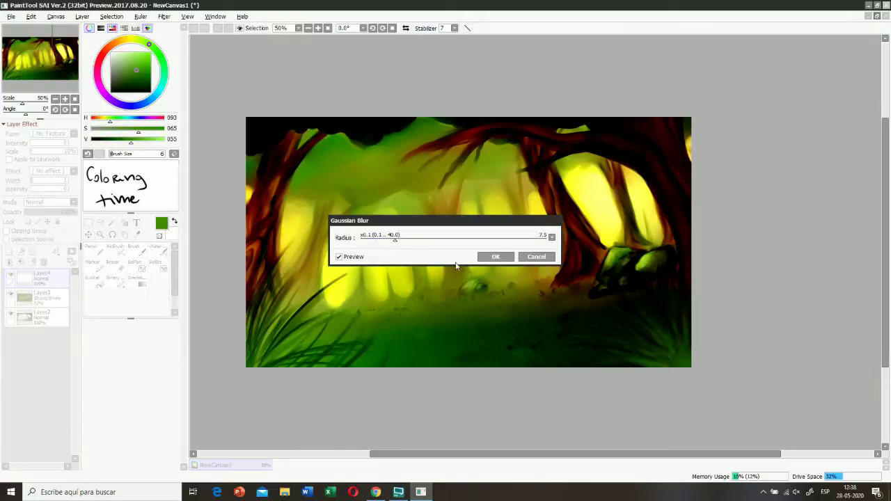
{"action": "left_click", "coordinate": [495, 257]}
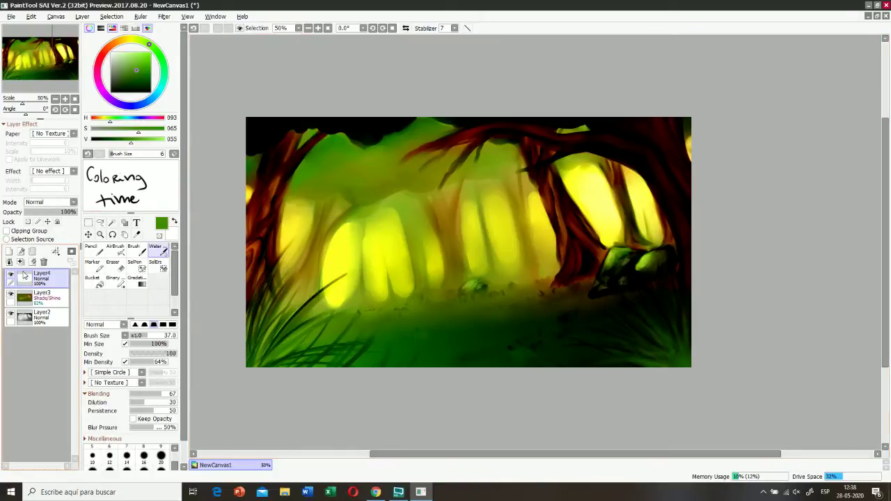
{"action": "left_click", "coordinate": [9, 251]}
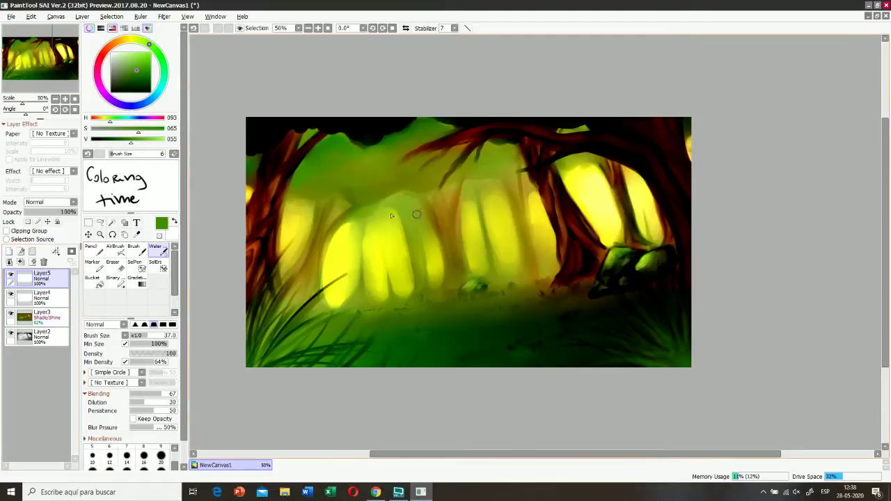
- Try filling the whole new layer with mint green (H 155, S 57, V 84)
{"action": "left_click", "coordinate": [97, 282]}
{"action": "left_click", "coordinate": [165, 76]}
{"action": "left_click", "coordinate": [134, 60]}
{"action": "left_click", "coordinate": [296, 199]}
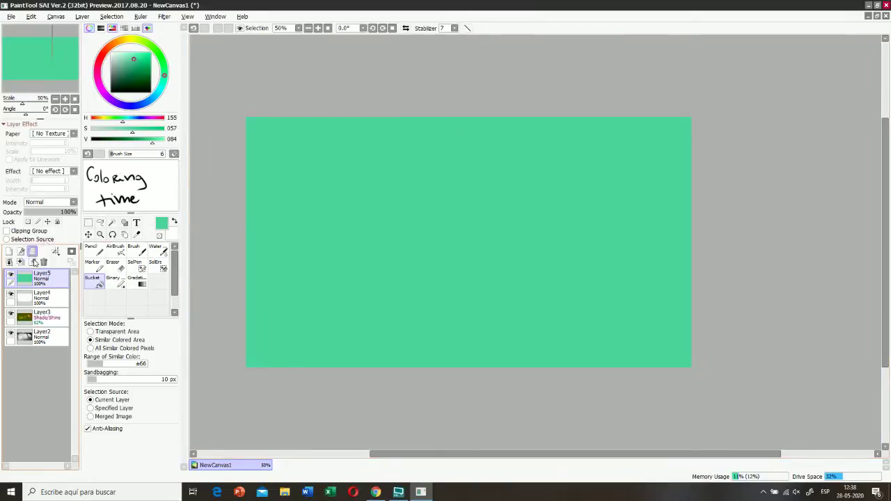
- Try Shade/Shine, Burn/Dodge and another blending mode on the mint green layer
{"action": "left_click", "coordinate": [73, 202]}
{"action": "left_click", "coordinate": [63, 277]}
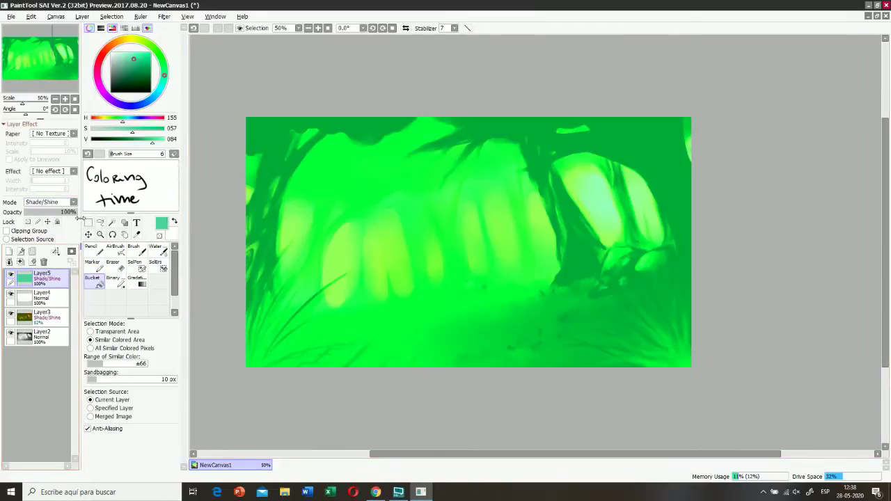
{"action": "left_click", "coordinate": [73, 202]}
{"action": "left_click", "coordinate": [55, 302]}
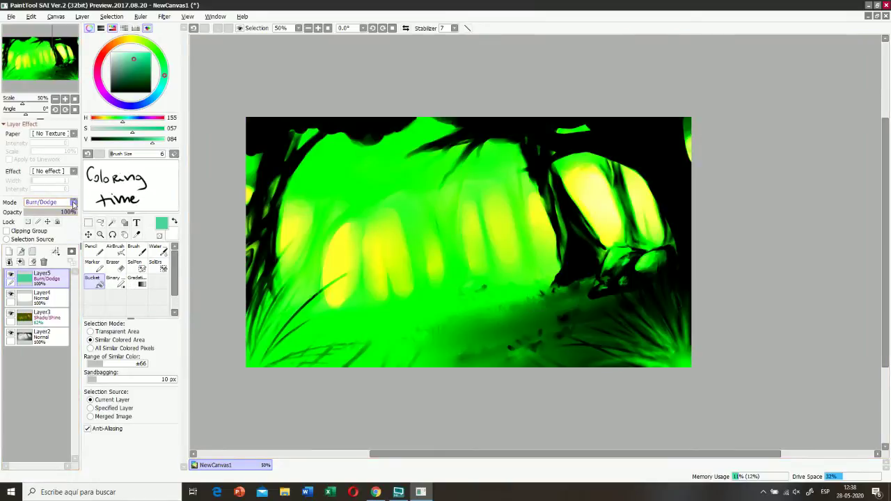
{"action": "left_click", "coordinate": [73, 203]}
{"action": "left_click", "coordinate": [52, 341]}
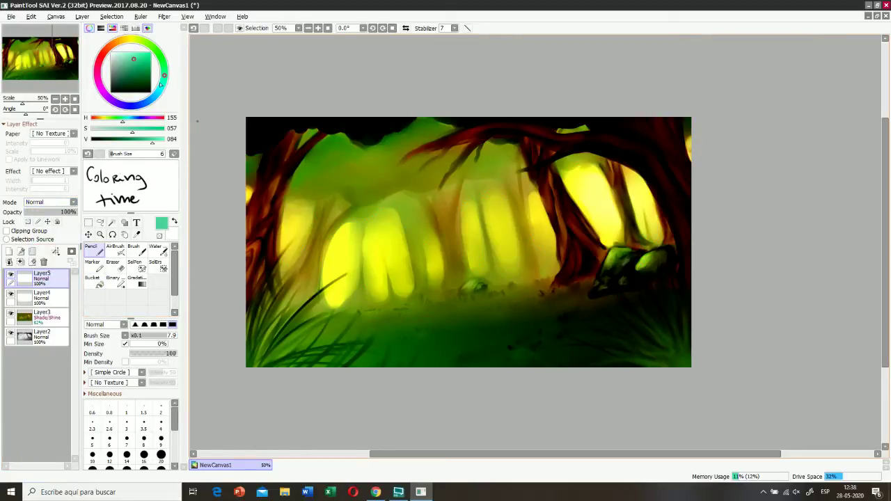
- Sample brown (H 30, S 66, V 56) from the painting and brush it onto the left tree's trunk at size 3
{"action": "left_click_drag", "start_coordinate": [121, 62], "coordinate": [95, 40]}
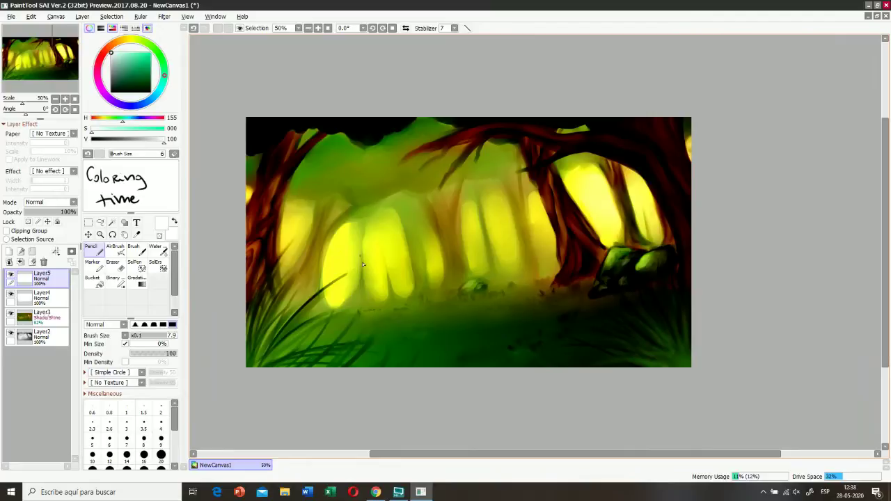
{"action": "left_click", "coordinate": [100, 235]}
{"action": "left_click", "coordinate": [250, 195]}
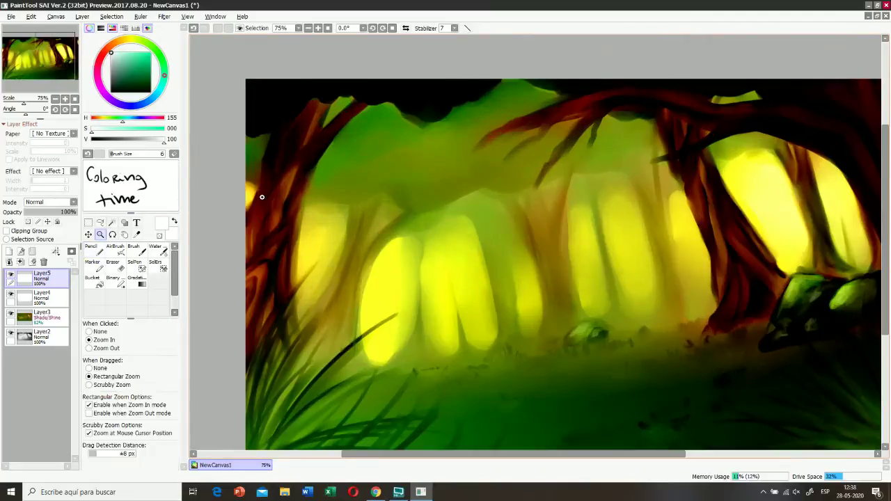
{"action": "left_click", "coordinate": [257, 200]}
{"action": "left_click", "coordinate": [257, 199]}
{"action": "left_click", "coordinate": [136, 235]}
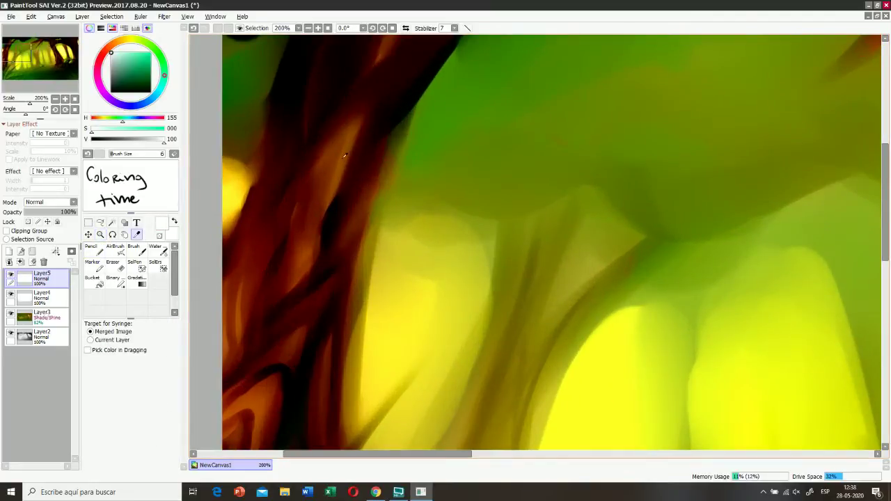
{"action": "left_click", "coordinate": [242, 209]}
{"action": "left_click", "coordinate": [155, 248]}
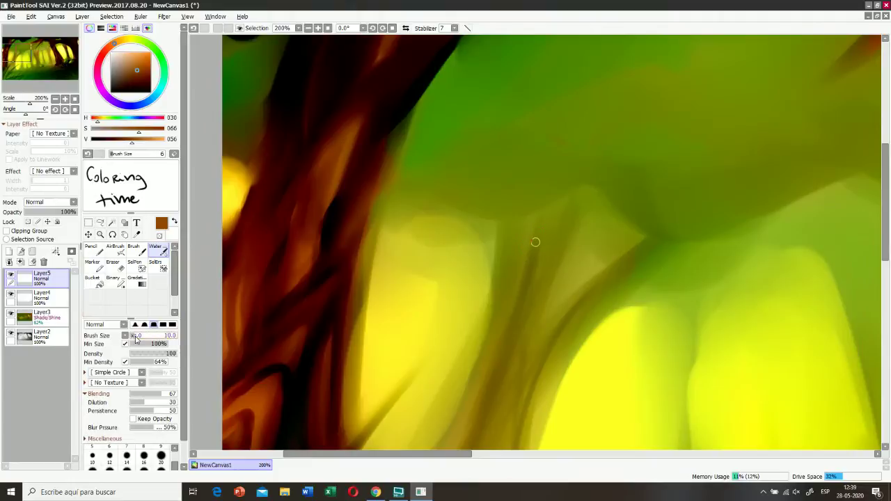
{"action": "left_click_drag", "start_coordinate": [134, 339], "coordinate": [132, 339]}
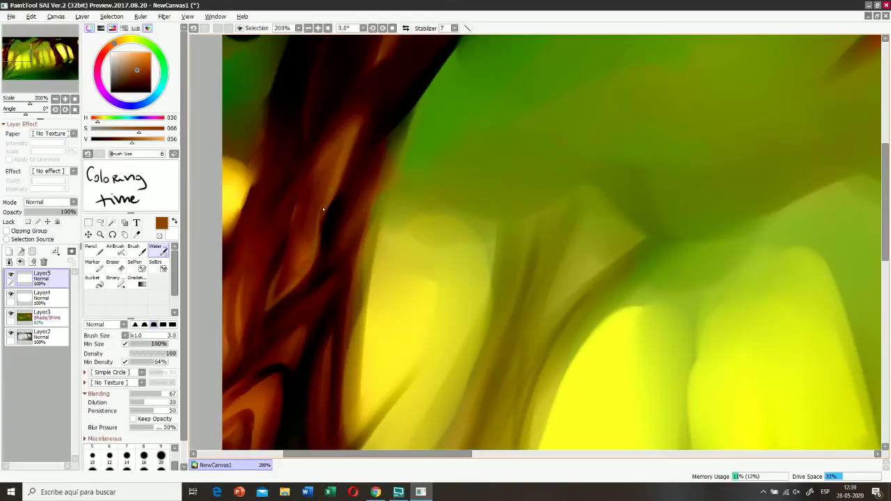
{"action": "left_click_drag", "start_coordinate": [321, 215], "coordinate": [316, 250]}
- Sample the bark's orange-brown, lighten it to H 26, S 73, V 74, and paint thin highlight streaks along the left trunk
{"action": "left_click", "coordinate": [136, 235]}
{"action": "left_click", "coordinate": [240, 320]}
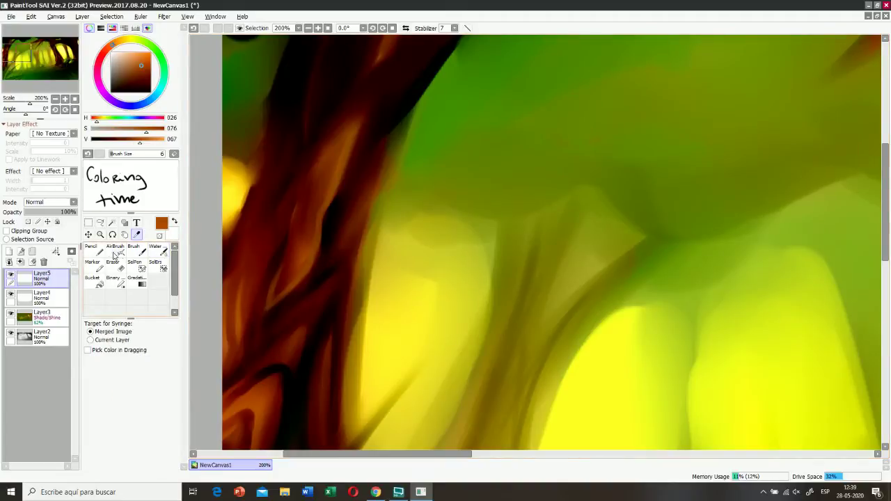
{"action": "left_click", "coordinate": [98, 252]}
{"action": "left_click_drag", "start_coordinate": [142, 64], "coordinate": [139, 62]}
{"action": "left_click", "coordinate": [160, 251]}
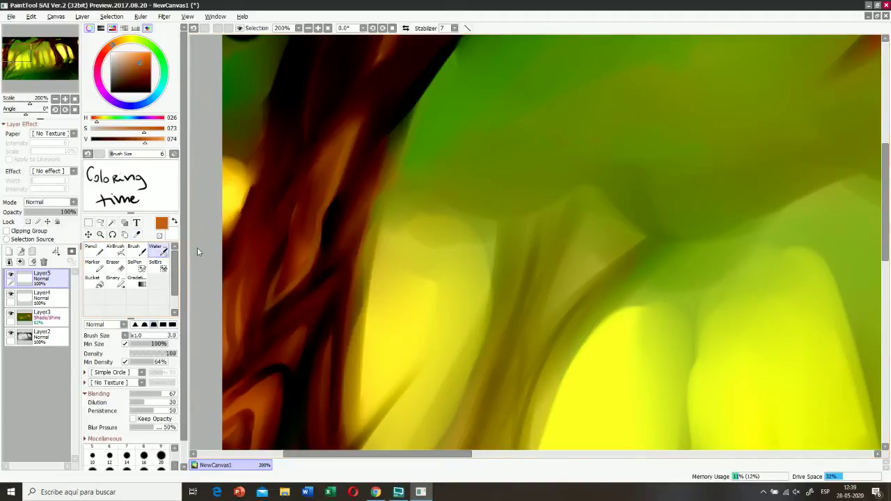
{"action": "left_click_drag", "start_coordinate": [269, 305], "coordinate": [281, 263]}
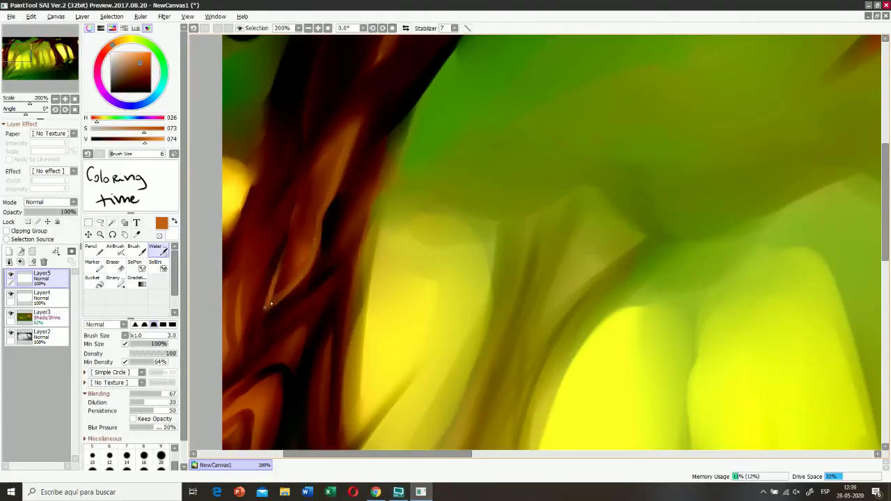
{"action": "left_click_drag", "start_coordinate": [280, 285], "coordinate": [294, 248]}
{"action": "left_click_drag", "start_coordinate": [305, 221], "coordinate": [329, 165]}
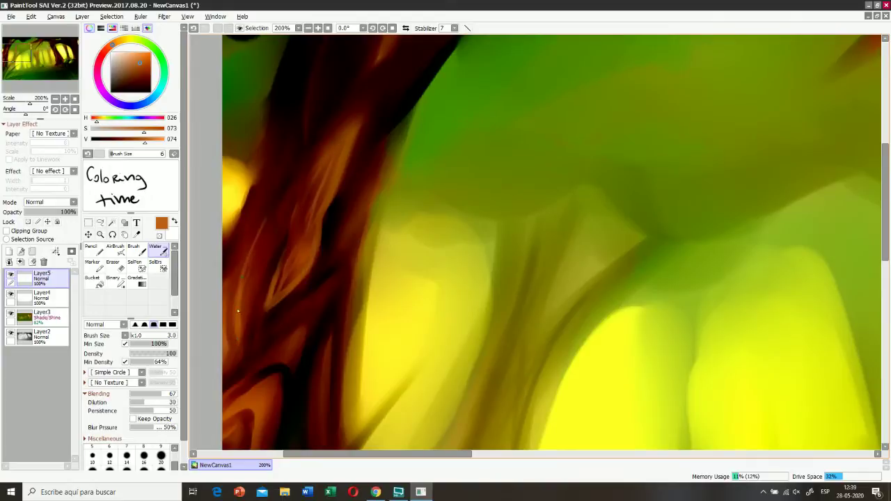
{"action": "left_click_drag", "start_coordinate": [233, 307], "coordinate": [240, 253]}
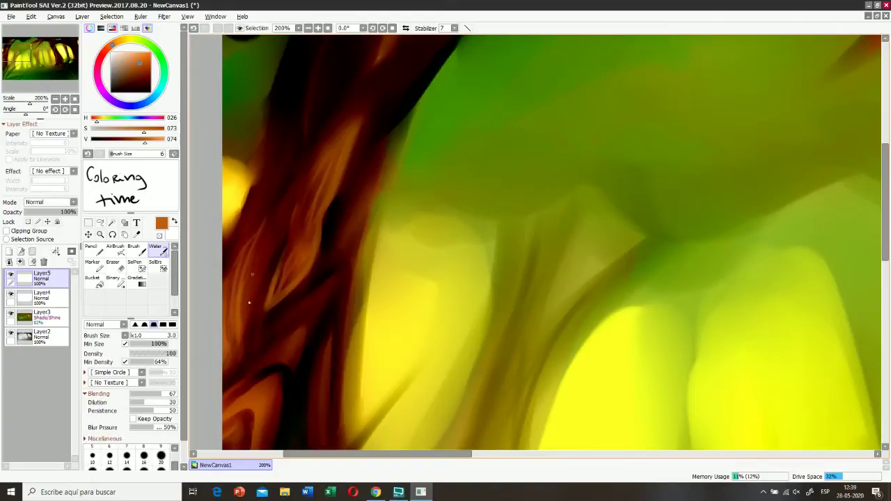
- Sample black from the left trunk and brush thin dark lines between the bark highlights at size 3
{"action": "left_click", "coordinate": [141, 250]}
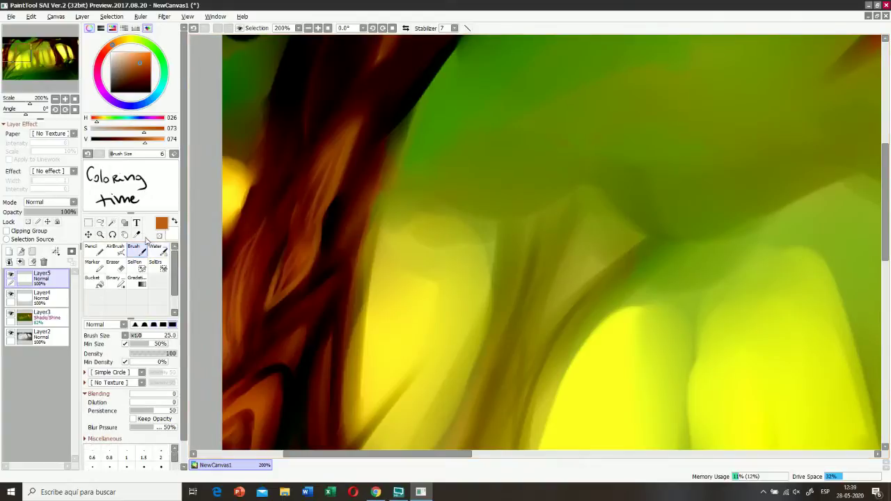
{"action": "left_click", "coordinate": [138, 233]}
{"action": "left_click", "coordinate": [351, 232], "text": "alt"}
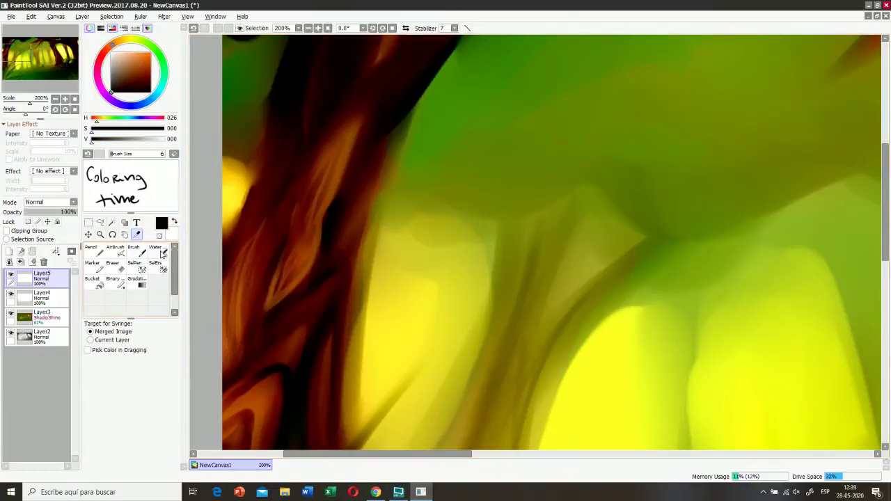
{"action": "left_click_drag", "start_coordinate": [246, 330], "coordinate": [259, 252]}
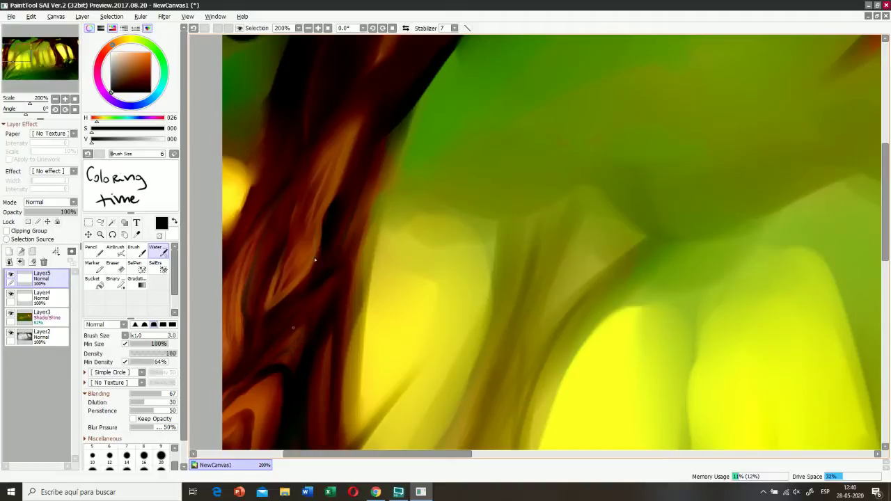
- Darken the left trunk with black at brush sizes 33 and 14, and undo the last stroke
{"action": "left_click", "coordinate": [153, 336]}
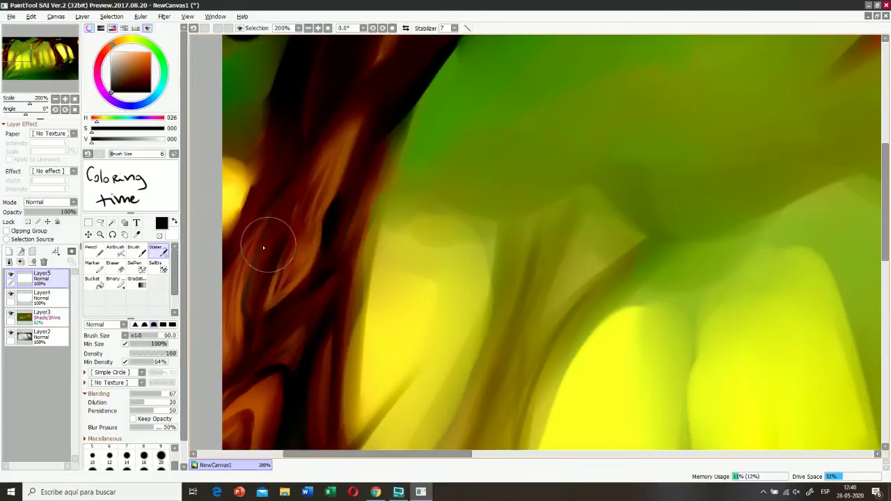
{"action": "left_click_drag", "start_coordinate": [154, 336], "coordinate": [145, 336]}
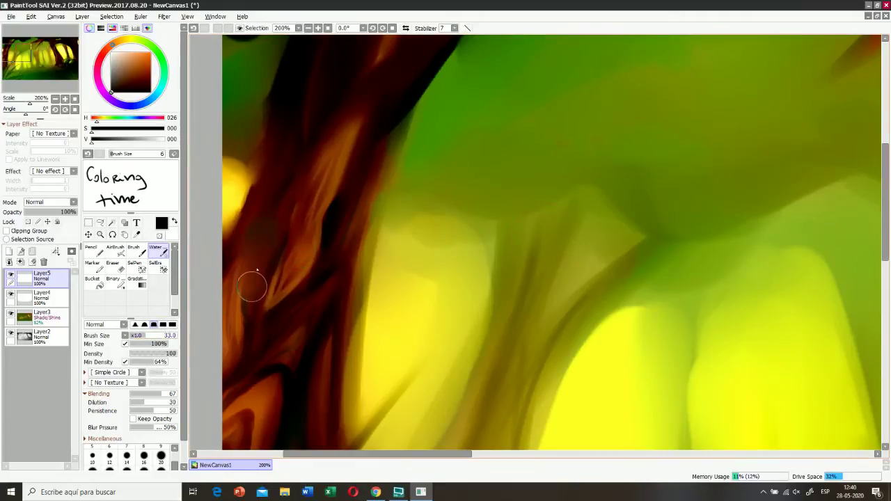
{"action": "left_click", "coordinate": [126, 456]}
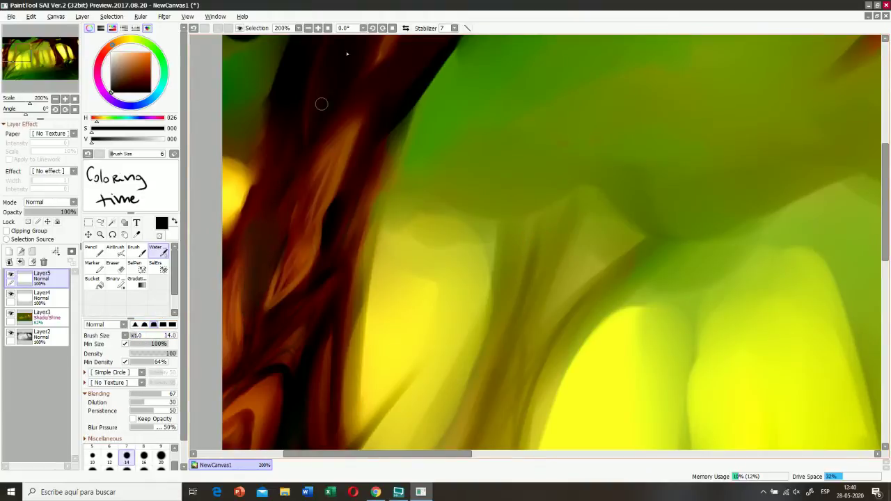
{"action": "scroll", "coordinate": [286, 242], "scroll_direction": "down", "scroll_amount": 4}
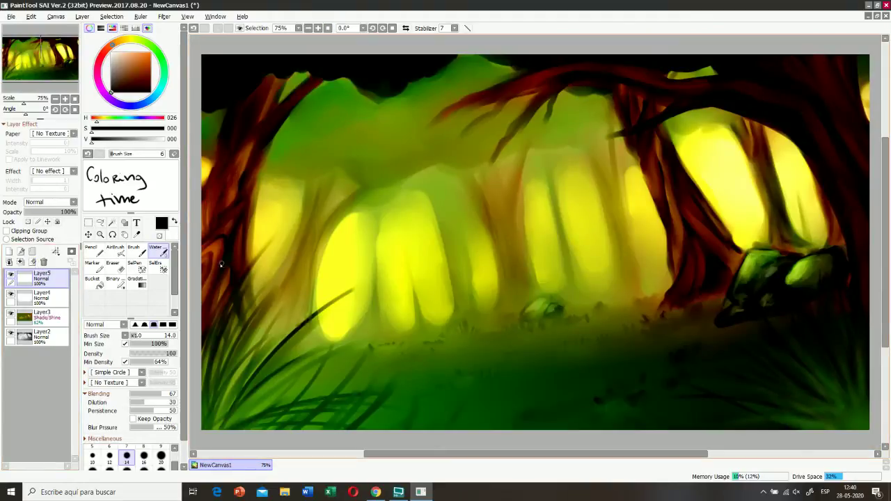
{"action": "key", "text": "ctrl+z"}
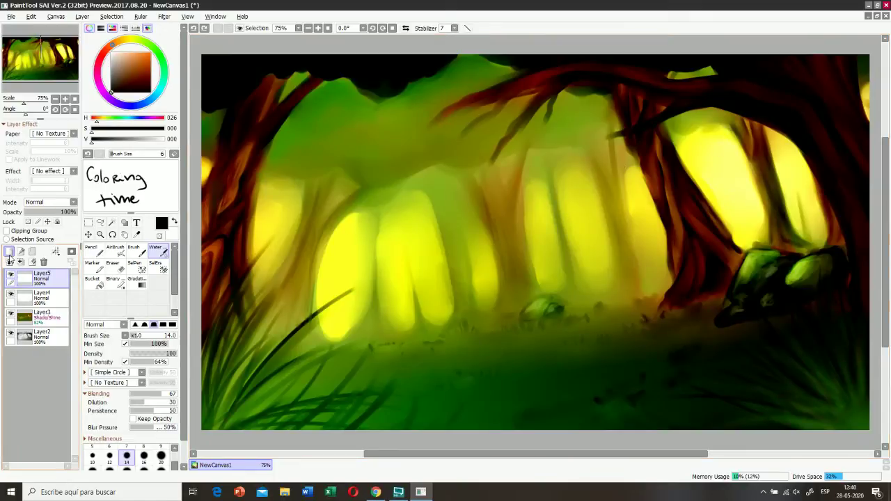
- Sample bright yellow (H 60, S 86, V 100) from the background light and dab it at the base of the right-hand tree
{"action": "left_click", "coordinate": [92, 249]}
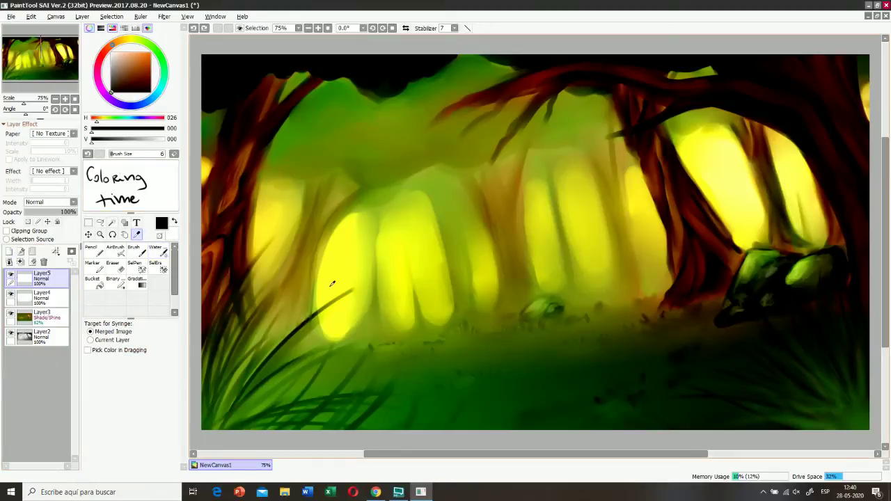
{"action": "left_click", "coordinate": [329, 282], "text": "alt"}
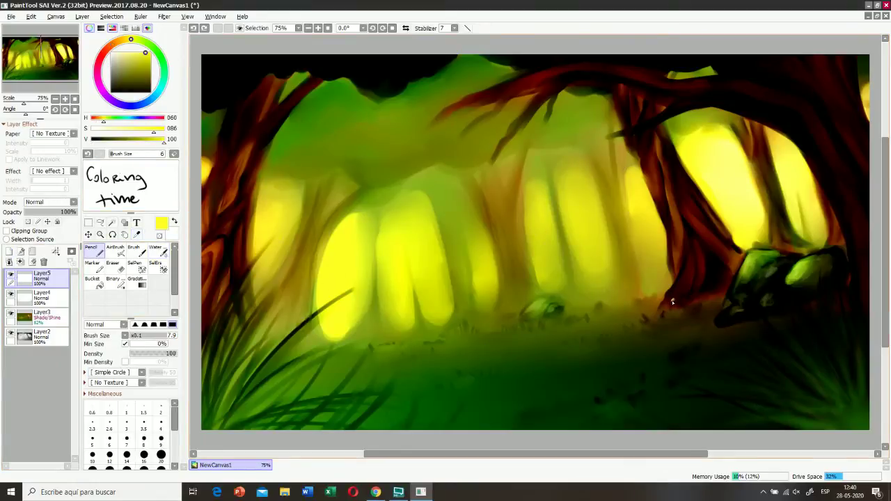
{"action": "key", "text": "c"}
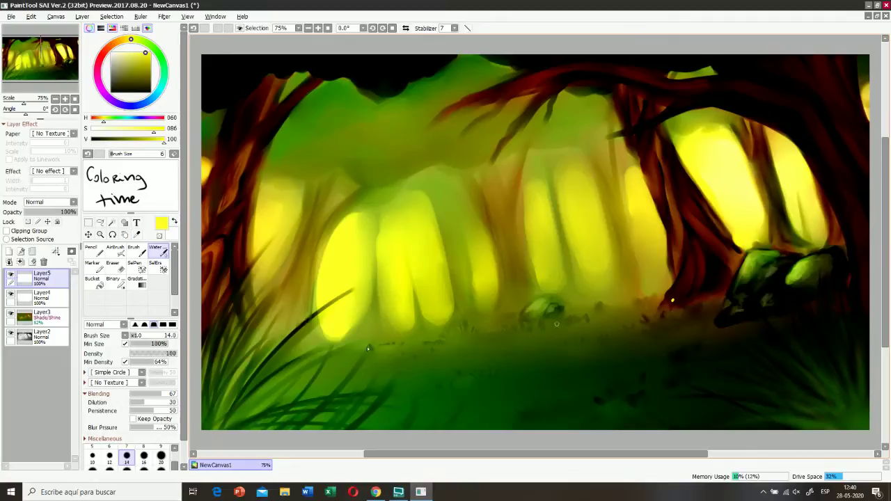
{"action": "left_click", "coordinate": [144, 467]}
{"action": "left_click_drag", "start_coordinate": [672, 304], "coordinate": [672, 300]}
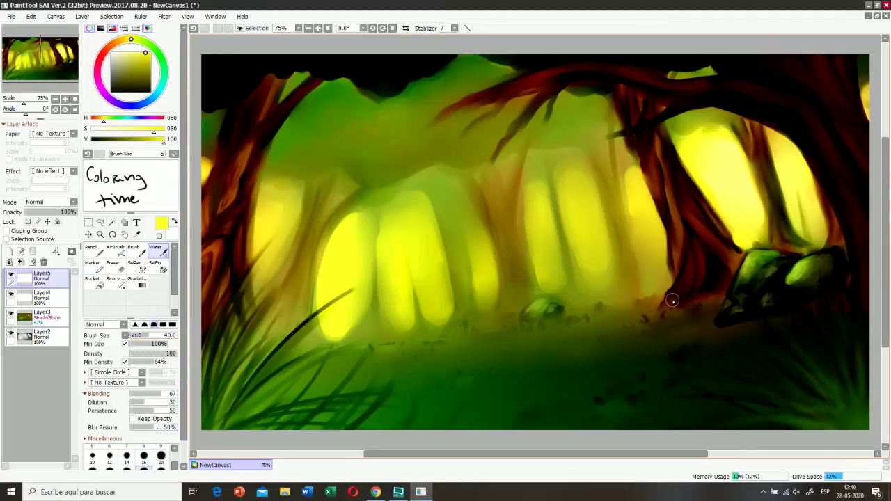
- Reduce the brush size to 11 and dot clusters of small yellow spots around the tree bases on both sides
{"action": "key", "text": "bracketleft"}
{"action": "key", "text": "bracketleft"}
{"action": "key", "text": "bracketleft"}
{"action": "key", "text": "bracketleft"}
{"action": "key", "text": "bracketleft"}
{"action": "key", "text": "bracketleft"}
{"action": "key", "text": "bracketleft"}
{"action": "key", "text": "bracketleft"}
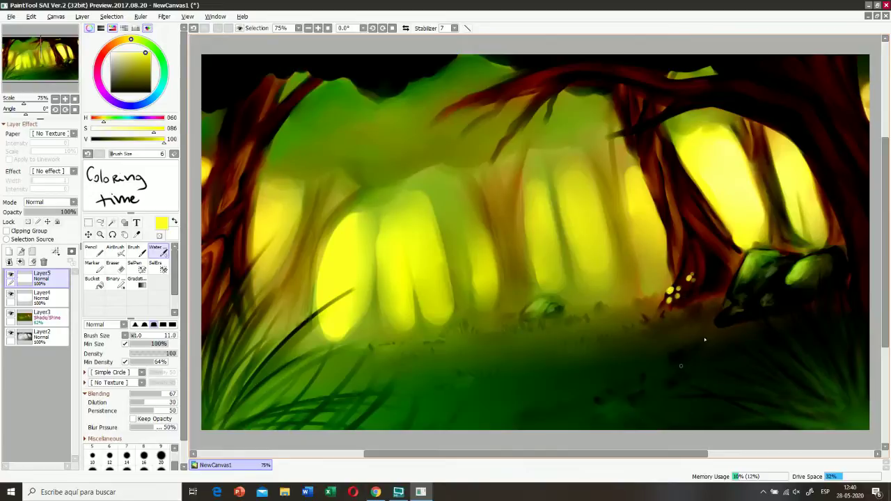
{"action": "left_click_drag", "start_coordinate": [847, 295], "coordinate": [848, 297]}
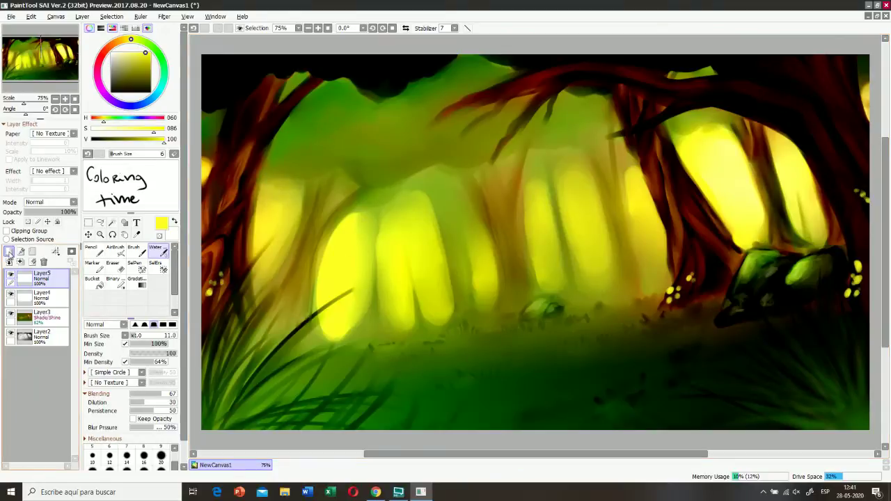
- Add a new layer above the yellow dots and set the brush size to 100
{"action": "left_click", "coordinate": [8, 252]}
{"action": "left_click_drag", "start_coordinate": [151, 334], "coordinate": [180, 335]}
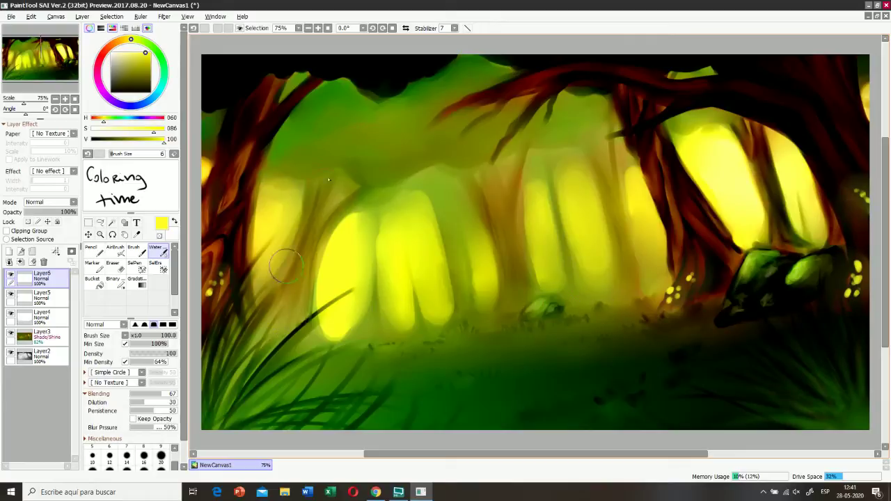
{"action": "left_click", "coordinate": [309, 28]}
{"action": "left_click_drag", "start_coordinate": [482, 454], "coordinate": [526, 445]}
- Add another layer on top and fill it entirely with dark blue (H 203, S 43, V 44)
{"action": "left_click", "coordinate": [9, 252]}
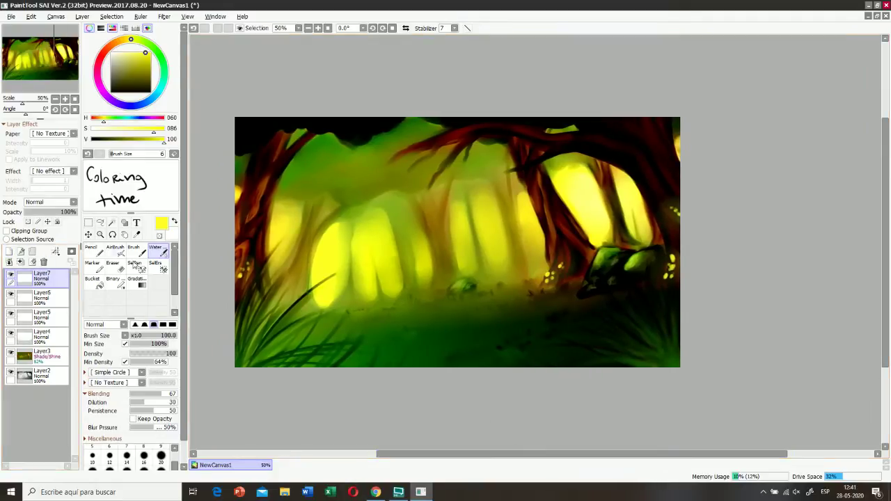
{"action": "left_click", "coordinate": [92, 278]}
{"action": "left_click", "coordinate": [149, 100]}
{"action": "left_click", "coordinate": [128, 74]}
{"action": "left_click", "coordinate": [247, 163]}
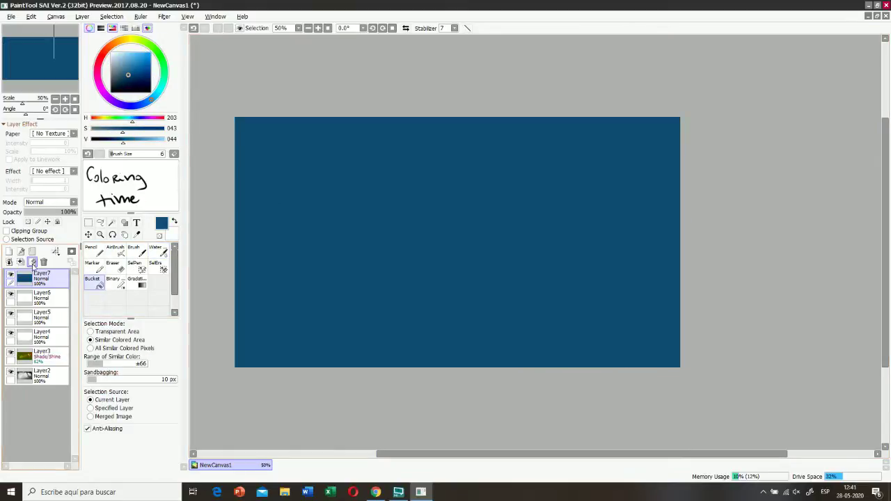
- Try the Lighten Color, Soft Light and Hard Light blending modes on the dark blue layer
{"action": "left_click", "coordinate": [70, 202]}
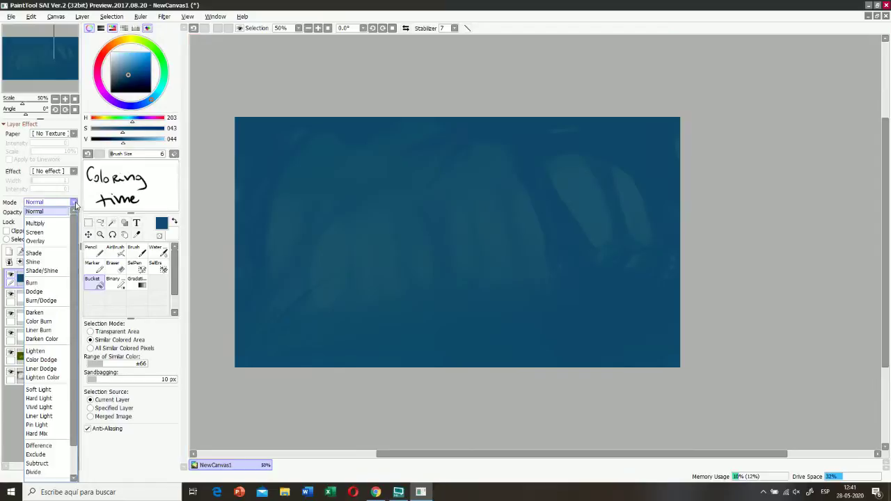
{"action": "left_click", "coordinate": [63, 378]}
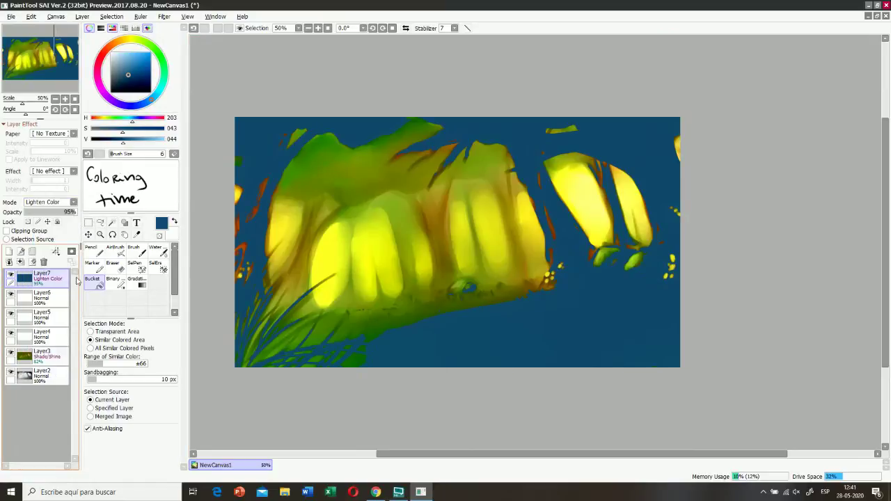
{"action": "left_click", "coordinate": [69, 202]}
{"action": "left_click", "coordinate": [56, 395]}
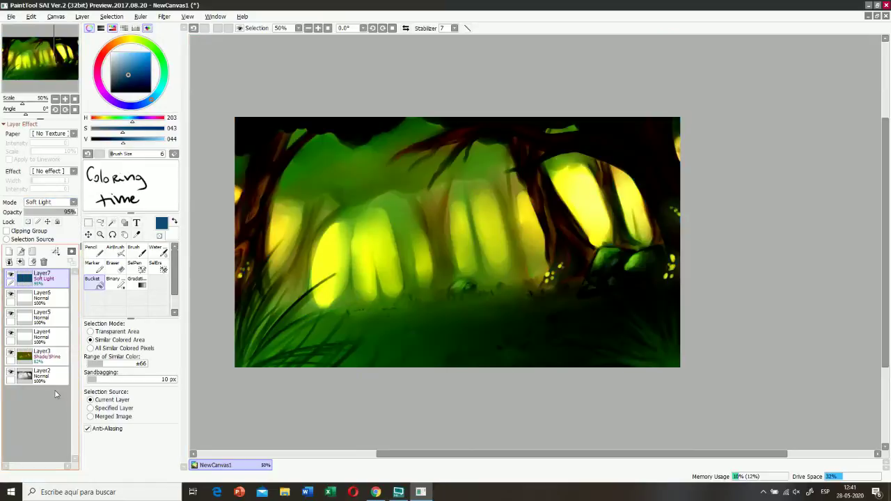
{"action": "left_click", "coordinate": [70, 202]}
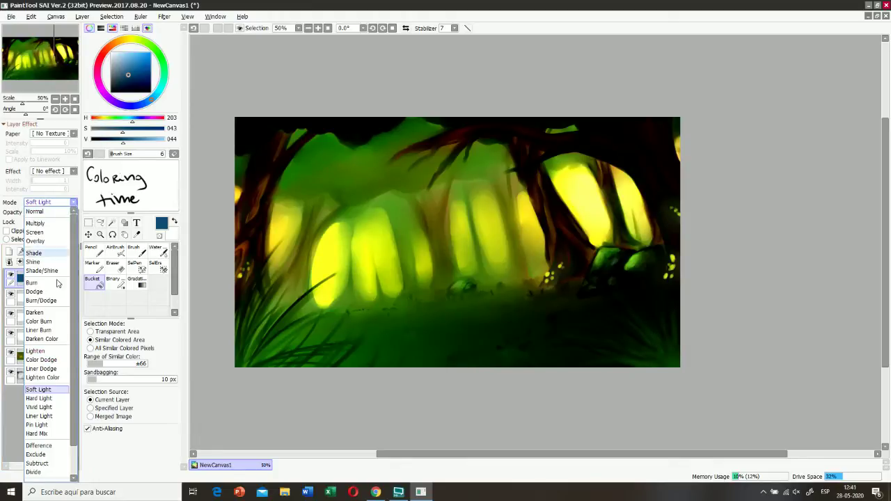
{"action": "left_click", "coordinate": [53, 403]}
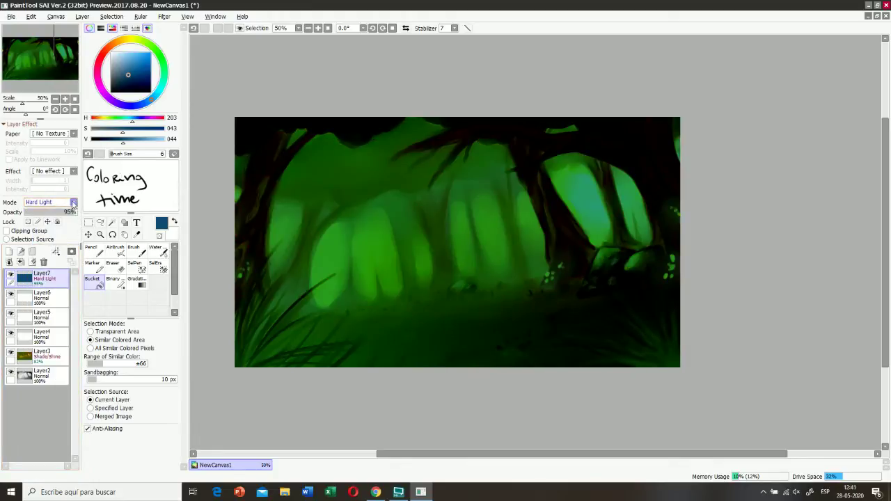
- Set the dark blue layer's blending mode to Vivid Light and lower its opacity to 35%
{"action": "left_click", "coordinate": [73, 203]}
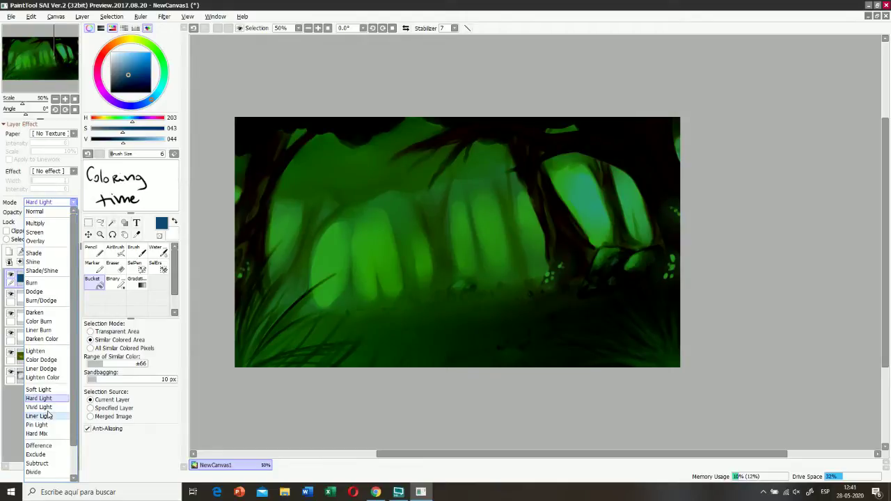
{"action": "left_click", "coordinate": [49, 411]}
{"action": "left_click", "coordinate": [39, 212]}
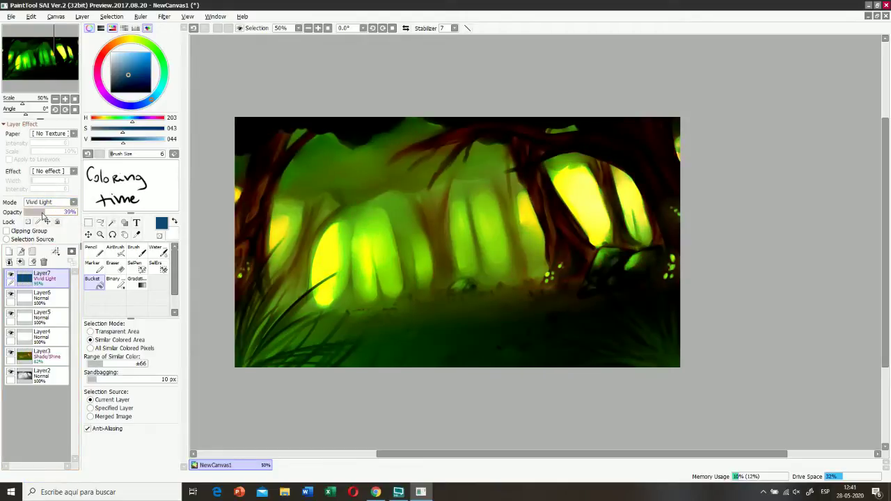
{"action": "left_click_drag", "start_coordinate": [39, 214], "coordinate": [43, 215]}
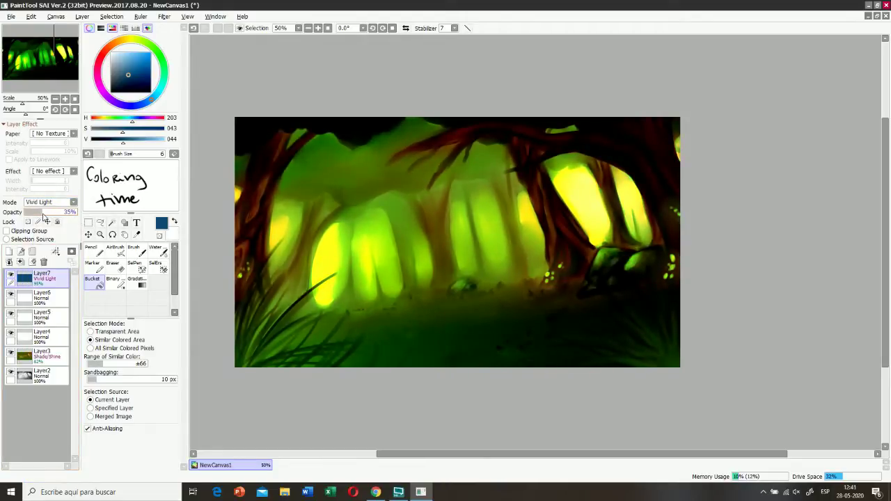
- Try the Liner Light, Pin Light and Hard Mix blending modes on the dark blue layer
{"action": "left_click", "coordinate": [72, 202]}
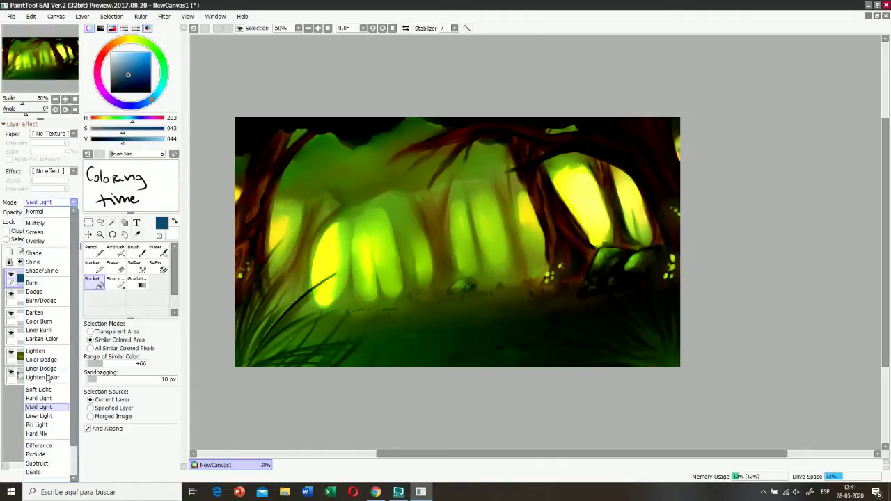
{"action": "left_click", "coordinate": [50, 416]}
{"action": "left_click", "coordinate": [72, 201]}
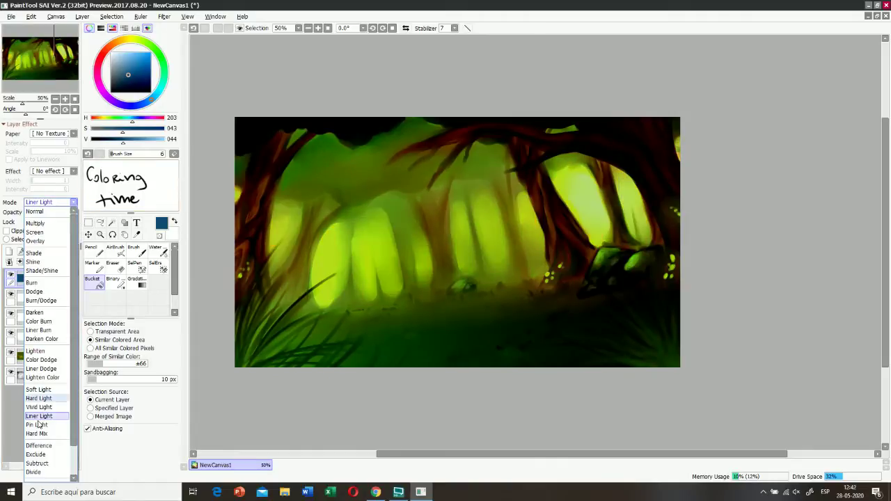
{"action": "left_click", "coordinate": [40, 425]}
{"action": "left_click", "coordinate": [72, 202]}
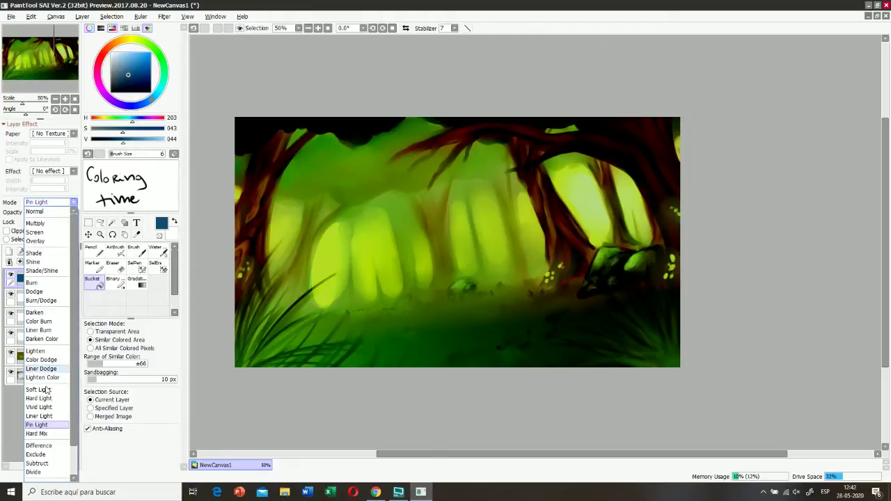
{"action": "left_click", "coordinate": [52, 434]}
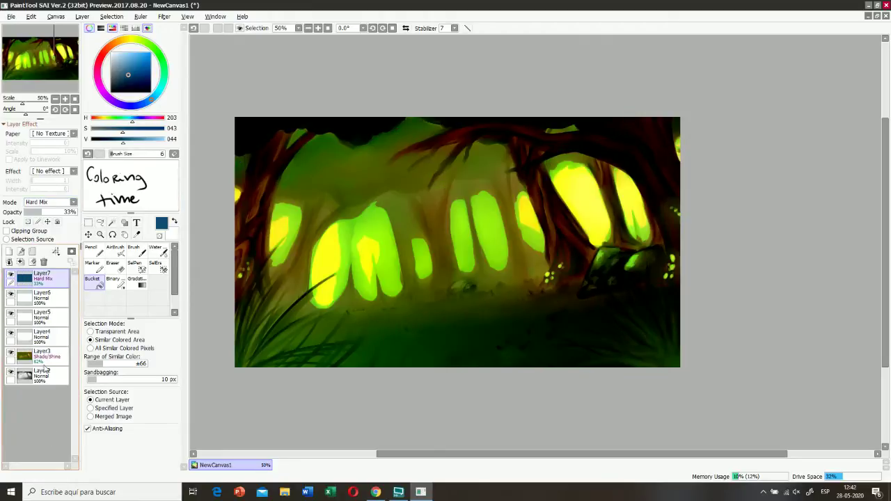
- Set the dark blue layer's blending mode to Liner Burn and its opacity to 39%
{"action": "left_click", "coordinate": [73, 202]}
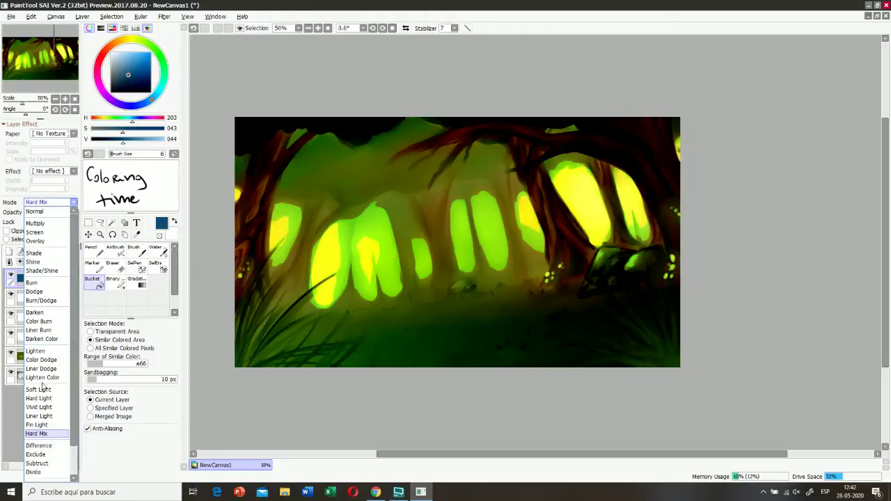
{"action": "left_click", "coordinate": [55, 319]}
{"action": "left_click_drag", "start_coordinate": [42, 212], "coordinate": [55, 212]}
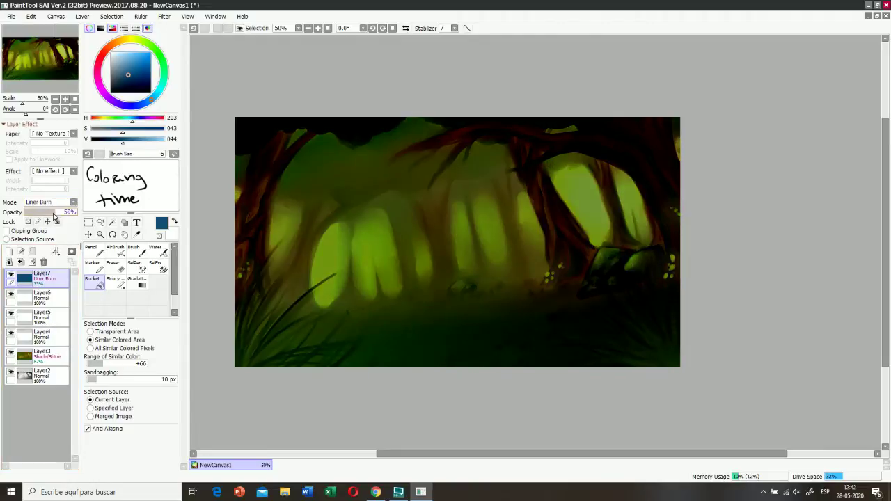
{"action": "mouse_move", "coordinate": [55, 211]}
{"action": "left_mouse_down"}
{"action": "mouse_move", "coordinate": [35, 212]}
{"action": "mouse_move", "coordinate": [44, 212]}
{"action": "left_mouse_up"}
- Erase the blue tint over the central glowing gaps between the trees with the Eraser at size 75, density 44
{"action": "left_click", "coordinate": [112, 263]}
{"action": "mouse_move", "coordinate": [166, 355]}
{"action": "left_mouse_down"}
{"action": "mouse_move", "coordinate": [150, 355]}
{"action": "mouse_move", "coordinate": [169, 337]}
{"action": "left_mouse_up"}
{"action": "mouse_move", "coordinate": [327, 282]}
{"action": "left_mouse_down"}
{"action": "mouse_move", "coordinate": [331, 238]}
{"action": "mouse_move", "coordinate": [326, 294]}
{"action": "mouse_move", "coordinate": [339, 234]}
{"action": "mouse_move", "coordinate": [332, 238]}
{"action": "mouse_move", "coordinate": [361, 258]}
{"action": "mouse_move", "coordinate": [369, 282]}
{"action": "mouse_move", "coordinate": [370, 256]}
{"action": "mouse_move", "coordinate": [381, 264]}
{"action": "mouse_move", "coordinate": [378, 229]}
{"action": "mouse_move", "coordinate": [390, 275]}
{"action": "mouse_move", "coordinate": [382, 266]}
{"action": "mouse_move", "coordinate": [367, 277]}
{"action": "mouse_move", "coordinate": [359, 239]}
{"action": "mouse_move", "coordinate": [324, 285]}
{"action": "mouse_move", "coordinate": [339, 234]}
{"action": "mouse_move", "coordinate": [328, 245]}
{"action": "mouse_move", "coordinate": [363, 255]}
{"action": "mouse_move", "coordinate": [372, 225]}
{"action": "mouse_move", "coordinate": [418, 245]}
{"action": "mouse_move", "coordinate": [423, 277]}
{"action": "mouse_move", "coordinate": [409, 220]}
{"action": "mouse_move", "coordinate": [423, 264]}
{"action": "mouse_move", "coordinate": [474, 248]}
{"action": "mouse_move", "coordinate": [463, 254]}
{"action": "mouse_move", "coordinate": [470, 266]}
{"action": "mouse_move", "coordinate": [463, 222]}
{"action": "mouse_move", "coordinate": [468, 248]}
{"action": "mouse_move", "coordinate": [487, 244]}
{"action": "mouse_move", "coordinate": [501, 264]}
{"action": "mouse_move", "coordinate": [484, 203]}
{"action": "mouse_move", "coordinate": [543, 241]}
{"action": "mouse_move", "coordinate": [518, 208]}
{"action": "mouse_move", "coordinate": [534, 265]}
{"action": "mouse_move", "coordinate": [468, 265]}
{"action": "mouse_move", "coordinate": [416, 247]}
{"action": "mouse_move", "coordinate": [399, 206]}
{"action": "mouse_move", "coordinate": [420, 271]}
{"action": "mouse_move", "coordinate": [393, 213]}
{"action": "left_mouse_up"}
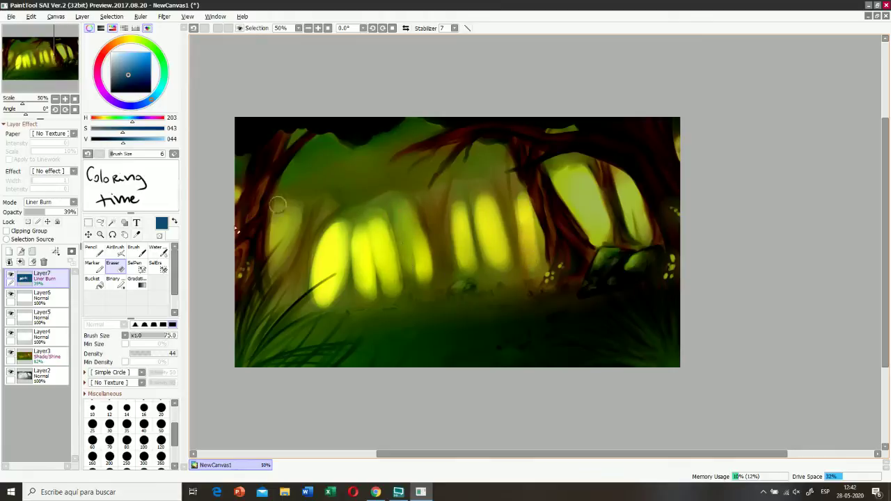
- Erase more tint over all the glowing tree gaps at size 100, density 32, and over the mossy rocks at size 41
{"action": "left_click", "coordinate": [144, 440]}
{"action": "left_click", "coordinate": [143, 353]}
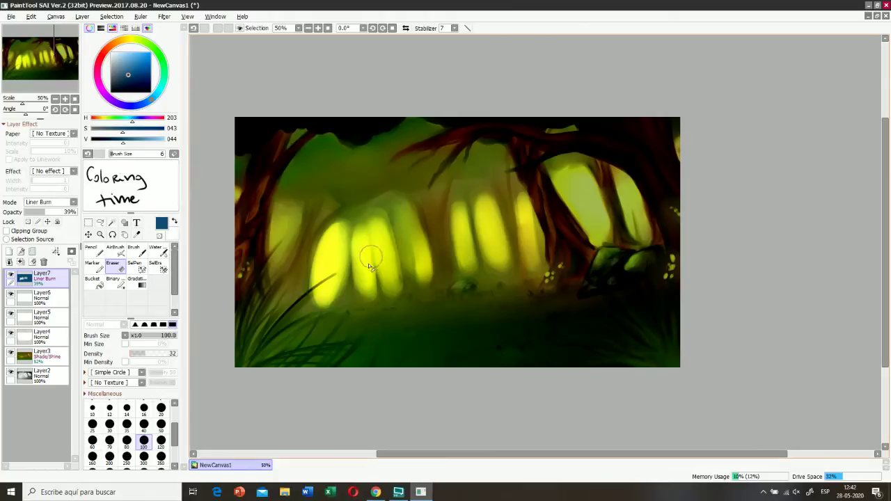
{"action": "mouse_move", "coordinate": [383, 266]}
{"action": "left_mouse_down"}
{"action": "mouse_move", "coordinate": [376, 224]}
{"action": "mouse_move", "coordinate": [381, 209]}
{"action": "mouse_move", "coordinate": [348, 209]}
{"action": "left_mouse_up"}
{"action": "mouse_move", "coordinate": [465, 226]}
{"action": "left_mouse_down"}
{"action": "mouse_move", "coordinate": [465, 258]}
{"action": "mouse_move", "coordinate": [484, 229]}
{"action": "mouse_move", "coordinate": [496, 233]}
{"action": "mouse_move", "coordinate": [501, 263]}
{"action": "mouse_move", "coordinate": [534, 248]}
{"action": "left_mouse_up"}
{"action": "mouse_move", "coordinate": [590, 204]}
{"action": "left_mouse_down"}
{"action": "mouse_move", "coordinate": [582, 188]}
{"action": "mouse_move", "coordinate": [597, 228]}
{"action": "mouse_move", "coordinate": [584, 179]}
{"action": "mouse_move", "coordinate": [616, 212]}
{"action": "mouse_move", "coordinate": [630, 192]}
{"action": "mouse_move", "coordinate": [646, 238]}
{"action": "mouse_move", "coordinate": [639, 226]}
{"action": "left_mouse_up"}
{"action": "left_click_drag", "start_coordinate": [693, 150], "coordinate": [682, 145]}
{"action": "mouse_move", "coordinate": [283, 254]}
{"action": "left_mouse_down"}
{"action": "mouse_move", "coordinate": [280, 268]}
{"action": "mouse_move", "coordinate": [276, 259]}
{"action": "left_mouse_up"}
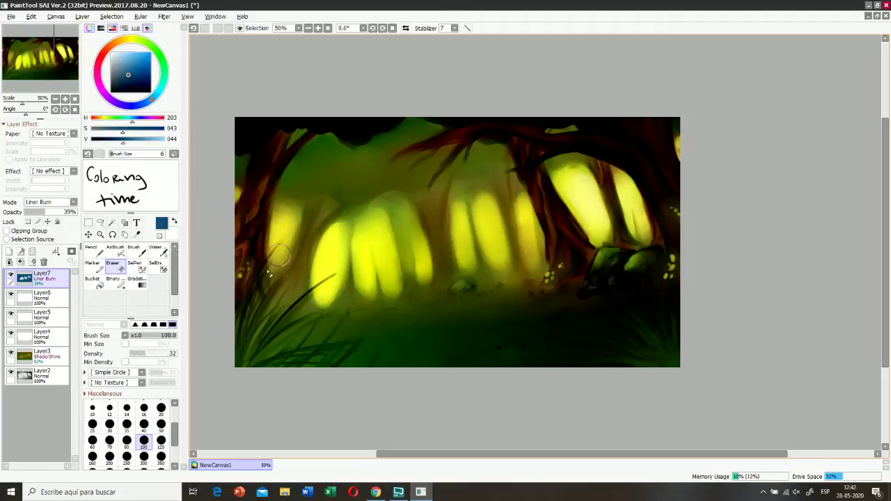
{"action": "left_click", "coordinate": [154, 336]}
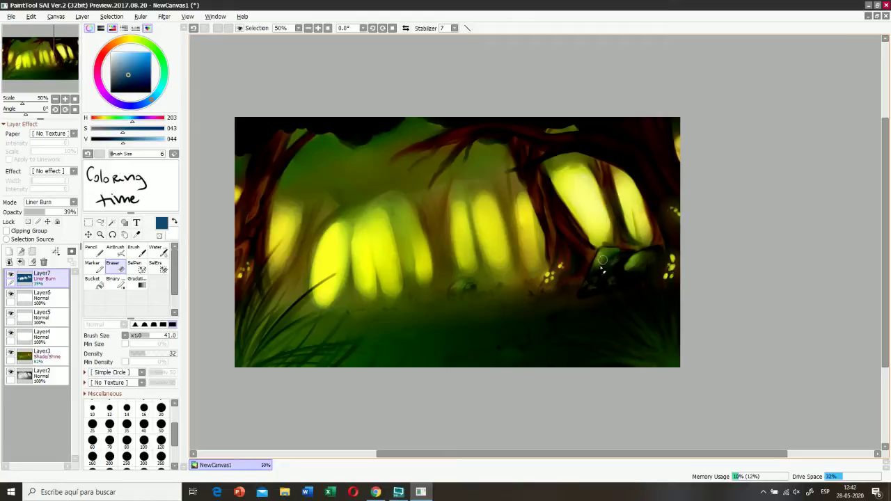
{"action": "left_click_drag", "start_coordinate": [623, 271], "coordinate": [646, 259]}
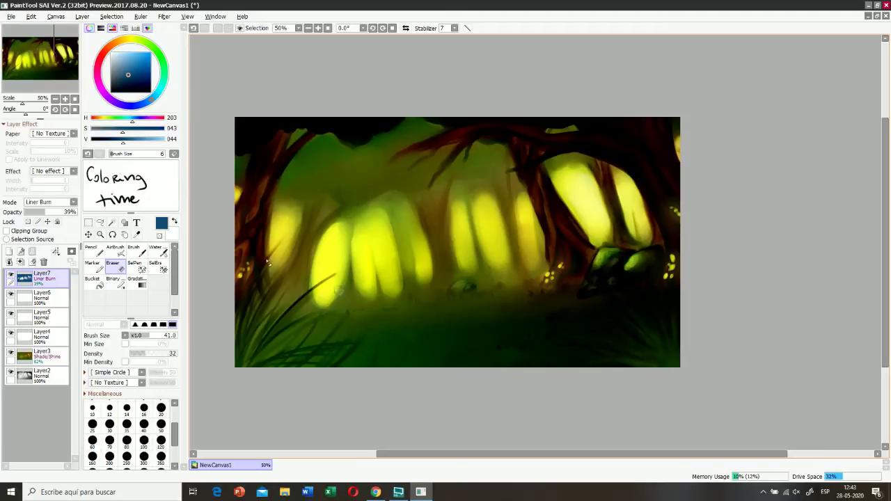
- Add a new layer on top and set the Pencil to white with brush size 20
{"action": "left_click", "coordinate": [9, 251]}
{"action": "left_click", "coordinate": [91, 251]}
{"action": "left_click", "coordinate": [111, 53]}
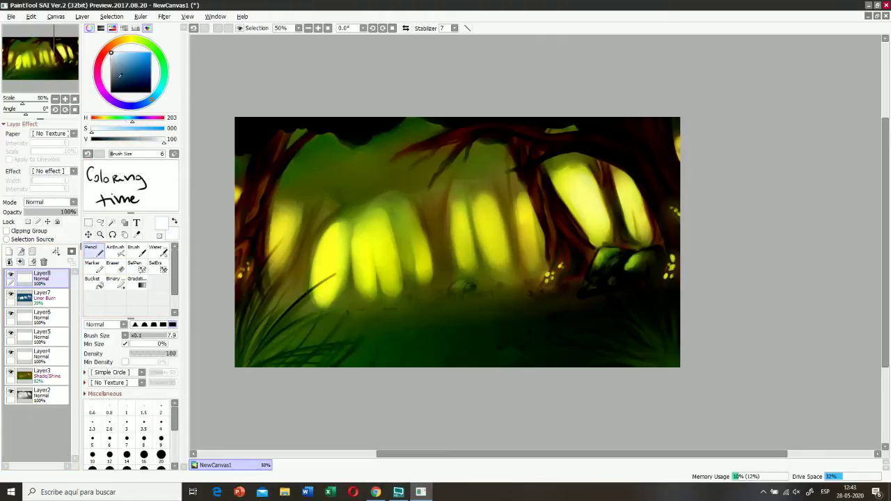
{"action": "left_click", "coordinate": [161, 440]}
{"action": "left_click", "coordinate": [161, 455]}
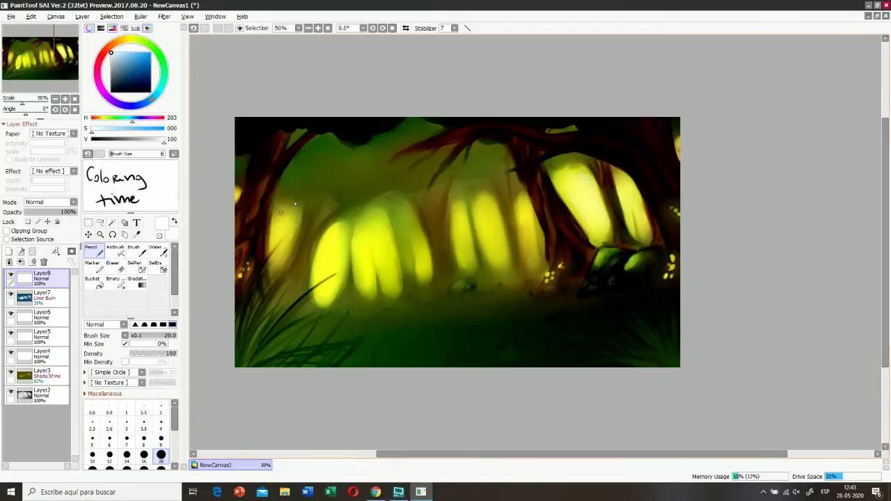
- Handwrite "I actually have no clue to what i'm drawing I'm just going with it" over the painting, and clear the layer
{"action": "left_click_drag", "start_coordinate": [336, 200], "coordinate": [353, 200]}
{"action": "mouse_move", "coordinate": [339, 192]}
{"action": "left_mouse_down"}
{"action": "mouse_move", "coordinate": [365, 199]}
{"action": "mouse_move", "coordinate": [385, 182]}
{"action": "left_mouse_up"}
{"action": "mouse_move", "coordinate": [384, 177]}
{"action": "left_mouse_down"}
{"action": "mouse_move", "coordinate": [427, 187]}
{"action": "mouse_move", "coordinate": [430, 201]}
{"action": "left_mouse_up"}
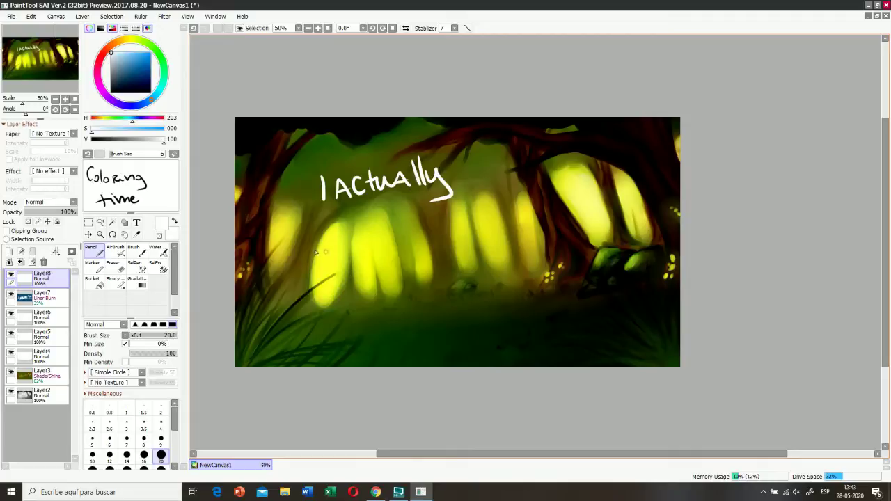
{"action": "mouse_move", "coordinate": [320, 234]}
{"action": "left_mouse_down"}
{"action": "mouse_move", "coordinate": [336, 253]}
{"action": "mouse_move", "coordinate": [369, 224]}
{"action": "mouse_move", "coordinate": [376, 241]}
{"action": "left_mouse_up"}
{"action": "left_click_drag", "start_coordinate": [430, 222], "coordinate": [433, 224]}
{"action": "left_click_drag", "start_coordinate": [346, 280], "coordinate": [348, 296]}
{"action": "mouse_move", "coordinate": [351, 265]}
{"action": "left_mouse_down"}
{"action": "mouse_move", "coordinate": [357, 288]}
{"action": "mouse_move", "coordinate": [359, 279]}
{"action": "mouse_move", "coordinate": [392, 282]}
{"action": "left_mouse_up"}
{"action": "left_click_drag", "start_coordinate": [447, 259], "coordinate": [451, 257]}
{"action": "mouse_move", "coordinate": [345, 322]}
{"action": "left_mouse_down"}
{"action": "mouse_move", "coordinate": [365, 335]}
{"action": "mouse_move", "coordinate": [367, 308]}
{"action": "mouse_move", "coordinate": [382, 319]}
{"action": "mouse_move", "coordinate": [408, 325]}
{"action": "left_mouse_up"}
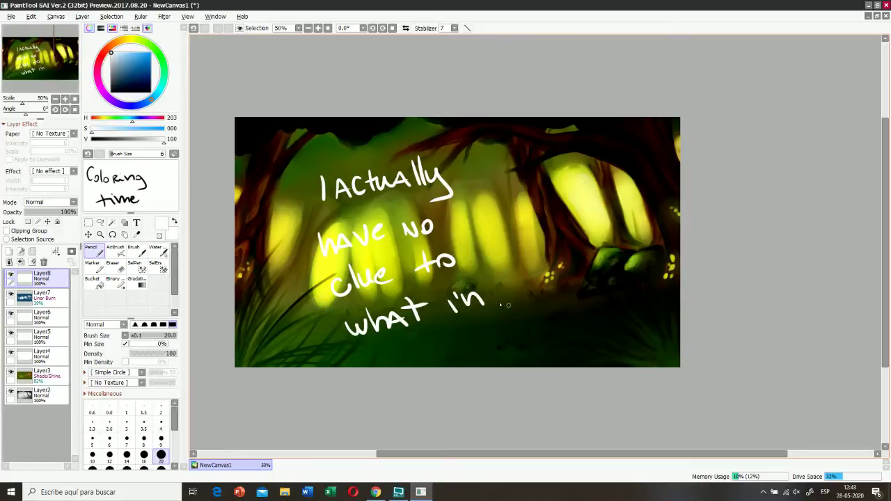
{"action": "mouse_move", "coordinate": [488, 295]}
{"action": "left_mouse_down"}
{"action": "mouse_move", "coordinate": [496, 304]}
{"action": "mouse_move", "coordinate": [584, 259]}
{"action": "mouse_move", "coordinate": [603, 263]}
{"action": "mouse_move", "coordinate": [614, 283]}
{"action": "left_mouse_up"}
{"action": "key", "text": "ctrl+z"}
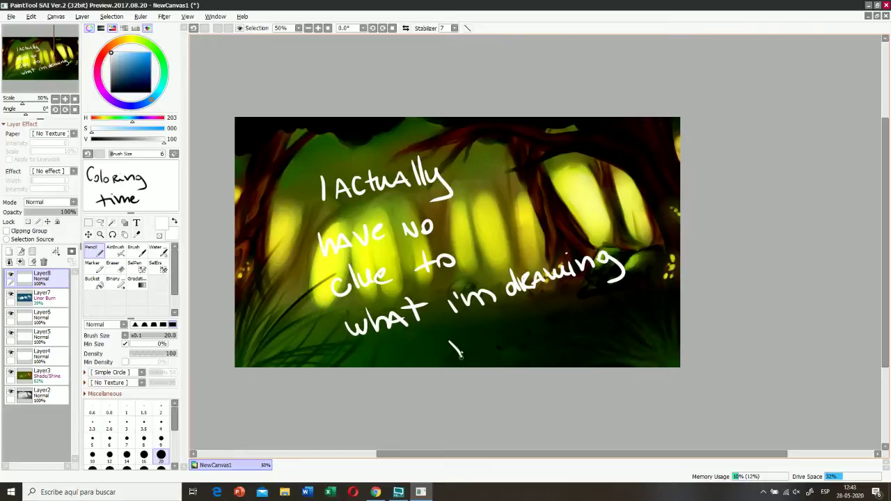
{"action": "left_click_drag", "start_coordinate": [460, 342], "coordinate": [478, 348]}
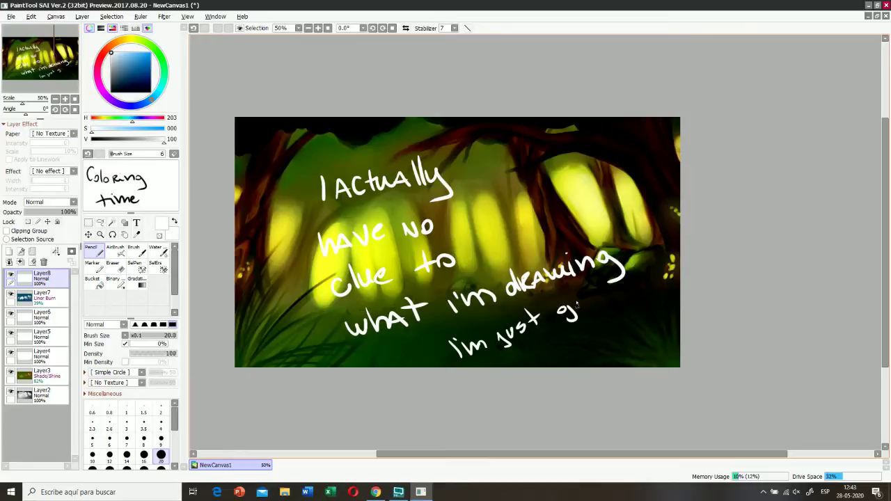
{"action": "left_click_drag", "start_coordinate": [605, 297], "coordinate": [604, 313]}
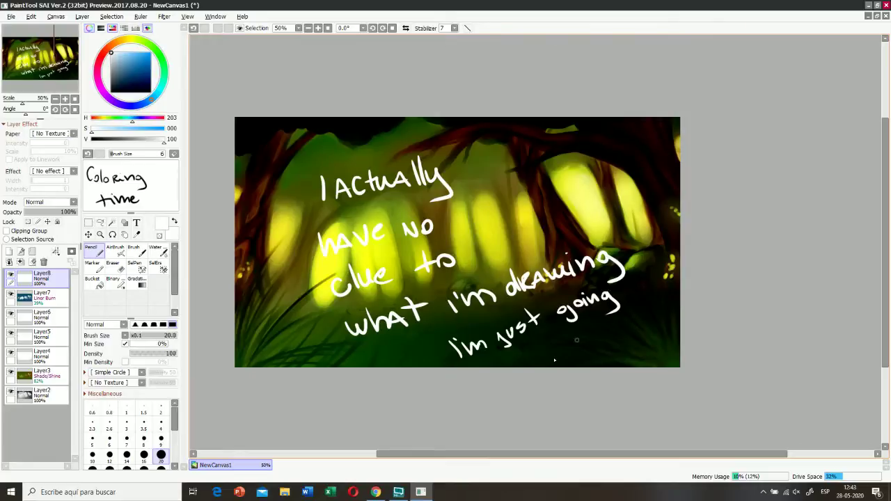
{"action": "left_click_drag", "start_coordinate": [545, 351], "coordinate": [566, 353]}
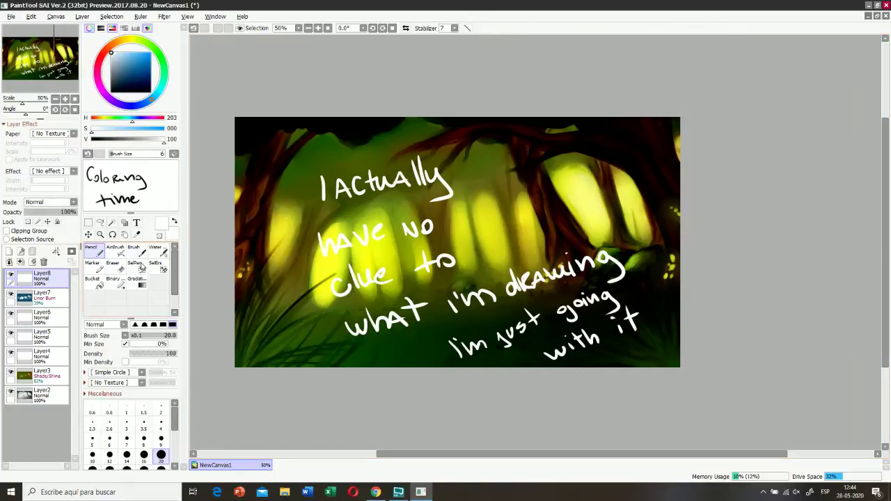
{"action": "left_click", "coordinate": [33, 262]}
- Handwrite "I think I accidentaly made homework?" with a small cat doodle over the painting, and clear the layer
{"action": "left_click_drag", "start_coordinate": [307, 165], "coordinate": [314, 186]}
{"action": "mouse_move", "coordinate": [348, 161]}
{"action": "left_mouse_down"}
{"action": "mouse_move", "coordinate": [352, 181]}
{"action": "mouse_move", "coordinate": [361, 166]}
{"action": "mouse_move", "coordinate": [399, 177]}
{"action": "left_mouse_up"}
{"action": "mouse_move", "coordinate": [410, 153]}
{"action": "left_mouse_down"}
{"action": "mouse_move", "coordinate": [407, 174]}
{"action": "mouse_move", "coordinate": [426, 174]}
{"action": "left_mouse_up"}
{"action": "mouse_move", "coordinate": [316, 213]}
{"action": "left_mouse_down"}
{"action": "mouse_move", "coordinate": [322, 231]}
{"action": "mouse_move", "coordinate": [352, 220]}
{"action": "left_mouse_up"}
{"action": "mouse_move", "coordinate": [411, 196]}
{"action": "left_mouse_down"}
{"action": "mouse_move", "coordinate": [402, 206]}
{"action": "mouse_move", "coordinate": [432, 199]}
{"action": "left_mouse_up"}
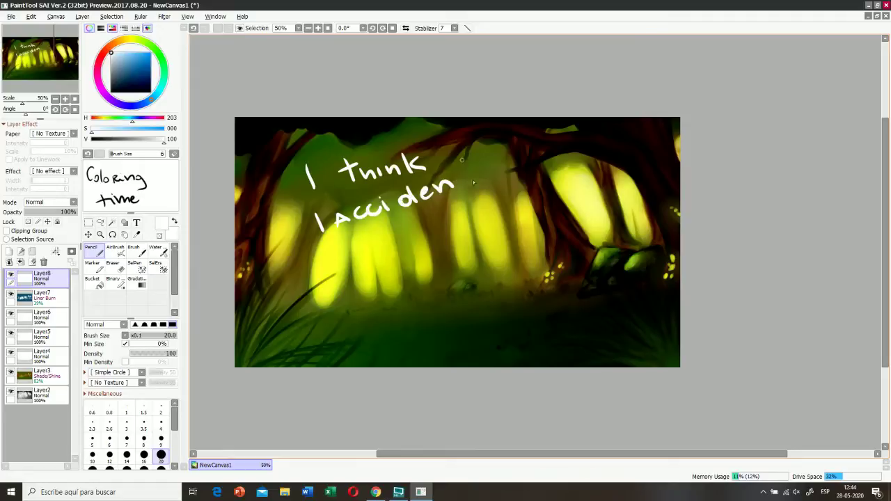
{"action": "left_click_drag", "start_coordinate": [485, 174], "coordinate": [493, 186]}
{"action": "mouse_move", "coordinate": [491, 153]}
{"action": "left_mouse_down"}
{"action": "mouse_move", "coordinate": [497, 182]}
{"action": "mouse_move", "coordinate": [508, 183]}
{"action": "left_mouse_up"}
{"action": "left_click_drag", "start_coordinate": [524, 169], "coordinate": [514, 192]}
{"action": "mouse_move", "coordinate": [377, 325]}
{"action": "left_mouse_down"}
{"action": "mouse_move", "coordinate": [385, 307]}
{"action": "mouse_move", "coordinate": [405, 319]}
{"action": "mouse_move", "coordinate": [420, 314]}
{"action": "mouse_move", "coordinate": [426, 294]}
{"action": "mouse_move", "coordinate": [432, 306]}
{"action": "mouse_move", "coordinate": [451, 295]}
{"action": "left_mouse_up"}
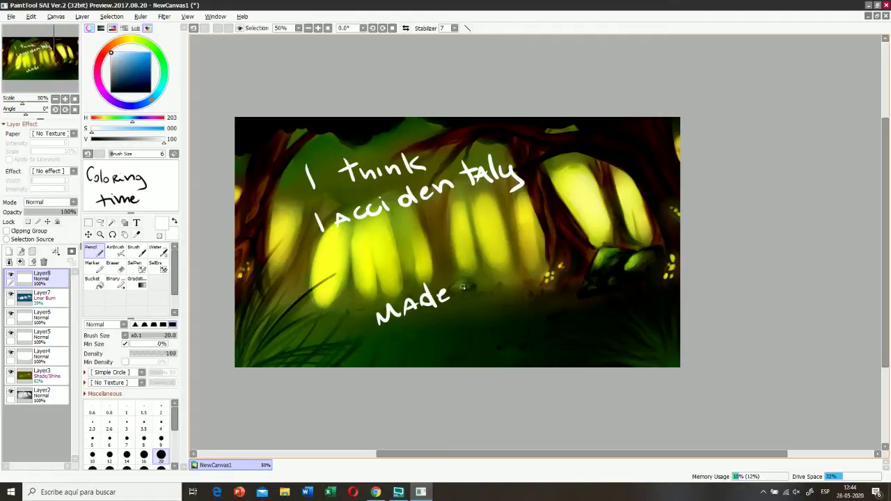
{"action": "mouse_move", "coordinate": [417, 330]}
{"action": "left_mouse_down"}
{"action": "mouse_move", "coordinate": [439, 339]}
{"action": "mouse_move", "coordinate": [445, 326]}
{"action": "mouse_move", "coordinate": [461, 336]}
{"action": "mouse_move", "coordinate": [467, 319]}
{"action": "mouse_move", "coordinate": [475, 329]}
{"action": "left_mouse_up"}
{"action": "key", "text": "ctrl+z"}
{"action": "mouse_move", "coordinate": [478, 314]}
{"action": "left_mouse_down"}
{"action": "mouse_move", "coordinate": [519, 293]}
{"action": "mouse_move", "coordinate": [560, 296]}
{"action": "mouse_move", "coordinate": [581, 289]}
{"action": "left_mouse_up"}
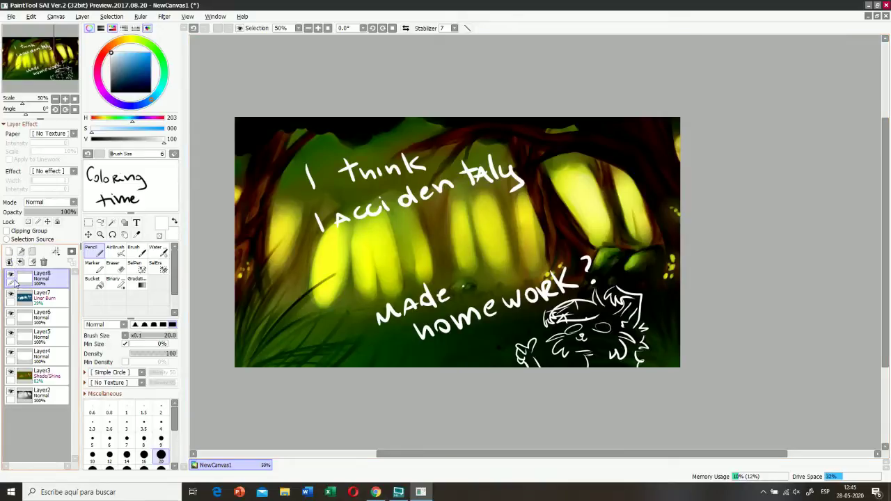
{"action": "left_click", "coordinate": [32, 261]}
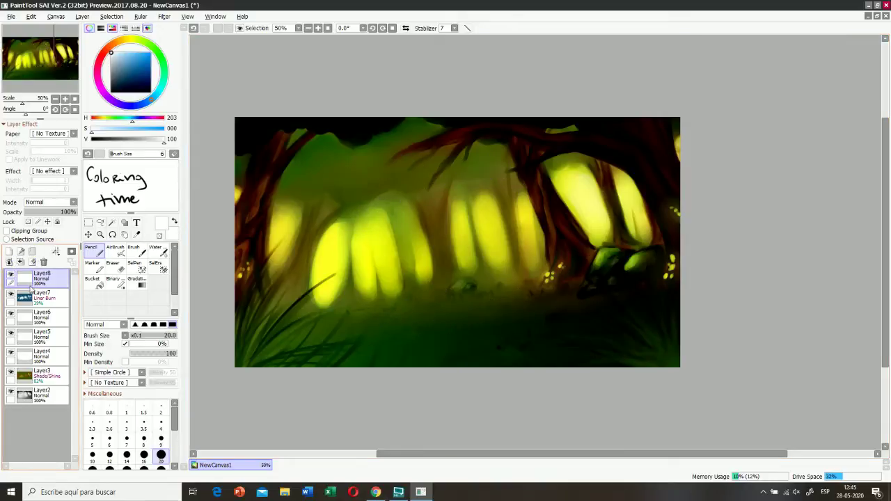
- Paint short grass blades below the glowing gaps with the Pencil at size 10, density 86, in sampled green (H 80, S 37, V 32)
{"action": "left_click", "coordinate": [100, 235]}
{"action": "left_click", "coordinate": [366, 333]}
{"action": "left_click_drag", "start_coordinate": [364, 325], "coordinate": [362, 318]}
{"action": "left_click", "coordinate": [307, 28]}
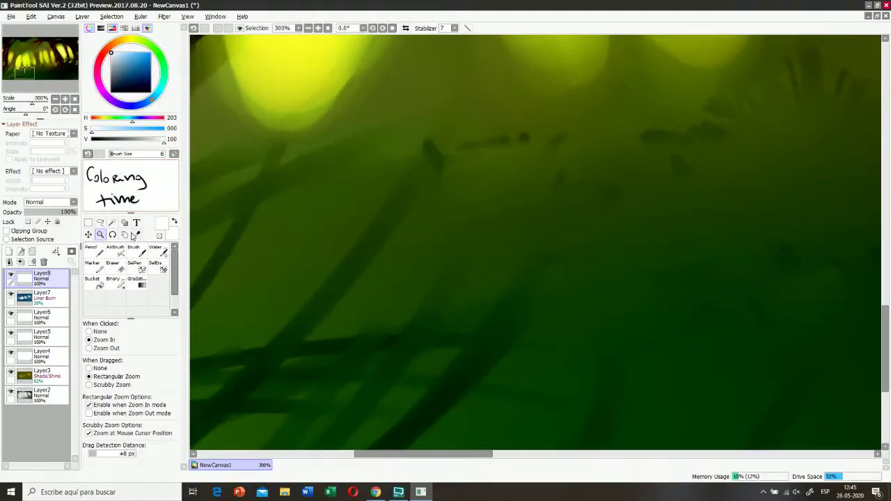
{"action": "left_click", "coordinate": [126, 234]}
{"action": "left_click_drag", "start_coordinate": [376, 199], "coordinate": [300, 287]}
{"action": "left_click", "coordinate": [137, 235]}
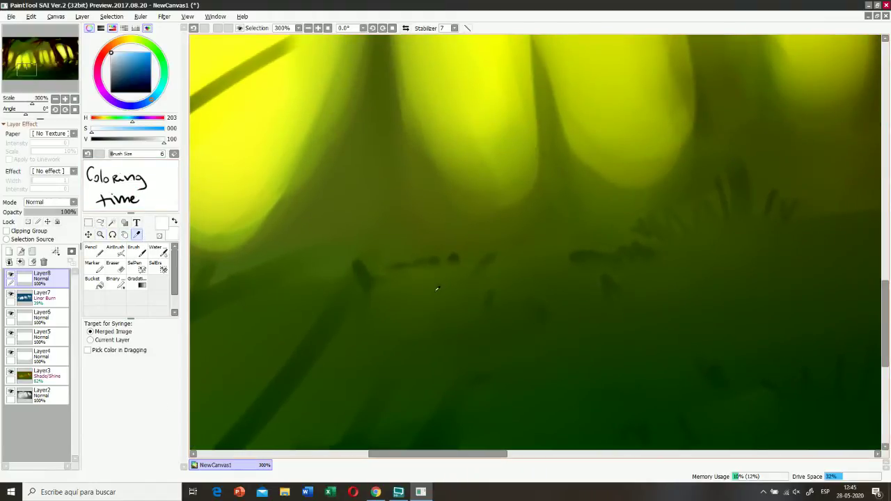
{"action": "left_click", "coordinate": [439, 287]}
{"action": "left_click", "coordinate": [92, 251]}
{"action": "mouse_move", "coordinate": [175, 353]}
{"action": "left_mouse_down"}
{"action": "mouse_move", "coordinate": [160, 354]}
{"action": "mouse_move", "coordinate": [150, 337]}
{"action": "mouse_move", "coordinate": [178, 337]}
{"action": "left_mouse_up"}
{"action": "left_click_drag", "start_coordinate": [162, 354], "coordinate": [170, 354]}
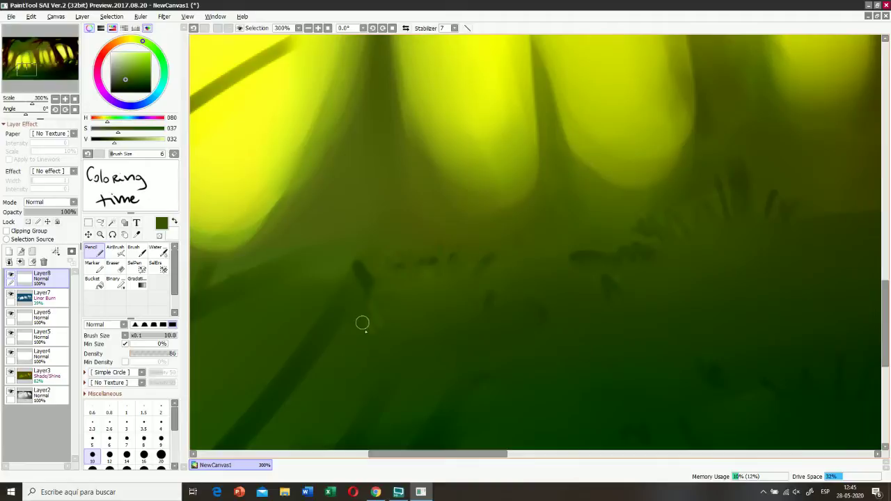
{"action": "mouse_move", "coordinate": [523, 288]}
{"action": "left_mouse_down"}
{"action": "mouse_move", "coordinate": [562, 303]}
{"action": "mouse_move", "coordinate": [537, 322]}
{"action": "left_mouse_up"}
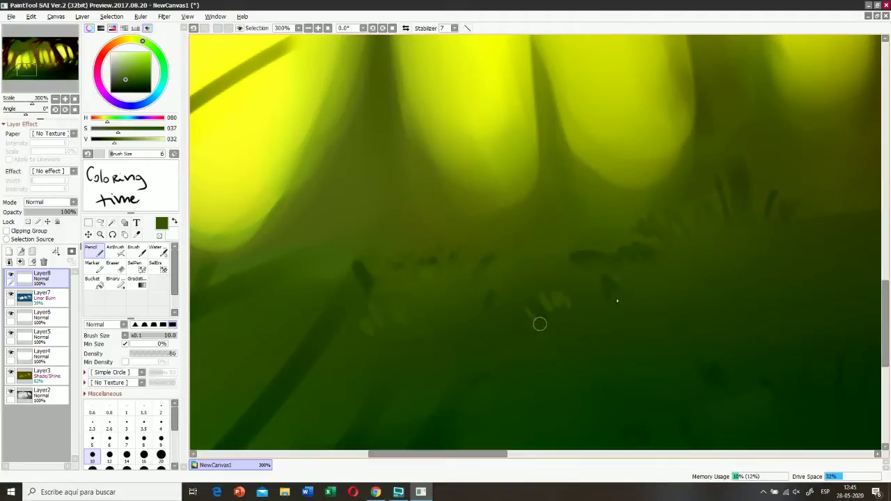
{"action": "mouse_move", "coordinate": [661, 285]}
{"action": "left_mouse_down"}
{"action": "mouse_move", "coordinate": [704, 261]}
{"action": "mouse_move", "coordinate": [669, 290]}
{"action": "mouse_move", "coordinate": [693, 275]}
{"action": "left_mouse_up"}
{"action": "left_click_drag", "start_coordinate": [497, 322], "coordinate": [516, 313]}
- Sample a darker green (H 90, S 27, V 24) and paint dark grass blades over the smudges along the ground line
{"action": "left_click", "coordinate": [136, 234]}
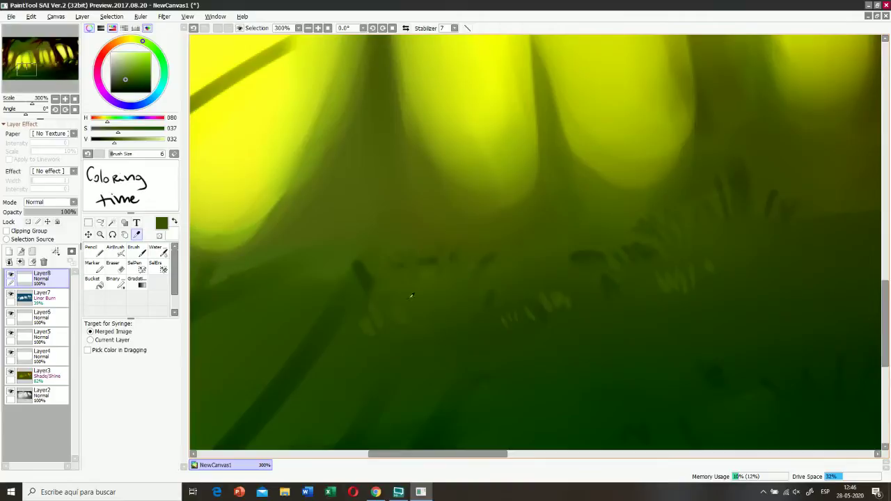
{"action": "left_click", "coordinate": [369, 282]}
{"action": "key", "text": "n"}
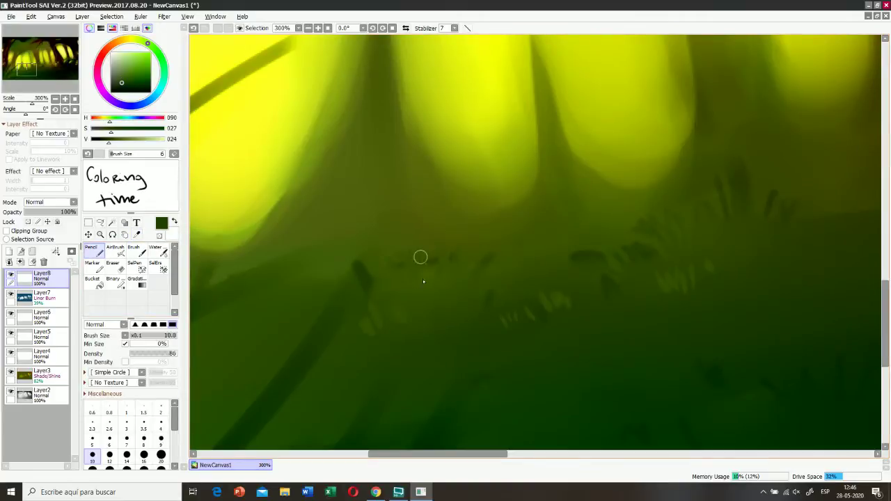
{"action": "left_click_drag", "start_coordinate": [403, 255], "coordinate": [415, 285]}
{"action": "left_click_drag", "start_coordinate": [442, 245], "coordinate": [462, 268]}
{"action": "left_click_drag", "start_coordinate": [569, 240], "coordinate": [557, 262]}
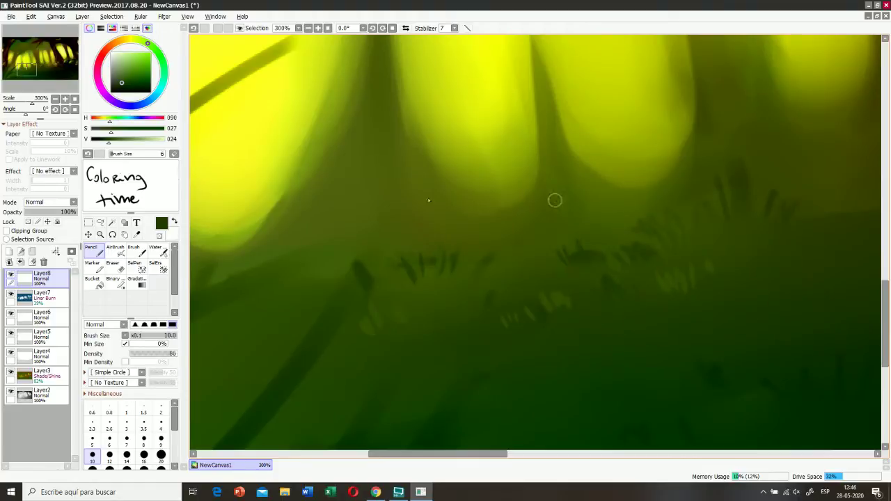
- Sample the dark green (H 89, S 27, V 24) and extend the ground-line grass on both sides with more Pencil blades
{"action": "left_click", "coordinate": [133, 250]}
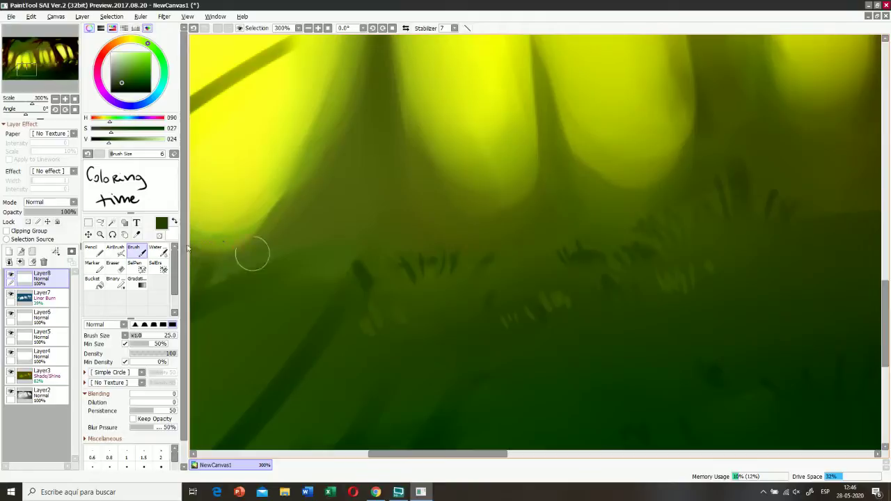
{"action": "key", "text": "alt"}
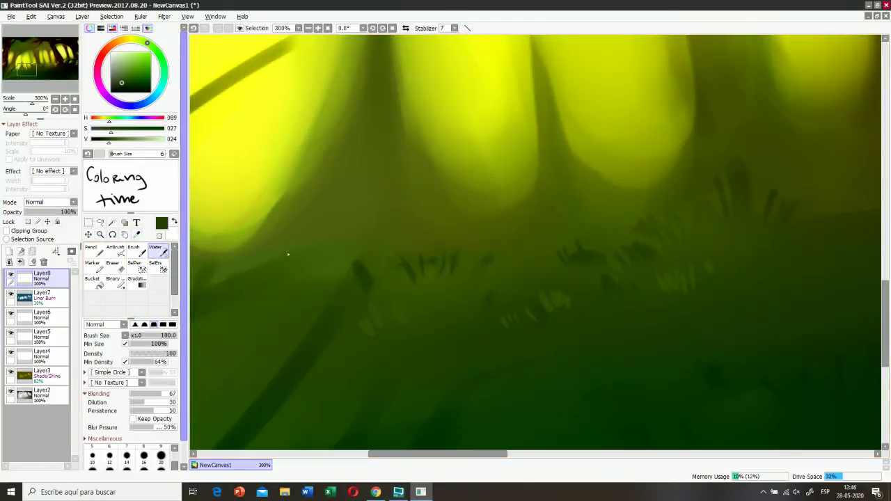
{"action": "key", "text": "n"}
{"action": "mouse_move", "coordinate": [388, 253]}
{"action": "left_mouse_down"}
{"action": "mouse_move", "coordinate": [398, 276]}
{"action": "mouse_move", "coordinate": [384, 280]}
{"action": "left_mouse_up"}
{"action": "mouse_move", "coordinate": [311, 286]}
{"action": "left_mouse_down"}
{"action": "mouse_move", "coordinate": [314, 298]}
{"action": "mouse_move", "coordinate": [303, 296]}
{"action": "left_mouse_up"}
{"action": "left_click_drag", "start_coordinate": [290, 283], "coordinate": [294, 294]}
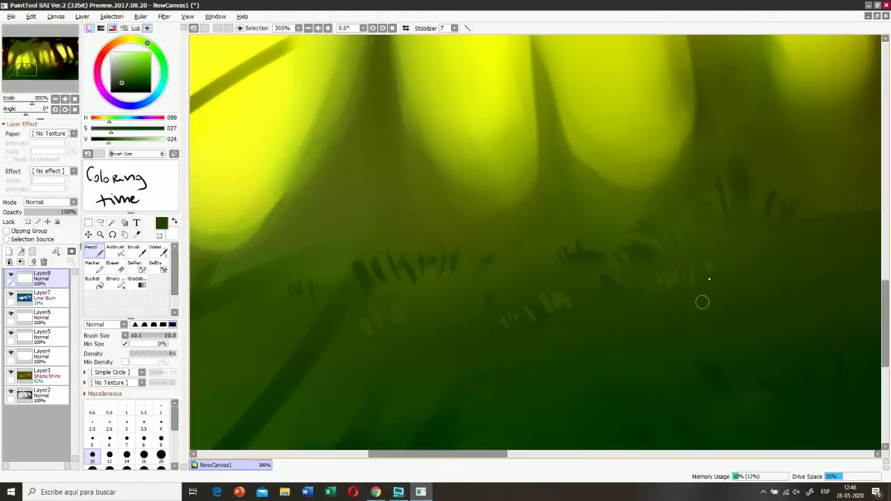
{"action": "mouse_move", "coordinate": [696, 206]}
{"action": "left_mouse_down"}
{"action": "mouse_move", "coordinate": [703, 219]}
{"action": "mouse_move", "coordinate": [755, 224]}
{"action": "mouse_move", "coordinate": [720, 242]}
{"action": "left_mouse_up"}
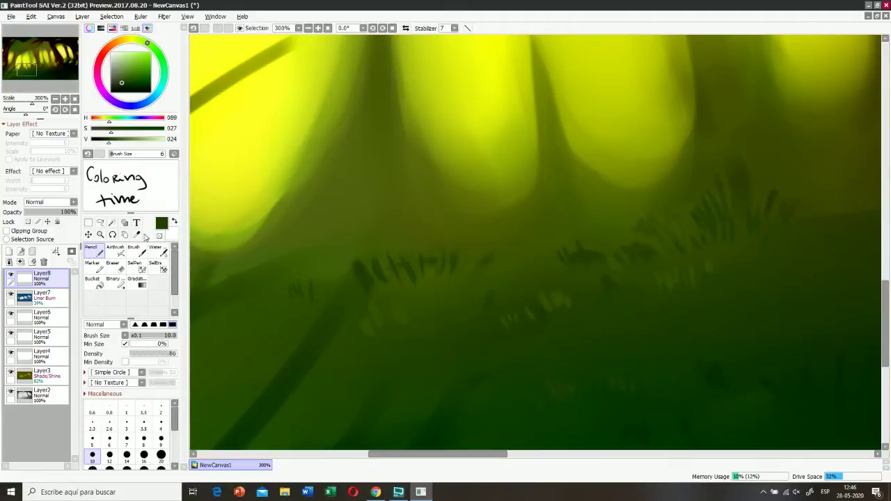
- Sample dark green (H 120, S 21, V 19) and paint Pencil grass blades on the ground below the ground line
{"action": "key", "text": "alt"}
{"action": "left_click", "coordinate": [435, 433], "text": "alt"}
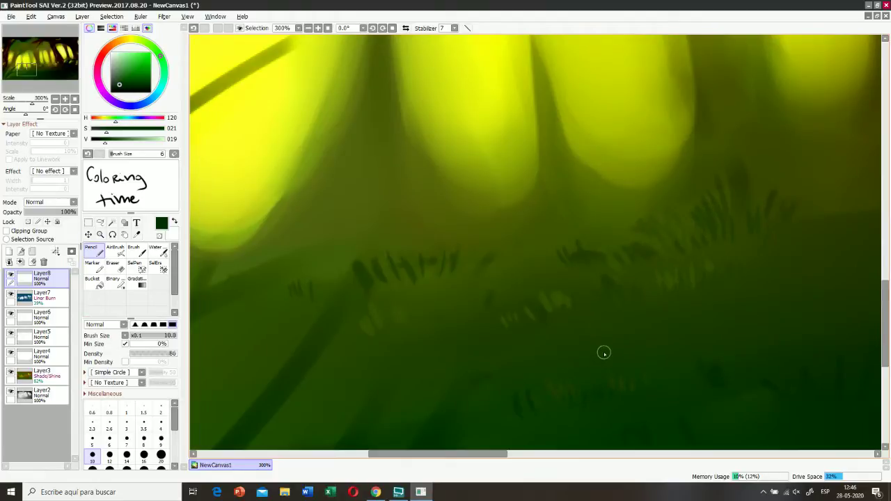
{"action": "left_click_drag", "start_coordinate": [409, 326], "coordinate": [407, 313]}
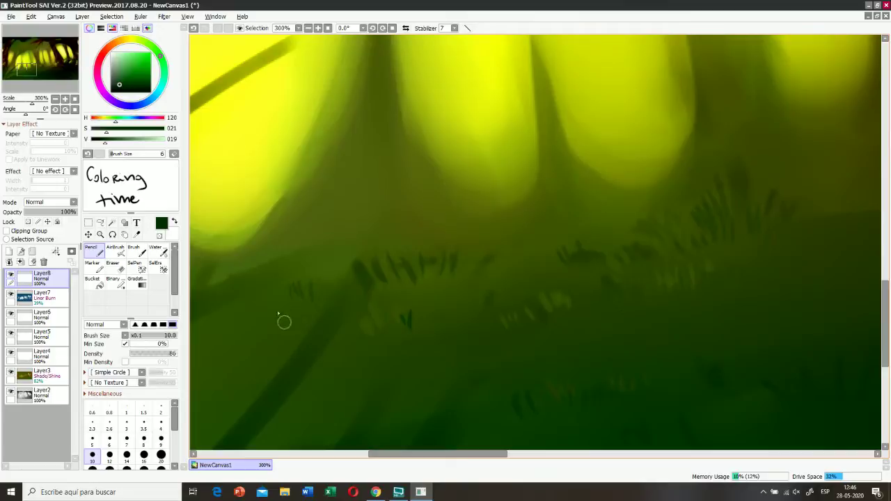
- Soften the new dark blades near the foreground with the Water brush at size 15, density 100
{"action": "left_click", "coordinate": [158, 253]}
{"action": "left_click_drag", "start_coordinate": [151, 335], "coordinate": [136, 337]}
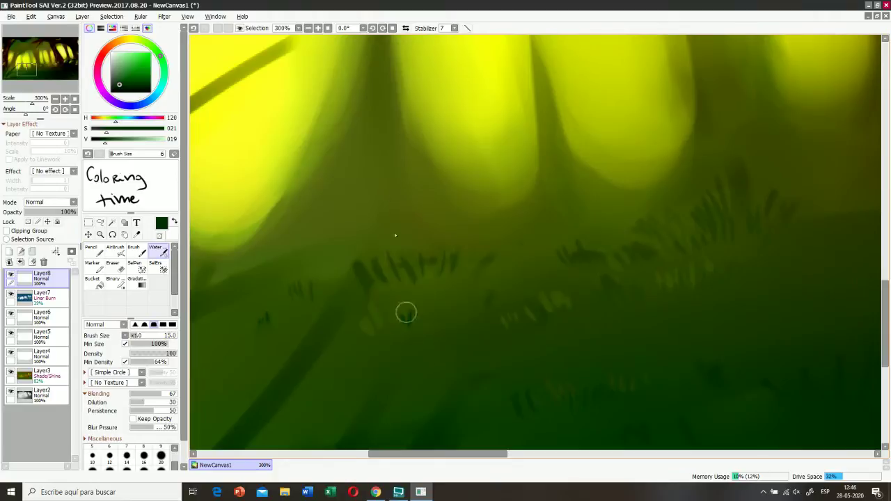
{"action": "left_click", "coordinate": [328, 28]}
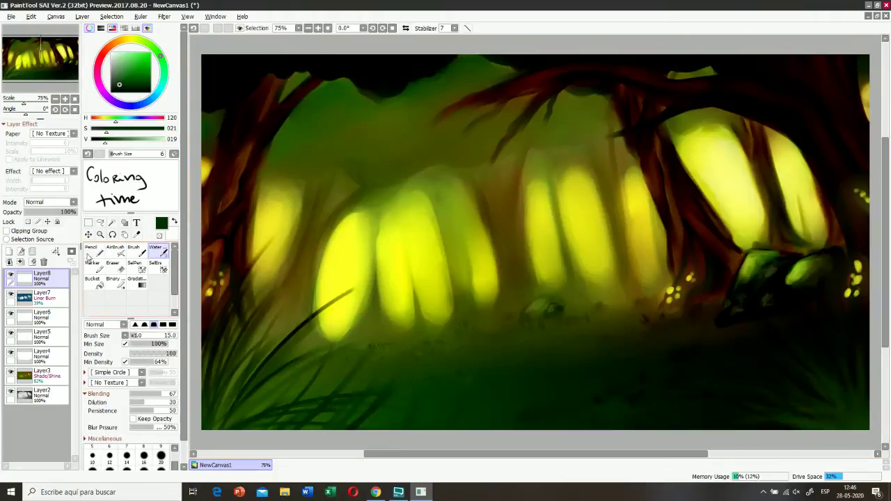
- Sample a lighter green (H 81, S 35, V 31) and paint small Pencil grass blades across the middle ground
{"action": "left_click", "coordinate": [91, 250]}
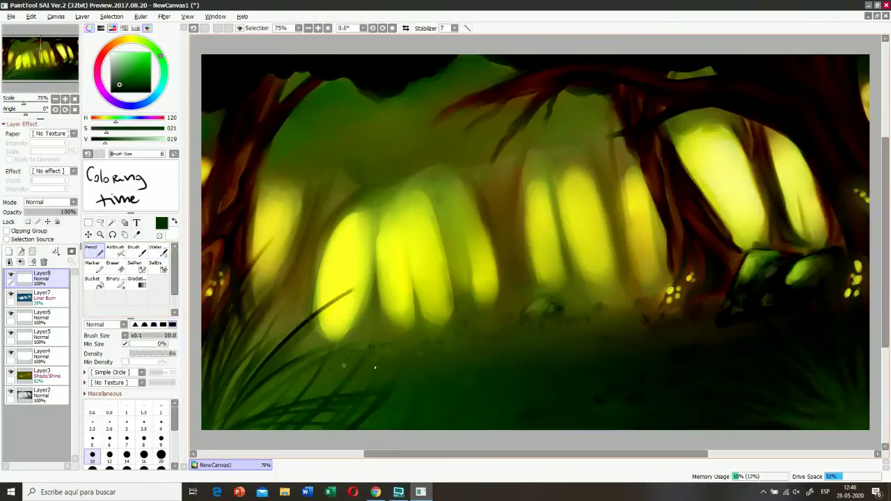
{"action": "key", "text": "alt"}
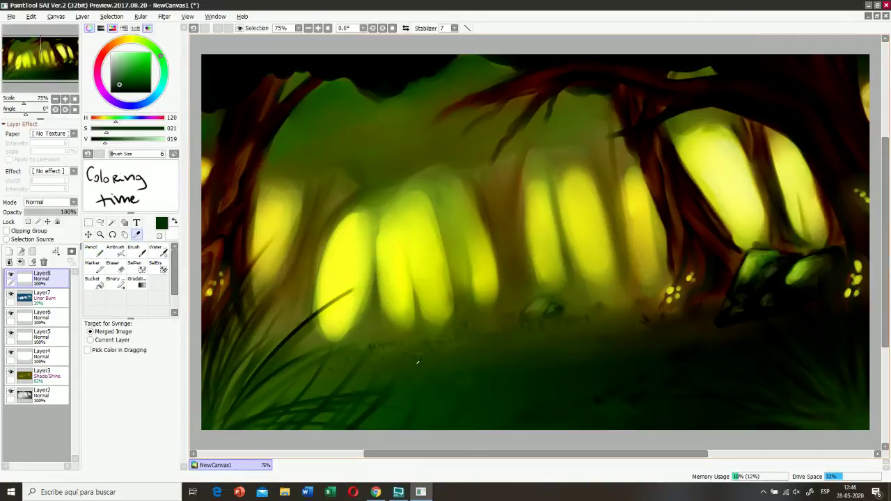
{"action": "left_click", "coordinate": [390, 349], "text": "alt"}
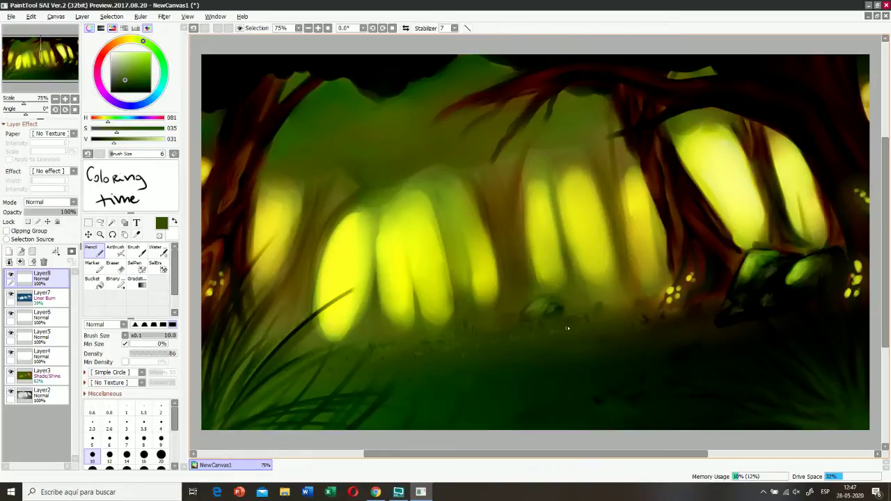
- Add more Pencil grass along the ground line in sampled greens (H 84, S 22, V 20; H 68, S 25, V 22; H 109, S 23, V 21)
{"action": "left_click", "coordinate": [387, 317], "text": "alt"}
{"action": "left_click", "coordinate": [100, 250]}
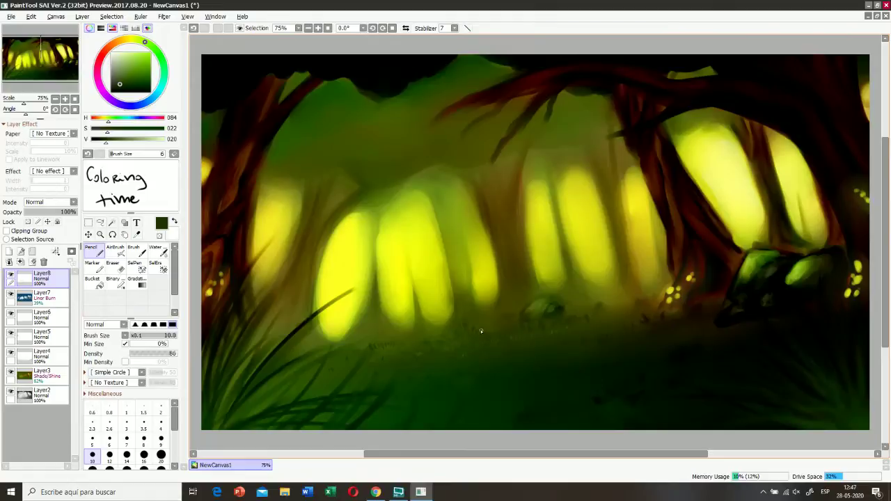
{"action": "left_click", "coordinate": [593, 320], "text": "alt"}
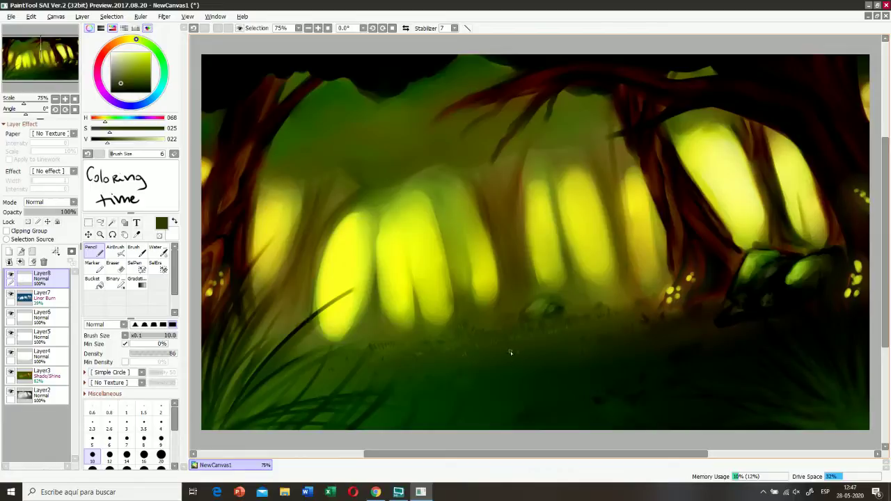
{"action": "key", "text": "alt"}
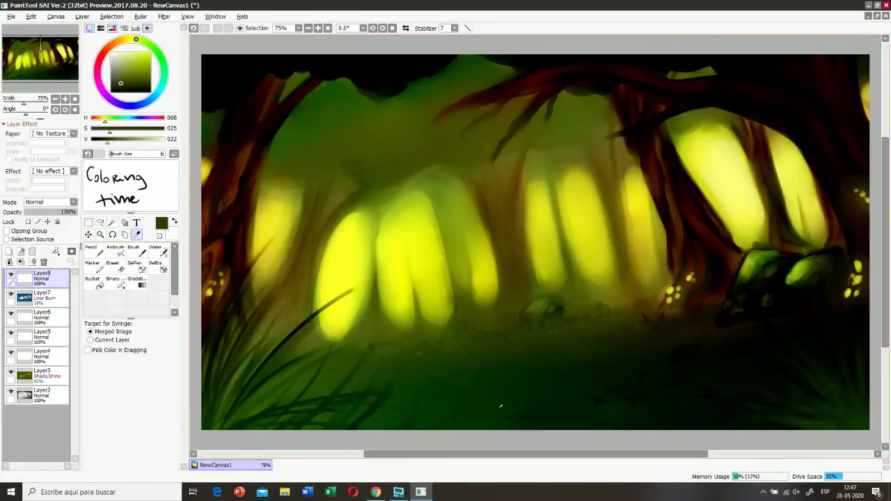
{"action": "left_click", "coordinate": [465, 379], "text": "alt"}
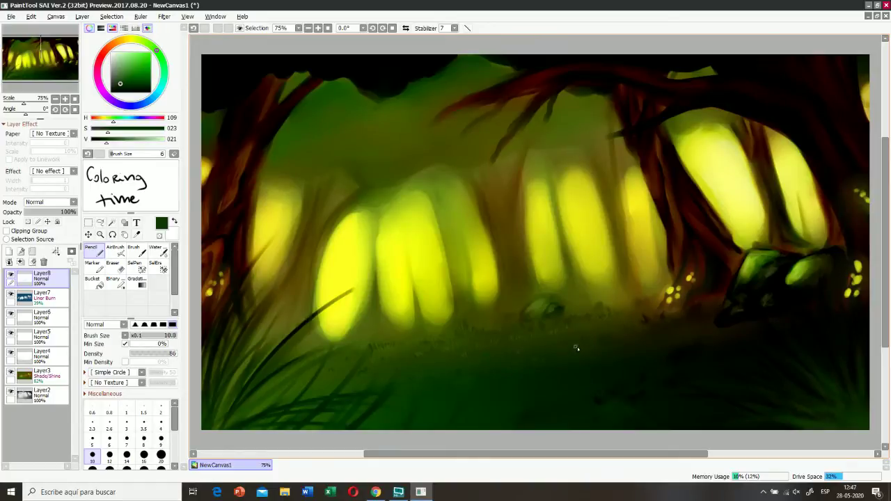
- Apply a Gaussian Blur with radius 2.1 to the grass layer
{"action": "left_click", "coordinate": [165, 16]}
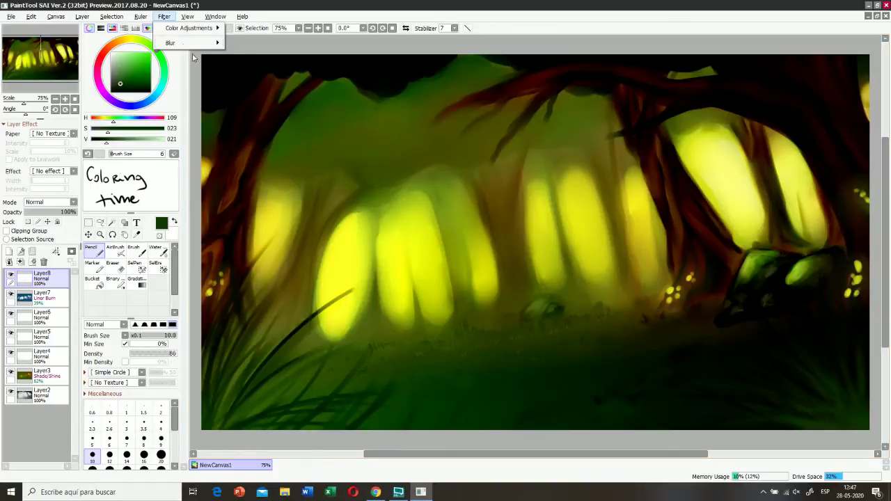
{"action": "mouse_move", "coordinate": [174, 42]}
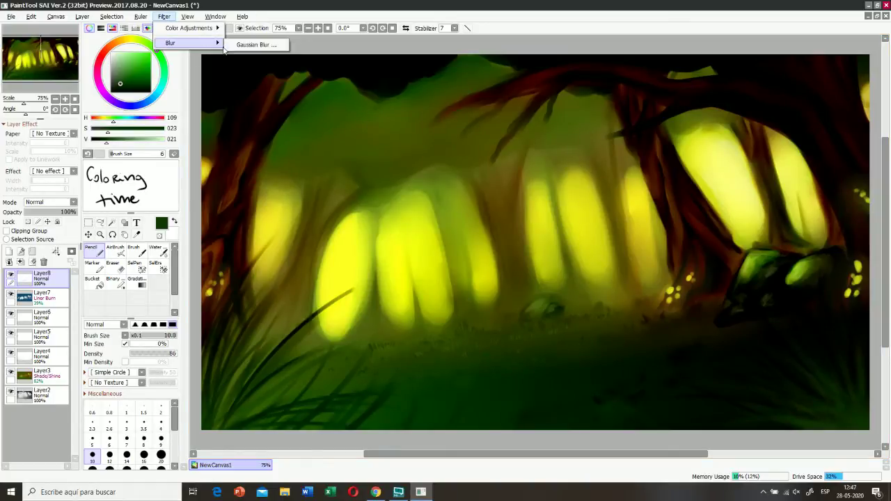
{"action": "left_click", "coordinate": [251, 42]}
{"action": "left_click_drag", "start_coordinate": [400, 242], "coordinate": [369, 251]}
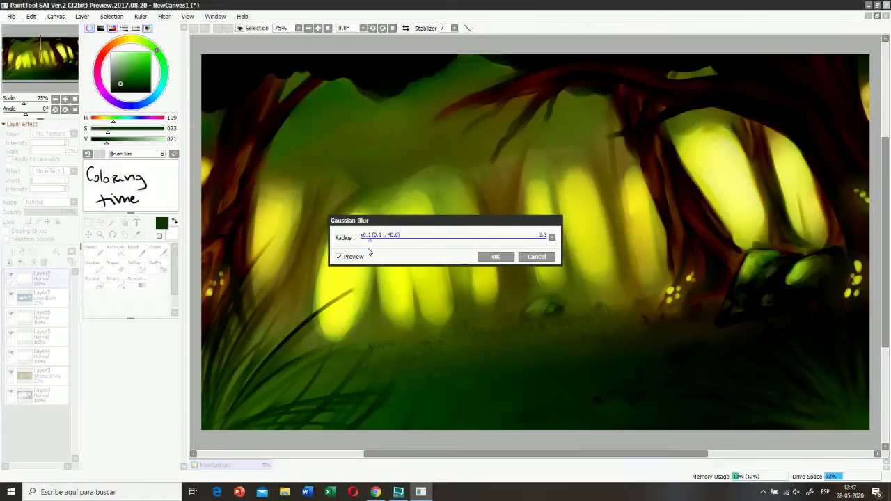
{"action": "left_click", "coordinate": [496, 257]}
- Sample a near-black tone (H 60, S 9, V 9) and shade the ground beside the mossy rock with the Water brush at size 15, density 65
{"action": "left_click", "coordinate": [137, 233]}
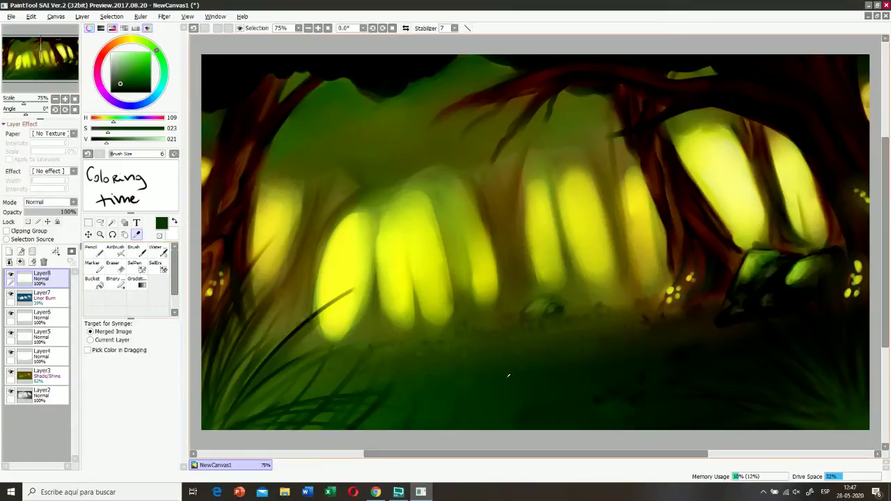
{"action": "left_click", "coordinate": [468, 369]}
{"action": "left_click", "coordinate": [649, 335]}
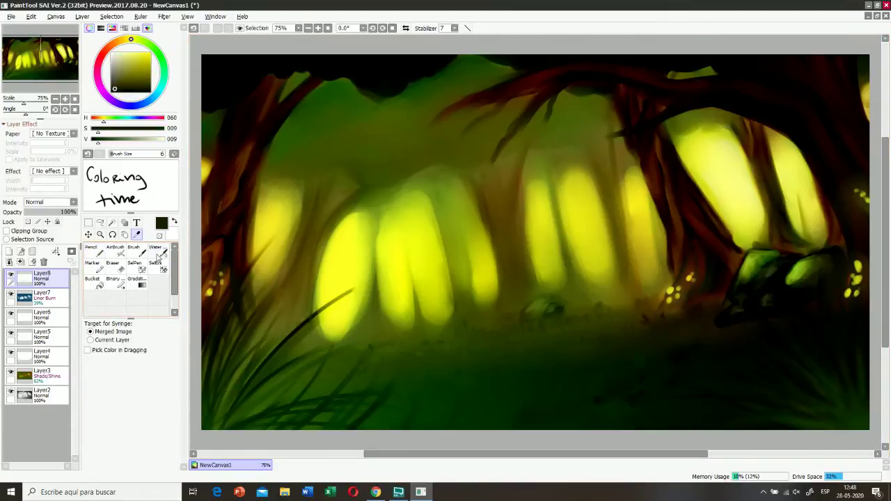
{"action": "left_click", "coordinate": [160, 256]}
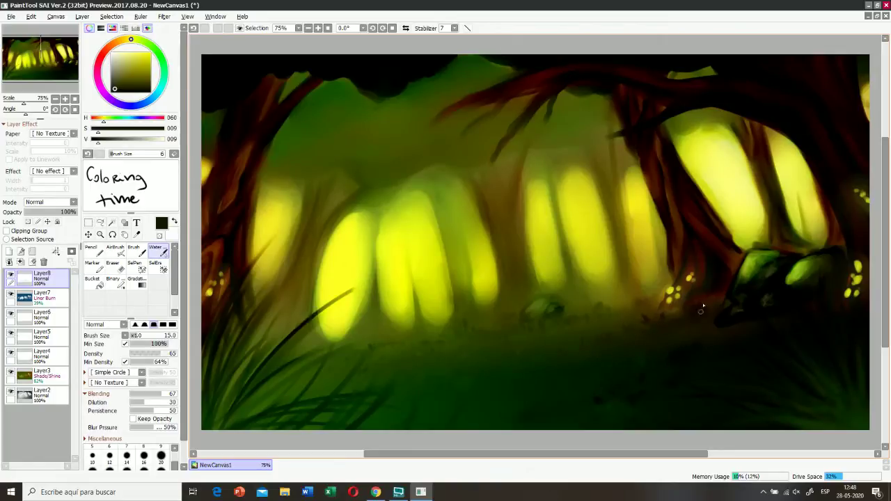
- Touch up the ground line with the Water brush at size 9, density 99, in sampled near-black (H 15, S 8, V 8) and green (H 77, S 27, V 24)
{"action": "left_click_drag", "start_coordinate": [137, 335], "coordinate": [176, 353]}
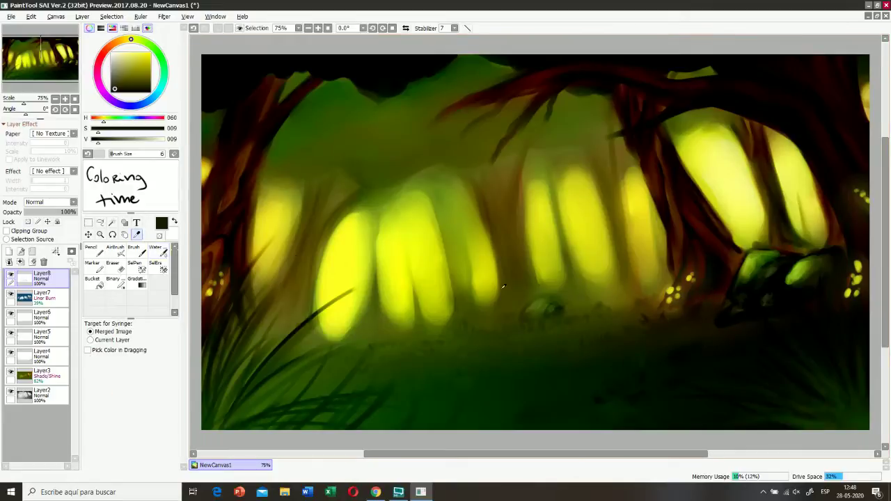
{"action": "left_click", "coordinate": [564, 298], "text": "alt"}
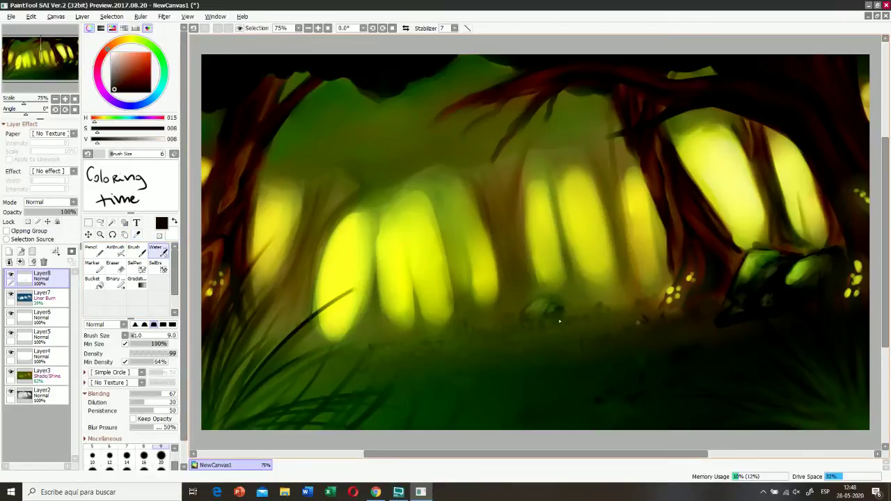
{"action": "left_click", "coordinate": [137, 235]}
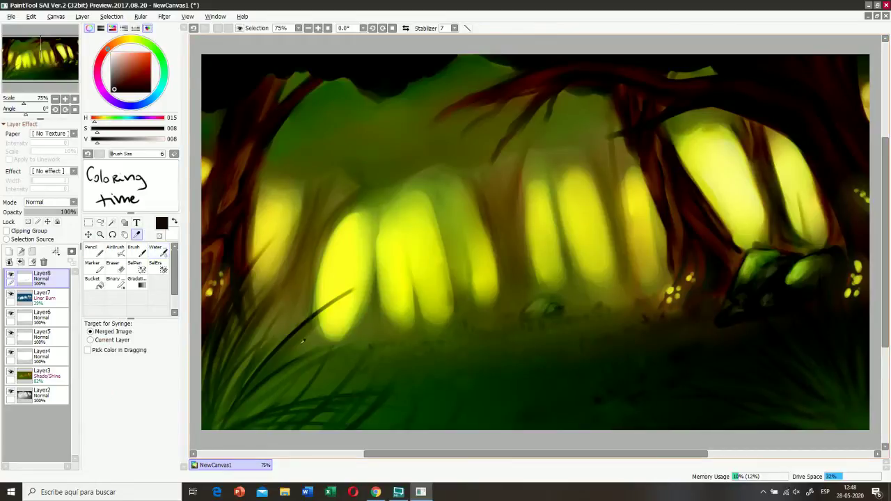
{"action": "left_click", "coordinate": [290, 341]}
{"action": "left_click", "coordinate": [155, 252]}
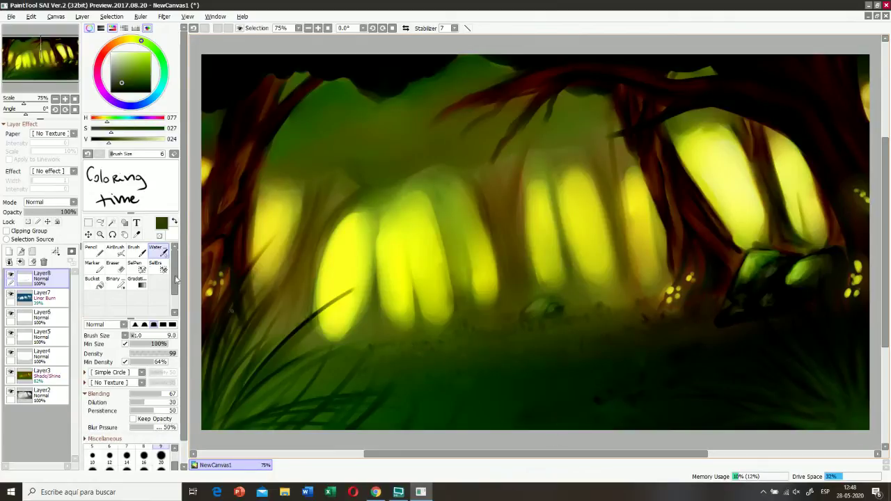
- Darken the lower ground with the size 9 Water brush in sampled dark greens (H 120, S 11, V 11 and H 120, S 6, V 5)
{"action": "left_click", "coordinate": [137, 235]}
{"action": "left_click", "coordinate": [536, 412], "text": "alt"}
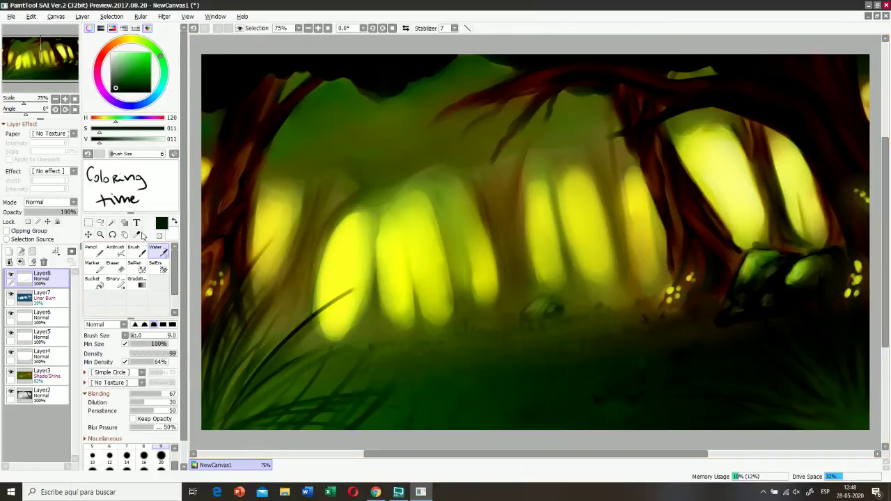
{"action": "key", "text": "alt"}
{"action": "left_click", "coordinate": [618, 389], "text": "alt"}
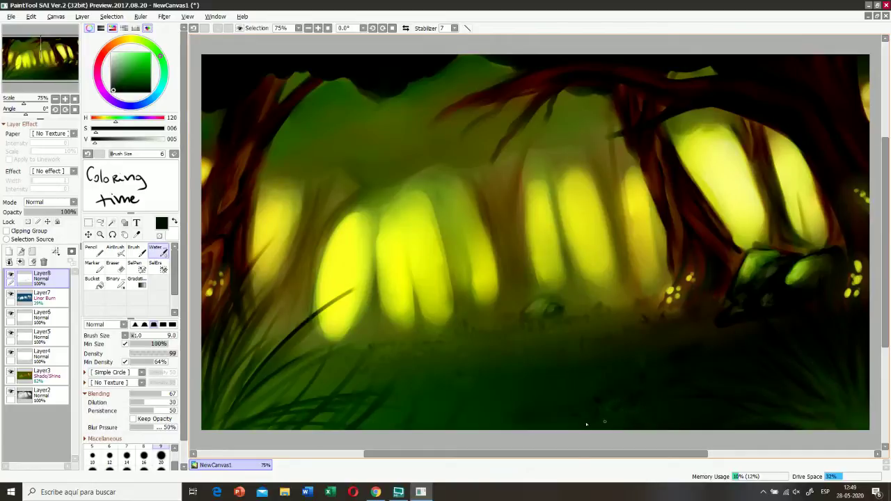
- Raise the Water brush size to 14 and blend the dark foreground, also using a sampled dark green (H 120, S 12, V 11)
{"action": "left_click", "coordinate": [166, 336]}
{"action": "left_click_drag", "start_coordinate": [142, 341], "coordinate": [132, 339]}
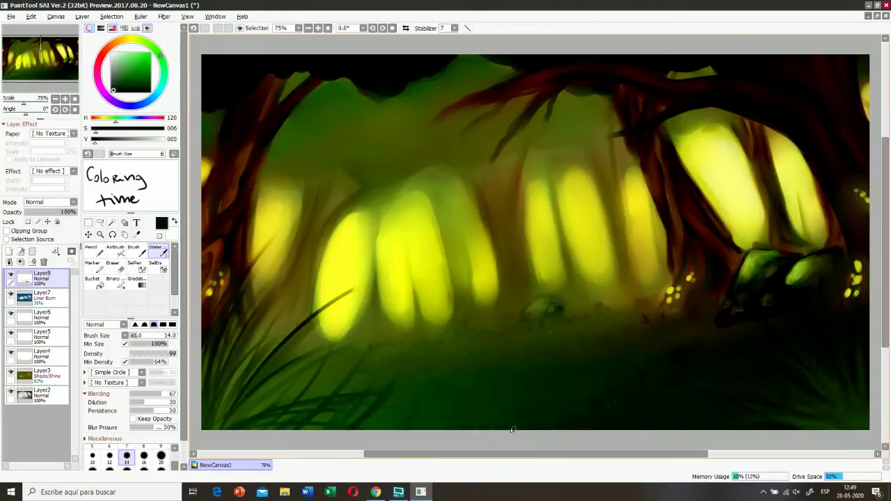
{"action": "left_click", "coordinate": [136, 234]}
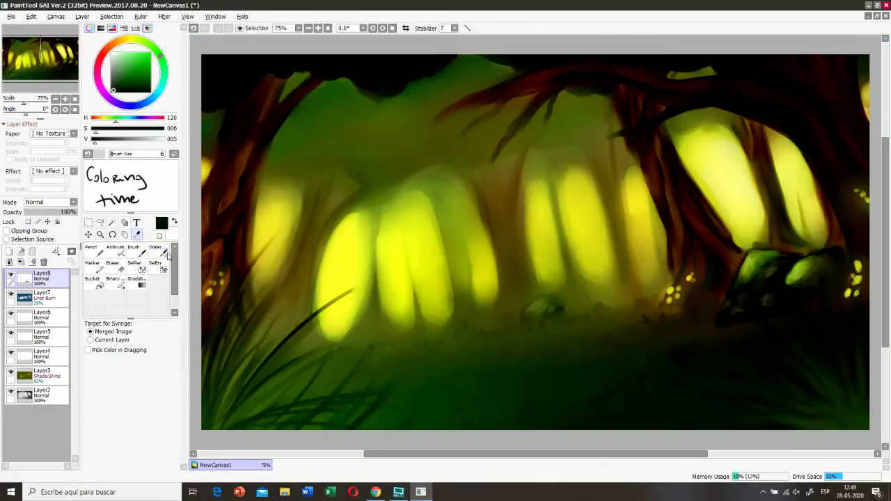
{"action": "left_click", "coordinate": [469, 359]}
{"action": "left_click", "coordinate": [156, 251]}
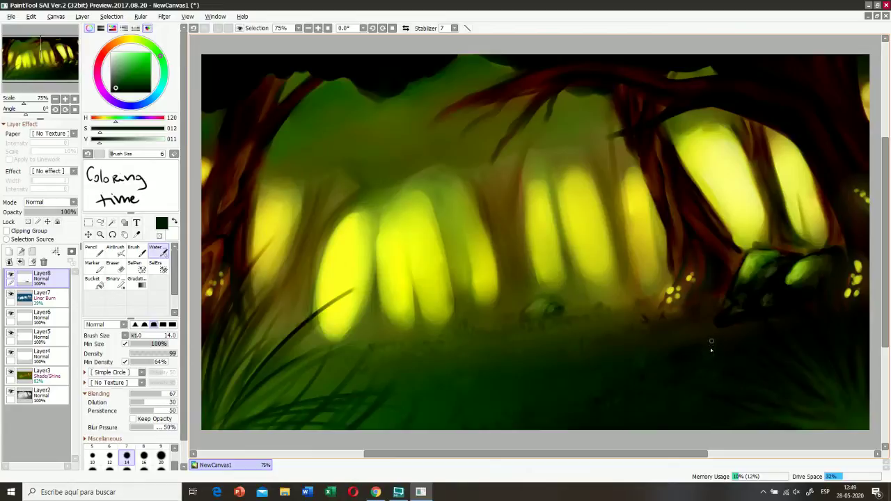
- Deepen the shadows around the mossy rock's base with the Water brush in sampled H 48, S 10, V 9 and H 120, S 1, V 1
{"action": "key", "text": "alt"}
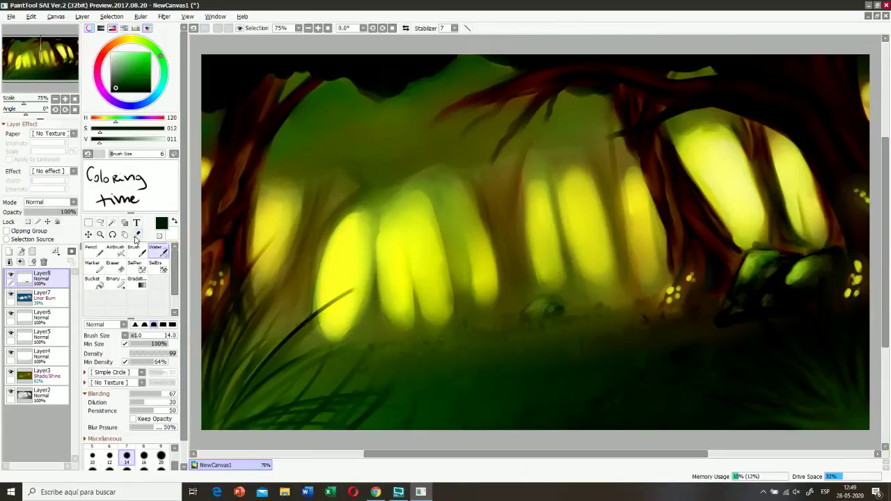
{"action": "left_click", "coordinate": [697, 330], "text": "alt"}
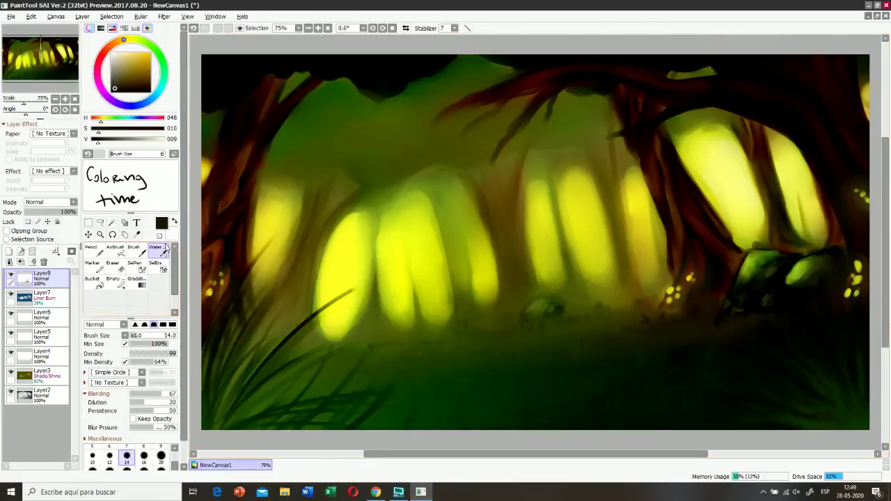
{"action": "left_click", "coordinate": [137, 235]}
{"action": "left_click", "coordinate": [733, 339]}
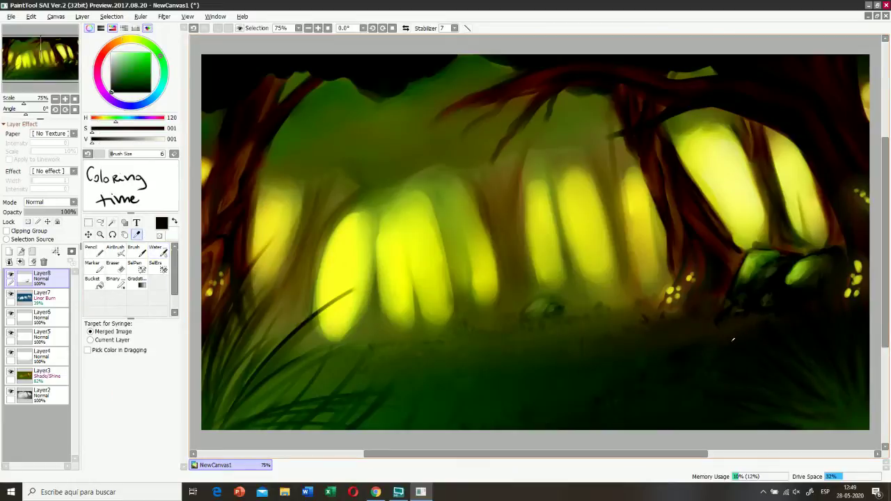
{"action": "left_click", "coordinate": [155, 251]}
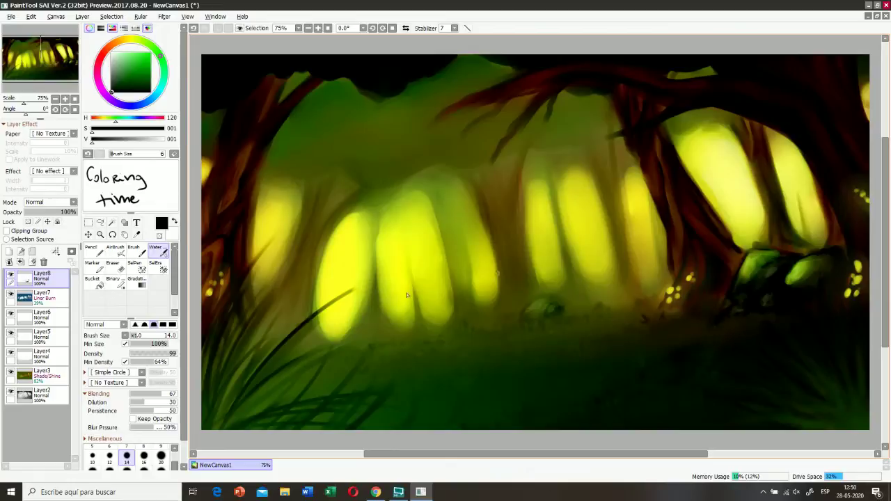
- Blend the ground below the glowing gaps with the Water brush in sampled tones (H 67, S 33, V 29; H 43, S 31, V 28; H 80, S 36, V 32)
{"action": "left_click", "coordinate": [136, 236]}
{"action": "left_click", "coordinate": [284, 322]}
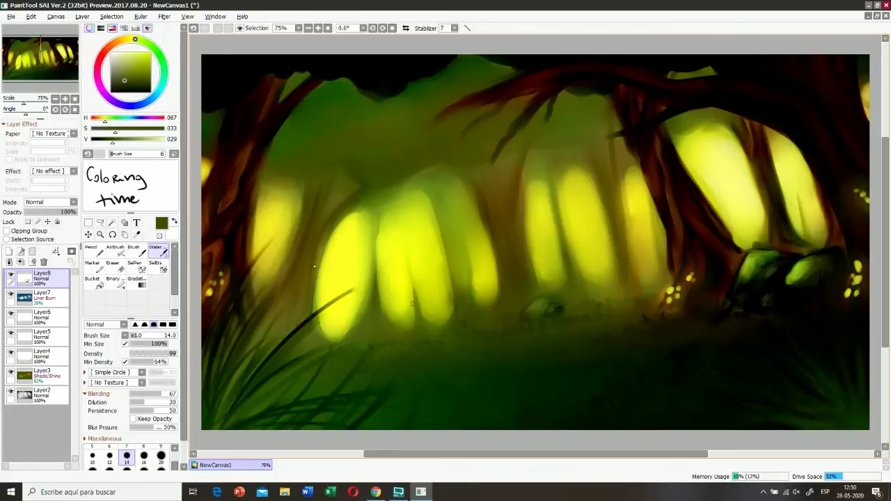
{"action": "key", "text": "alt"}
{"action": "left_click", "coordinate": [647, 306], "text": "alt"}
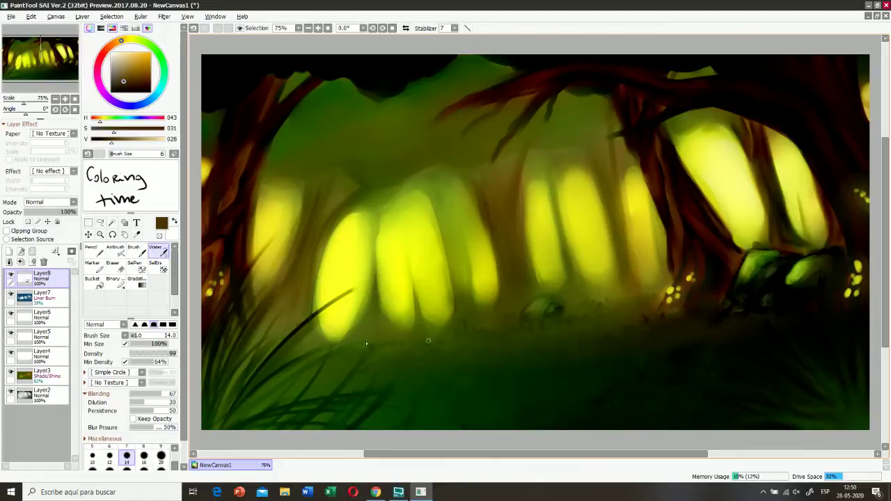
{"action": "key", "text": "alt"}
{"action": "left_click", "coordinate": [400, 346], "text": "alt"}
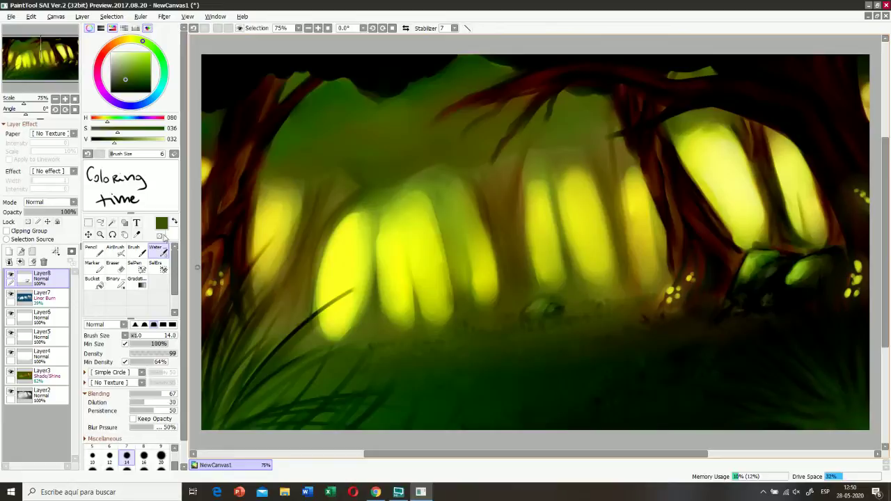
- Add a new layer and paint sampled bright yellow (H 64, S 93, V 95) light along the ground with a greatly enlarged Water brush
{"action": "left_click", "coordinate": [401, 302], "text": "alt"}
{"action": "mouse_move", "coordinate": [138, 335]}
{"action": "left_mouse_down"}
{"action": "mouse_move", "coordinate": [278, 341]}
{"action": "mouse_move", "coordinate": [322, 358]}
{"action": "mouse_move", "coordinate": [320, 367]}
{"action": "mouse_move", "coordinate": [405, 367]}
{"action": "mouse_move", "coordinate": [402, 347]}
{"action": "mouse_move", "coordinate": [453, 376]}
{"action": "mouse_move", "coordinate": [470, 376]}
{"action": "mouse_move", "coordinate": [474, 363]}
{"action": "mouse_move", "coordinate": [416, 380]}
{"action": "mouse_move", "coordinate": [308, 384]}
{"action": "mouse_move", "coordinate": [488, 336]}
{"action": "mouse_move", "coordinate": [452, 376]}
{"action": "mouse_move", "coordinate": [588, 340]}
{"action": "mouse_move", "coordinate": [548, 314]}
{"action": "mouse_move", "coordinate": [585, 333]}
{"action": "mouse_move", "coordinate": [600, 314]}
{"action": "mouse_move", "coordinate": [568, 350]}
{"action": "mouse_move", "coordinate": [529, 342]}
{"action": "mouse_move", "coordinate": [566, 336]}
{"action": "left_mouse_up"}
{"action": "left_click", "coordinate": [9, 251]}
{"action": "mouse_move", "coordinate": [621, 314]}
{"action": "left_mouse_down"}
{"action": "mouse_move", "coordinate": [362, 380]}
{"action": "mouse_move", "coordinate": [574, 348]}
{"action": "mouse_move", "coordinate": [398, 388]}
{"action": "mouse_move", "coordinate": [556, 366]}
{"action": "mouse_move", "coordinate": [277, 396]}
{"action": "mouse_move", "coordinate": [556, 374]}
{"action": "mouse_move", "coordinate": [334, 391]}
{"action": "mouse_move", "coordinate": [553, 393]}
{"action": "mouse_move", "coordinate": [283, 395]}
{"action": "mouse_move", "coordinate": [495, 362]}
{"action": "mouse_move", "coordinate": [373, 350]}
{"action": "left_mouse_up"}
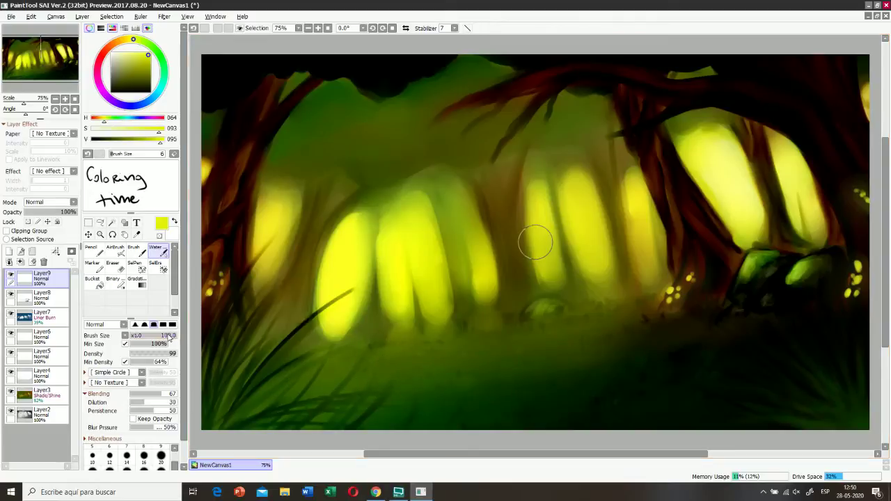
- Spread the bright yellow light over the ground beneath the glowing gaps with a size-80 Water brush on Layer9
{"action": "mouse_move", "coordinate": [351, 318]}
{"action": "left_mouse_down"}
{"action": "mouse_move", "coordinate": [370, 352]}
{"action": "mouse_move", "coordinate": [335, 340]}
{"action": "mouse_move", "coordinate": [371, 368]}
{"action": "mouse_move", "coordinate": [342, 340]}
{"action": "mouse_move", "coordinate": [361, 364]}
{"action": "mouse_move", "coordinate": [340, 364]}
{"action": "mouse_move", "coordinate": [381, 368]}
{"action": "mouse_move", "coordinate": [386, 376]}
{"action": "mouse_move", "coordinate": [372, 371]}
{"action": "mouse_move", "coordinate": [395, 382]}
{"action": "mouse_move", "coordinate": [412, 371]}
{"action": "mouse_move", "coordinate": [326, 388]}
{"action": "left_mouse_up"}
{"action": "left_click_drag", "start_coordinate": [405, 359], "coordinate": [405, 345]}
{"action": "key", "text": "ctrl+z"}
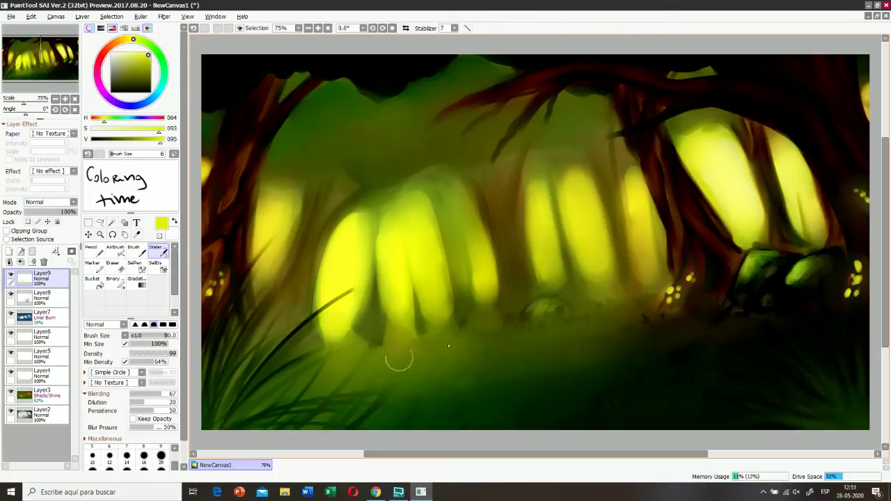
{"action": "mouse_move", "coordinate": [516, 376]}
{"action": "left_mouse_down"}
{"action": "mouse_move", "coordinate": [578, 310]}
{"action": "mouse_move", "coordinate": [592, 306]}
{"action": "mouse_move", "coordinate": [592, 317]}
{"action": "mouse_move", "coordinate": [555, 358]}
{"action": "mouse_move", "coordinate": [597, 283]}
{"action": "mouse_move", "coordinate": [482, 375]}
{"action": "mouse_move", "coordinate": [597, 358]}
{"action": "left_mouse_up"}
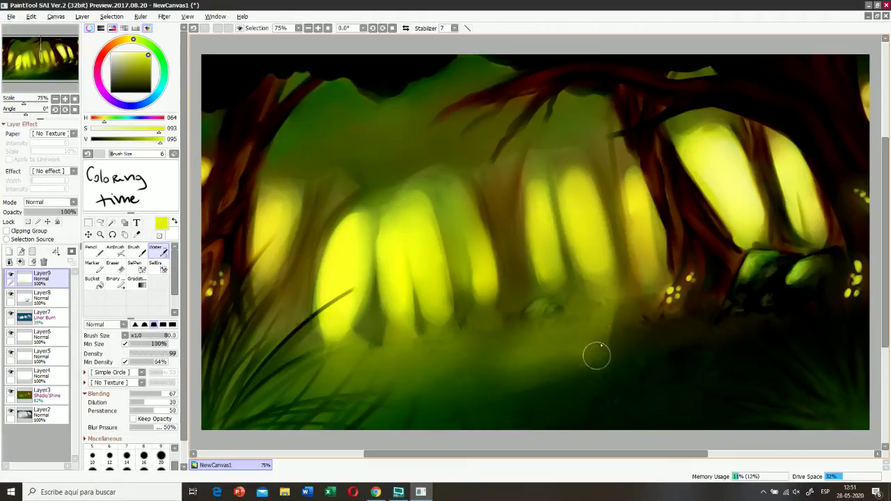
- Fade the lower edge of the yellow ground light with a size-100 Eraser and soften it with the size-80 Water brush
{"action": "key", "text": "e"}
{"action": "left_click", "coordinate": [143, 440]}
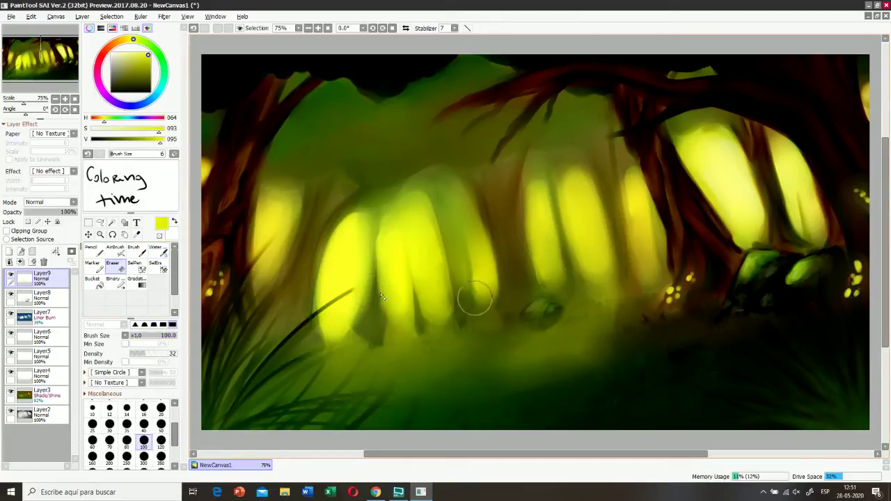
{"action": "left_click_drag", "start_coordinate": [168, 335], "coordinate": [152, 336]}
{"action": "mouse_move", "coordinate": [531, 317]}
{"action": "left_mouse_down"}
{"action": "mouse_move", "coordinate": [555, 305]}
{"action": "mouse_move", "coordinate": [526, 319]}
{"action": "mouse_move", "coordinate": [533, 317]}
{"action": "mouse_move", "coordinate": [520, 343]}
{"action": "mouse_move", "coordinate": [530, 325]}
{"action": "mouse_move", "coordinate": [561, 312]}
{"action": "mouse_move", "coordinate": [502, 353]}
{"action": "mouse_move", "coordinate": [499, 367]}
{"action": "mouse_move", "coordinate": [531, 331]}
{"action": "mouse_move", "coordinate": [485, 370]}
{"action": "left_mouse_up"}
{"action": "left_click", "coordinate": [143, 440]}
{"action": "mouse_move", "coordinate": [457, 389]}
{"action": "left_mouse_down"}
{"action": "mouse_move", "coordinate": [535, 333]}
{"action": "mouse_move", "coordinate": [505, 349]}
{"action": "mouse_move", "coordinate": [526, 362]}
{"action": "mouse_move", "coordinate": [581, 368]}
{"action": "mouse_move", "coordinate": [477, 394]}
{"action": "mouse_move", "coordinate": [589, 374]}
{"action": "mouse_move", "coordinate": [368, 385]}
{"action": "mouse_move", "coordinate": [509, 349]}
{"action": "mouse_move", "coordinate": [656, 333]}
{"action": "mouse_move", "coordinate": [523, 368]}
{"action": "mouse_move", "coordinate": [684, 302]}
{"action": "left_mouse_up"}
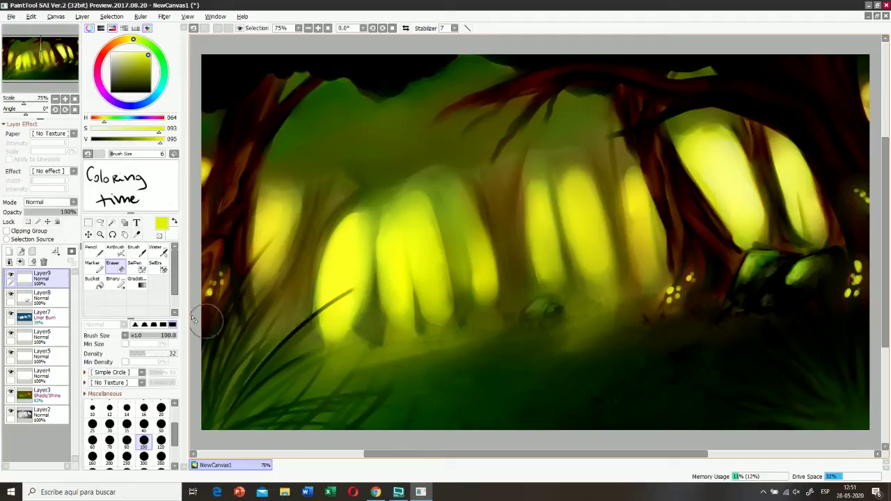
{"action": "left_click", "coordinate": [159, 252]}
{"action": "mouse_move", "coordinate": [462, 362]}
{"action": "left_mouse_down"}
{"action": "mouse_move", "coordinate": [499, 335]}
{"action": "mouse_move", "coordinate": [314, 382]}
{"action": "mouse_move", "coordinate": [610, 324]}
{"action": "mouse_move", "coordinate": [529, 349]}
{"action": "mouse_move", "coordinate": [601, 300]}
{"action": "mouse_move", "coordinate": [545, 336]}
{"action": "mouse_move", "coordinate": [681, 312]}
{"action": "left_mouse_up"}
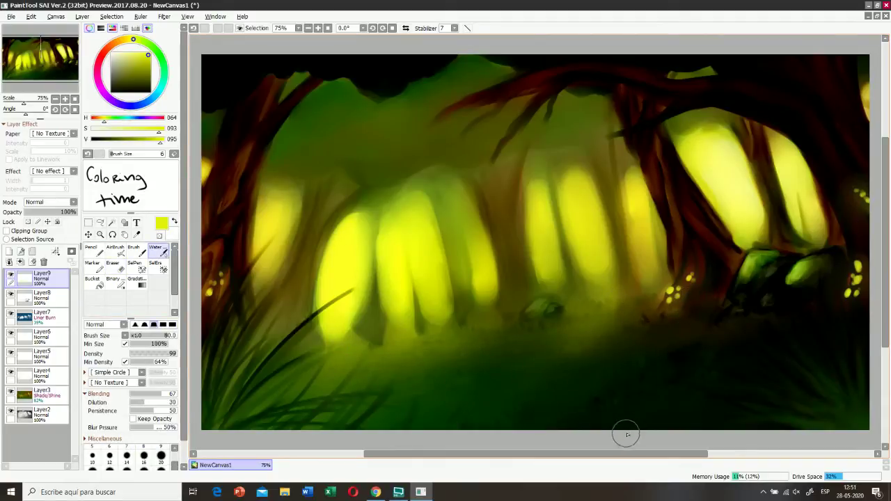
- On the burn layer (Layer7), paint yellow over the glowing gaps and the trunks between them with the size-80 Water brush
{"action": "left_click", "coordinate": [54, 323]}
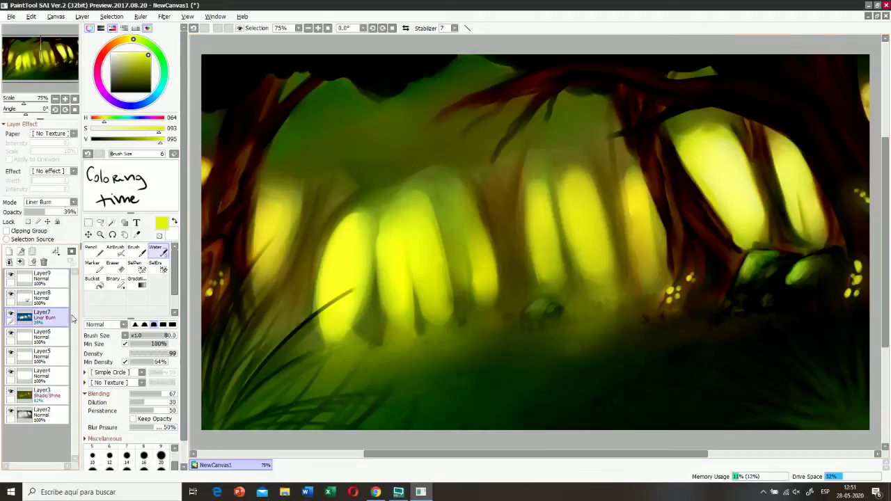
{"action": "left_click", "coordinate": [113, 267]}
{"action": "left_click", "coordinate": [159, 254]}
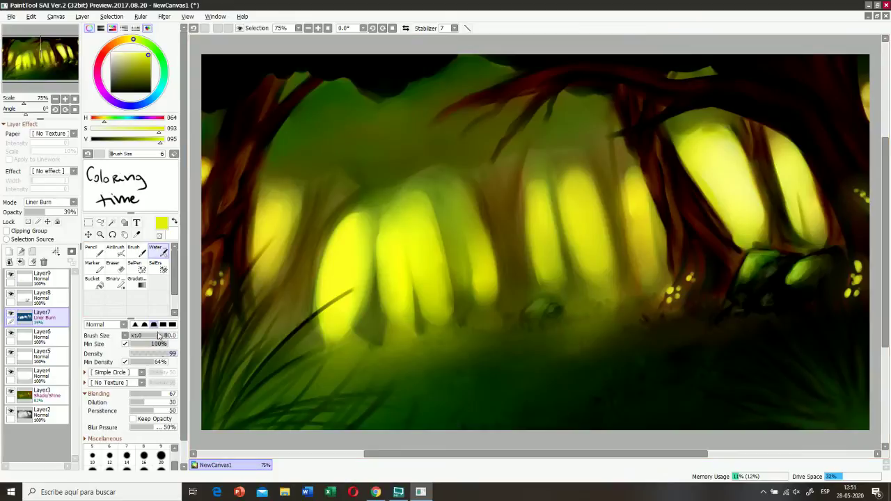
{"action": "mouse_move", "coordinate": [333, 320]}
{"action": "left_mouse_down"}
{"action": "mouse_move", "coordinate": [333, 332]}
{"action": "mouse_move", "coordinate": [330, 317]}
{"action": "mouse_move", "coordinate": [374, 227]}
{"action": "left_mouse_up"}
{"action": "left_click_drag", "start_coordinate": [392, 321], "coordinate": [391, 309]}
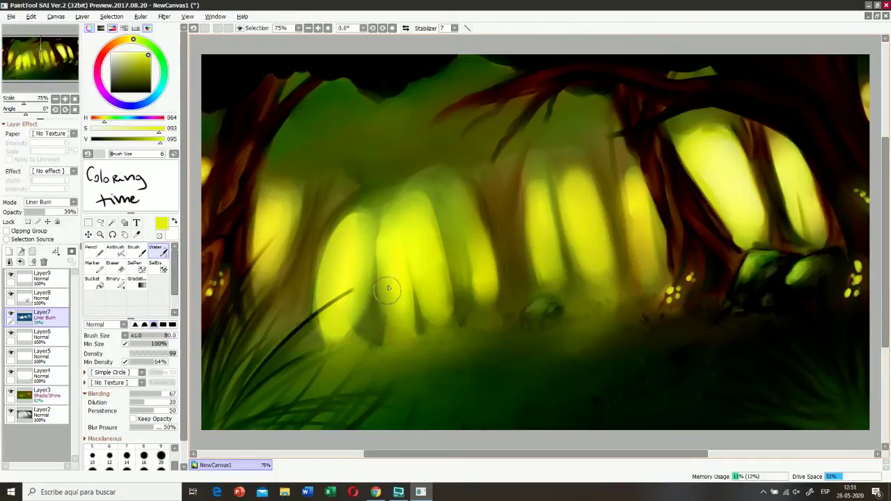
{"action": "mouse_move", "coordinate": [344, 330]}
{"action": "left_mouse_down"}
{"action": "mouse_move", "coordinate": [438, 300]}
{"action": "mouse_move", "coordinate": [403, 314]}
{"action": "mouse_move", "coordinate": [436, 307]}
{"action": "mouse_move", "coordinate": [436, 320]}
{"action": "mouse_move", "coordinate": [445, 320]}
{"action": "mouse_move", "coordinate": [426, 203]}
{"action": "mouse_move", "coordinate": [444, 314]}
{"action": "mouse_move", "coordinate": [442, 292]}
{"action": "mouse_move", "coordinate": [423, 268]}
{"action": "mouse_move", "coordinate": [489, 281]}
{"action": "mouse_move", "coordinate": [467, 256]}
{"action": "mouse_move", "coordinate": [467, 271]}
{"action": "mouse_move", "coordinate": [475, 226]}
{"action": "mouse_move", "coordinate": [489, 308]}
{"action": "mouse_move", "coordinate": [572, 267]}
{"action": "mouse_move", "coordinate": [543, 229]}
{"action": "mouse_move", "coordinate": [548, 269]}
{"action": "mouse_move", "coordinate": [575, 180]}
{"action": "mouse_move", "coordinate": [579, 271]}
{"action": "left_mouse_up"}
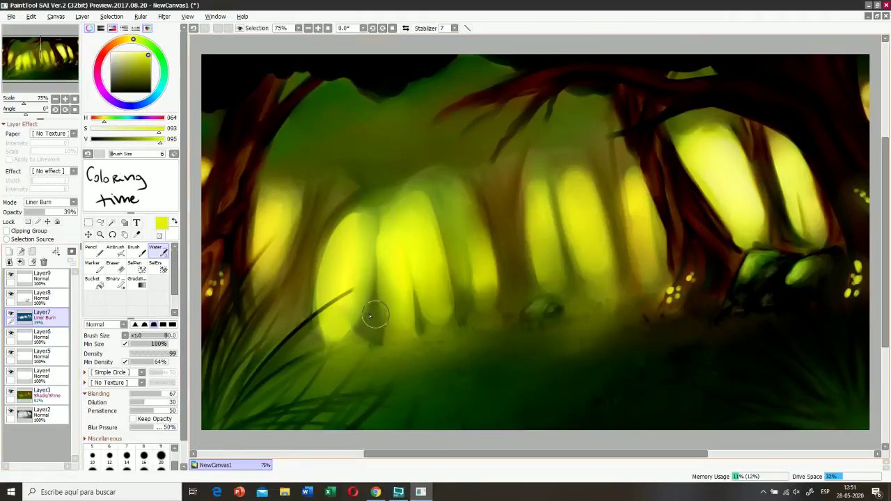
- On the Shade/Shine layer (Layer3), brush yellow over the central glowing gaps and their upper edges with the Water brush
{"action": "left_click", "coordinate": [43, 394]}
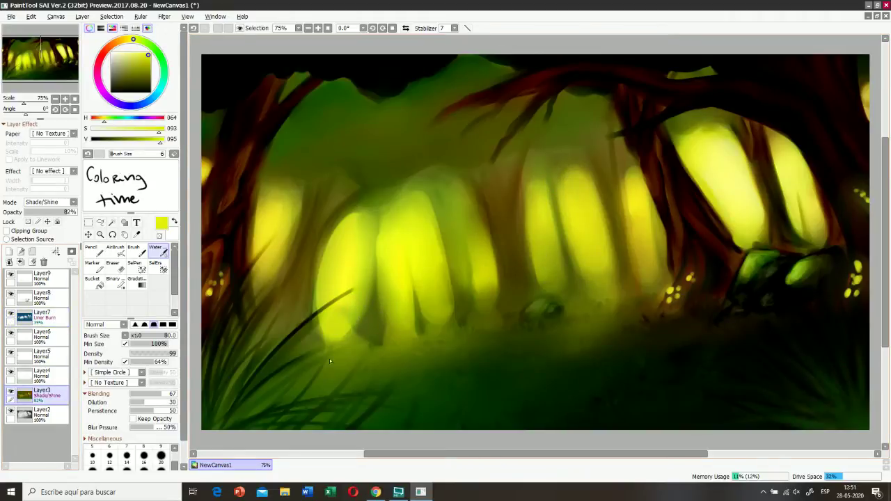
{"action": "left_click_drag", "start_coordinate": [398, 310], "coordinate": [394, 262]}
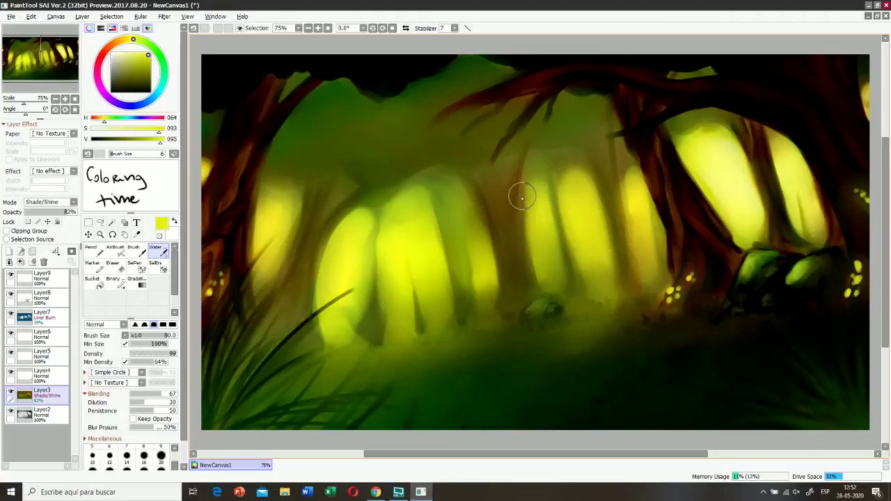
{"action": "mouse_move", "coordinate": [571, 177]}
{"action": "left_mouse_down"}
{"action": "mouse_move", "coordinate": [573, 185]}
{"action": "mouse_move", "coordinate": [539, 186]}
{"action": "left_mouse_up"}
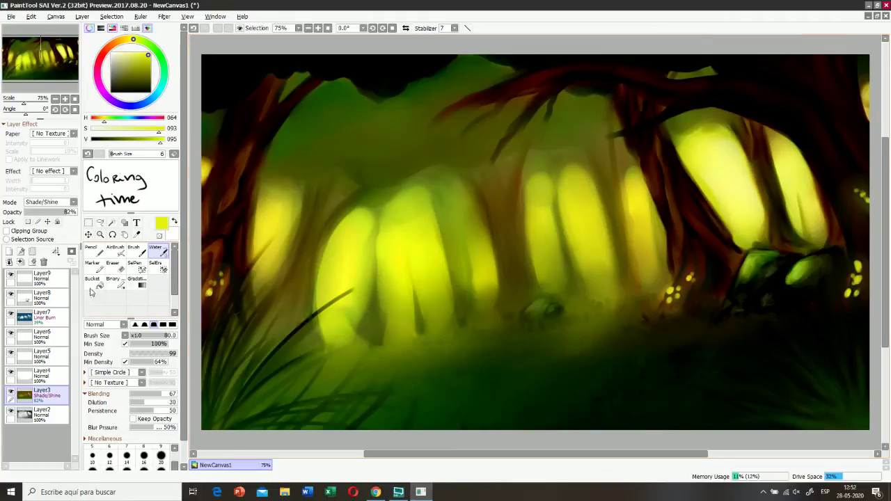
- Activate Layer9 and set up a size-20 Pencil in bright purple (H 287, S 100, V 100)
{"action": "left_click", "coordinate": [61, 278]}
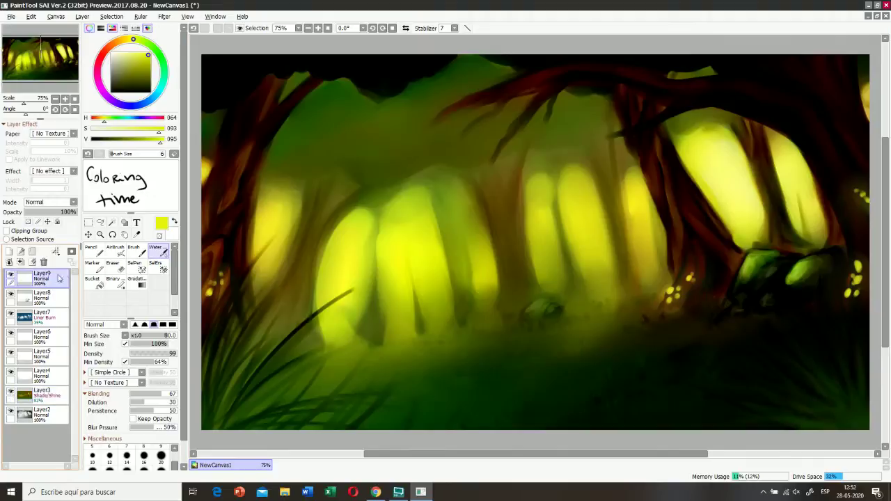
{"action": "left_click", "coordinate": [310, 28]}
{"action": "left_click", "coordinate": [126, 235]}
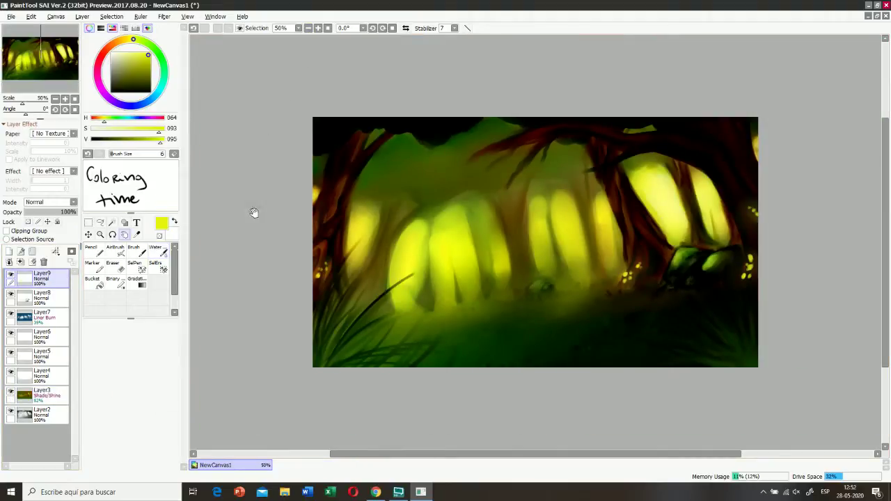
{"action": "left_click_drag", "start_coordinate": [429, 197], "coordinate": [372, 195]}
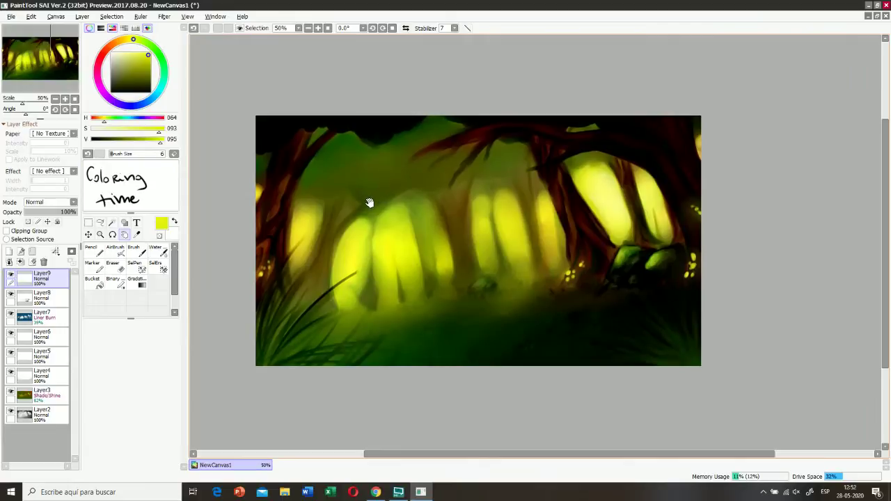
{"action": "left_click_drag", "start_coordinate": [463, 254], "coordinate": [459, 253]}
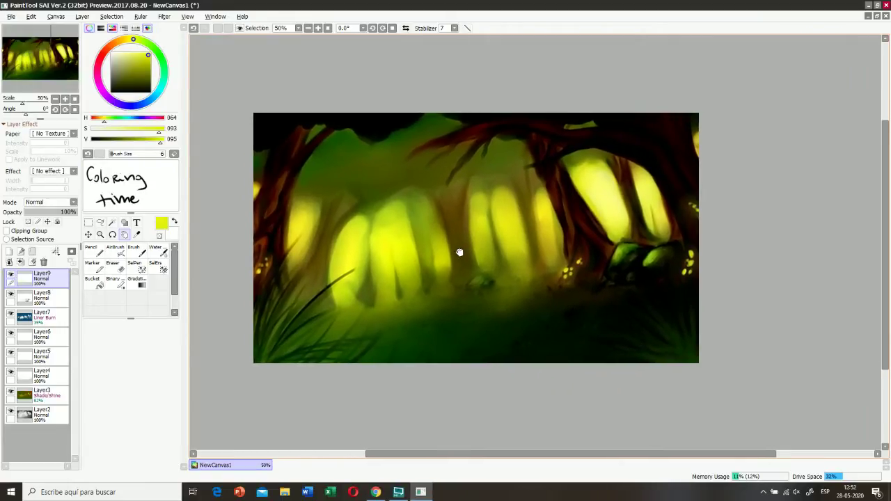
{"action": "left_click", "coordinate": [98, 252]}
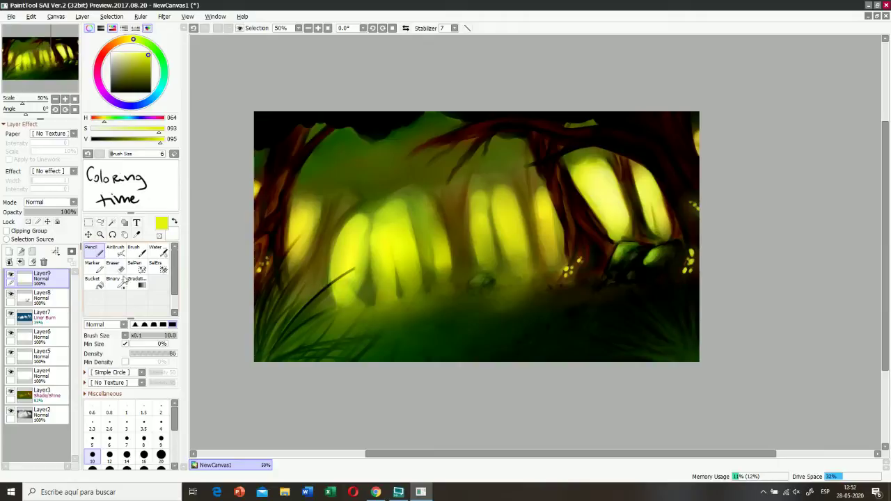
{"action": "left_click", "coordinate": [131, 90]}
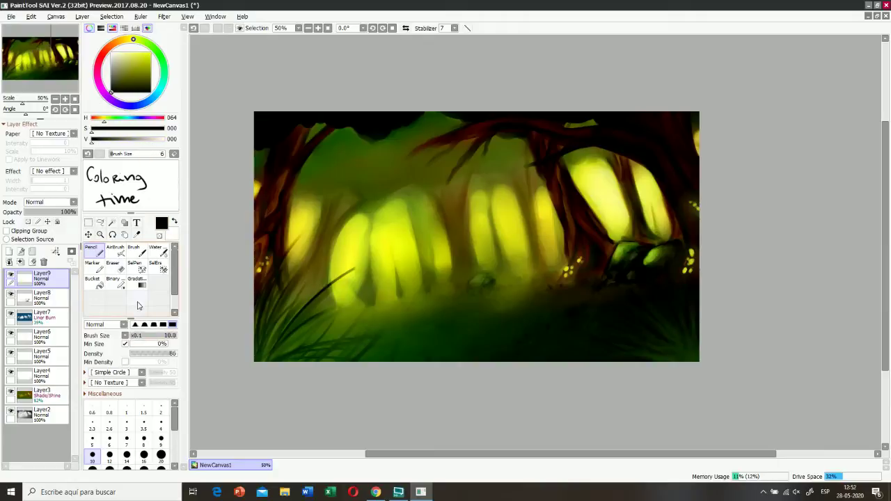
{"action": "left_click", "coordinate": [117, 53]}
{"action": "left_click_drag", "start_coordinate": [116, 53], "coordinate": [115, 42]}
{"action": "left_click", "coordinate": [152, 53]}
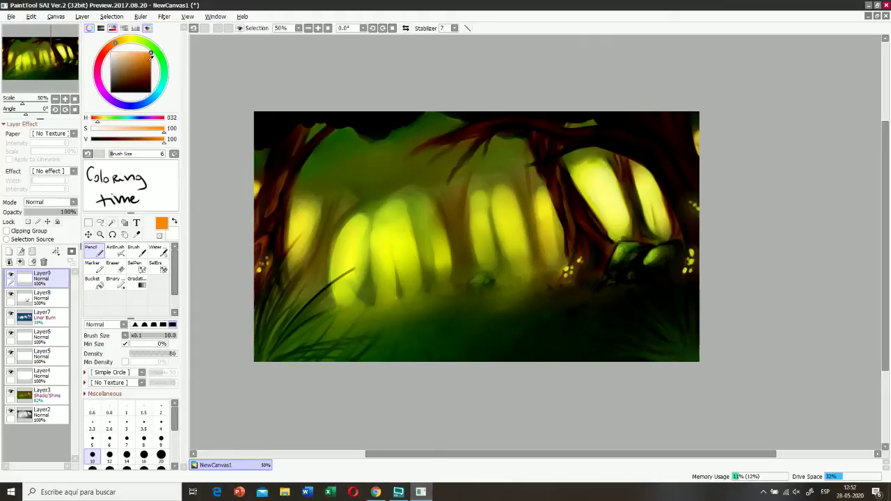
{"action": "left_click_drag", "start_coordinate": [111, 94], "coordinate": [106, 94]}
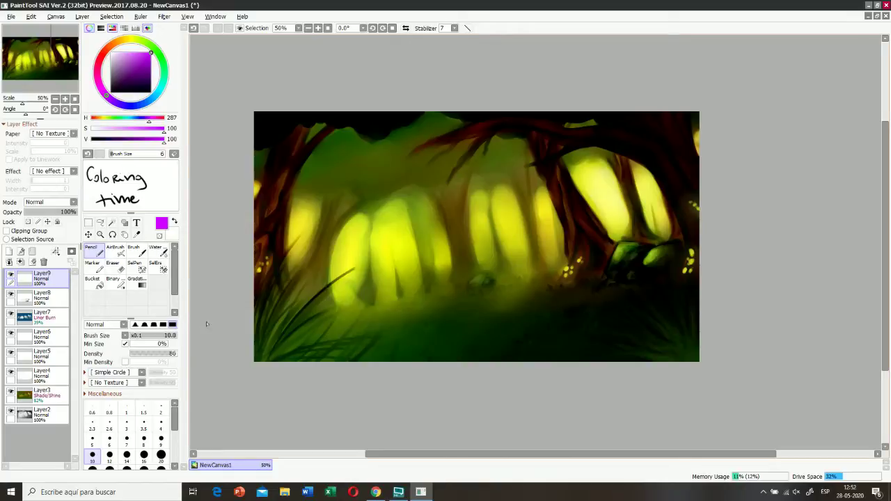
{"action": "left_click", "coordinate": [160, 454]}
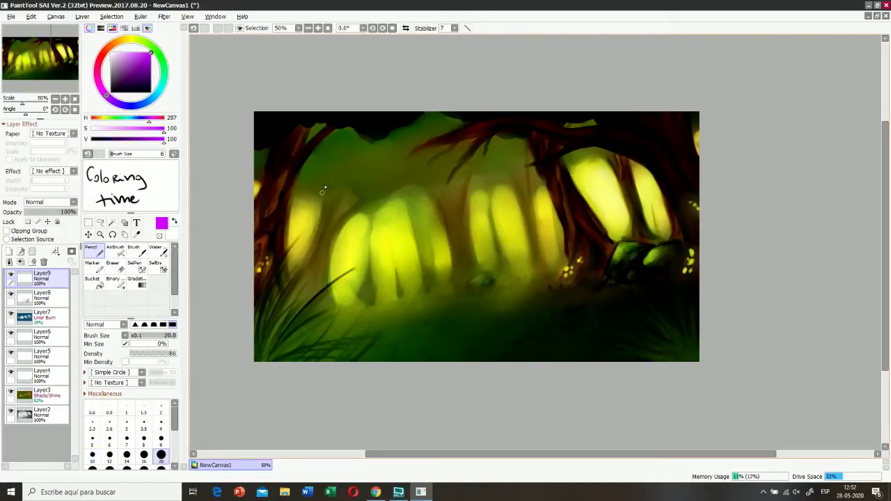
- Handwrite "I think this is going to be it for now" in purple across the upper and middle canvas
{"action": "mouse_move", "coordinate": [319, 160]}
{"action": "left_mouse_down"}
{"action": "mouse_move", "coordinate": [331, 156]}
{"action": "mouse_move", "coordinate": [331, 174]}
{"action": "mouse_move", "coordinate": [355, 166]}
{"action": "mouse_move", "coordinate": [360, 152]}
{"action": "mouse_move", "coordinate": [371, 160]}
{"action": "left_mouse_up"}
{"action": "mouse_move", "coordinate": [391, 147]}
{"action": "left_mouse_down"}
{"action": "mouse_move", "coordinate": [401, 160]}
{"action": "mouse_move", "coordinate": [371, 201]}
{"action": "left_mouse_up"}
{"action": "left_click_drag", "start_coordinate": [359, 194], "coordinate": [404, 197]}
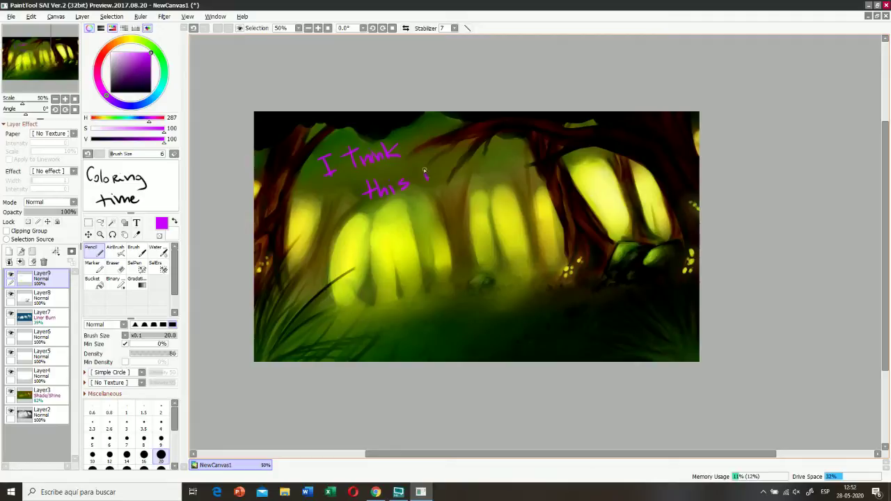
{"action": "left_click_drag", "start_coordinate": [441, 170], "coordinate": [435, 178]}
{"action": "mouse_move", "coordinate": [380, 217]}
{"action": "left_mouse_down"}
{"action": "mouse_move", "coordinate": [376, 228]}
{"action": "mouse_move", "coordinate": [391, 213]}
{"action": "left_mouse_up"}
{"action": "left_click_drag", "start_coordinate": [487, 176], "coordinate": [485, 186]}
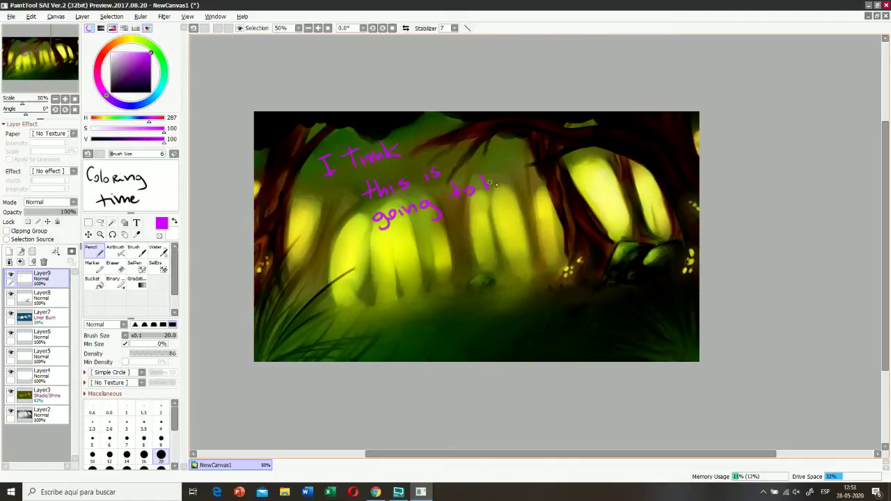
{"action": "mouse_move", "coordinate": [391, 251]}
{"action": "left_mouse_down"}
{"action": "mouse_move", "coordinate": [390, 261]}
{"action": "mouse_move", "coordinate": [399, 247]}
{"action": "mouse_move", "coordinate": [411, 252]}
{"action": "left_mouse_up"}
{"action": "left_click", "coordinate": [390, 240]}
{"action": "mouse_move", "coordinate": [411, 243]}
{"action": "left_mouse_down"}
{"action": "mouse_move", "coordinate": [465, 235]}
{"action": "mouse_move", "coordinate": [492, 220]}
{"action": "left_mouse_up"}
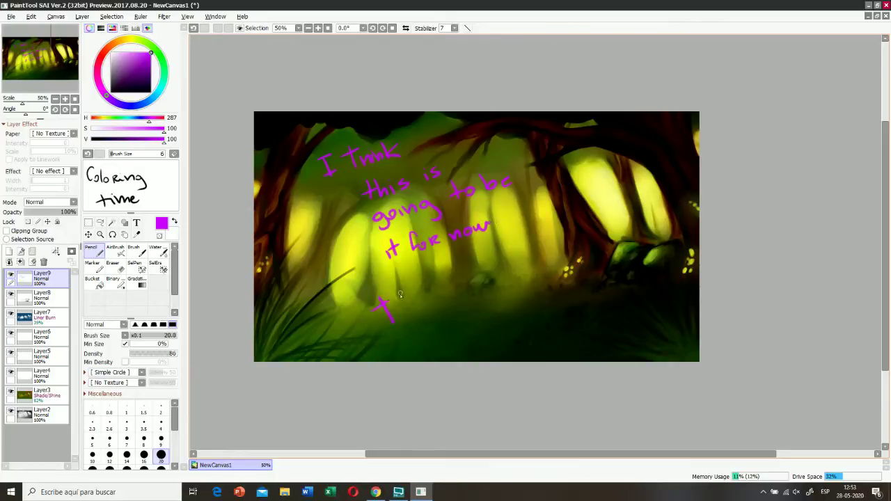
- Handwrite "Thanks for watching!" in purple across the lower part of the painting
{"action": "left_click_drag", "start_coordinate": [403, 300], "coordinate": [417, 318]}
{"action": "mouse_move", "coordinate": [450, 284]}
{"action": "left_mouse_down"}
{"action": "mouse_move", "coordinate": [451, 305]}
{"action": "mouse_move", "coordinate": [468, 296]}
{"action": "left_mouse_up"}
{"action": "mouse_move", "coordinate": [510, 273]}
{"action": "left_mouse_down"}
{"action": "mouse_move", "coordinate": [522, 263]}
{"action": "mouse_move", "coordinate": [521, 273]}
{"action": "left_mouse_up"}
{"action": "left_click_drag", "start_coordinate": [529, 268], "coordinate": [538, 257]}
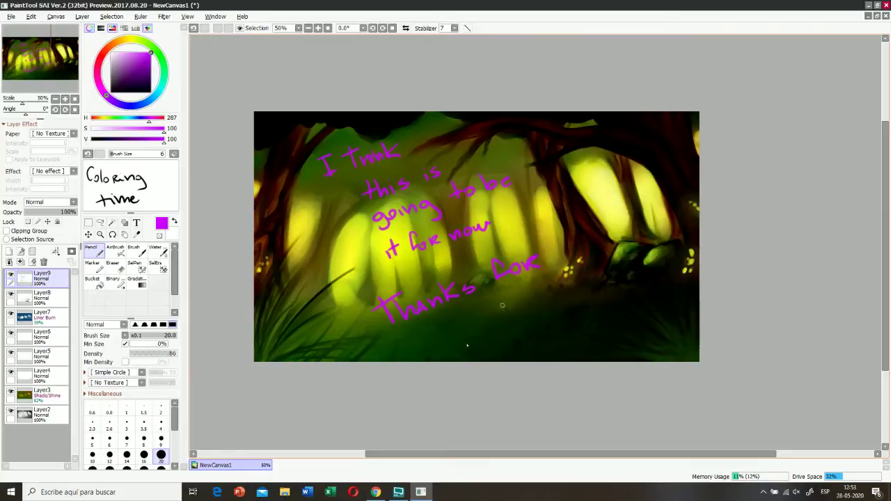
{"action": "mouse_move", "coordinate": [433, 329]}
{"action": "left_mouse_down"}
{"action": "mouse_move", "coordinate": [460, 334]}
{"action": "mouse_move", "coordinate": [486, 314]}
{"action": "left_mouse_up"}
{"action": "mouse_move", "coordinate": [495, 315]}
{"action": "left_mouse_down"}
{"action": "mouse_move", "coordinate": [509, 295]}
{"action": "mouse_move", "coordinate": [540, 304]}
{"action": "mouse_move", "coordinate": [538, 287]}
{"action": "mouse_move", "coordinate": [571, 295]}
{"action": "mouse_move", "coordinate": [538, 316]}
{"action": "left_mouse_up"}
{"action": "key", "text": "ctrl+z"}
{"action": "left_click", "coordinate": [561, 293]}
{"action": "left_click_drag", "start_coordinate": [552, 263], "coordinate": [558, 284]}
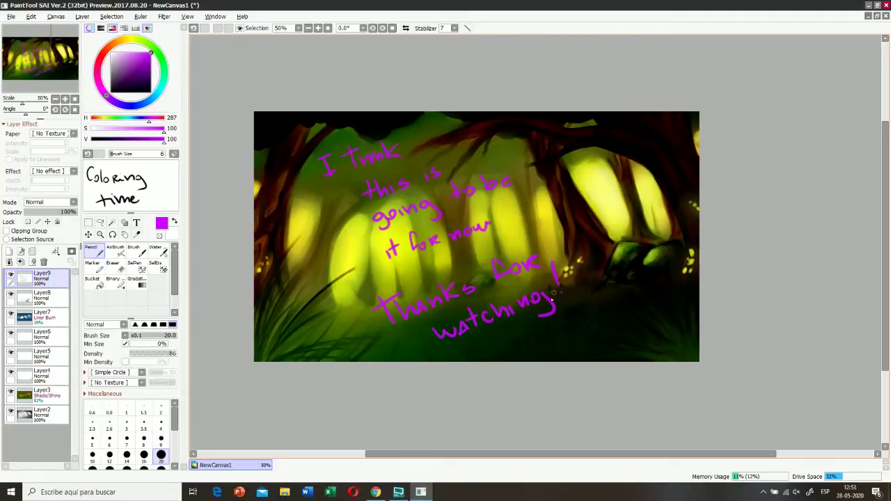
- Clear Layer9 and handwrite "Also... go support these beans" with a curved arrow and "They deserve it"
{"action": "left_click", "coordinate": [33, 262]}
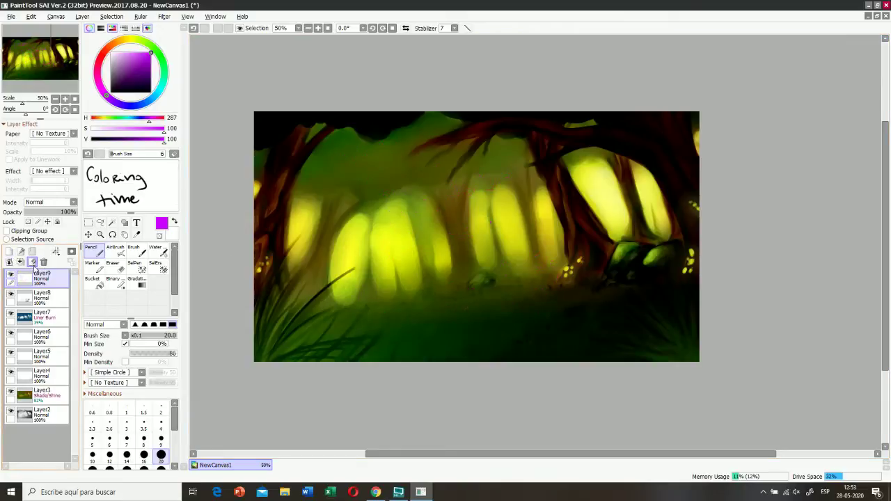
{"action": "left_click_drag", "start_coordinate": [317, 162], "coordinate": [324, 179]}
{"action": "mouse_move", "coordinate": [315, 174]}
{"action": "left_mouse_down"}
{"action": "mouse_move", "coordinate": [330, 179]}
{"action": "mouse_move", "coordinate": [352, 167]}
{"action": "left_mouse_up"}
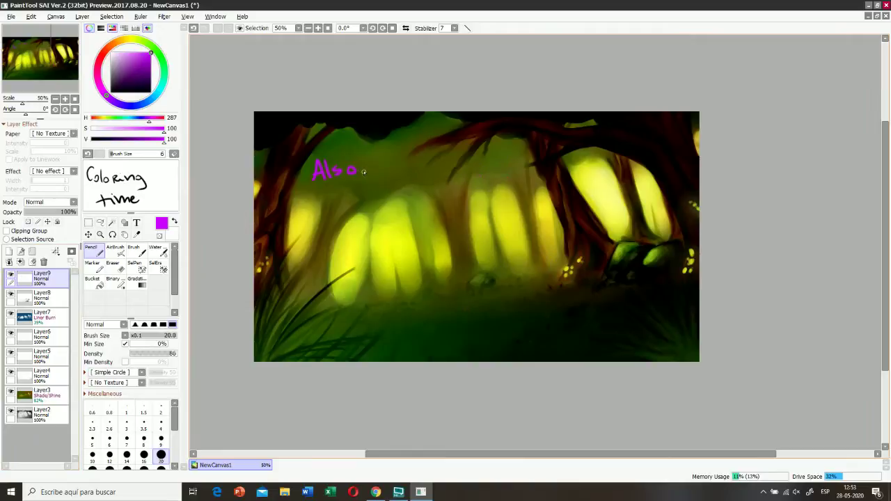
{"action": "left_click", "coordinate": [376, 170]}
{"action": "left_click_drag", "start_coordinate": [378, 202], "coordinate": [395, 213]}
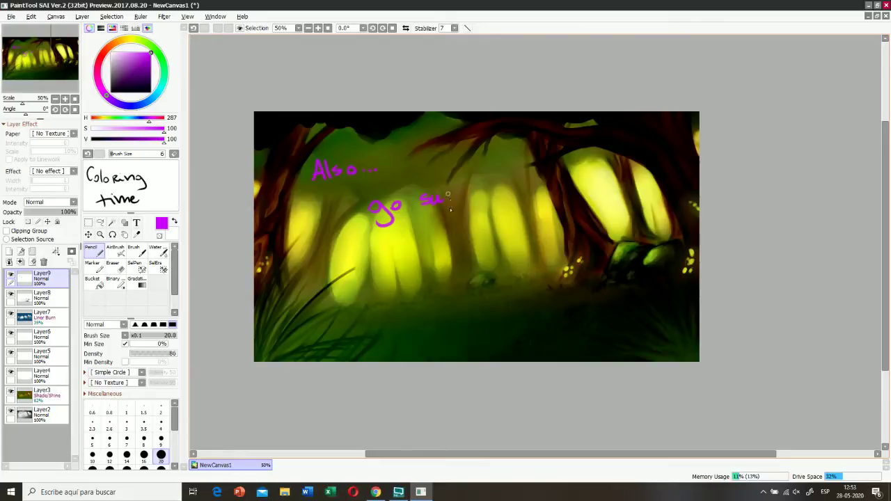
{"action": "left_click_drag", "start_coordinate": [471, 192], "coordinate": [589, 185]}
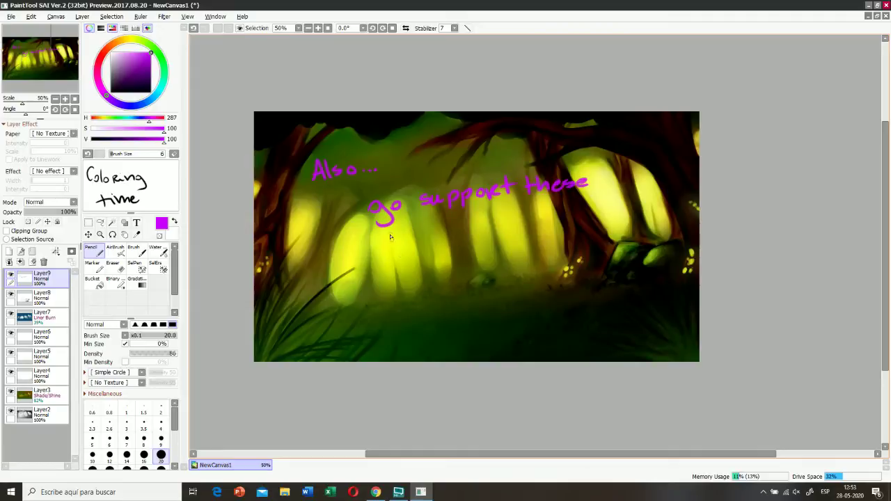
{"action": "mouse_move", "coordinate": [408, 234]}
{"action": "left_mouse_down"}
{"action": "mouse_move", "coordinate": [465, 223]}
{"action": "mouse_move", "coordinate": [518, 266]}
{"action": "left_mouse_up"}
{"action": "mouse_move", "coordinate": [552, 229]}
{"action": "left_mouse_down"}
{"action": "mouse_move", "coordinate": [551, 252]}
{"action": "mouse_move", "coordinate": [563, 231]}
{"action": "mouse_move", "coordinate": [575, 250]}
{"action": "mouse_move", "coordinate": [606, 243]}
{"action": "mouse_move", "coordinate": [603, 260]}
{"action": "mouse_move", "coordinate": [570, 279]}
{"action": "mouse_move", "coordinate": [619, 276]}
{"action": "mouse_move", "coordinate": [645, 257]}
{"action": "mouse_move", "coordinate": [655, 269]}
{"action": "left_mouse_up"}
{"action": "mouse_move", "coordinate": [601, 294]}
{"action": "left_mouse_down"}
{"action": "mouse_move", "coordinate": [602, 304]}
{"action": "mouse_move", "coordinate": [620, 290]}
{"action": "left_mouse_up"}
{"action": "left_click", "coordinate": [602, 285]}
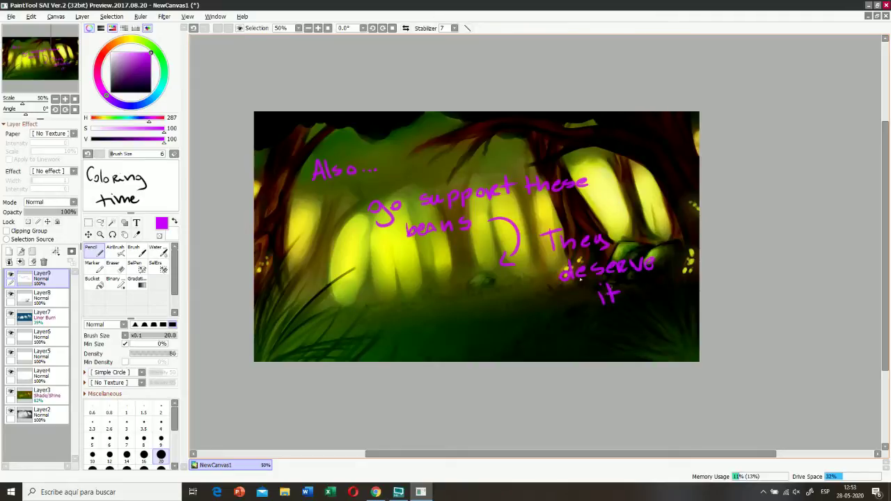
- Handwrite the first two recommended artists' usernames in purple below the message, redoing a faulty letter
{"action": "mouse_move", "coordinate": [341, 259]}
{"action": "left_mouse_down"}
{"action": "mouse_move", "coordinate": [334, 291]}
{"action": "mouse_move", "coordinate": [338, 279]}
{"action": "mouse_move", "coordinate": [355, 289]}
{"action": "mouse_move", "coordinate": [374, 278]}
{"action": "left_mouse_up"}
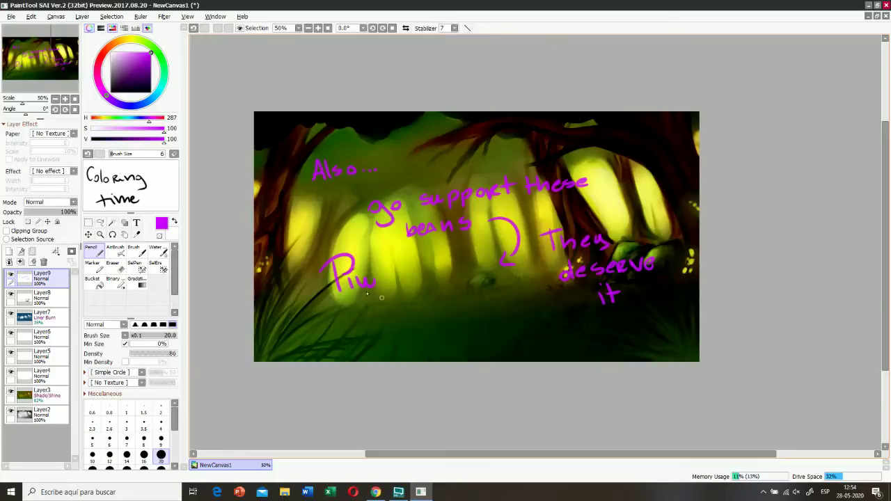
{"action": "key", "text": "ctrl+z"}
{"action": "left_click_drag", "start_coordinate": [377, 270], "coordinate": [417, 277]}
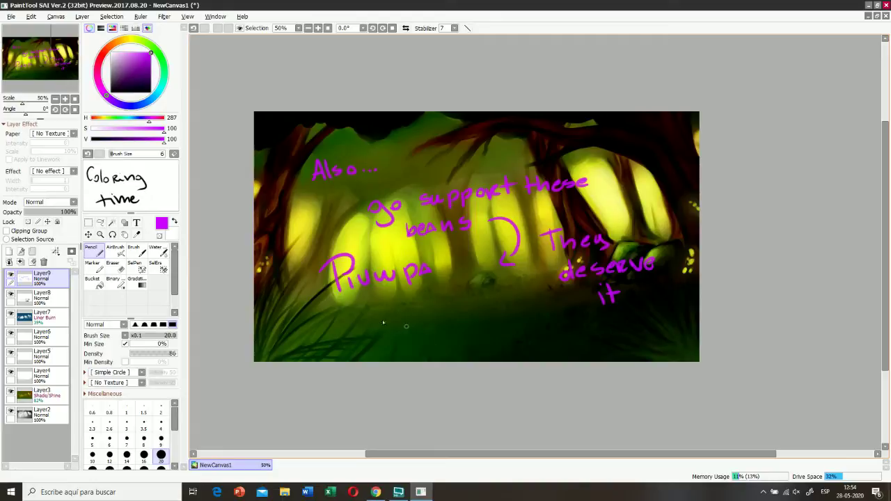
{"action": "mouse_move", "coordinate": [380, 306]}
{"action": "left_mouse_down"}
{"action": "mouse_move", "coordinate": [384, 335]}
{"action": "mouse_move", "coordinate": [403, 333]}
{"action": "mouse_move", "coordinate": [414, 315]}
{"action": "mouse_move", "coordinate": [422, 323]}
{"action": "left_mouse_up"}
{"action": "left_click_drag", "start_coordinate": [426, 315], "coordinate": [437, 320]}
{"action": "mouse_move", "coordinate": [449, 311]}
{"action": "left_mouse_down"}
{"action": "mouse_move", "coordinate": [490, 296]}
{"action": "mouse_move", "coordinate": [476, 286]}
{"action": "mouse_move", "coordinate": [486, 302]}
{"action": "mouse_move", "coordinate": [505, 287]}
{"action": "mouse_move", "coordinate": [510, 296]}
{"action": "mouse_move", "coordinate": [543, 295]}
{"action": "left_mouse_up"}
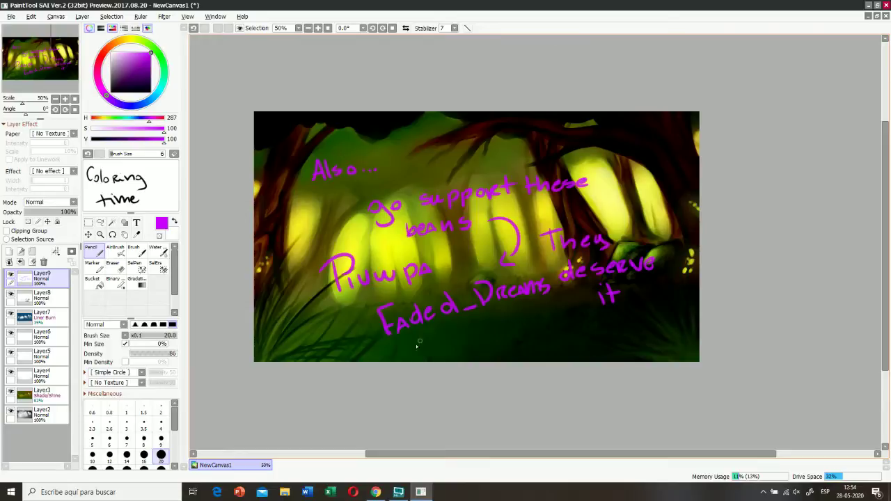
- Move the handwritten message up and to the left, and add two more artists' usernames beneath it
{"action": "left_click", "coordinate": [89, 234]}
{"action": "left_click_drag", "start_coordinate": [432, 276], "coordinate": [394, 242]}
{"action": "left_click", "coordinate": [93, 250]}
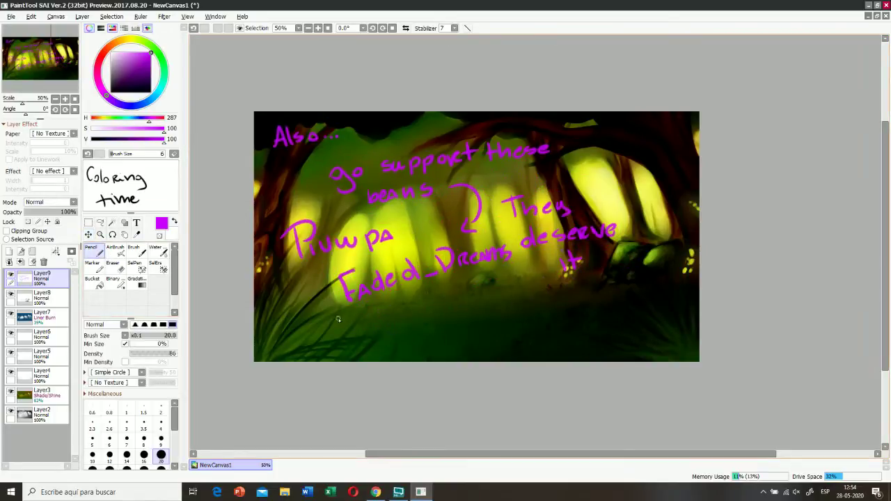
{"action": "mouse_move", "coordinate": [355, 314]}
{"action": "left_mouse_down"}
{"action": "mouse_move", "coordinate": [351, 335]}
{"action": "mouse_move", "coordinate": [420, 310]}
{"action": "mouse_move", "coordinate": [429, 323]}
{"action": "mouse_move", "coordinate": [461, 294]}
{"action": "mouse_move", "coordinate": [516, 286]}
{"action": "mouse_move", "coordinate": [534, 294]}
{"action": "left_mouse_up"}
{"action": "mouse_move", "coordinate": [489, 322]}
{"action": "left_mouse_down"}
{"action": "mouse_move", "coordinate": [521, 346]}
{"action": "mouse_move", "coordinate": [524, 331]}
{"action": "mouse_move", "coordinate": [537, 341]}
{"action": "mouse_move", "coordinate": [547, 324]}
{"action": "mouse_move", "coordinate": [560, 329]}
{"action": "mouse_move", "coordinate": [560, 319]}
{"action": "mouse_move", "coordinate": [571, 321]}
{"action": "mouse_move", "coordinate": [569, 331]}
{"action": "mouse_move", "coordinate": [597, 317]}
{"action": "left_mouse_up"}
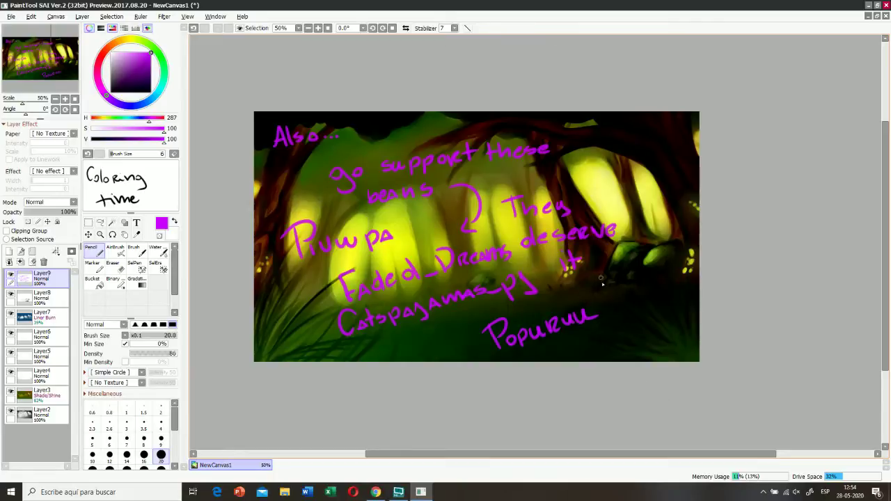
- Draw a camera-style logo over the large glowing gaps, with an arrow pointing to it and the words "on Ig"
{"action": "mouse_move", "coordinate": [574, 174]}
{"action": "left_mouse_down"}
{"action": "mouse_move", "coordinate": [575, 143]}
{"action": "mouse_move", "coordinate": [600, 129]}
{"action": "mouse_move", "coordinate": [635, 167]}
{"action": "mouse_move", "coordinate": [631, 181]}
{"action": "mouse_move", "coordinate": [597, 170]}
{"action": "left_mouse_up"}
{"action": "left_click_drag", "start_coordinate": [616, 139], "coordinate": [614, 141]}
{"action": "mouse_move", "coordinate": [636, 203]}
{"action": "left_mouse_down"}
{"action": "mouse_move", "coordinate": [651, 198]}
{"action": "mouse_move", "coordinate": [652, 234]}
{"action": "mouse_move", "coordinate": [662, 234]}
{"action": "mouse_move", "coordinate": [631, 274]}
{"action": "mouse_move", "coordinate": [639, 252]}
{"action": "mouse_move", "coordinate": [665, 287]}
{"action": "mouse_move", "coordinate": [647, 291]}
{"action": "left_mouse_up"}
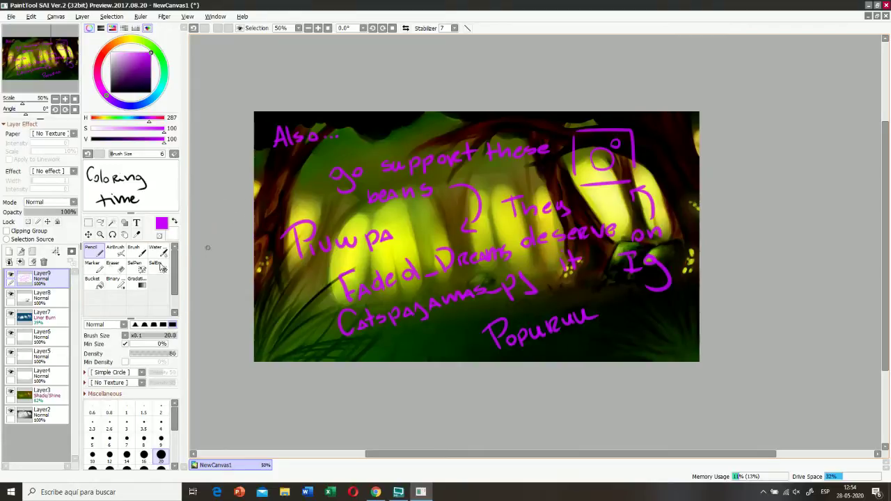
- Clear Layer9 and handwrite "See ya!" in purple with a small smiling face below it
{"action": "left_click", "coordinate": [44, 263]}
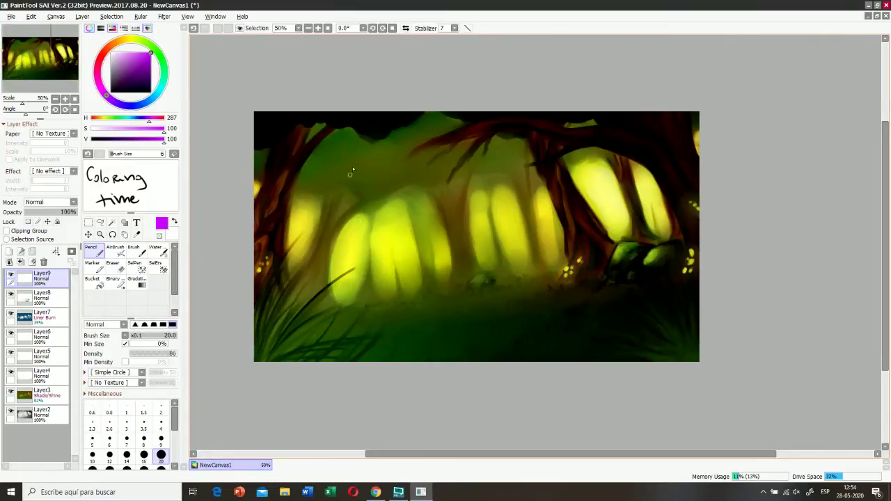
{"action": "mouse_move", "coordinate": [373, 187]}
{"action": "left_mouse_down"}
{"action": "mouse_move", "coordinate": [453, 206]}
{"action": "mouse_move", "coordinate": [467, 187]}
{"action": "left_mouse_up"}
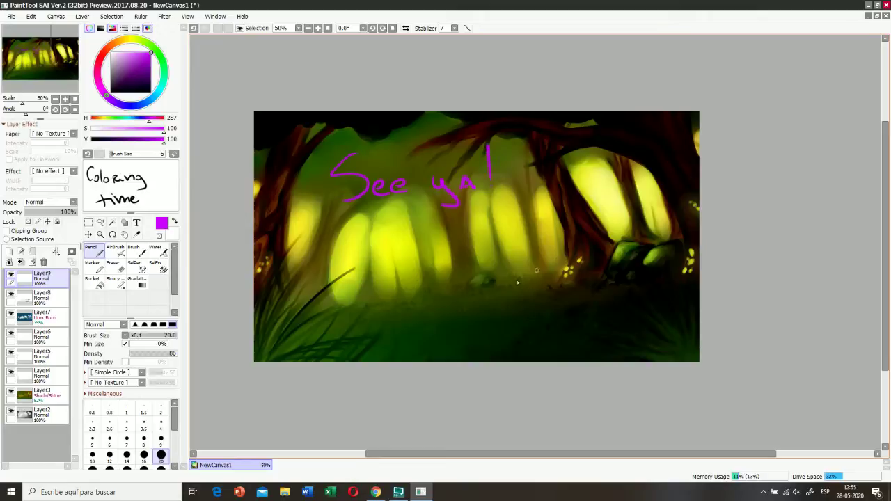
{"action": "left_click_drag", "start_coordinate": [495, 258], "coordinate": [534, 256]}
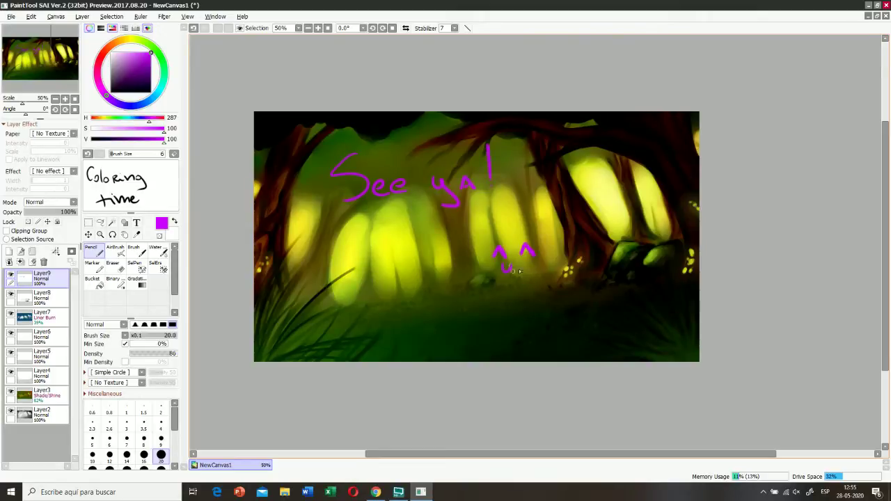